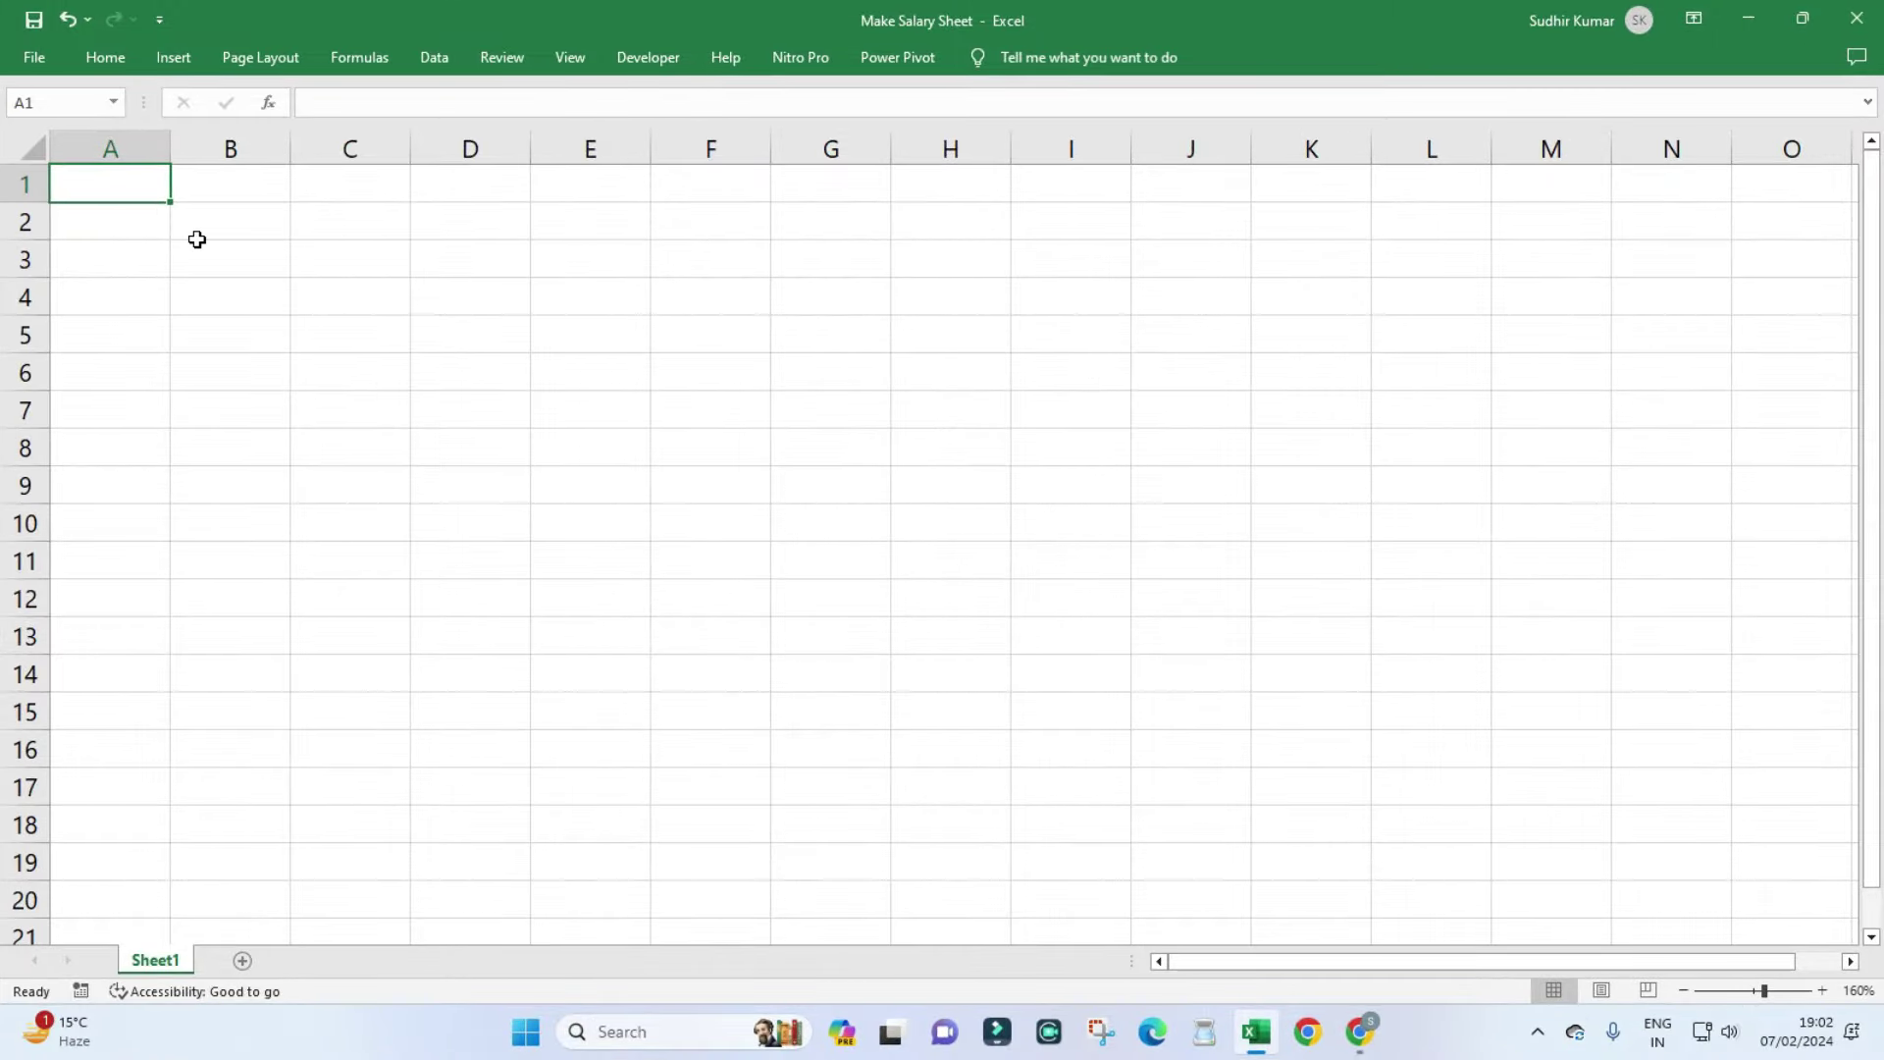
Enter the row 2 headings S.No, EmpID and EmpName, then begin Father Name in D2.
key(Down)
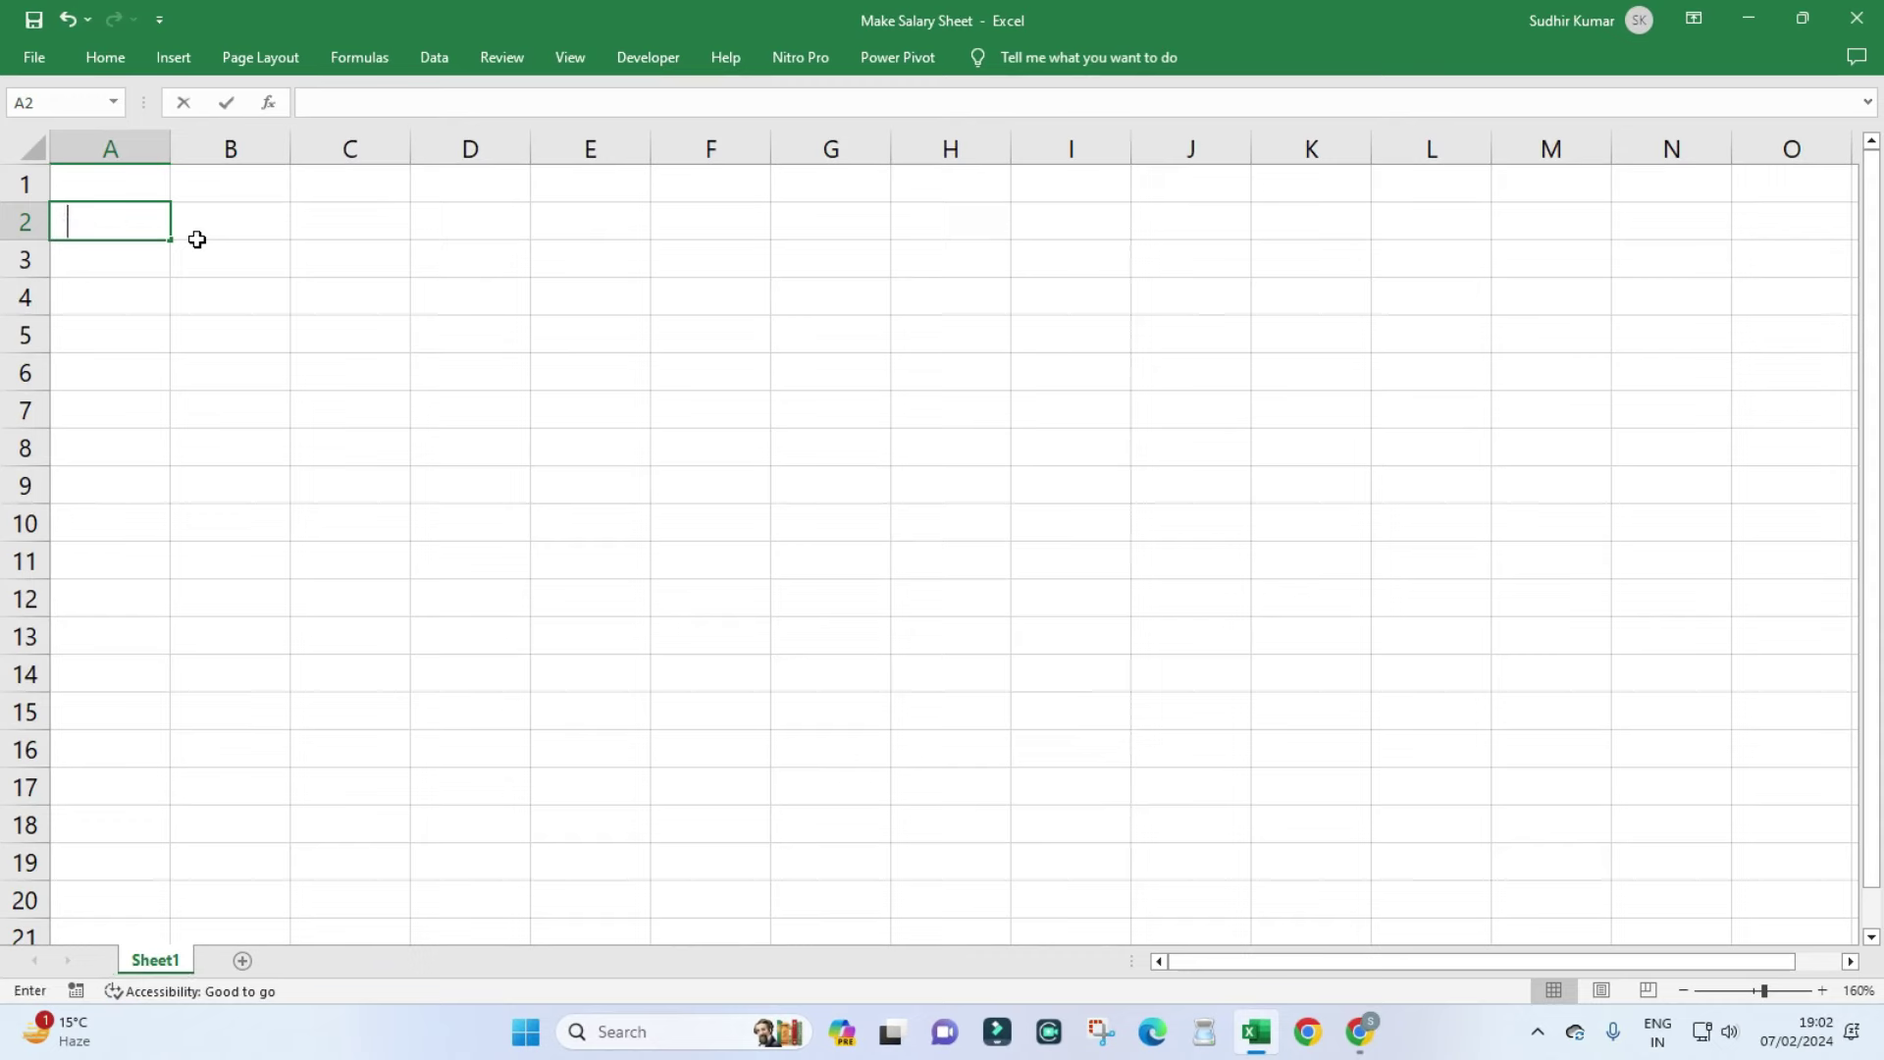
text(S.No)
key(Tab)
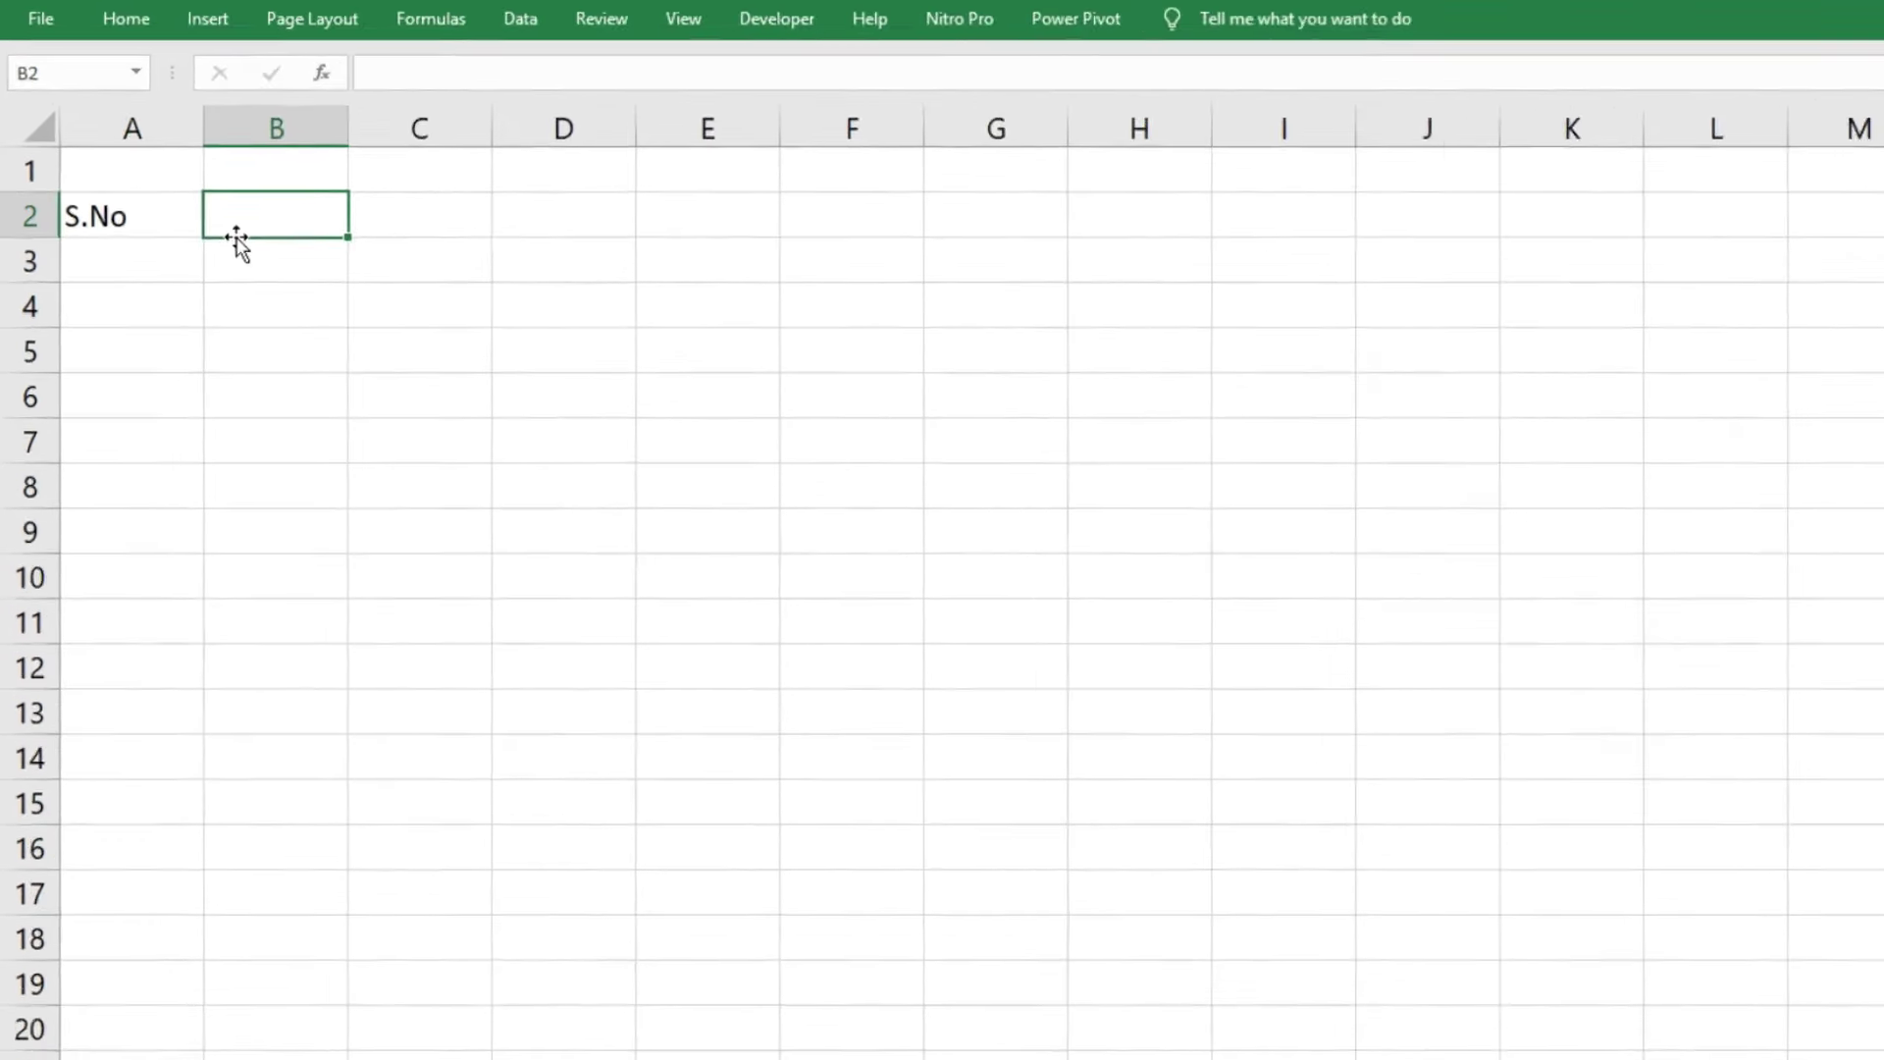
text(Emp)
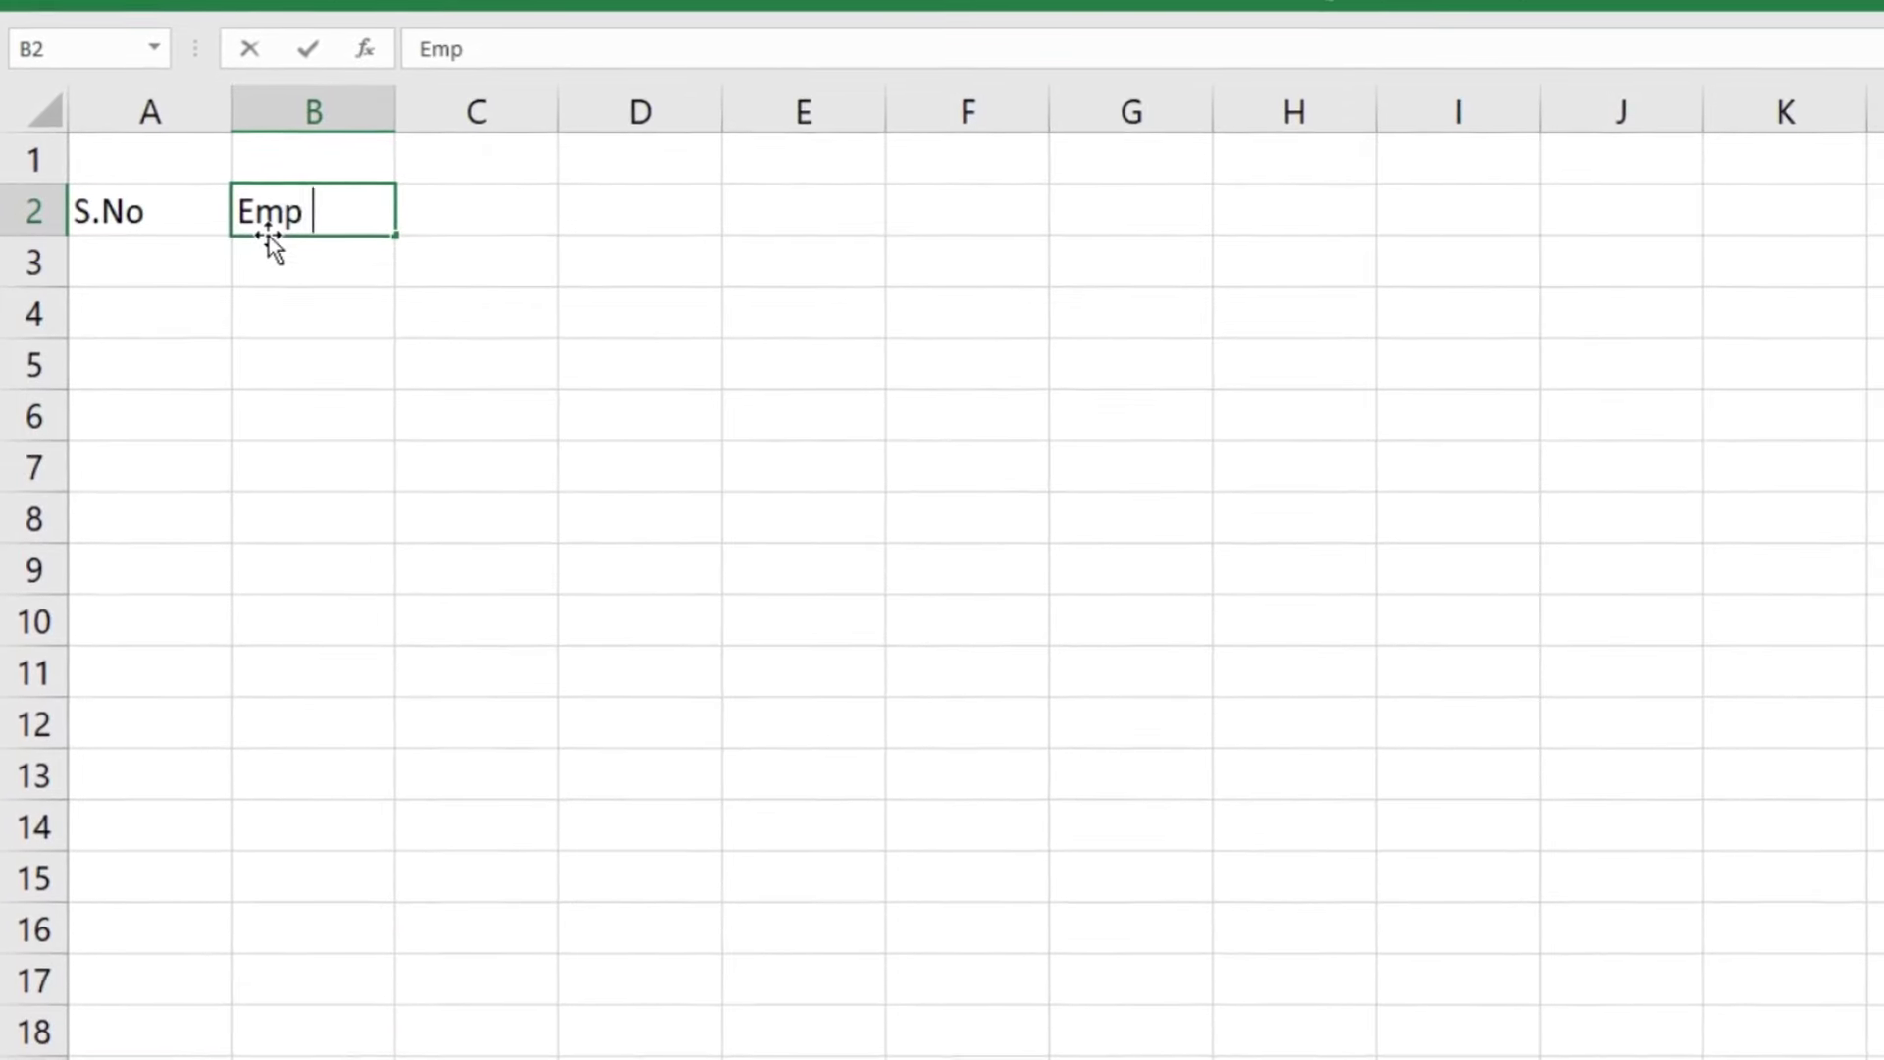
text(ID)
key(Tab)
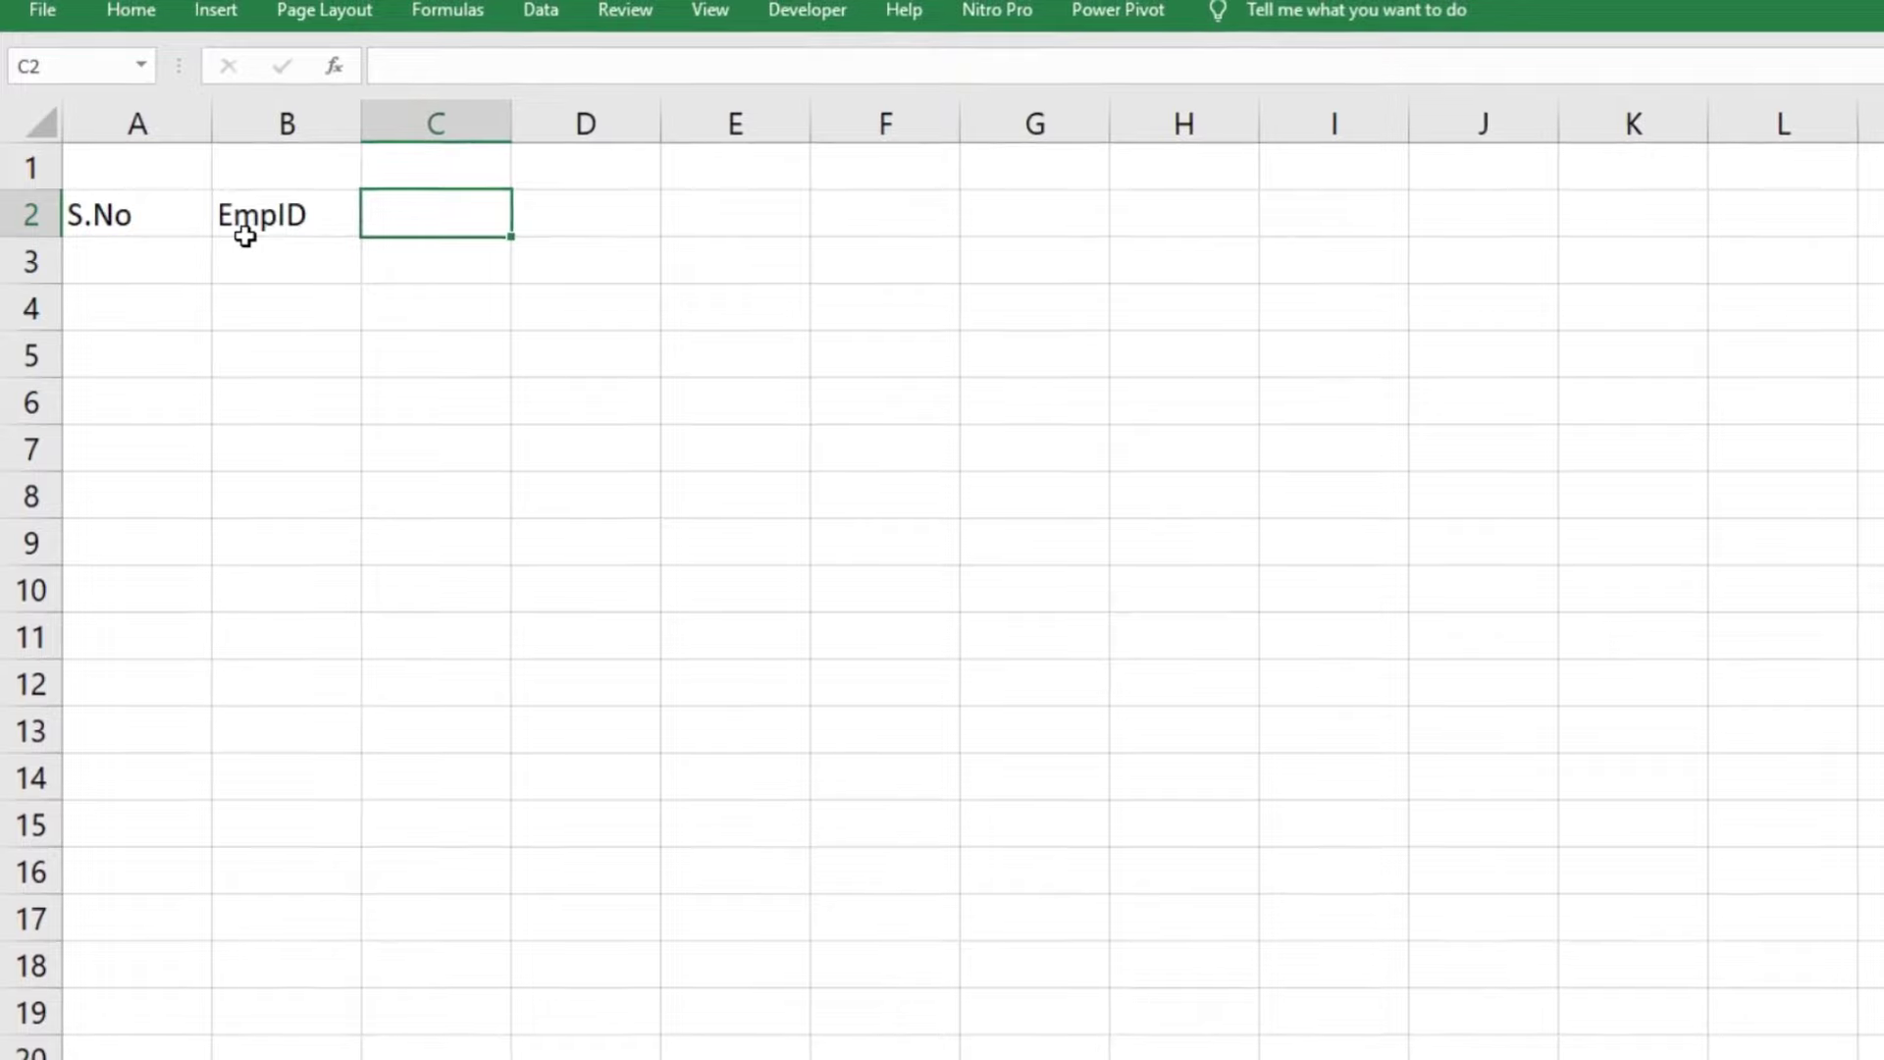
text(EM)
key(BackSpace)
text(mpName)
key(Tab)
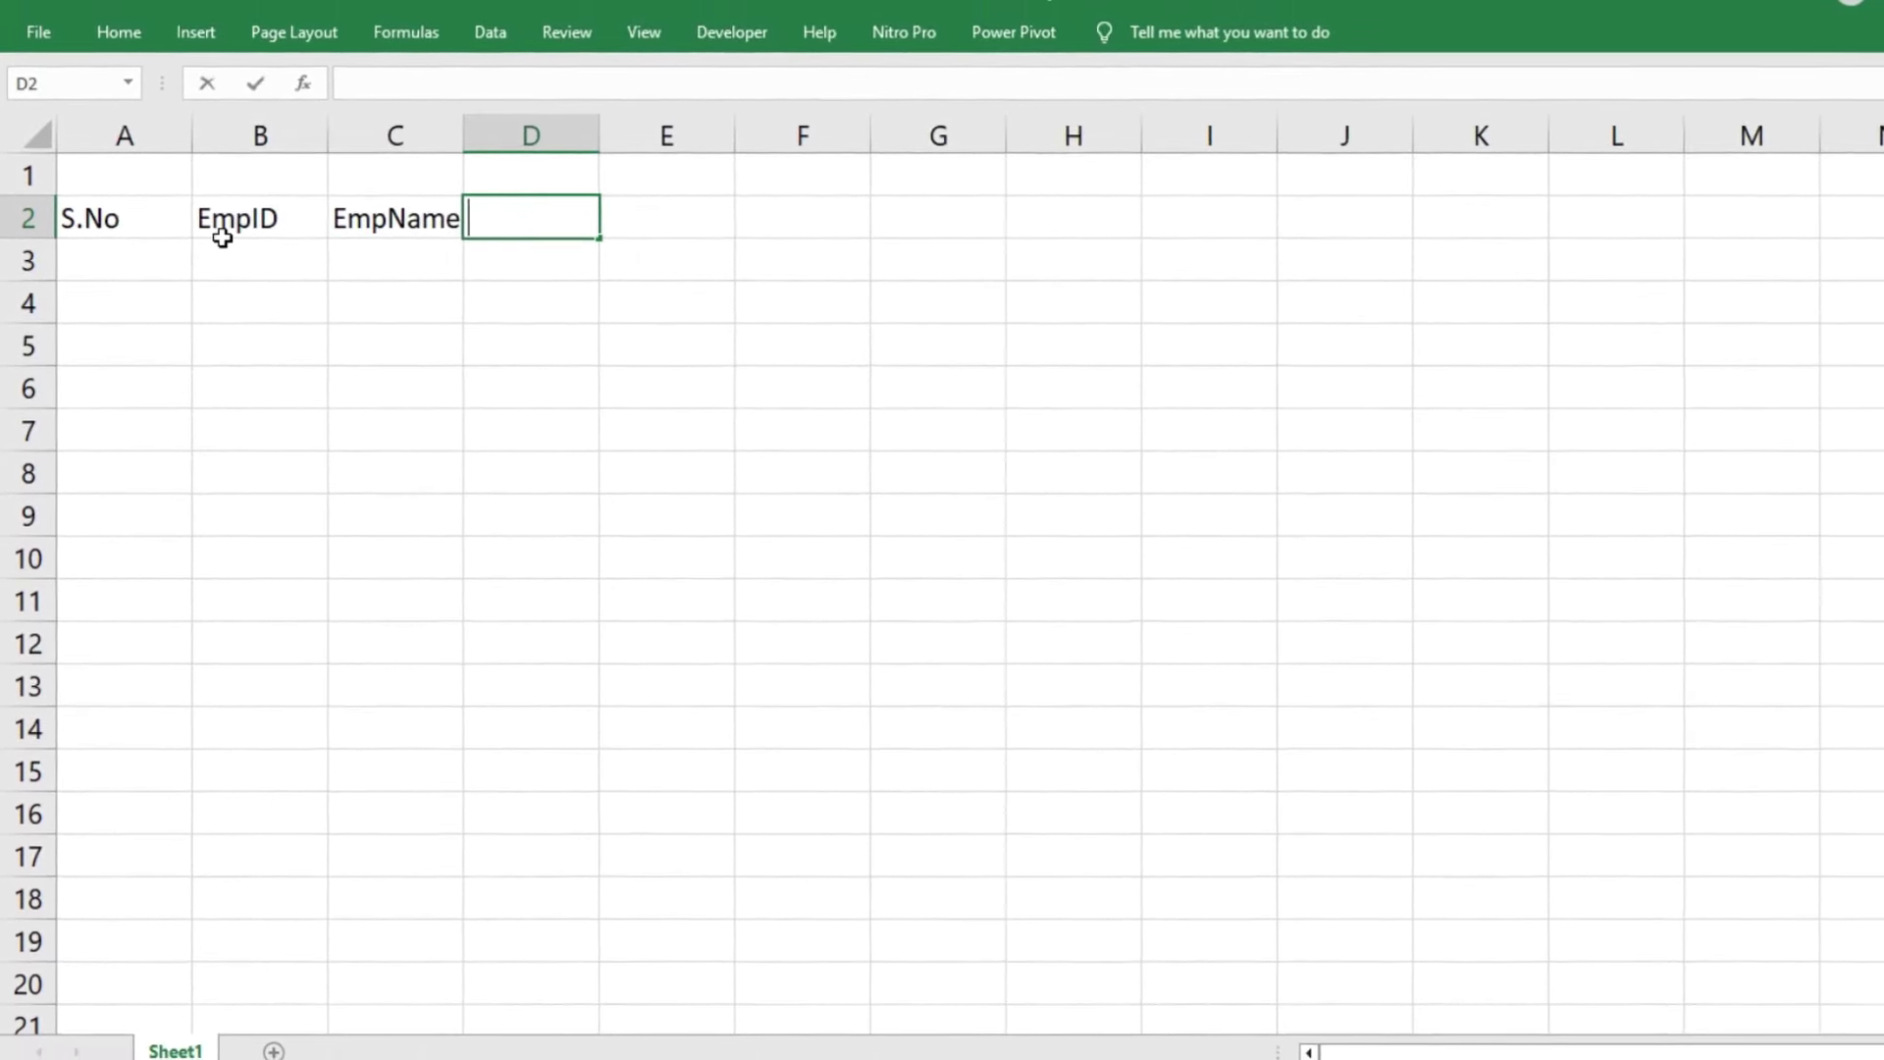
text(Father Name)
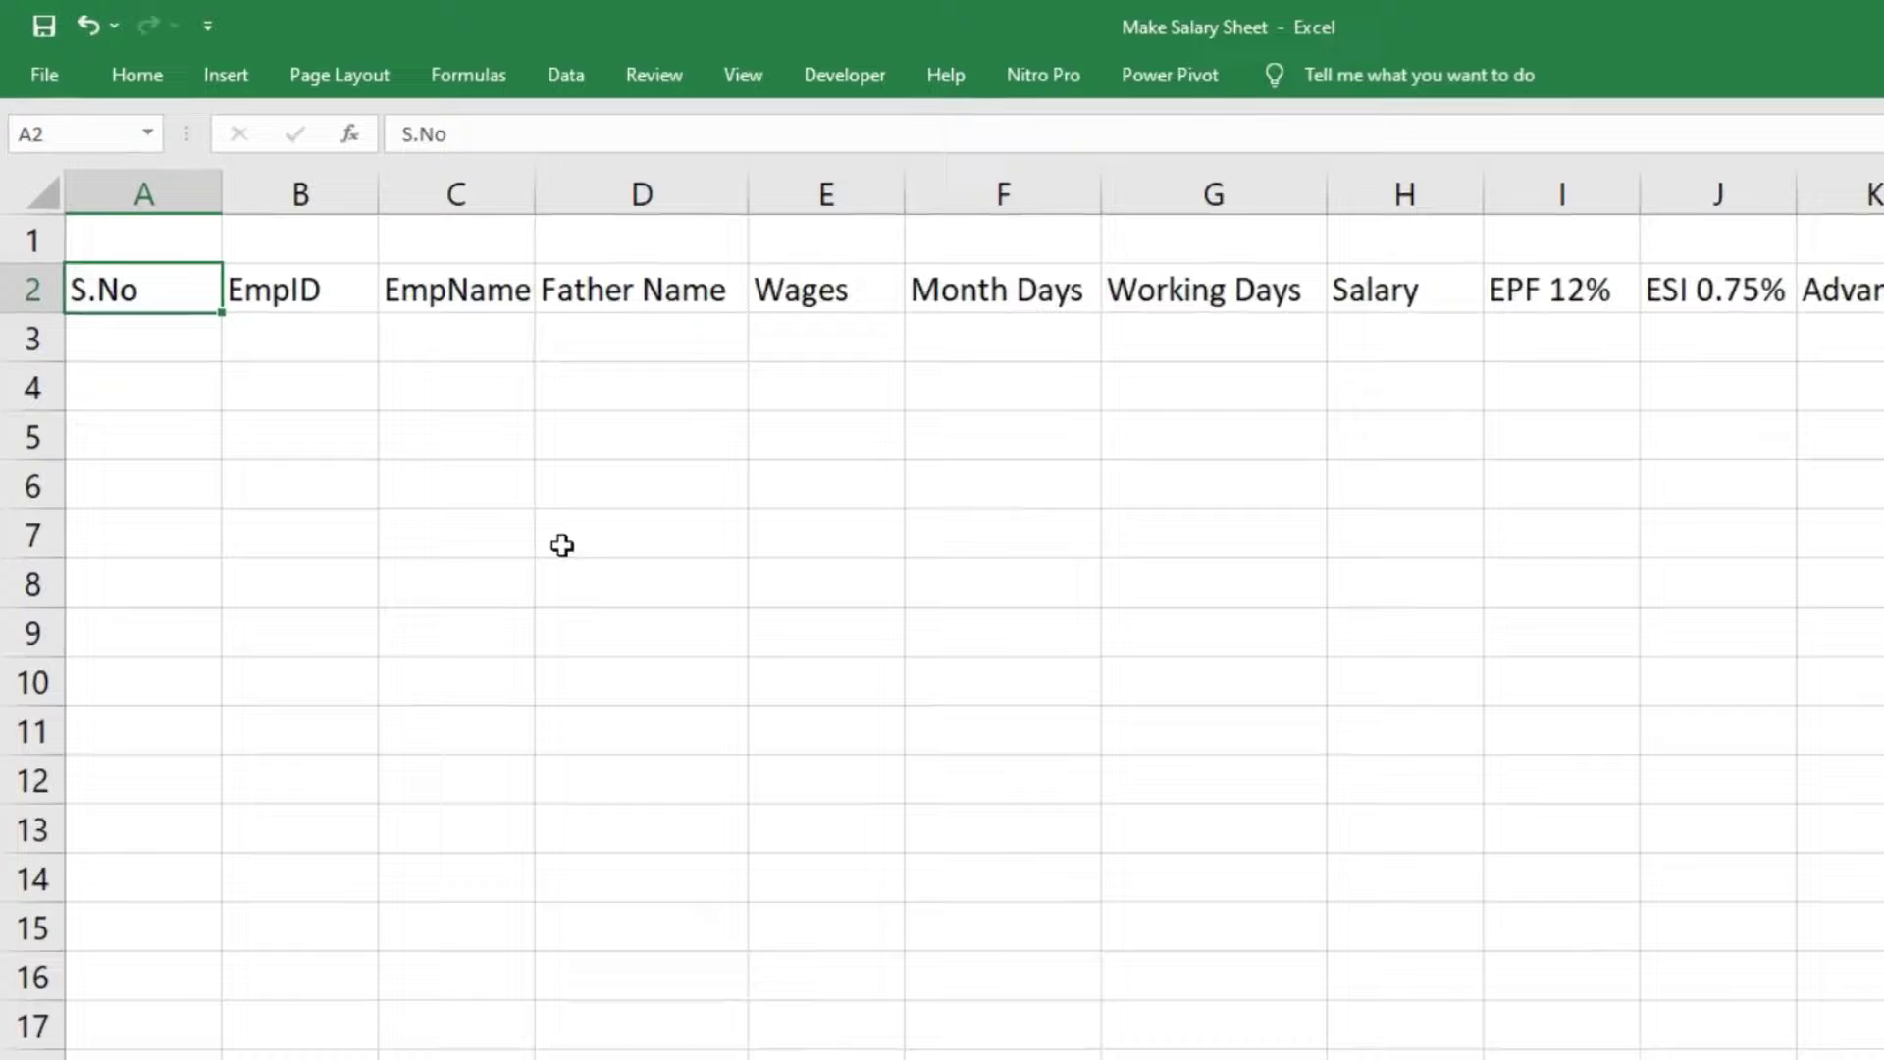
Number the S.No column 1 to 15 using 1 in A3 and =A3+1 filled down.
click(176, 343)
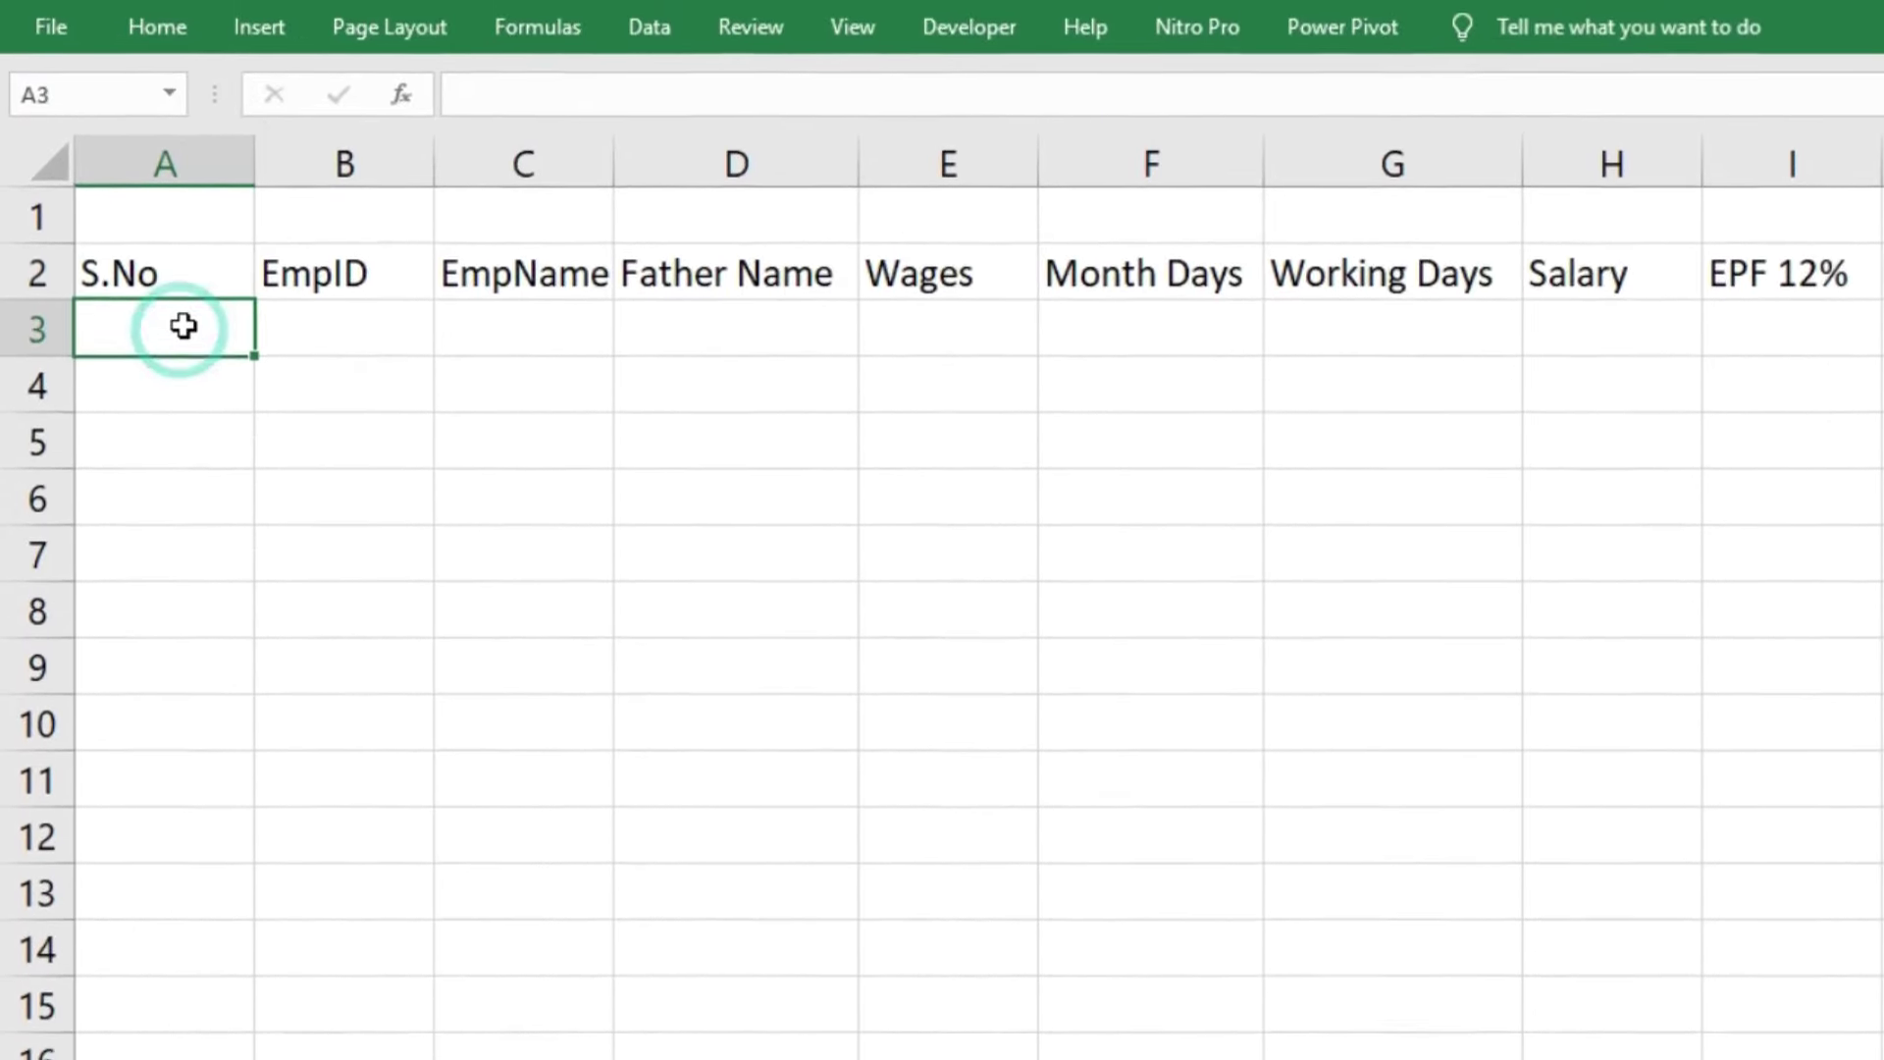
text(1)
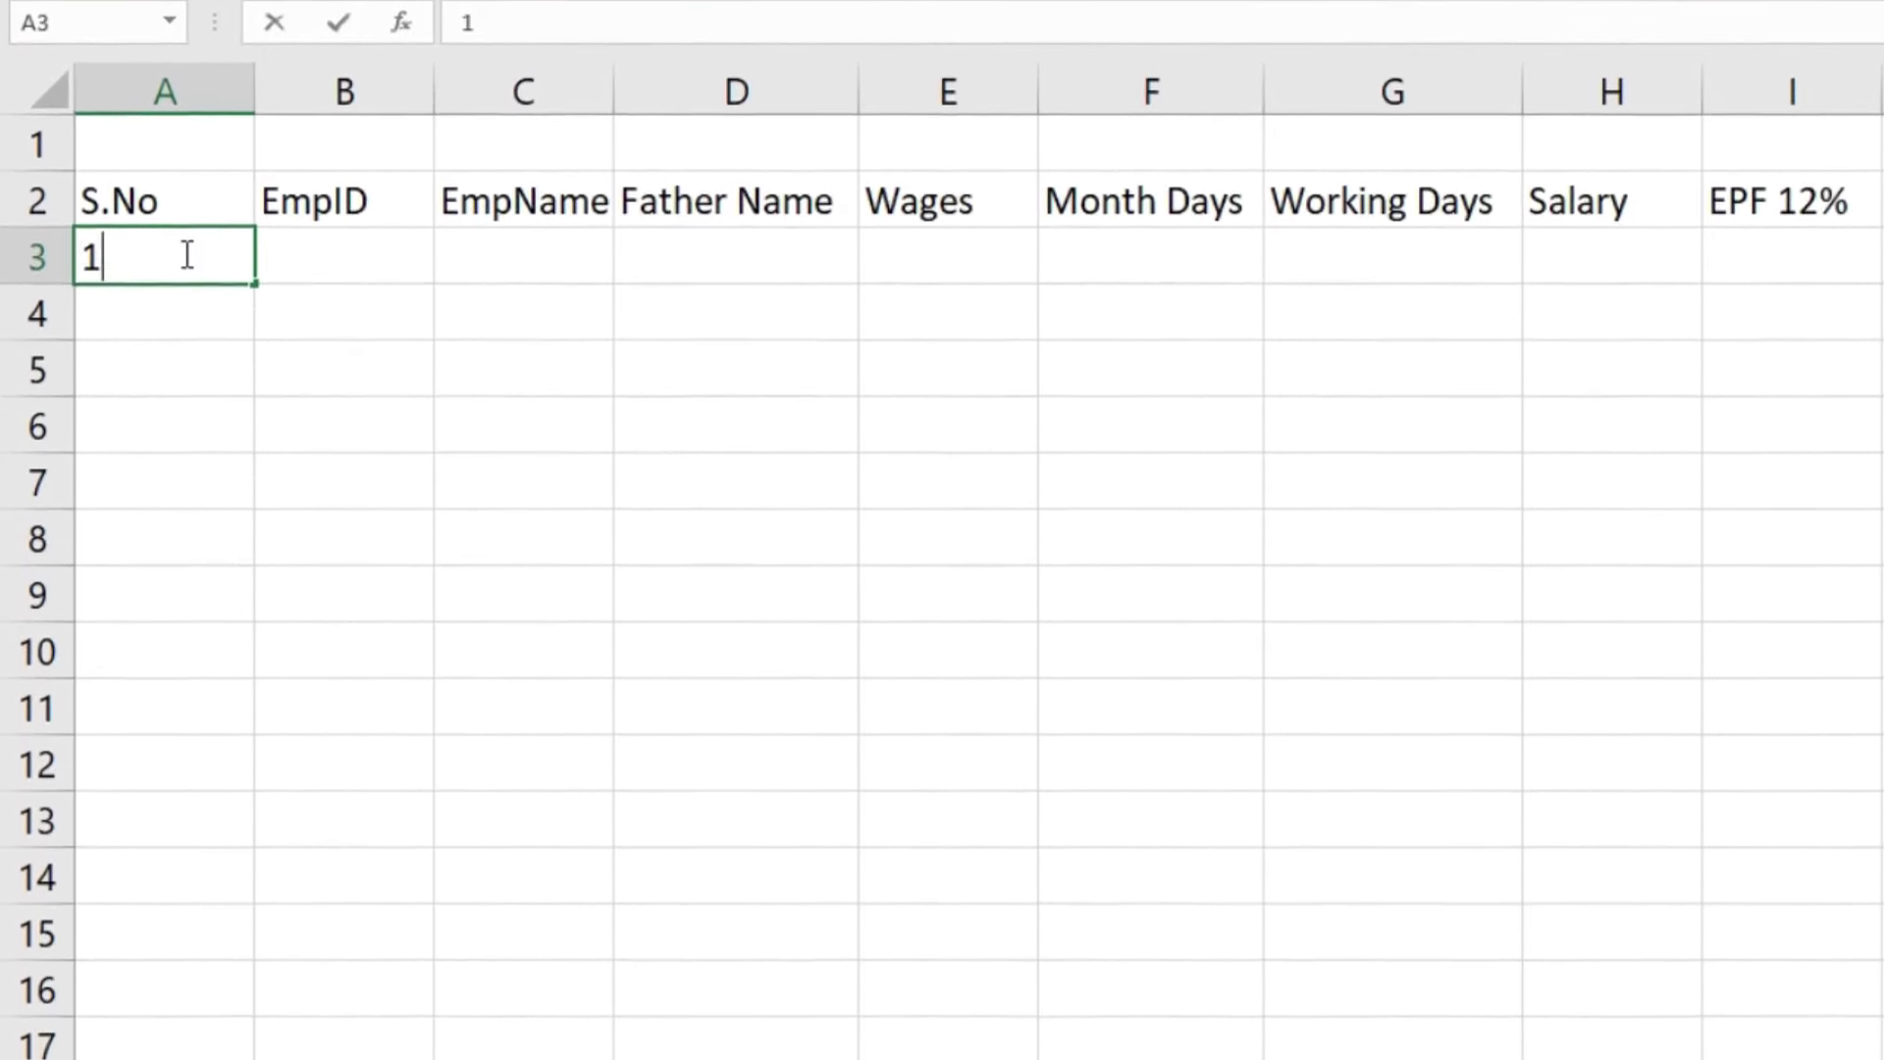
key(Return)
text(=)
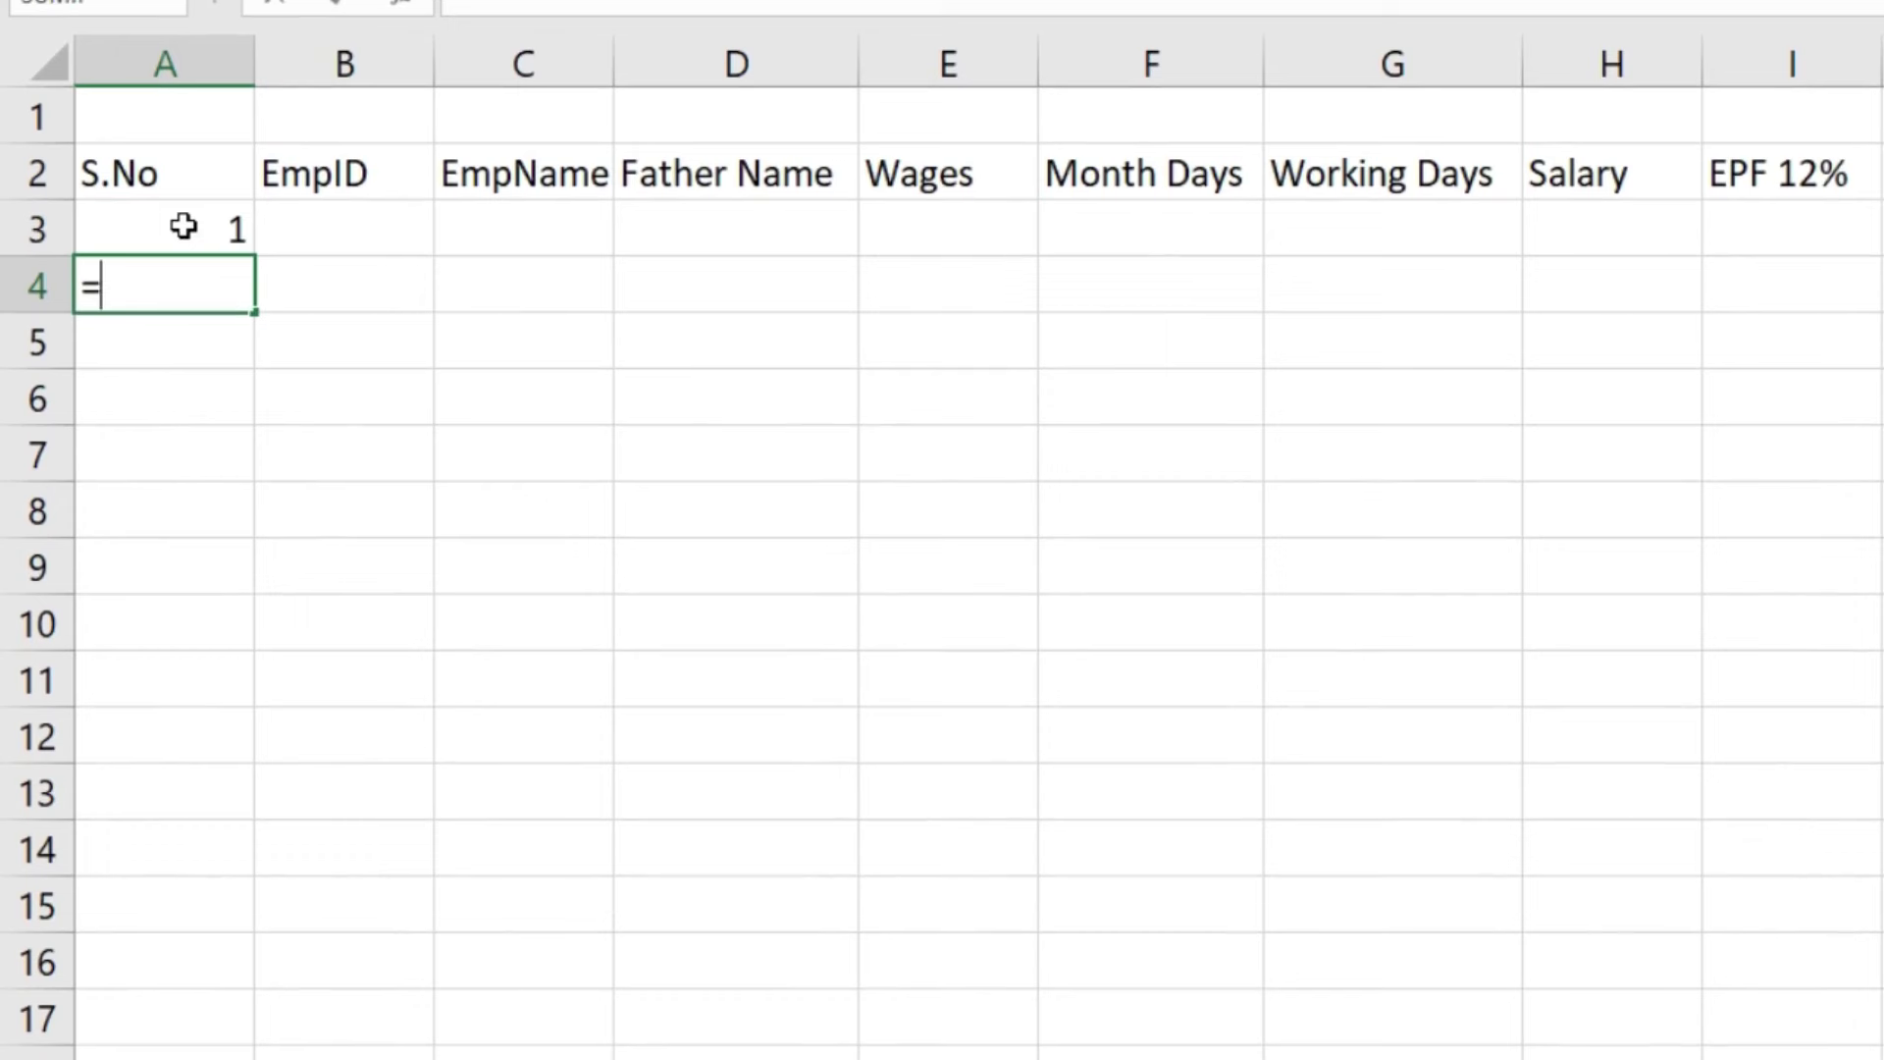
click(184, 226)
text(+)
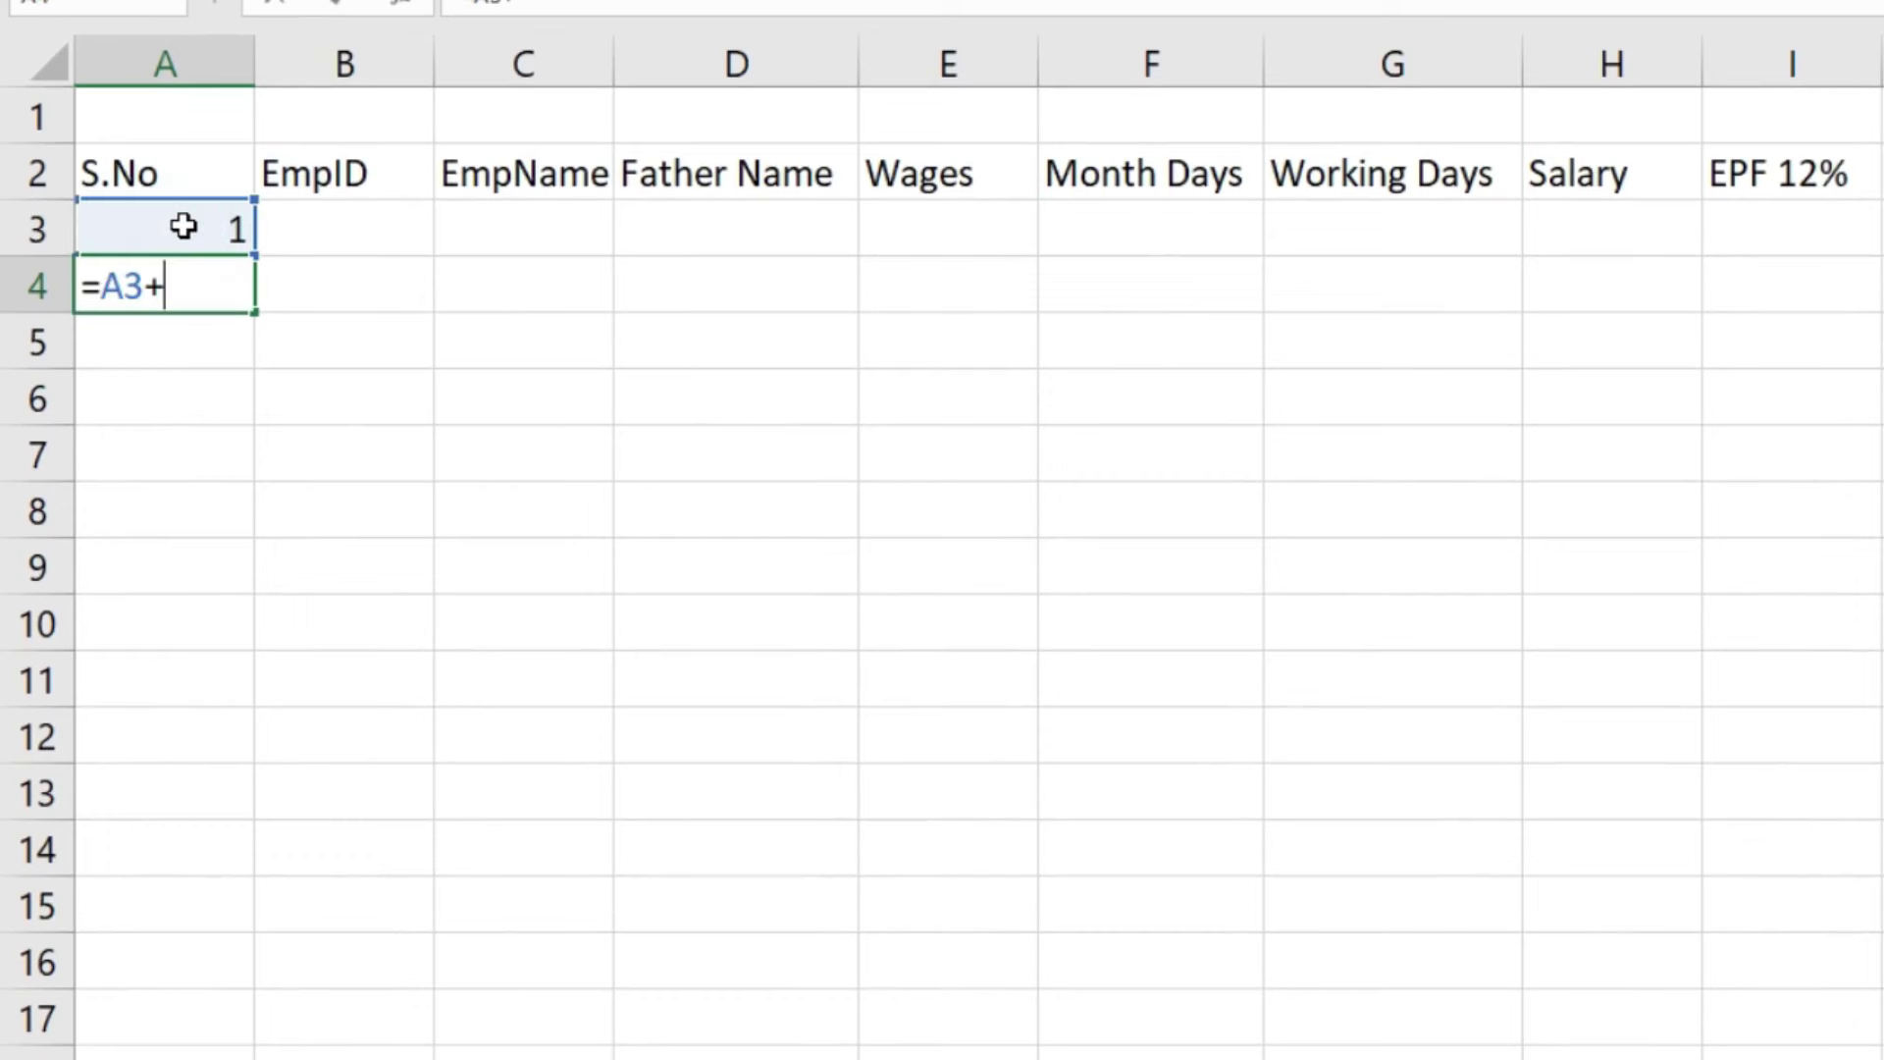
text(1)
key(Return)
click(190, 268)
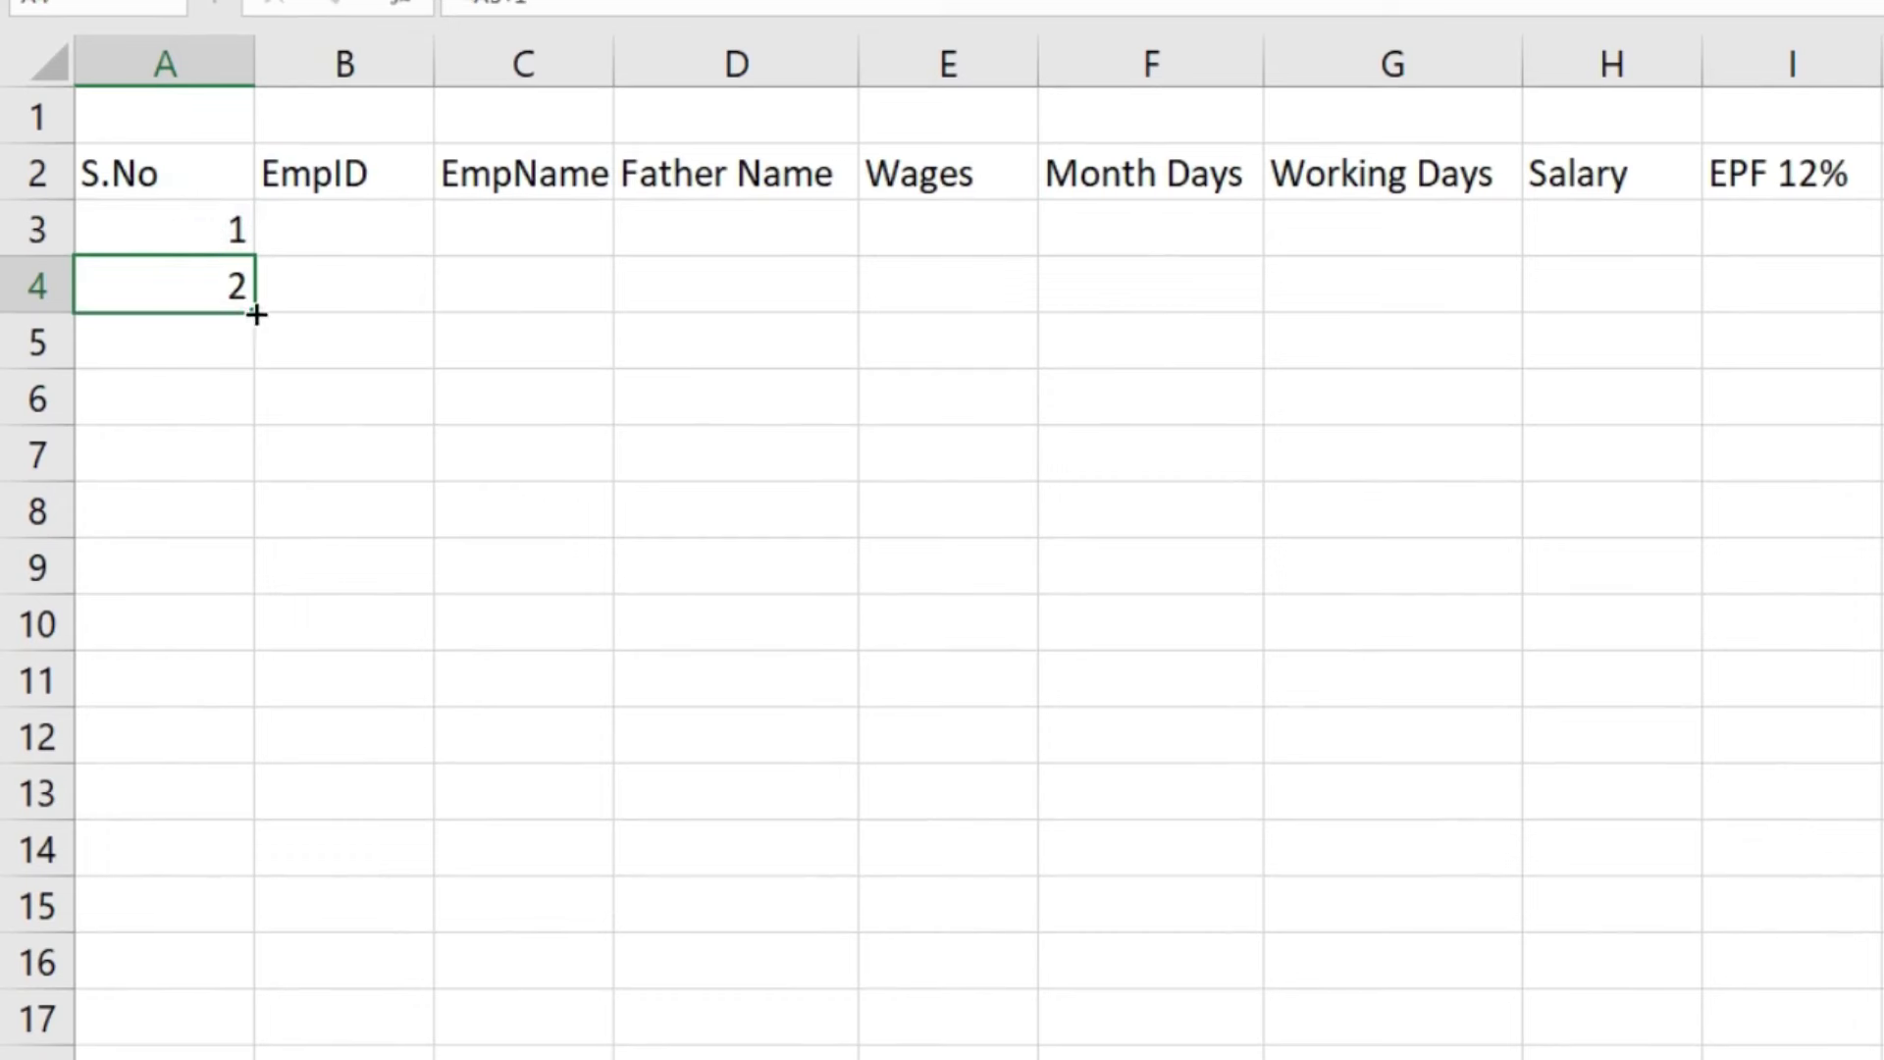
drag(254, 312, 237, 1050)
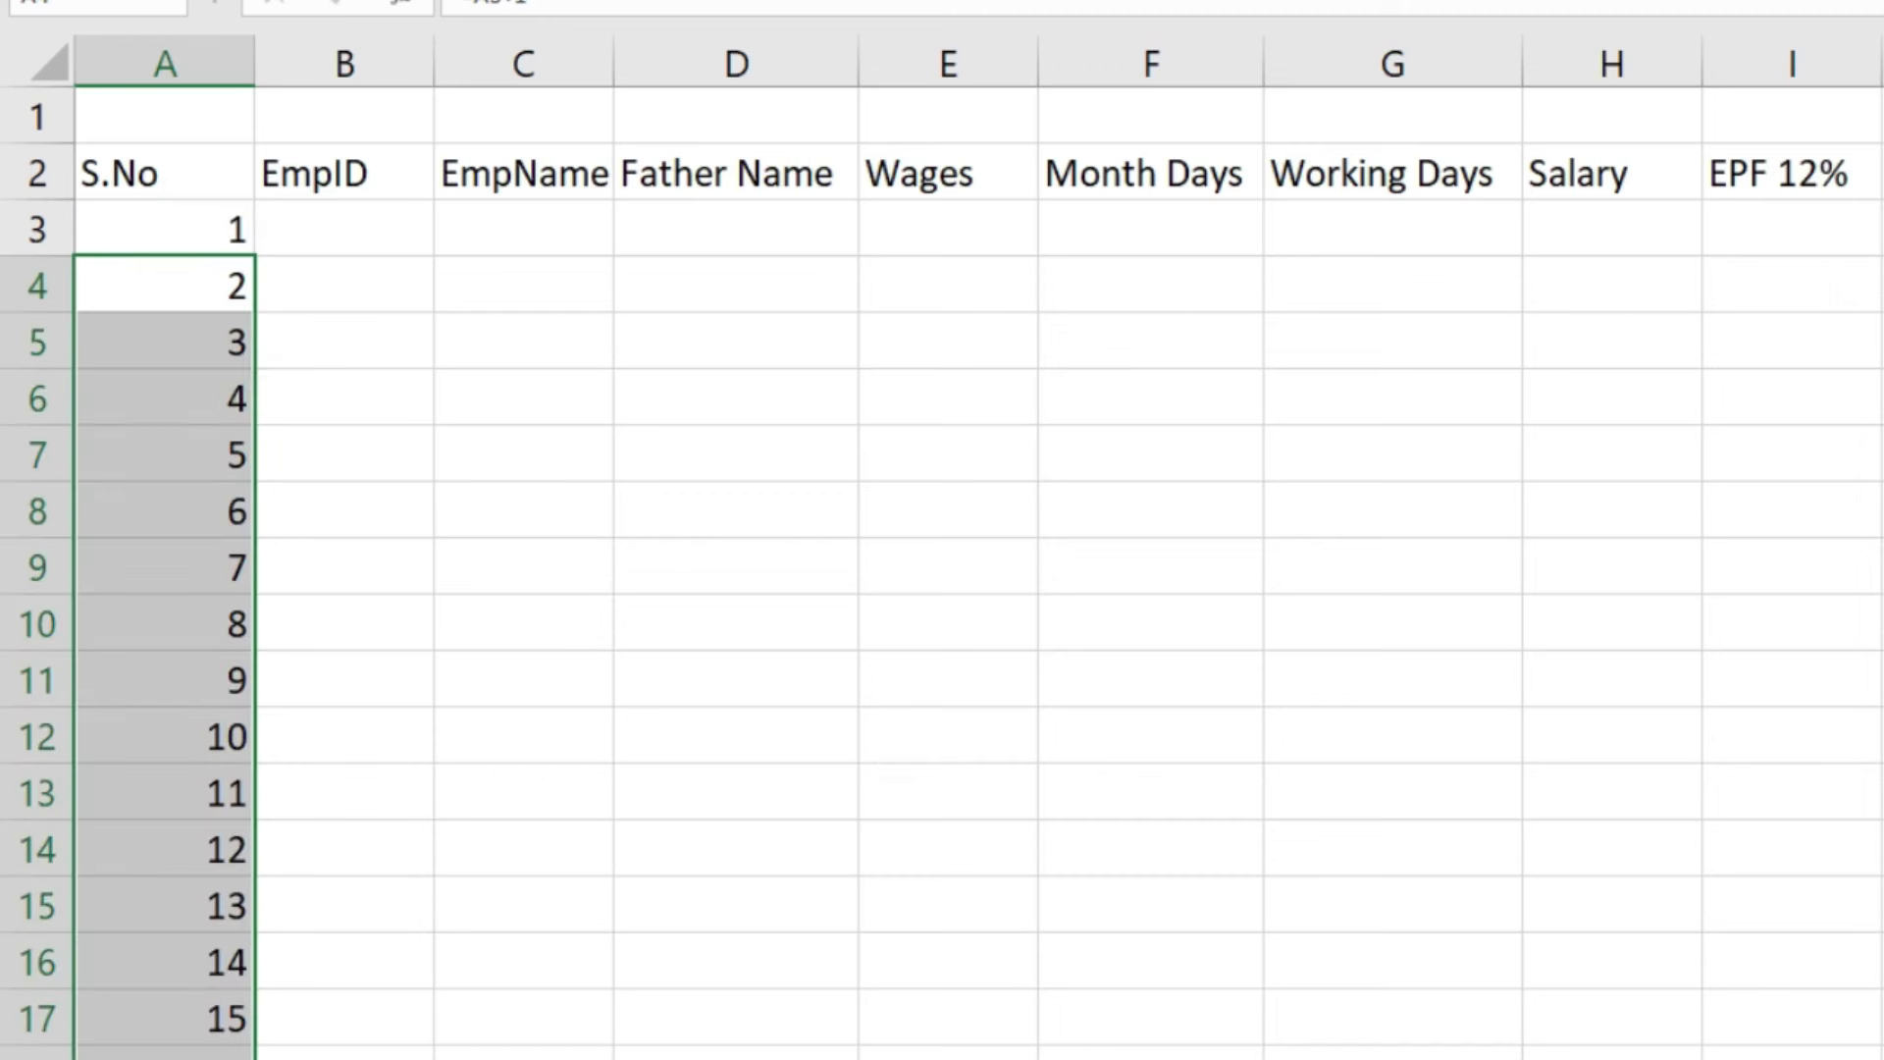
Enter PYTM001 in B3 and auto-fill employee IDs down to PYTM015.
click(357, 235)
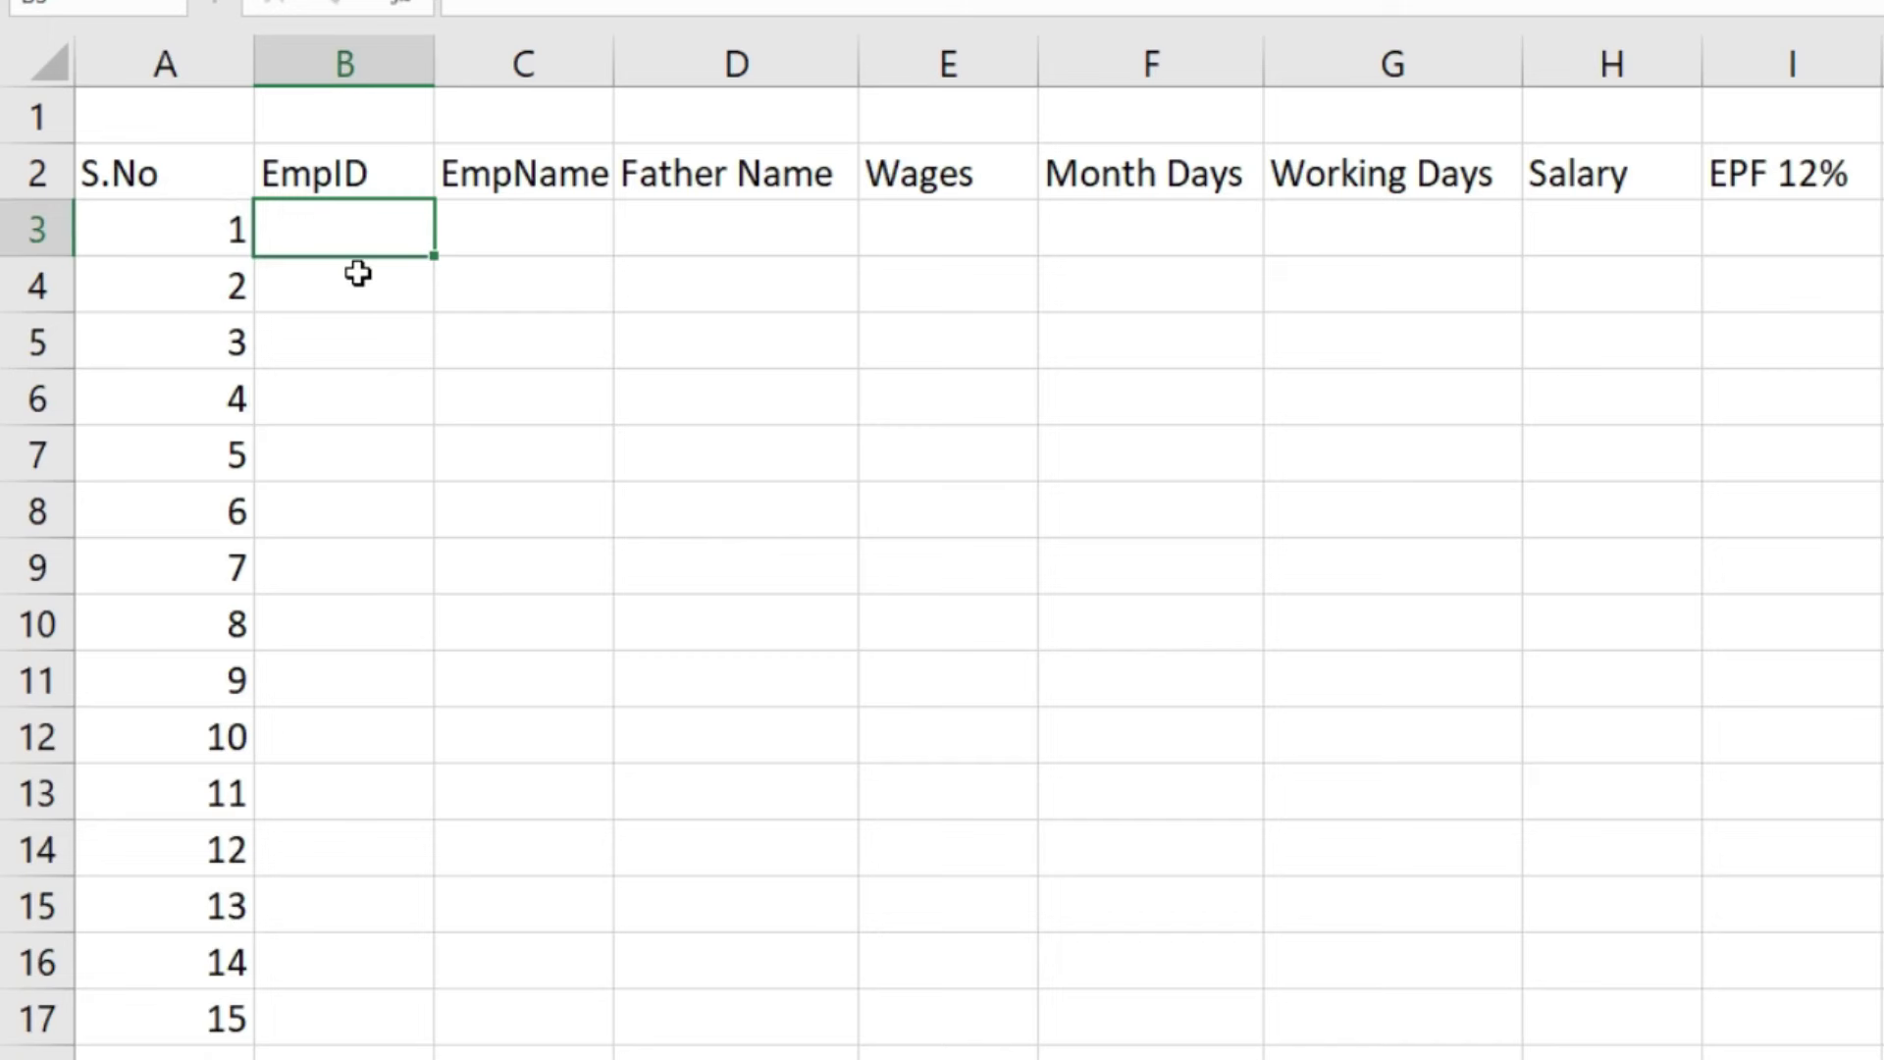
text(PYTM001)
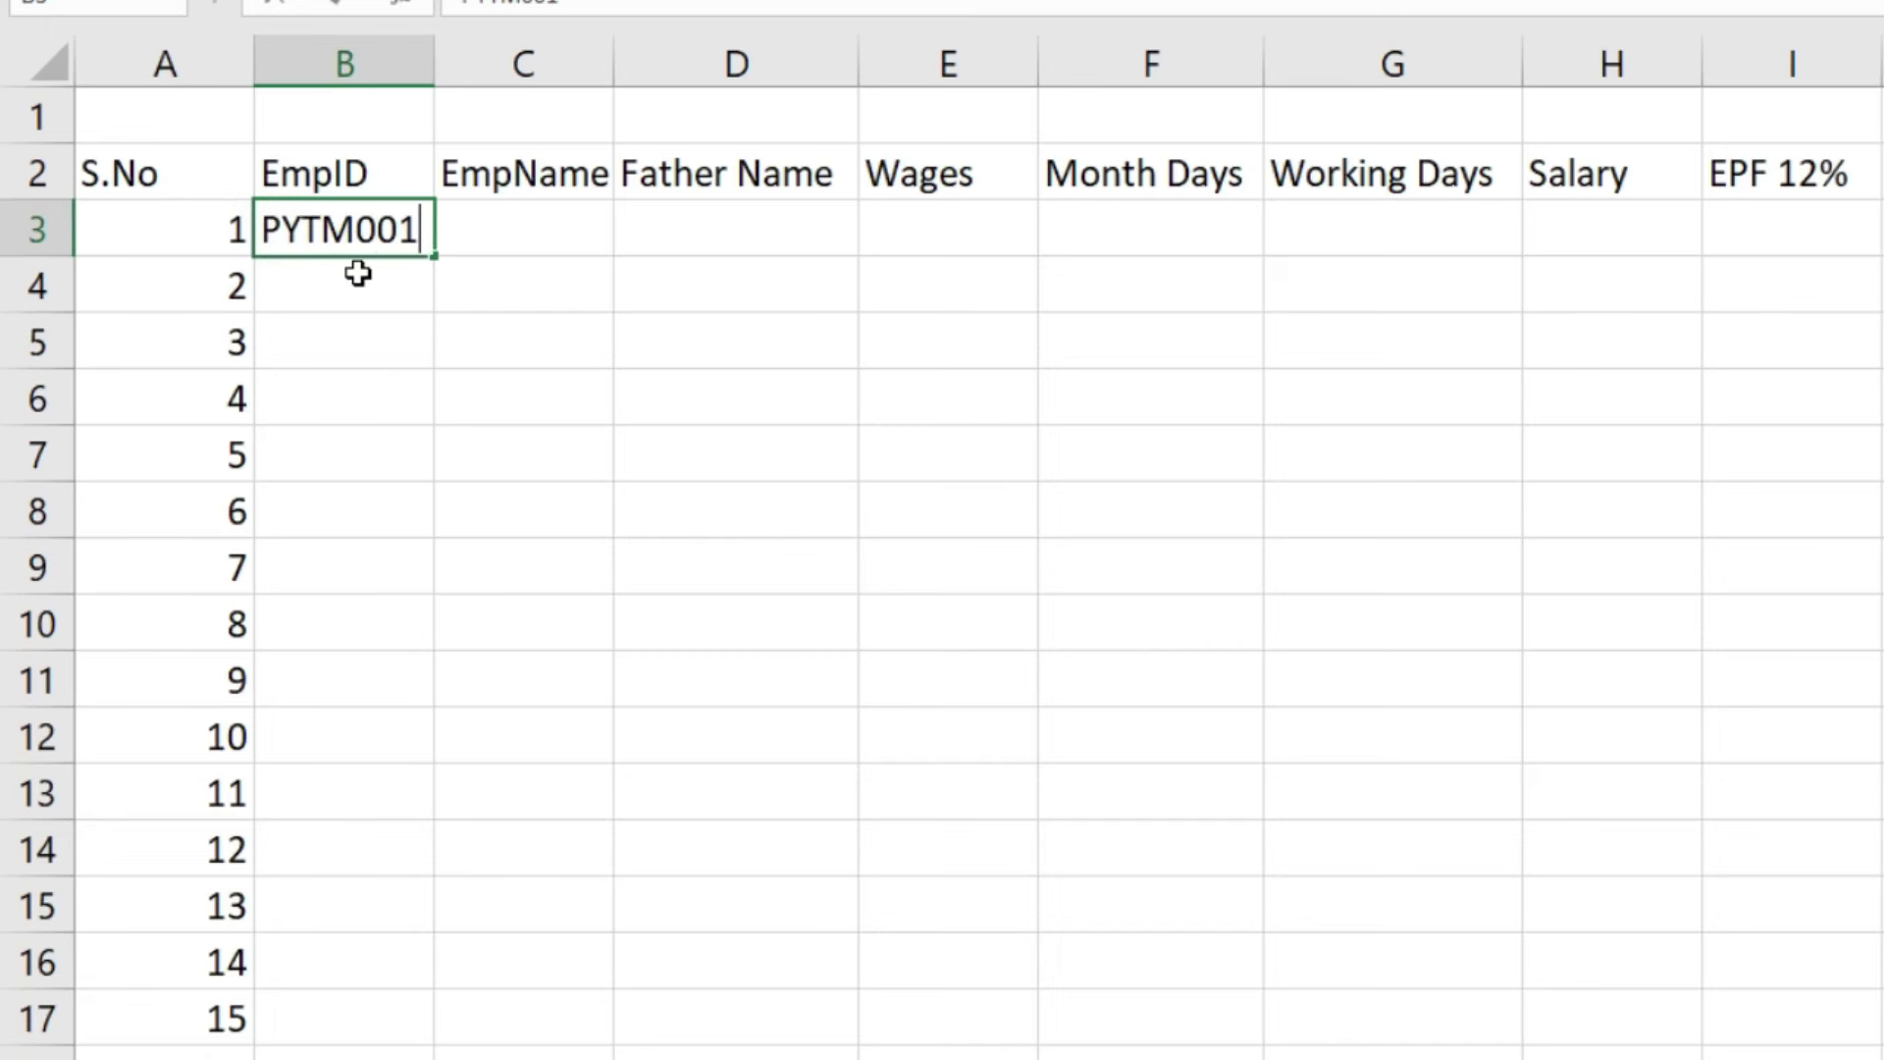
key(Return)
click(370, 245)
click(437, 255)
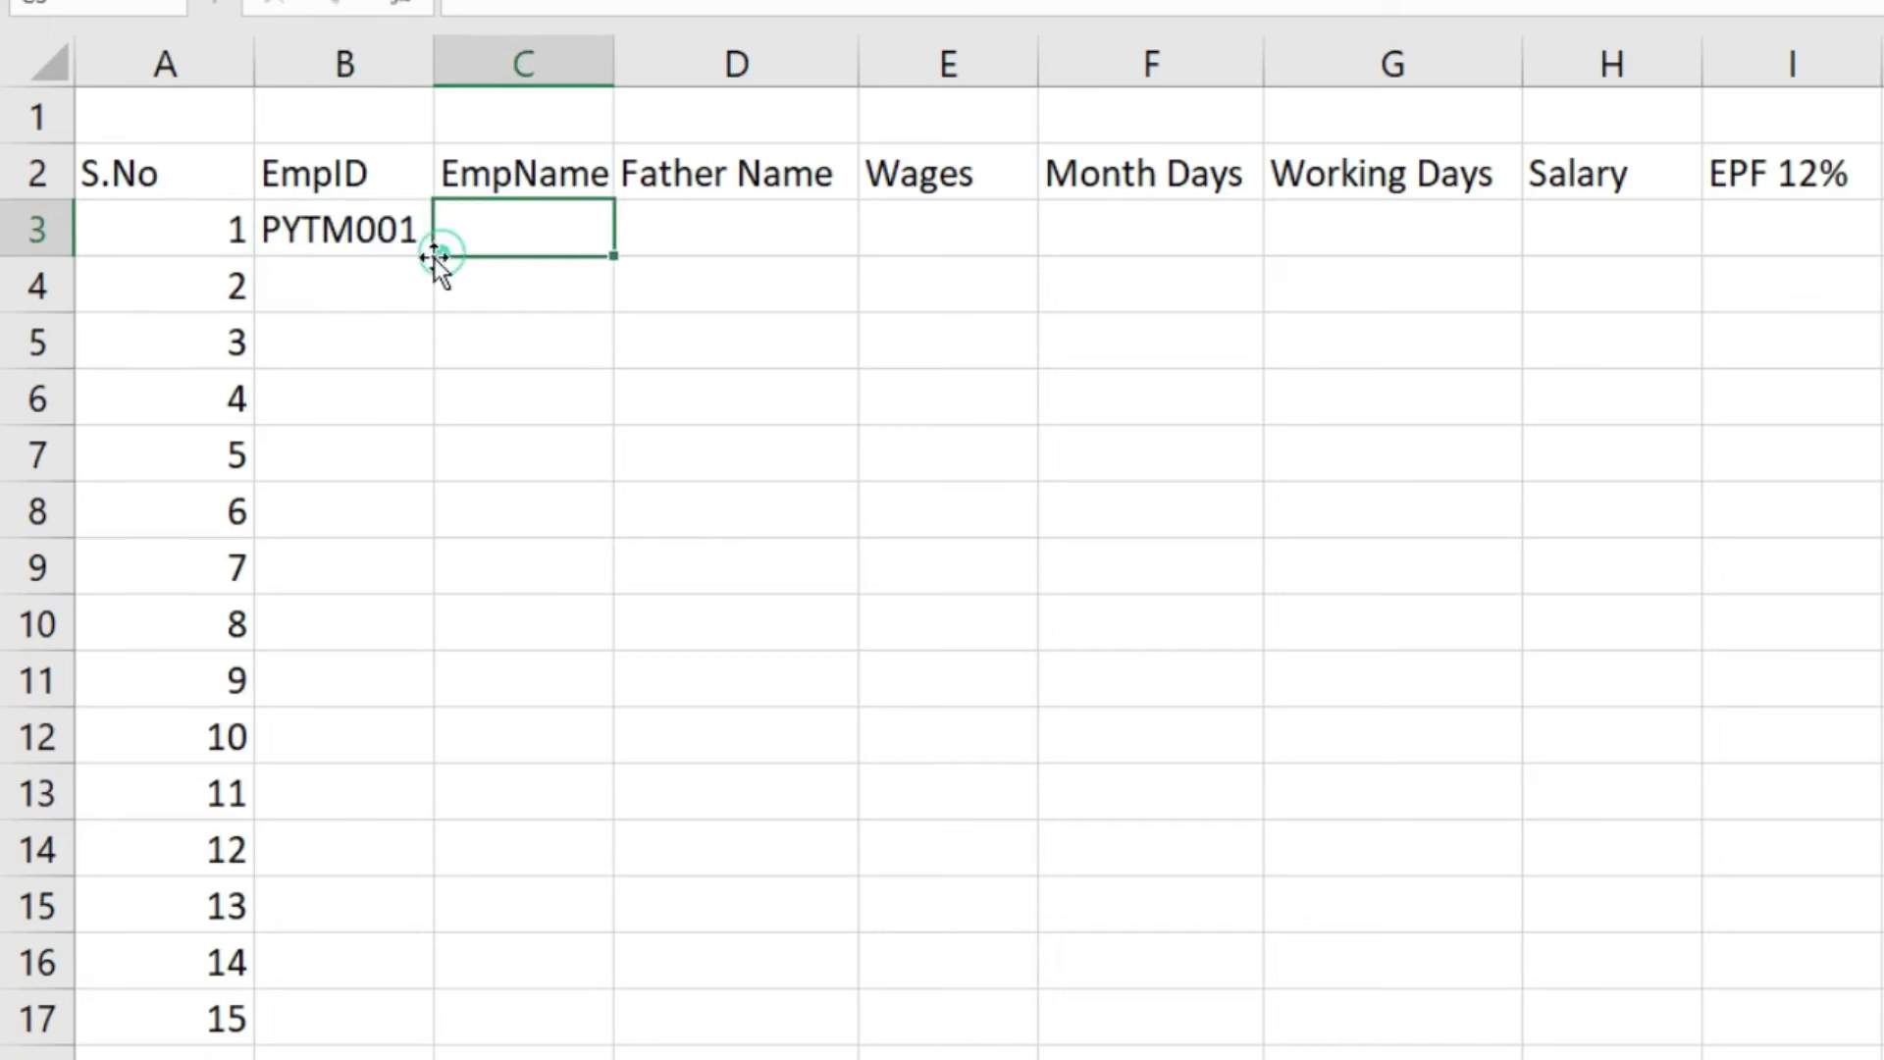
click(430, 253)
double_click(432, 256)
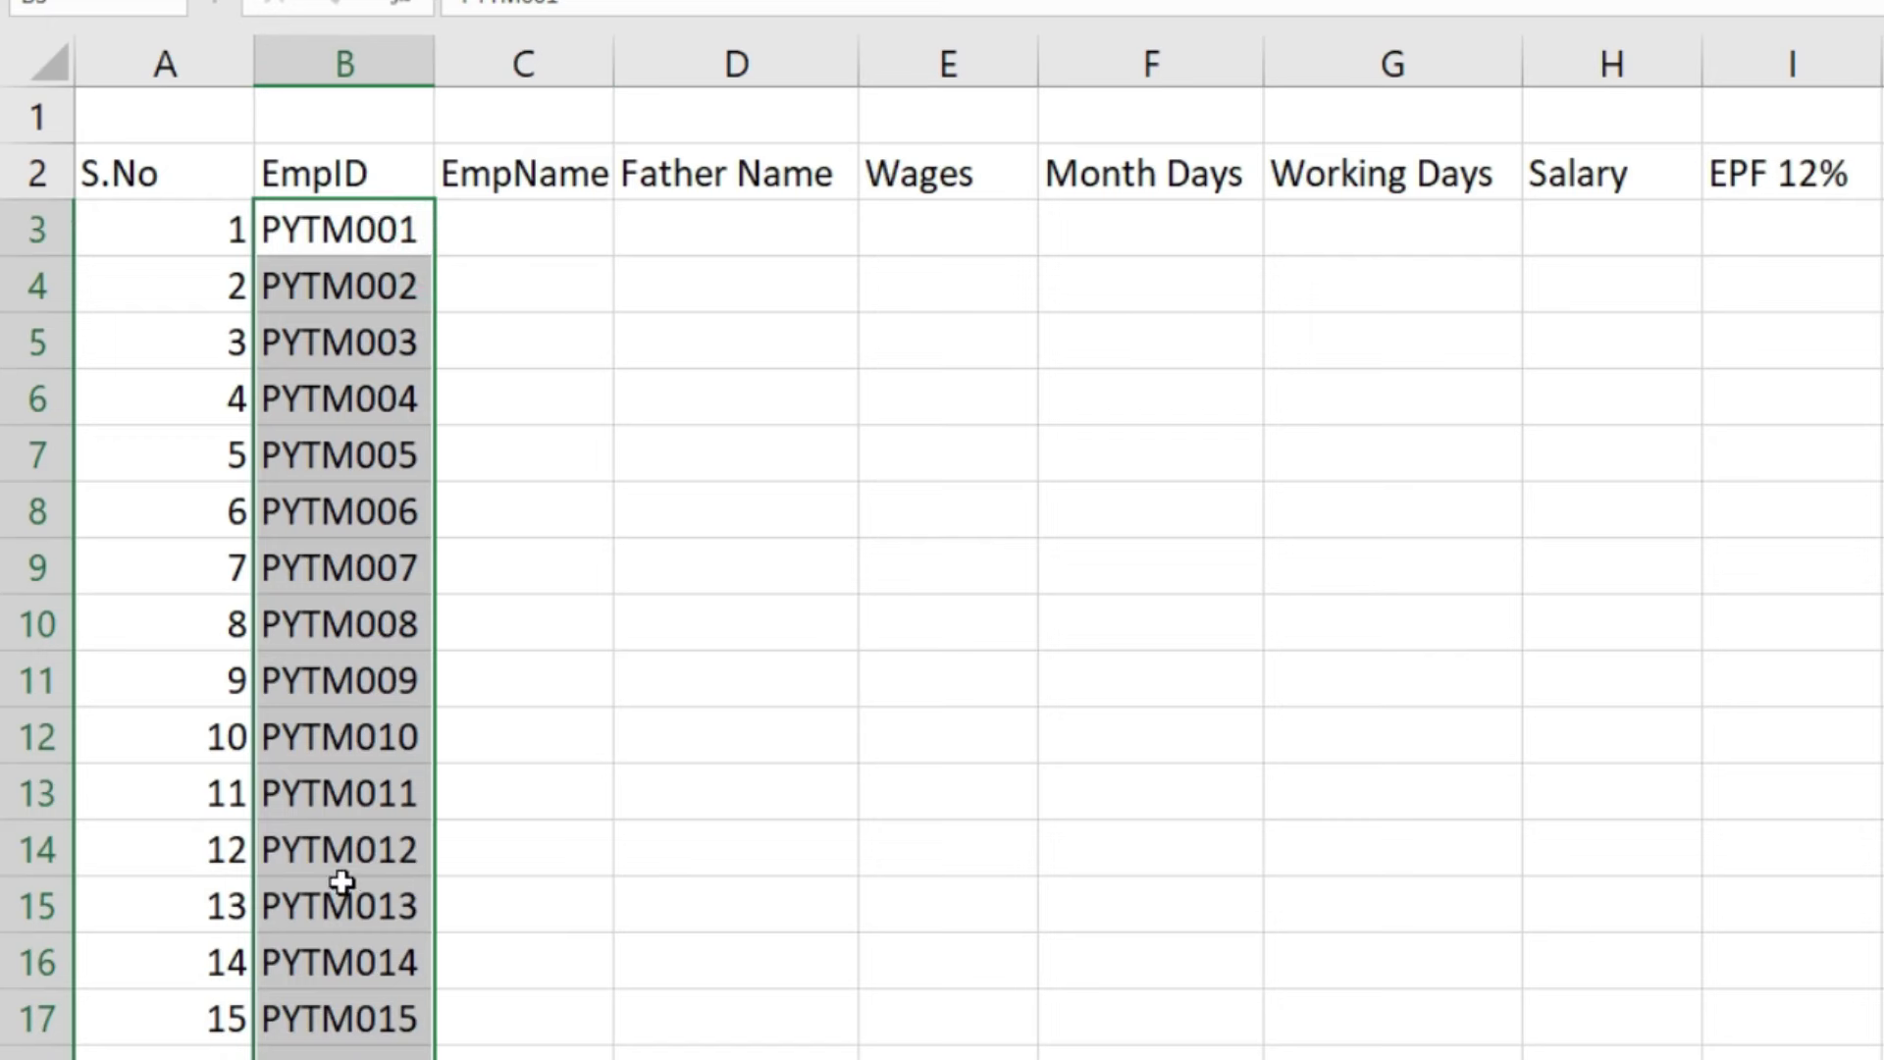
drag(339, 236, 343, 1054)
key(Right)
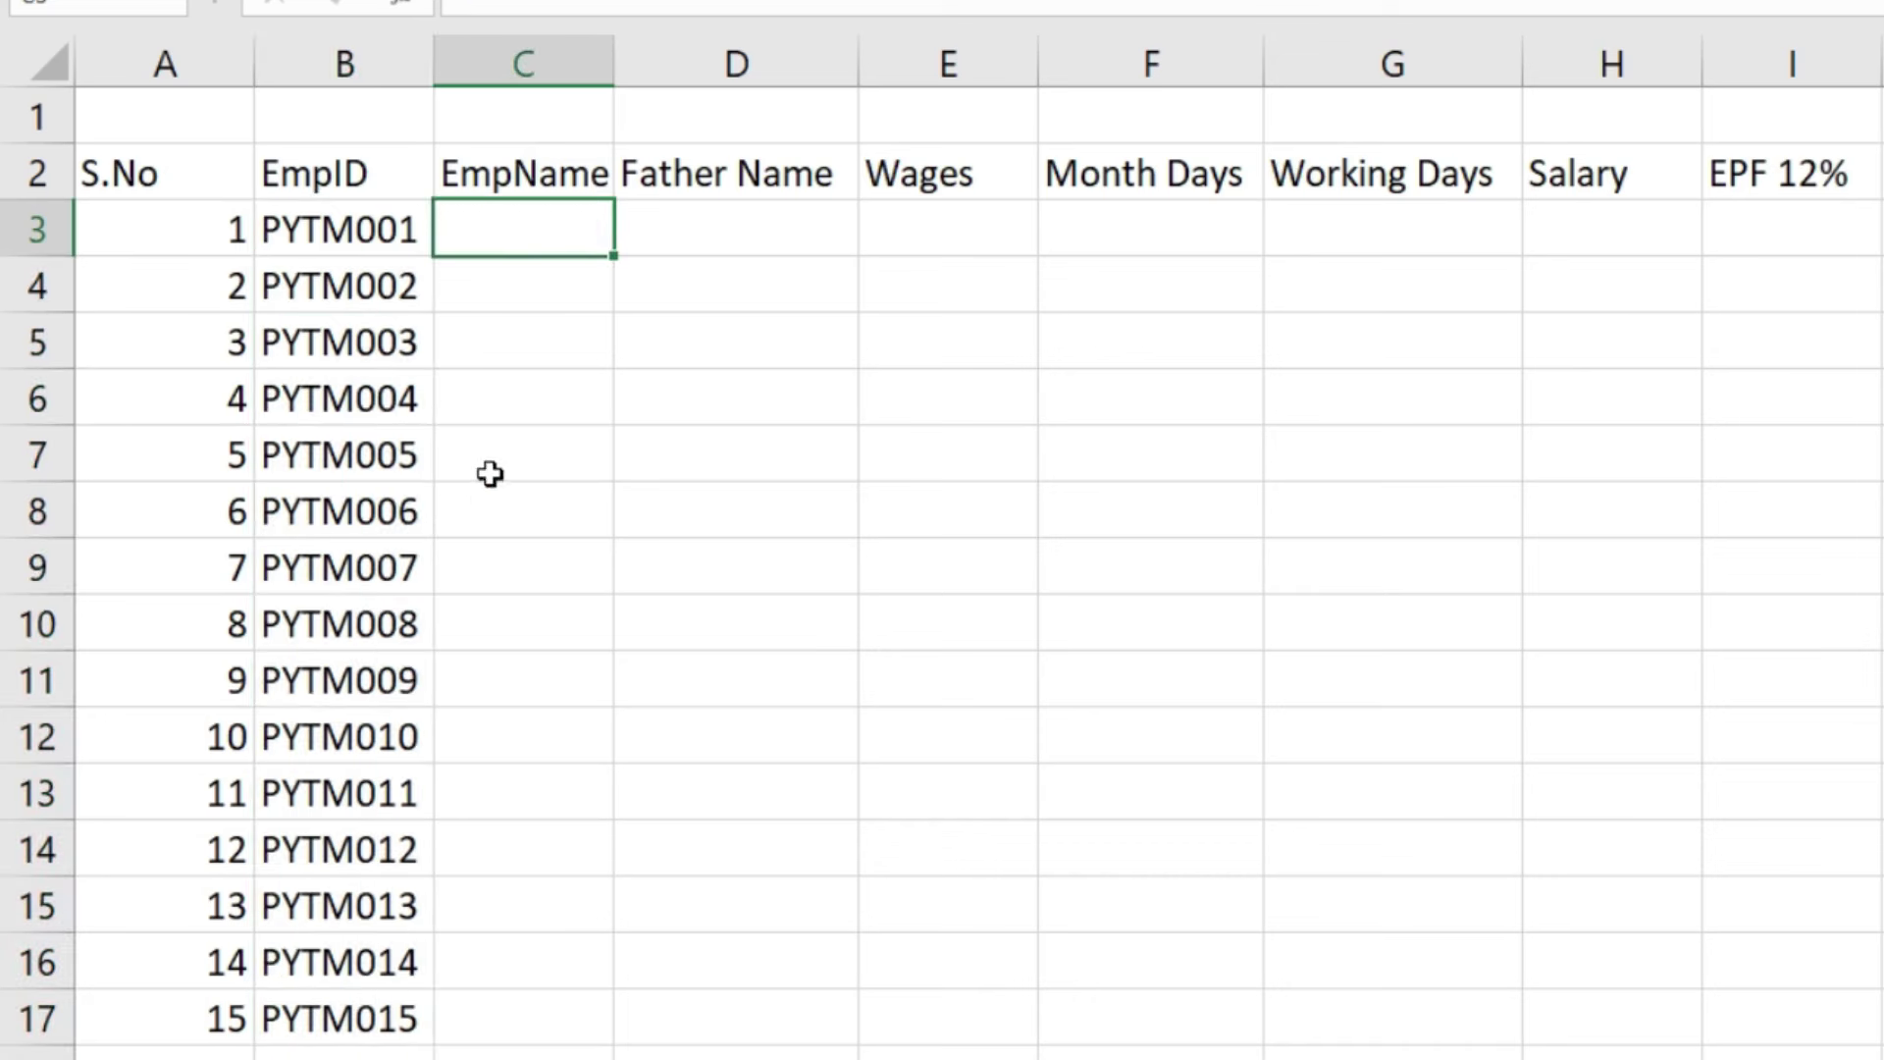
Paste the employee names into C3:C17 and AutoFit column C.
drag(614, 56, 635, 56)
click(549, 221)
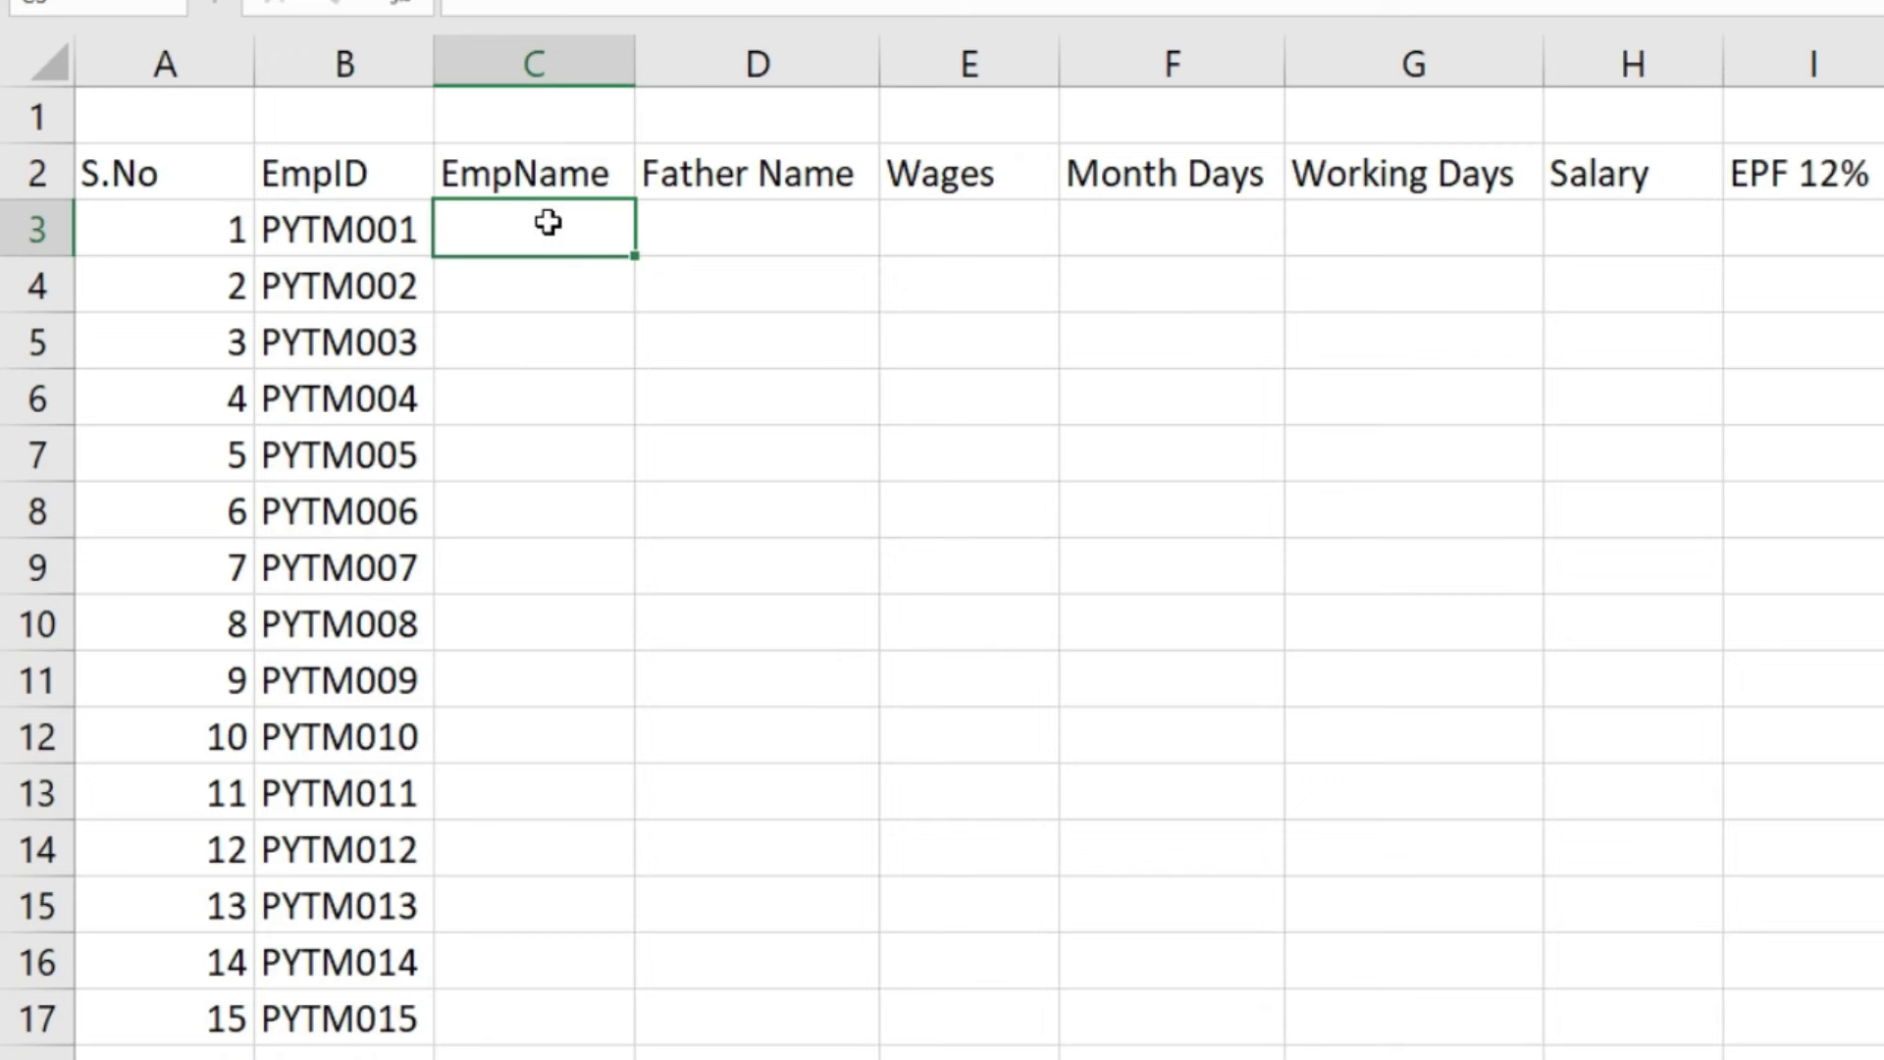
key(ctrl+v)
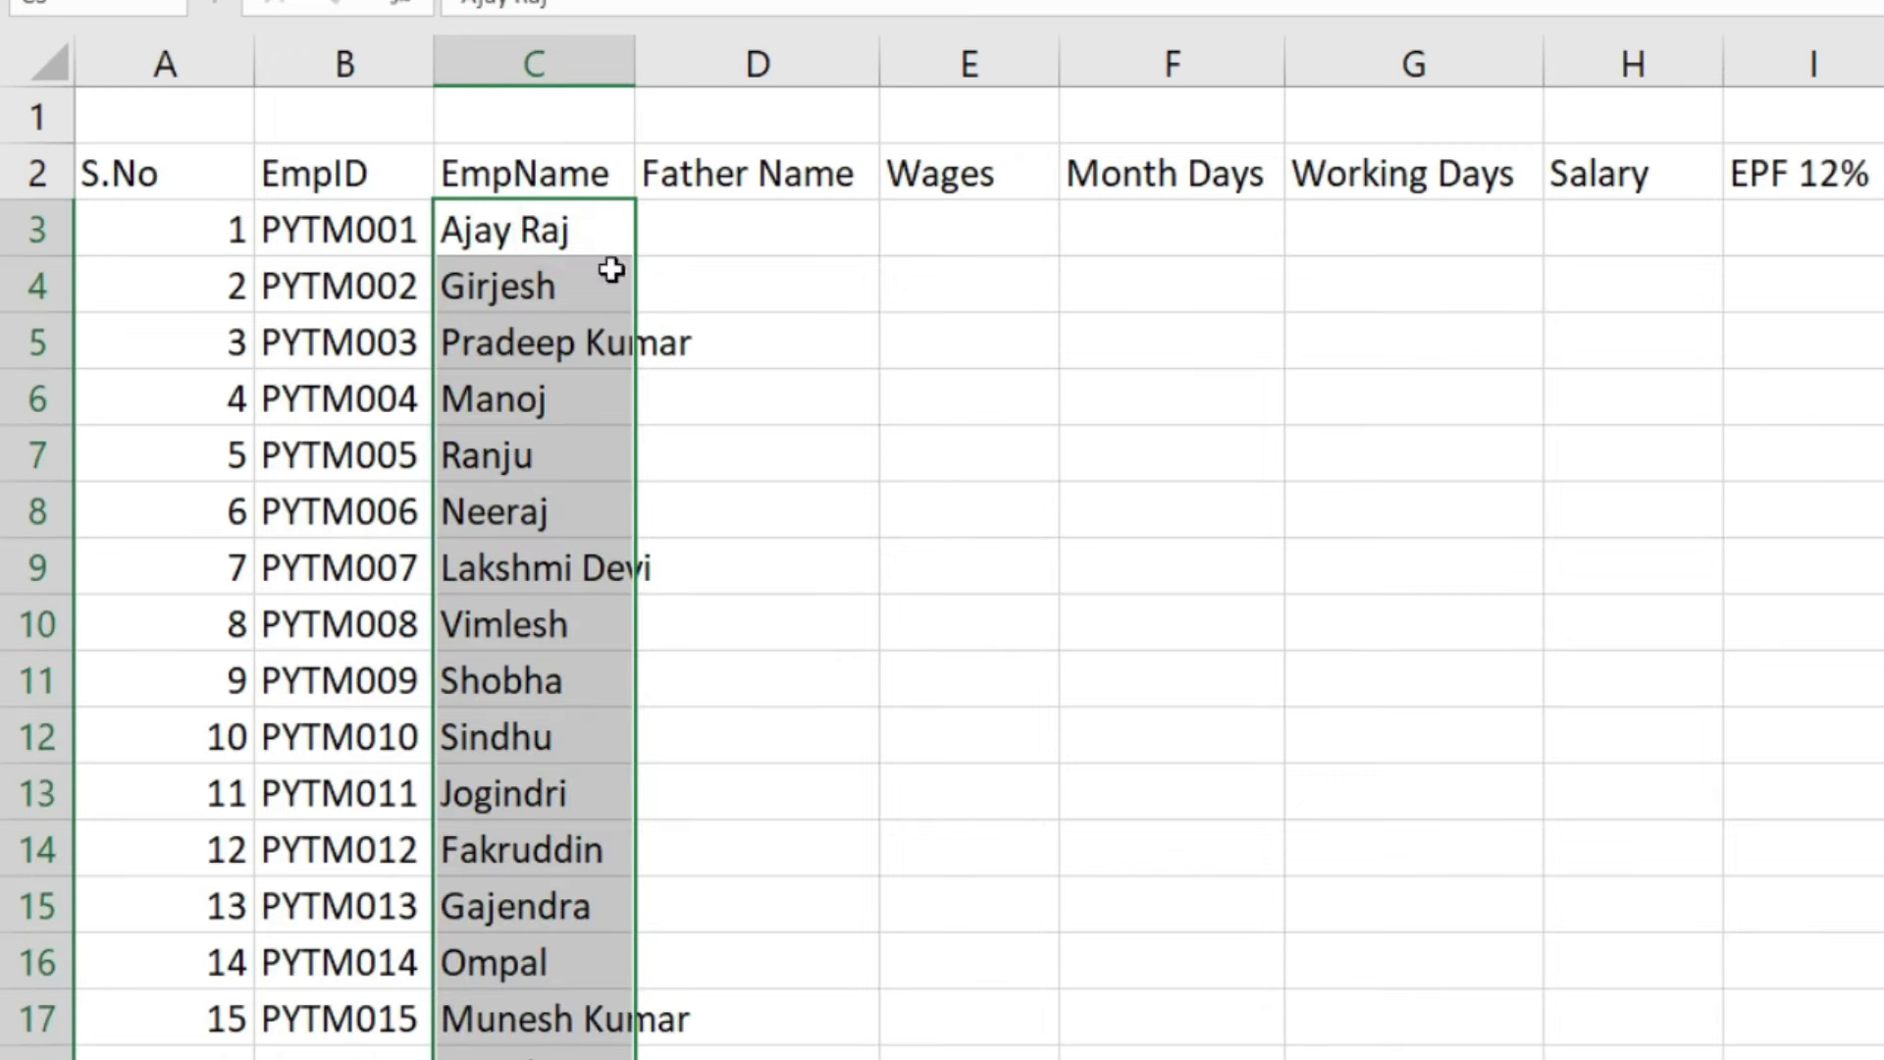
key(alt+h)
key(o)
key(i)
Paste the fathers' names into D3:D17 and widen column D to fit.
click(777, 224)
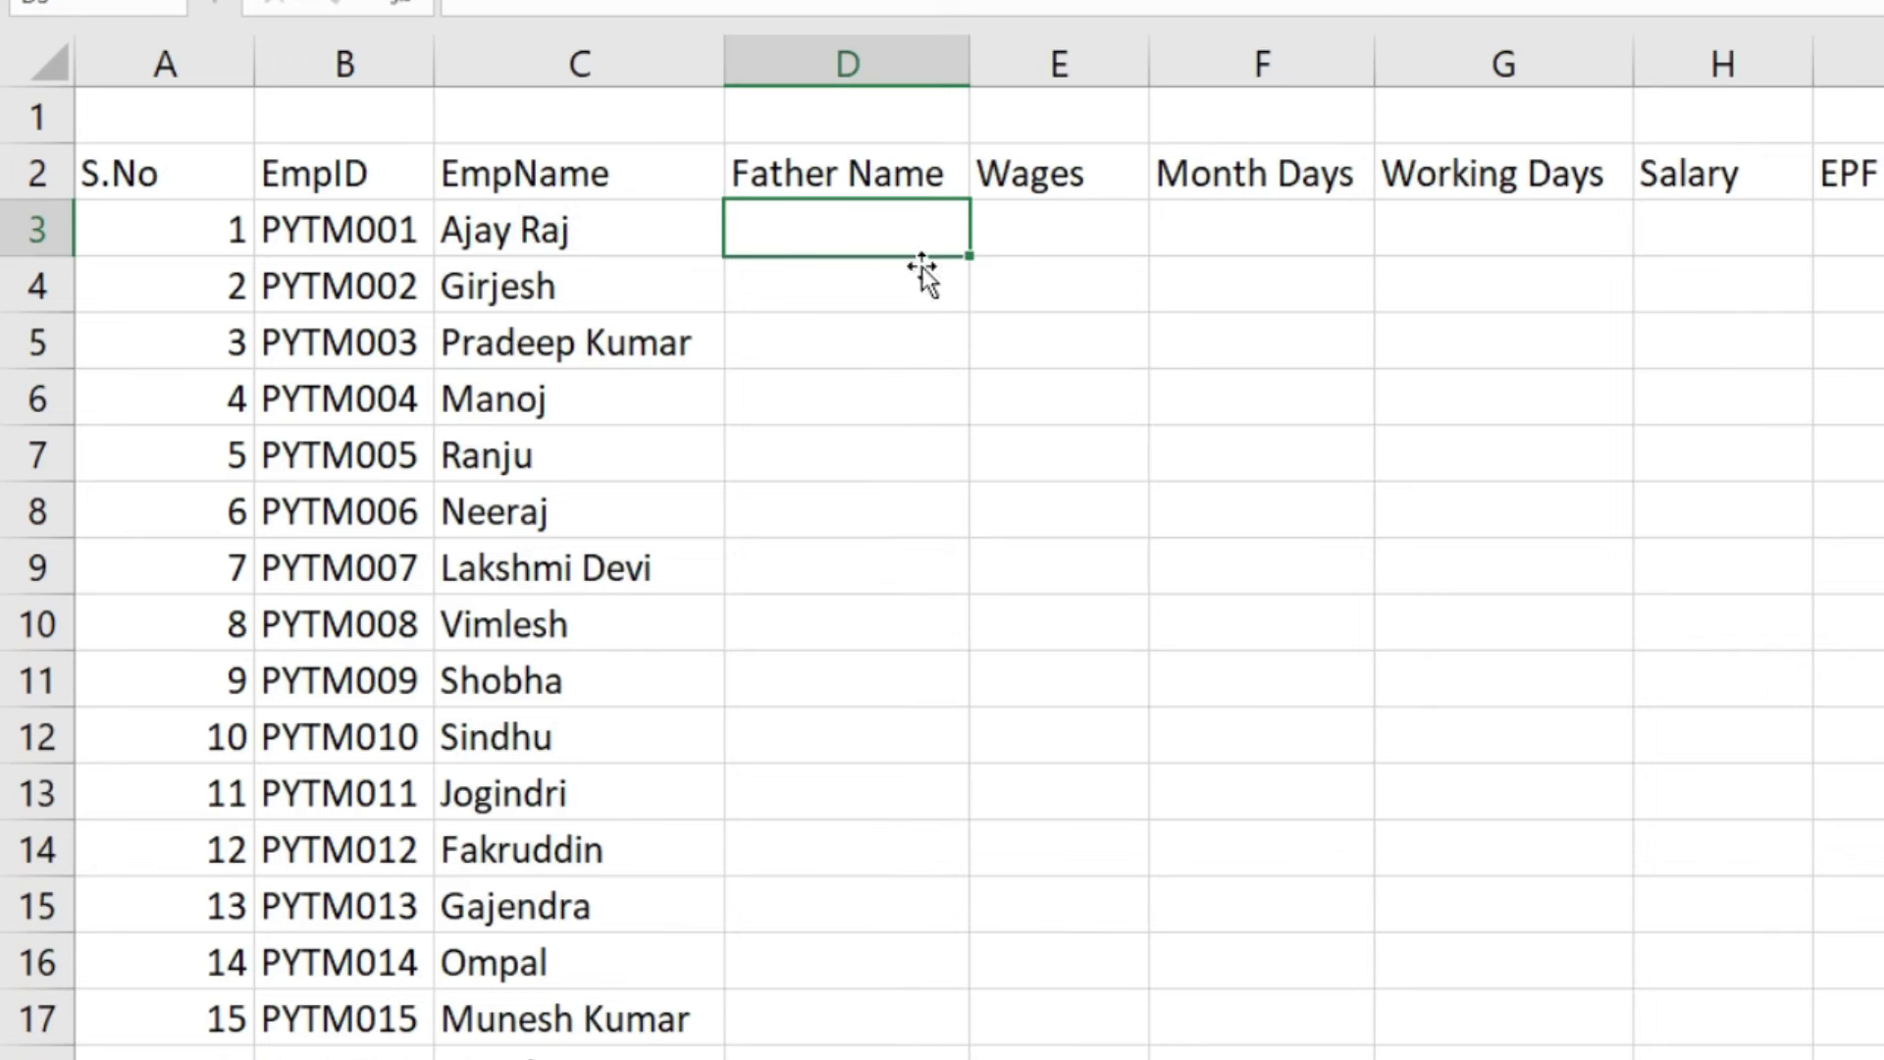
key(ctrl+v)
drag(967, 73, 1008, 71)
click(1025, 230)
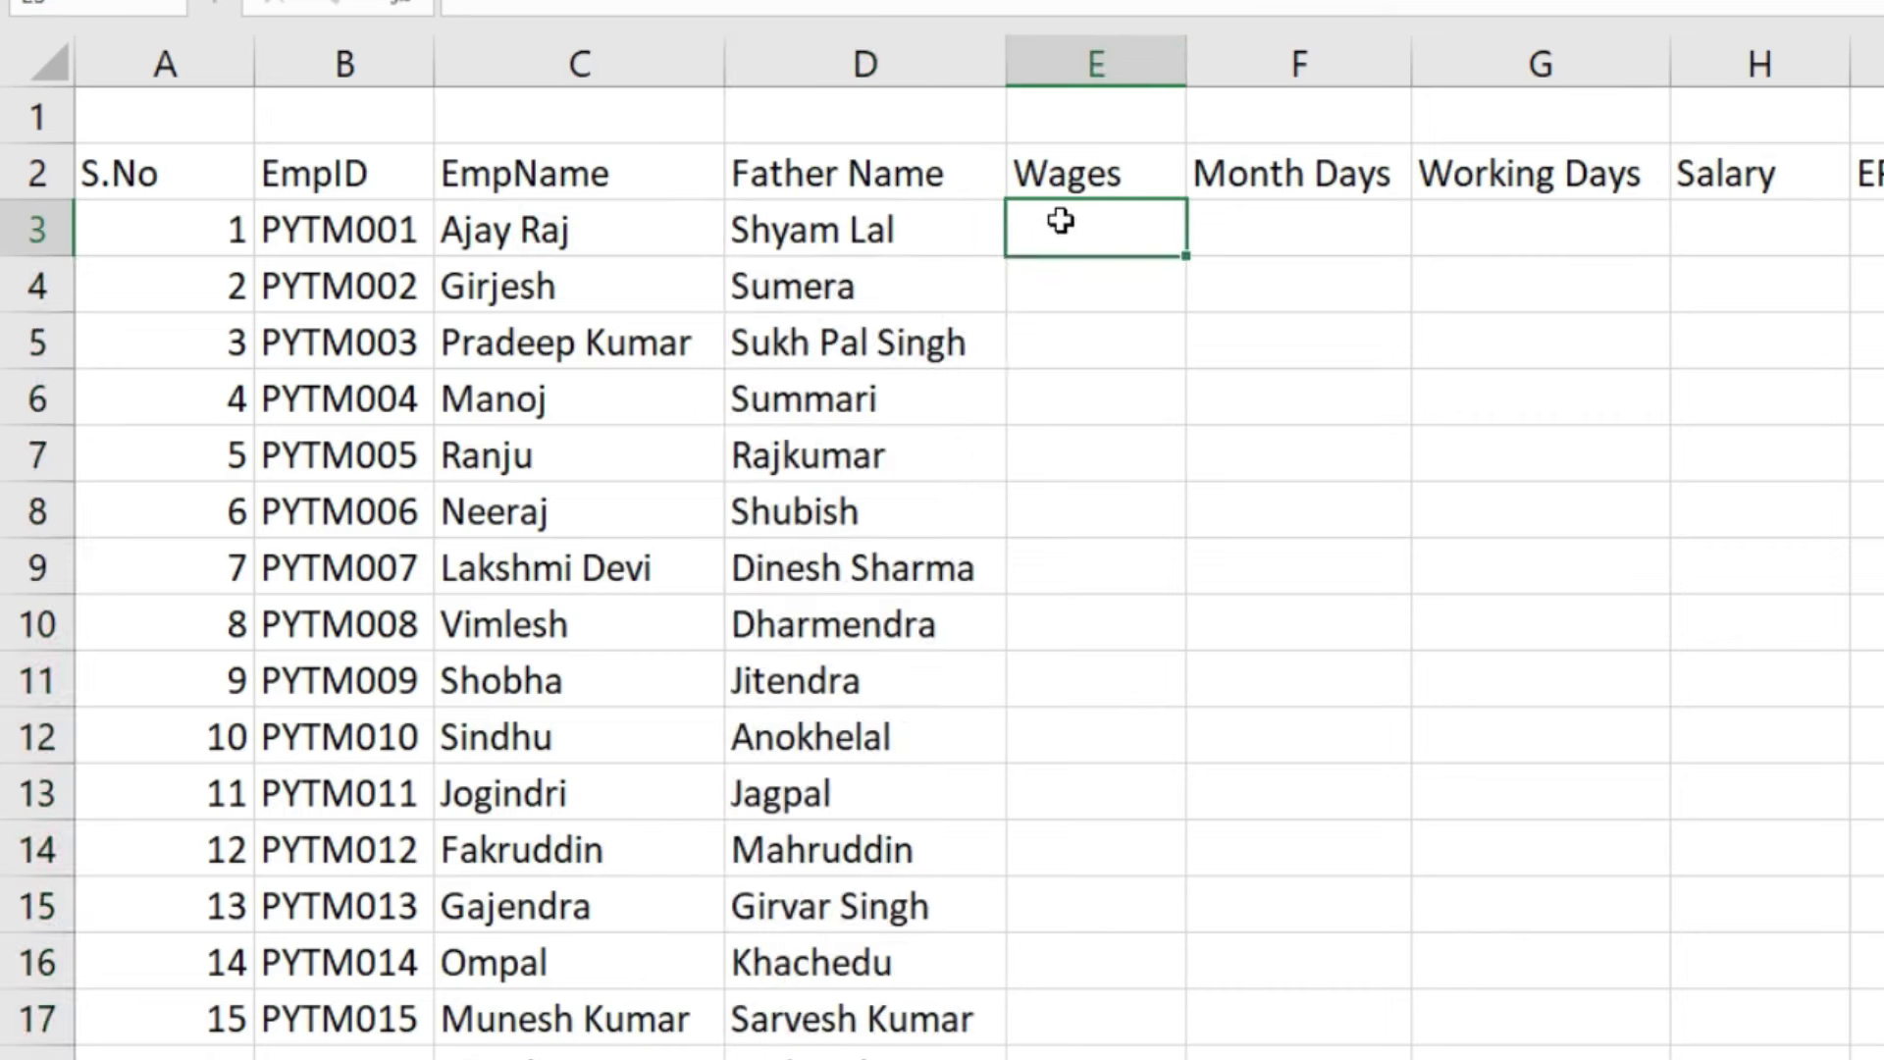
click(507, 238)
Enter trial wages 15000, 12000 and 11000 in E3:E5.
click(1052, 231)
text(15000)
key(Return)
text(120)
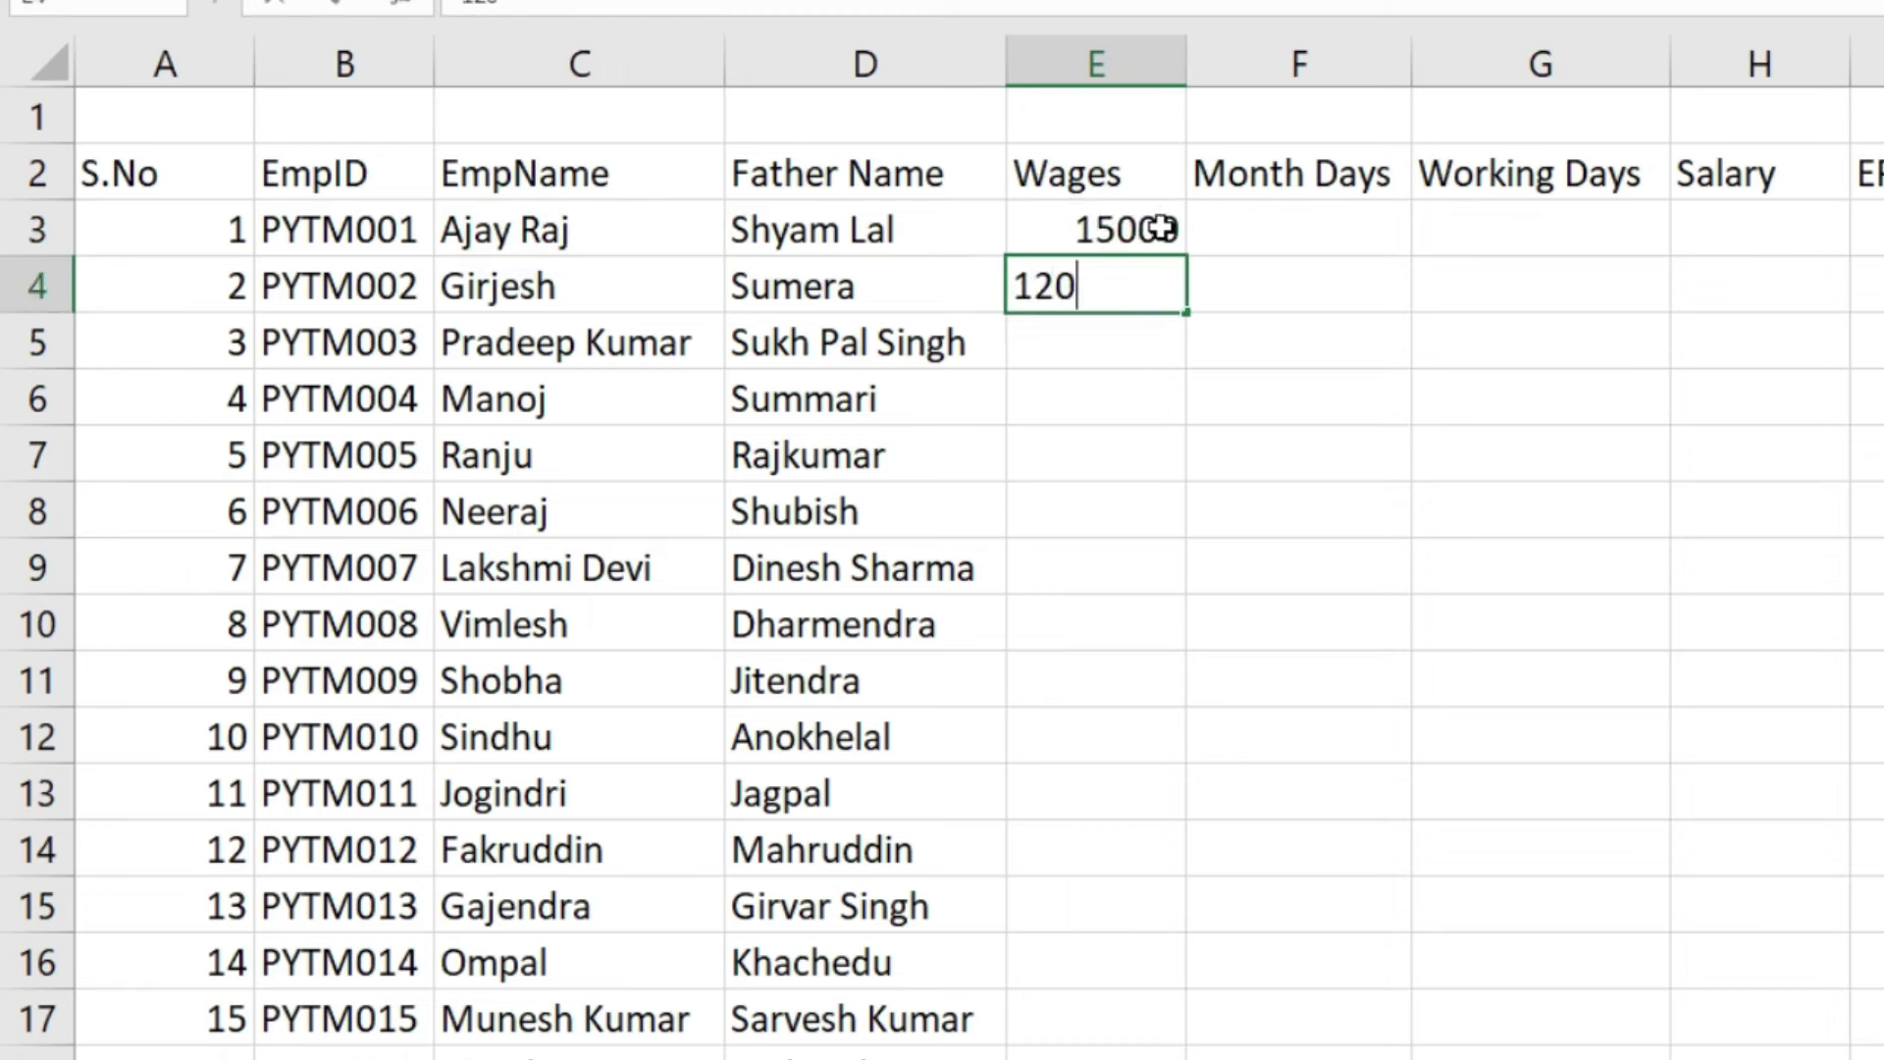
text(00)
key(Return)
text(11)
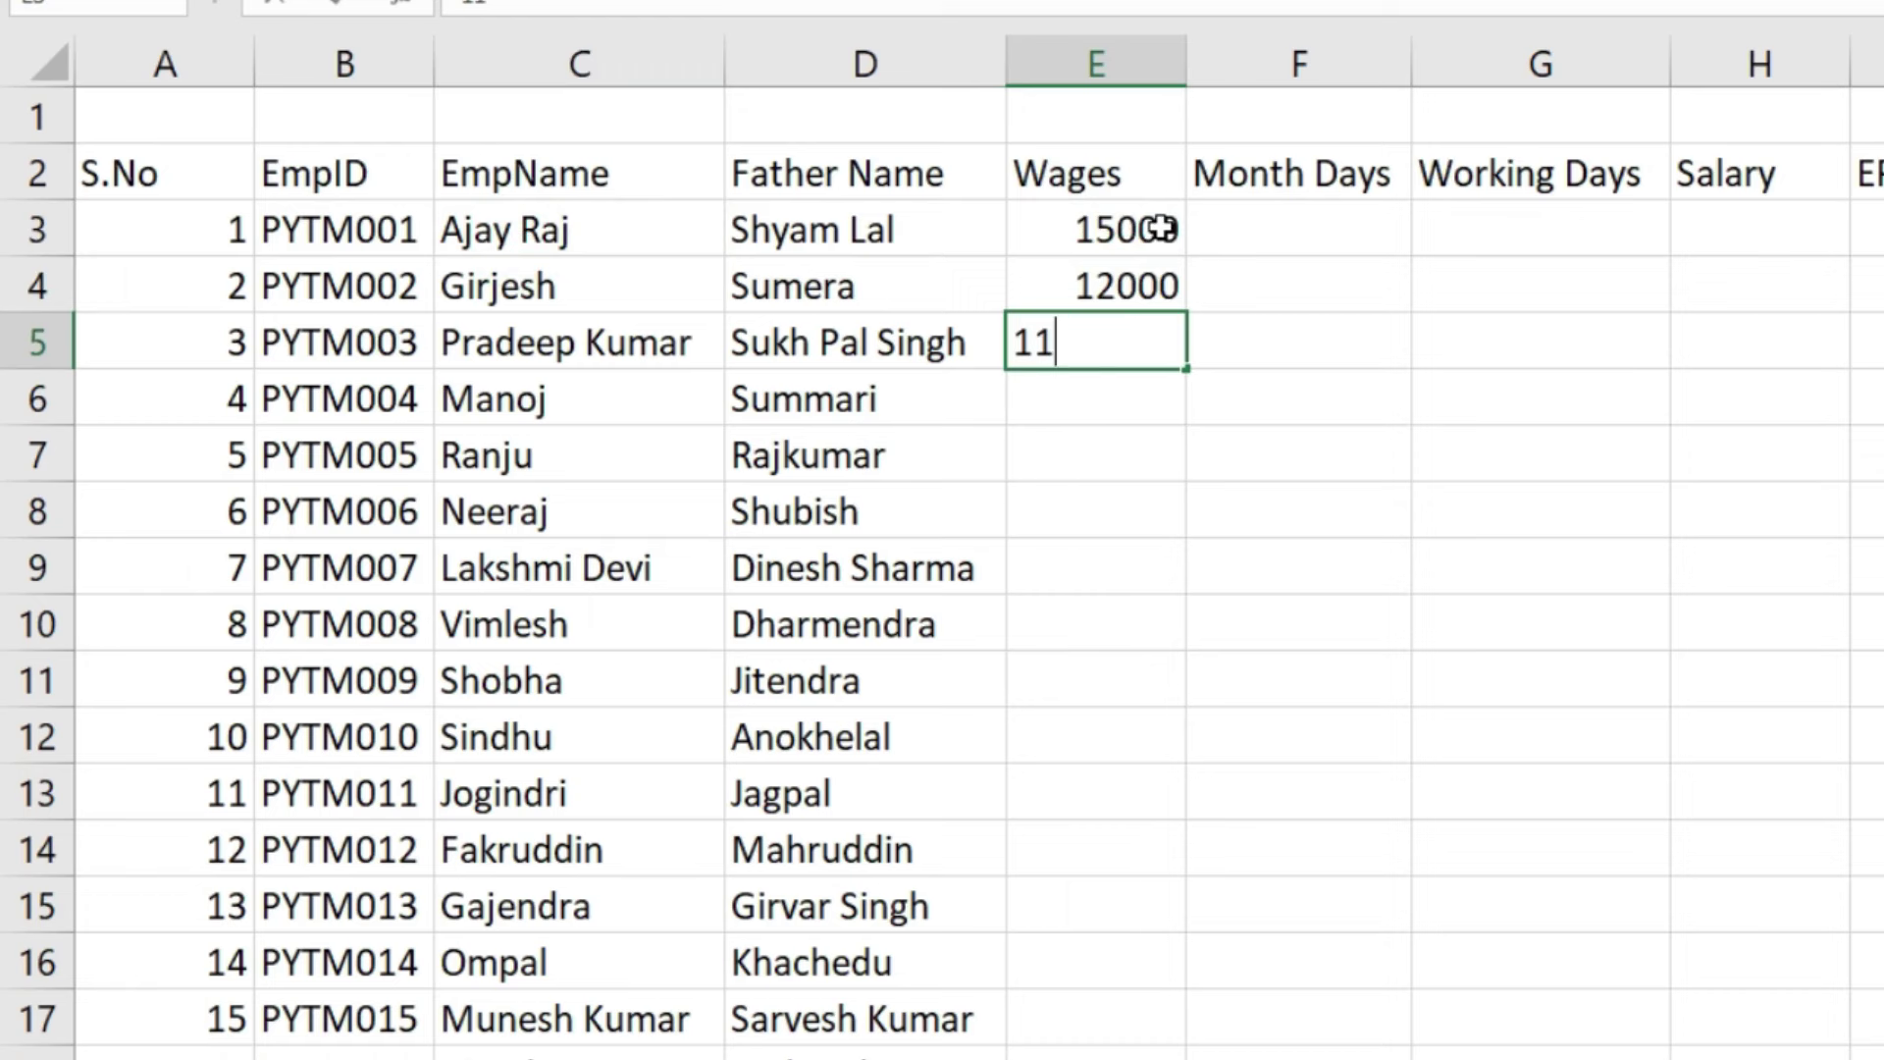
text(000)
key(Return)
Replace E3 with the formula =RANDBETWEEN(10000,15000).
click(1161, 229)
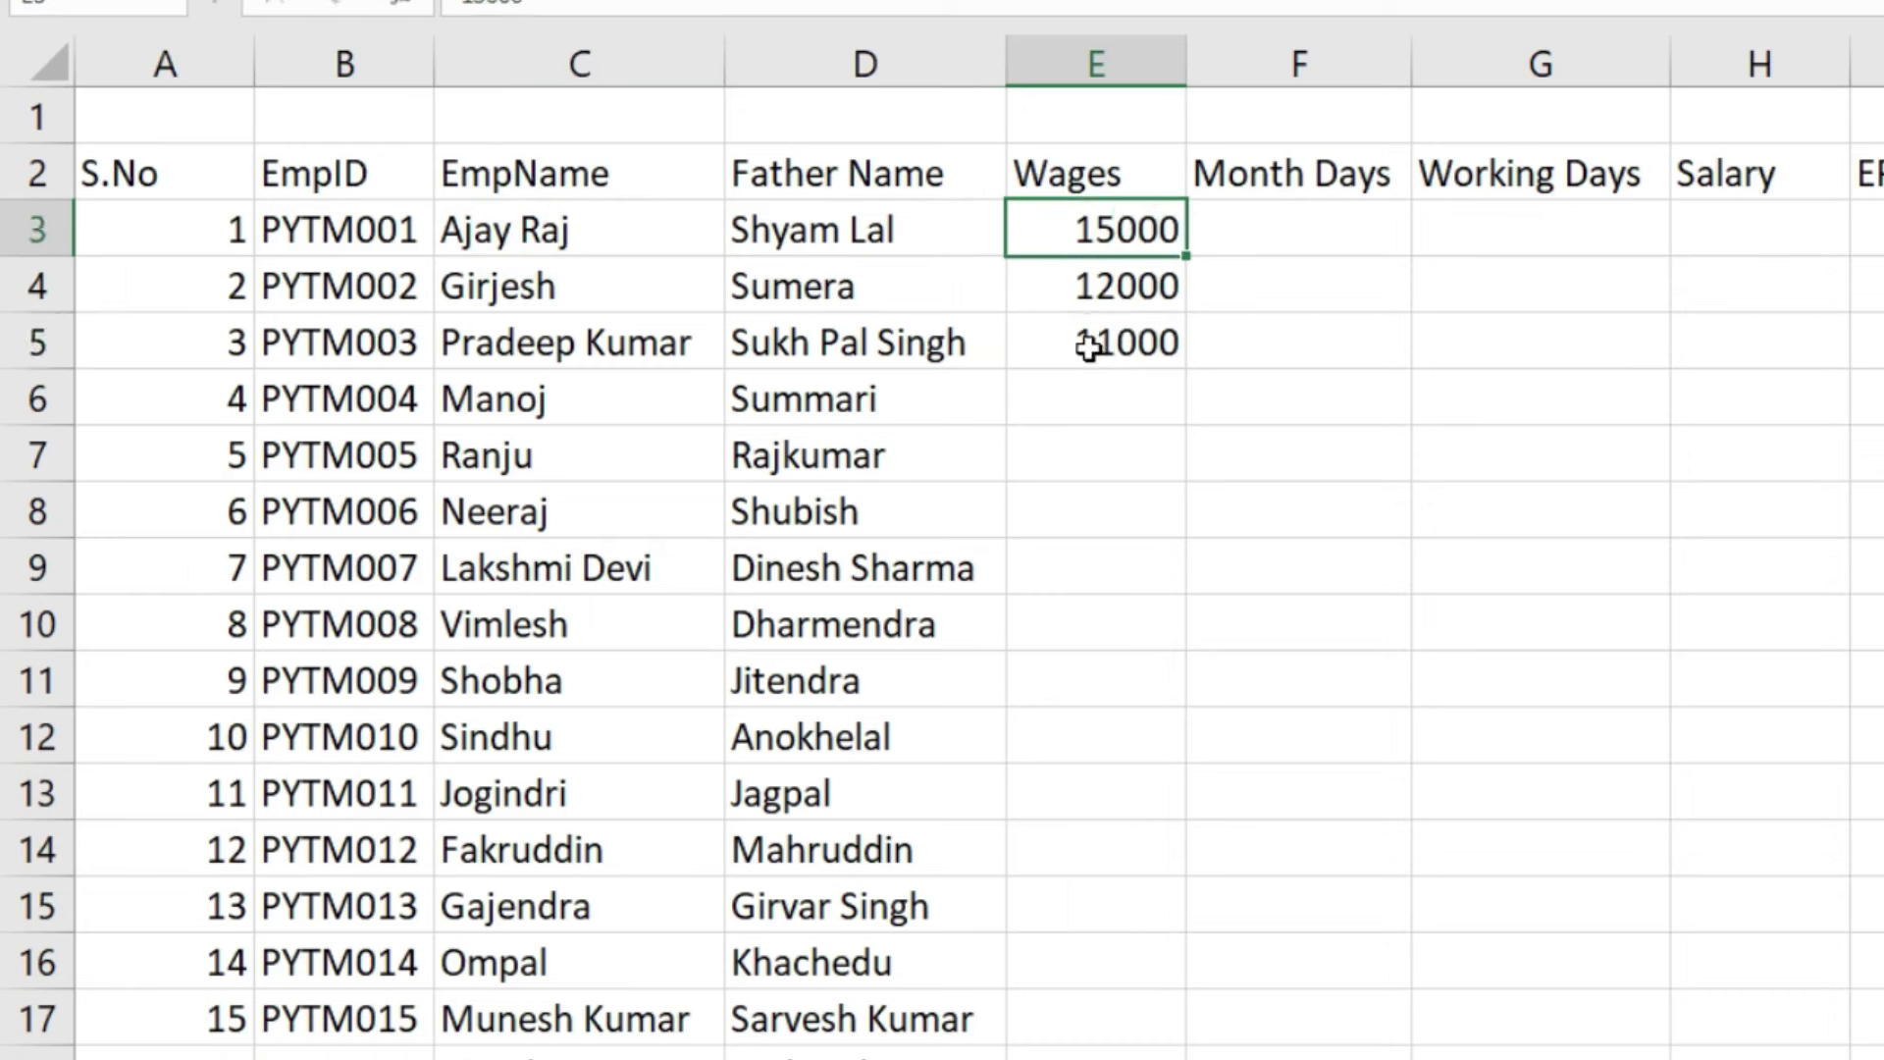
text(=)
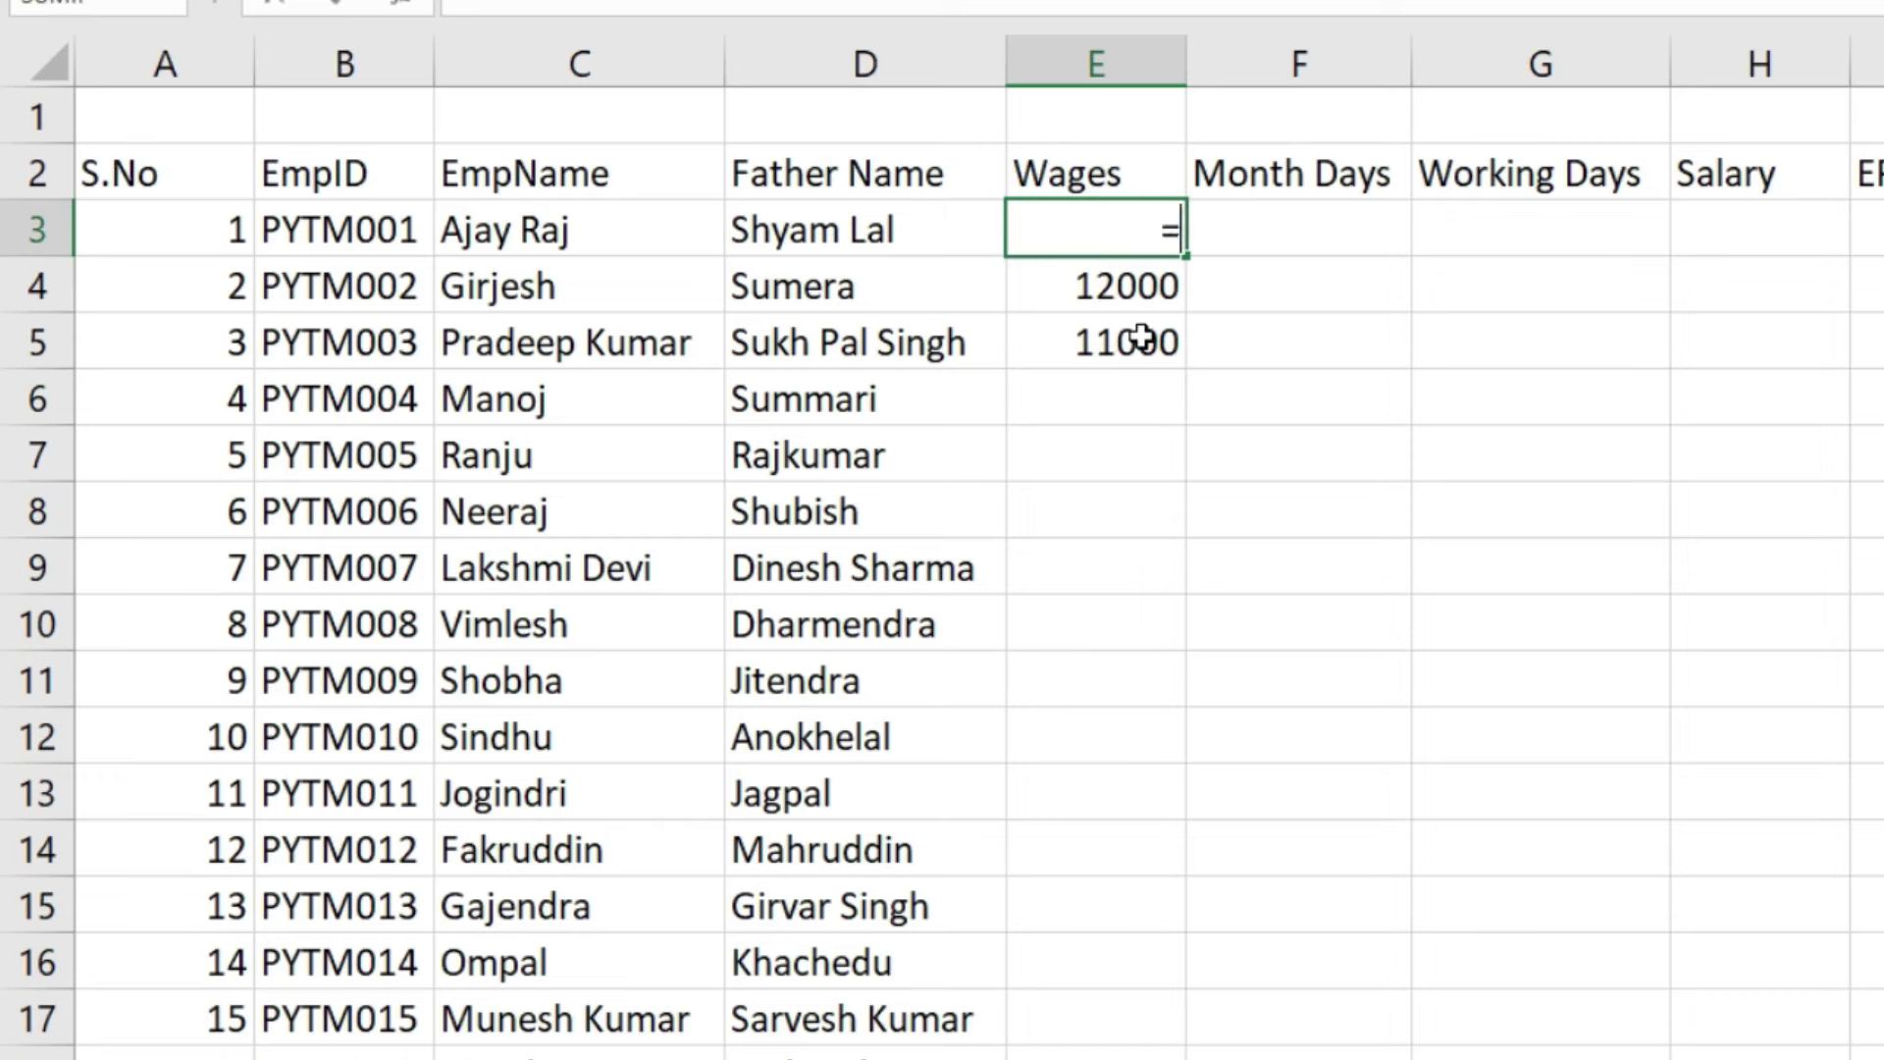
text(ran)
key(Down)
key(Tab)
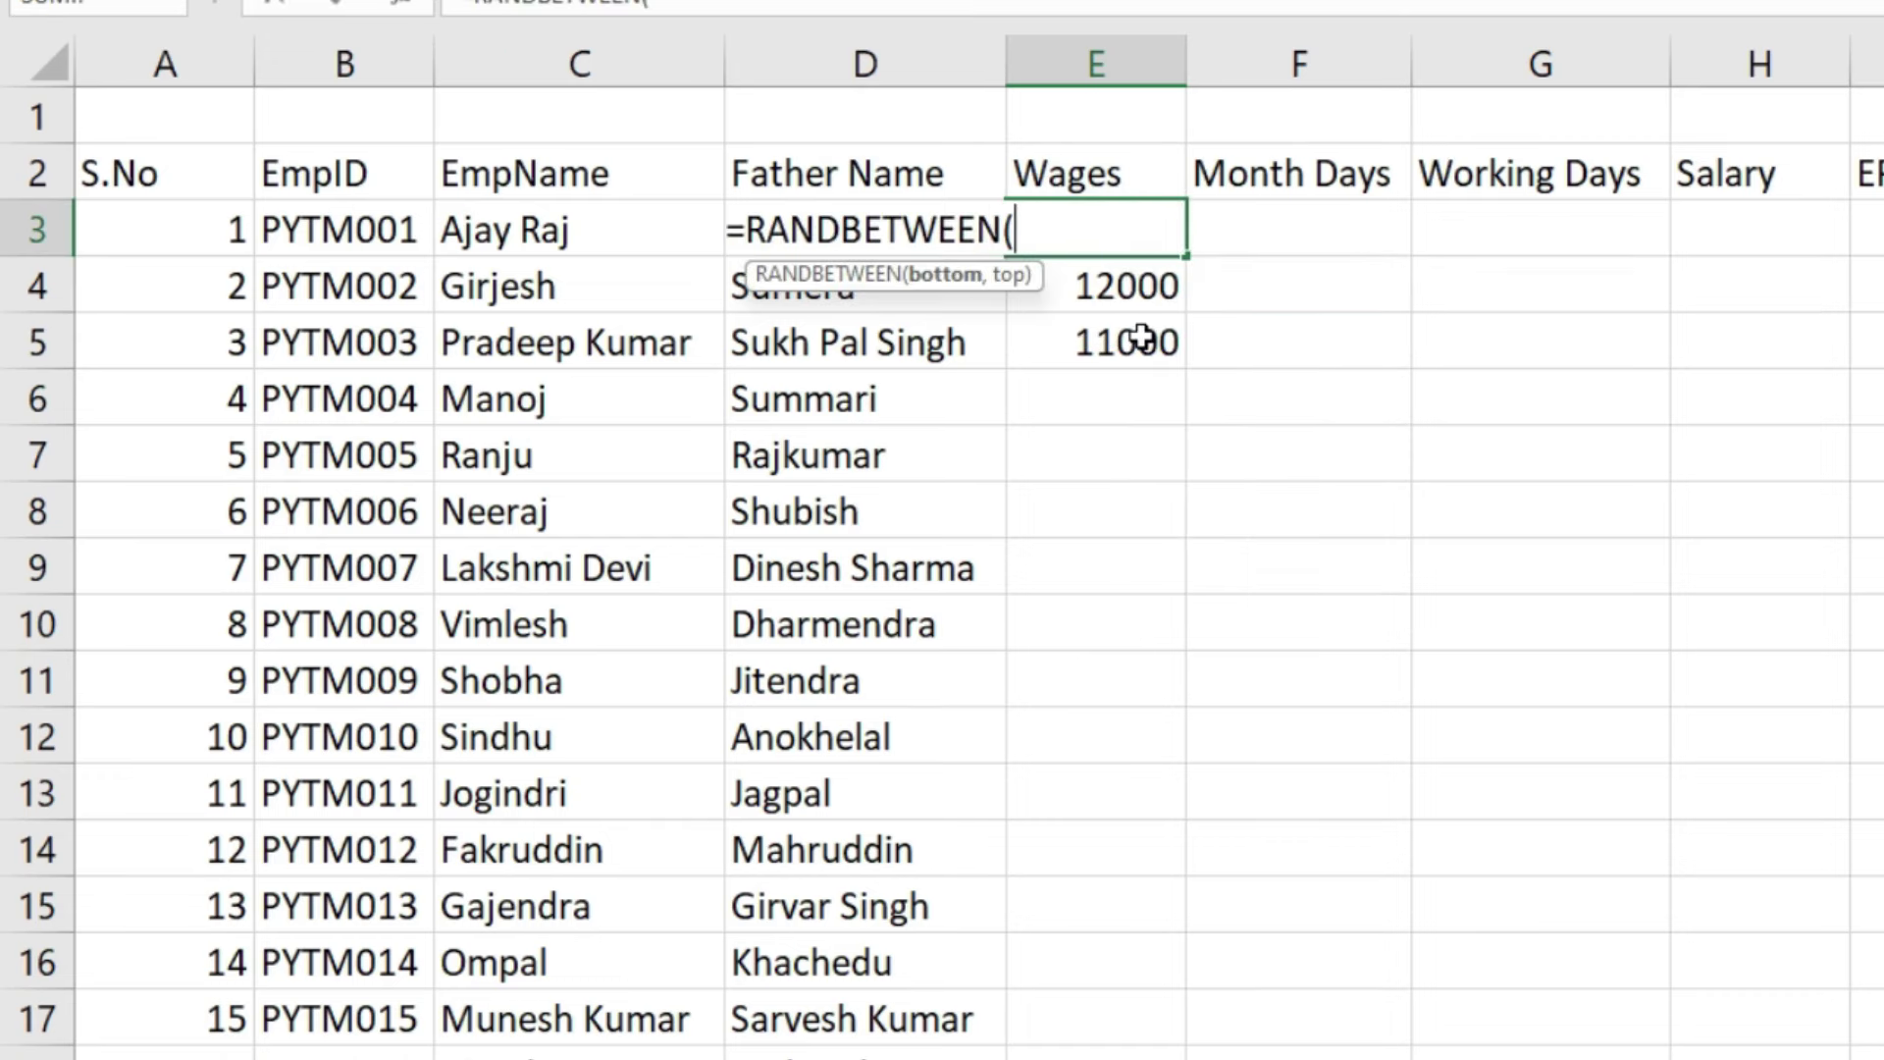
text(1000)
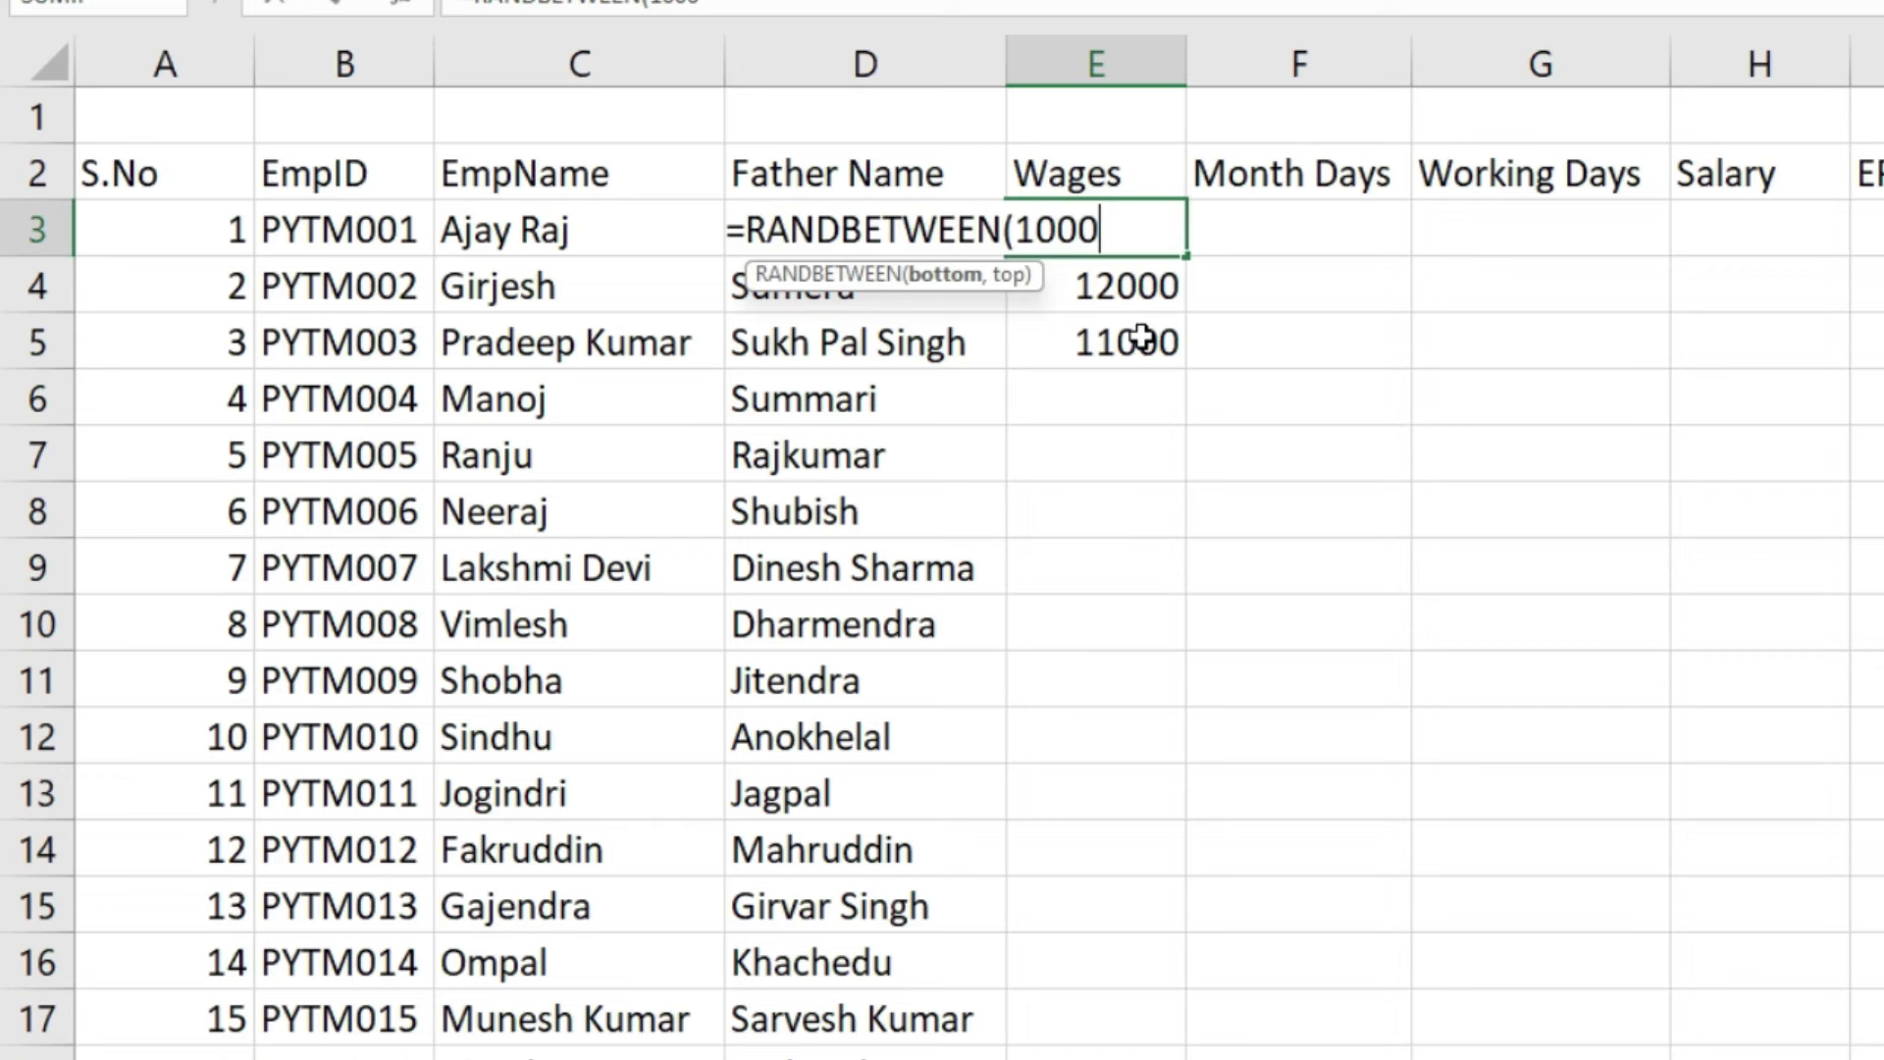
text(0,15000)
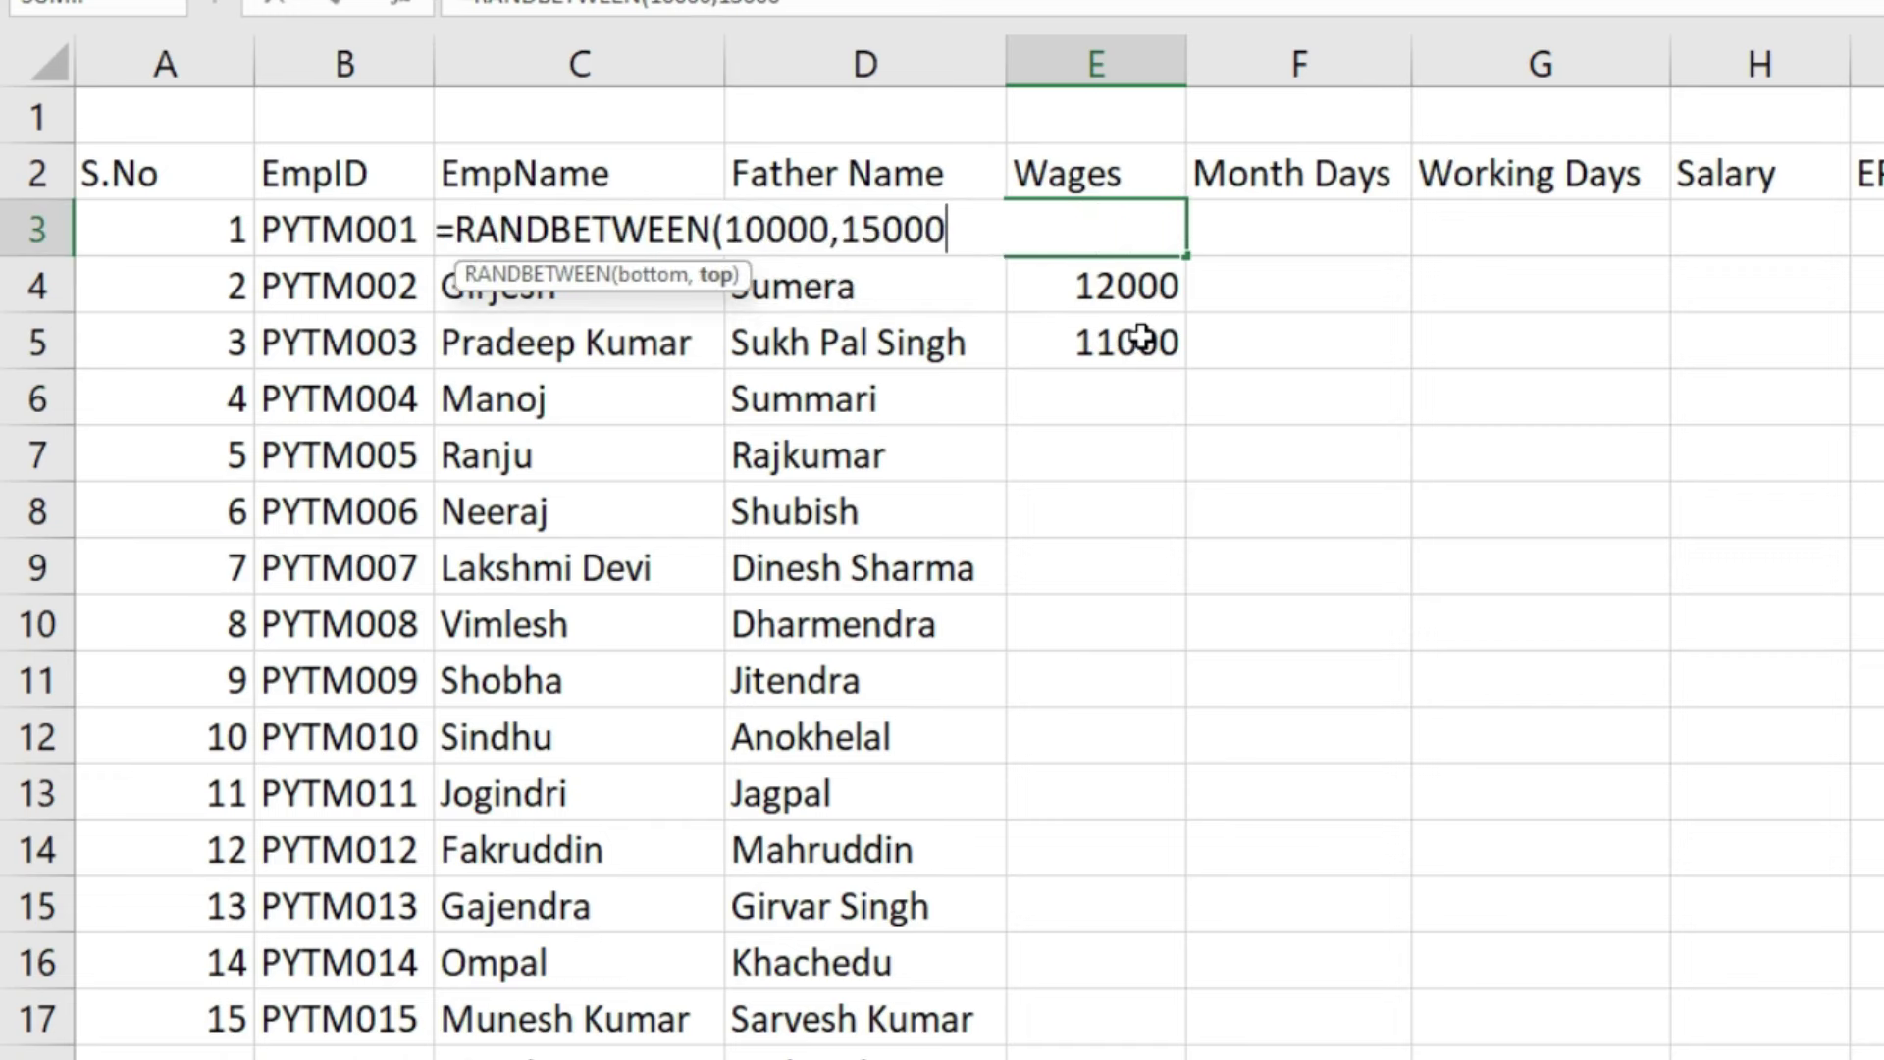
text())
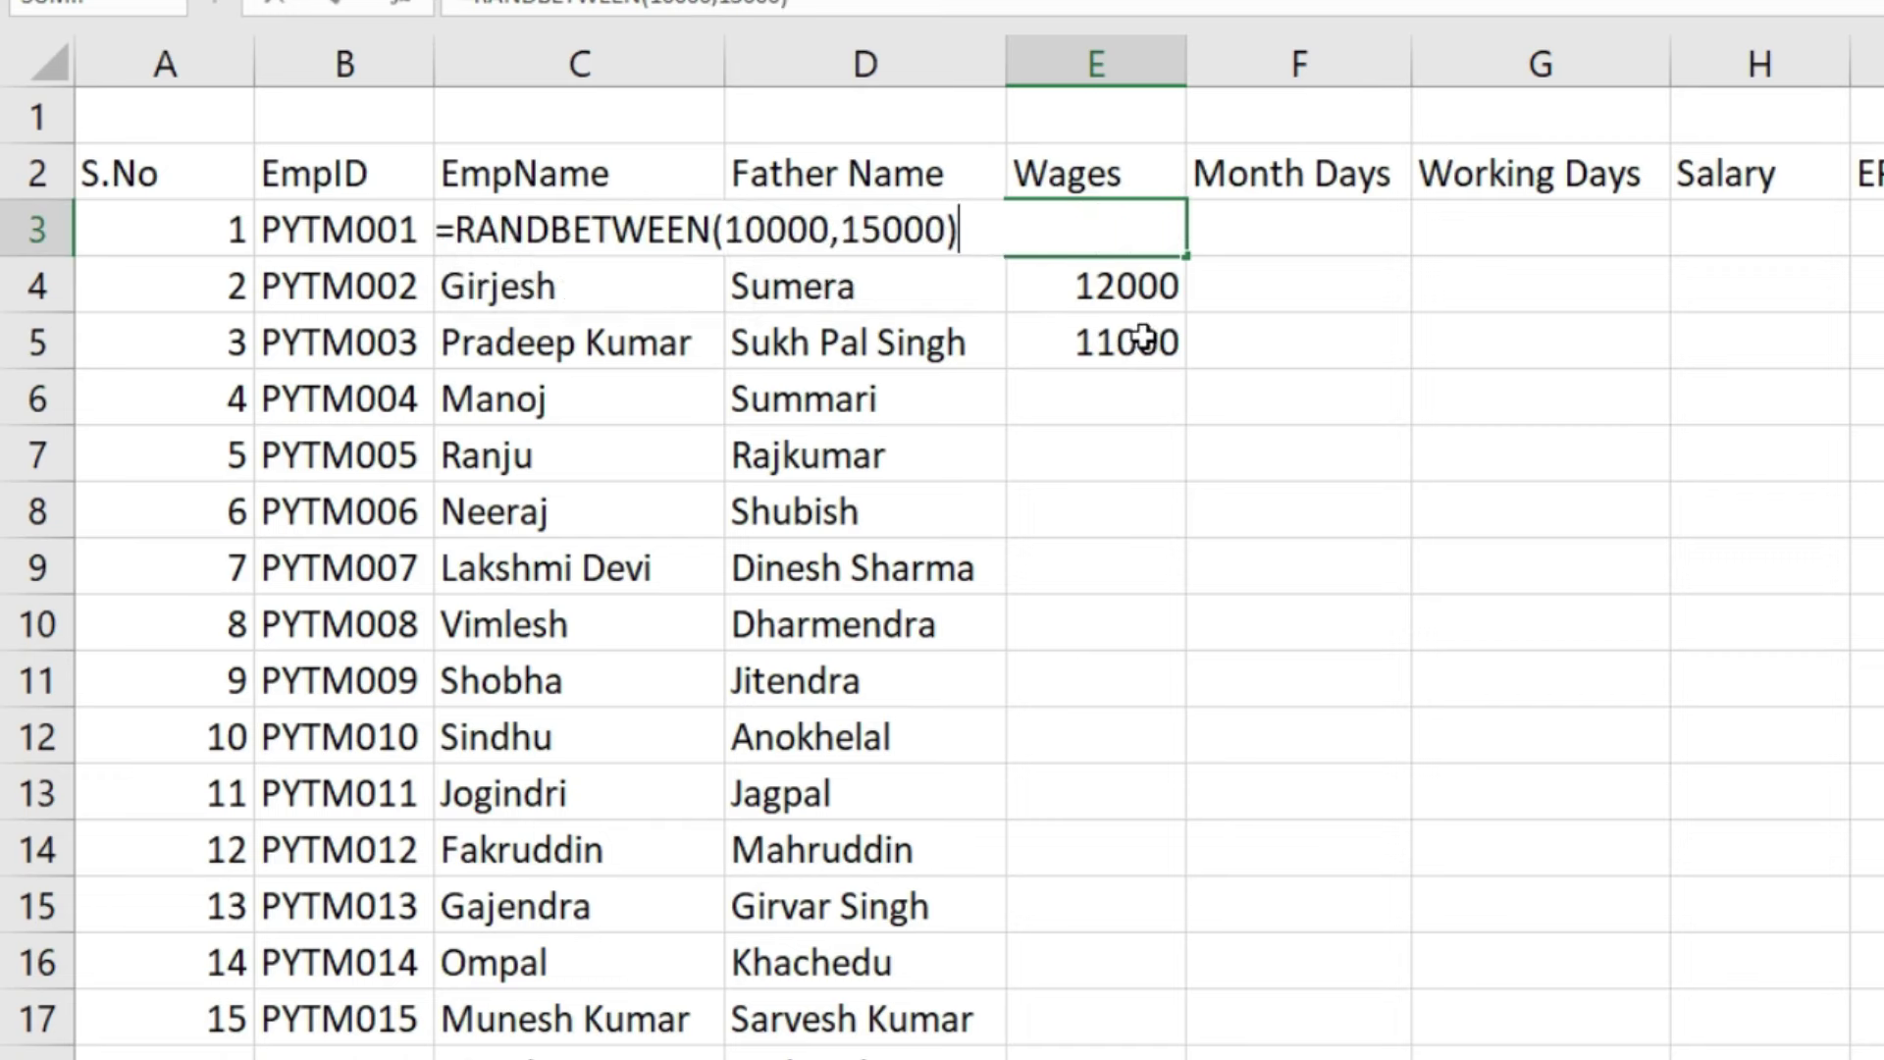
key(Return)
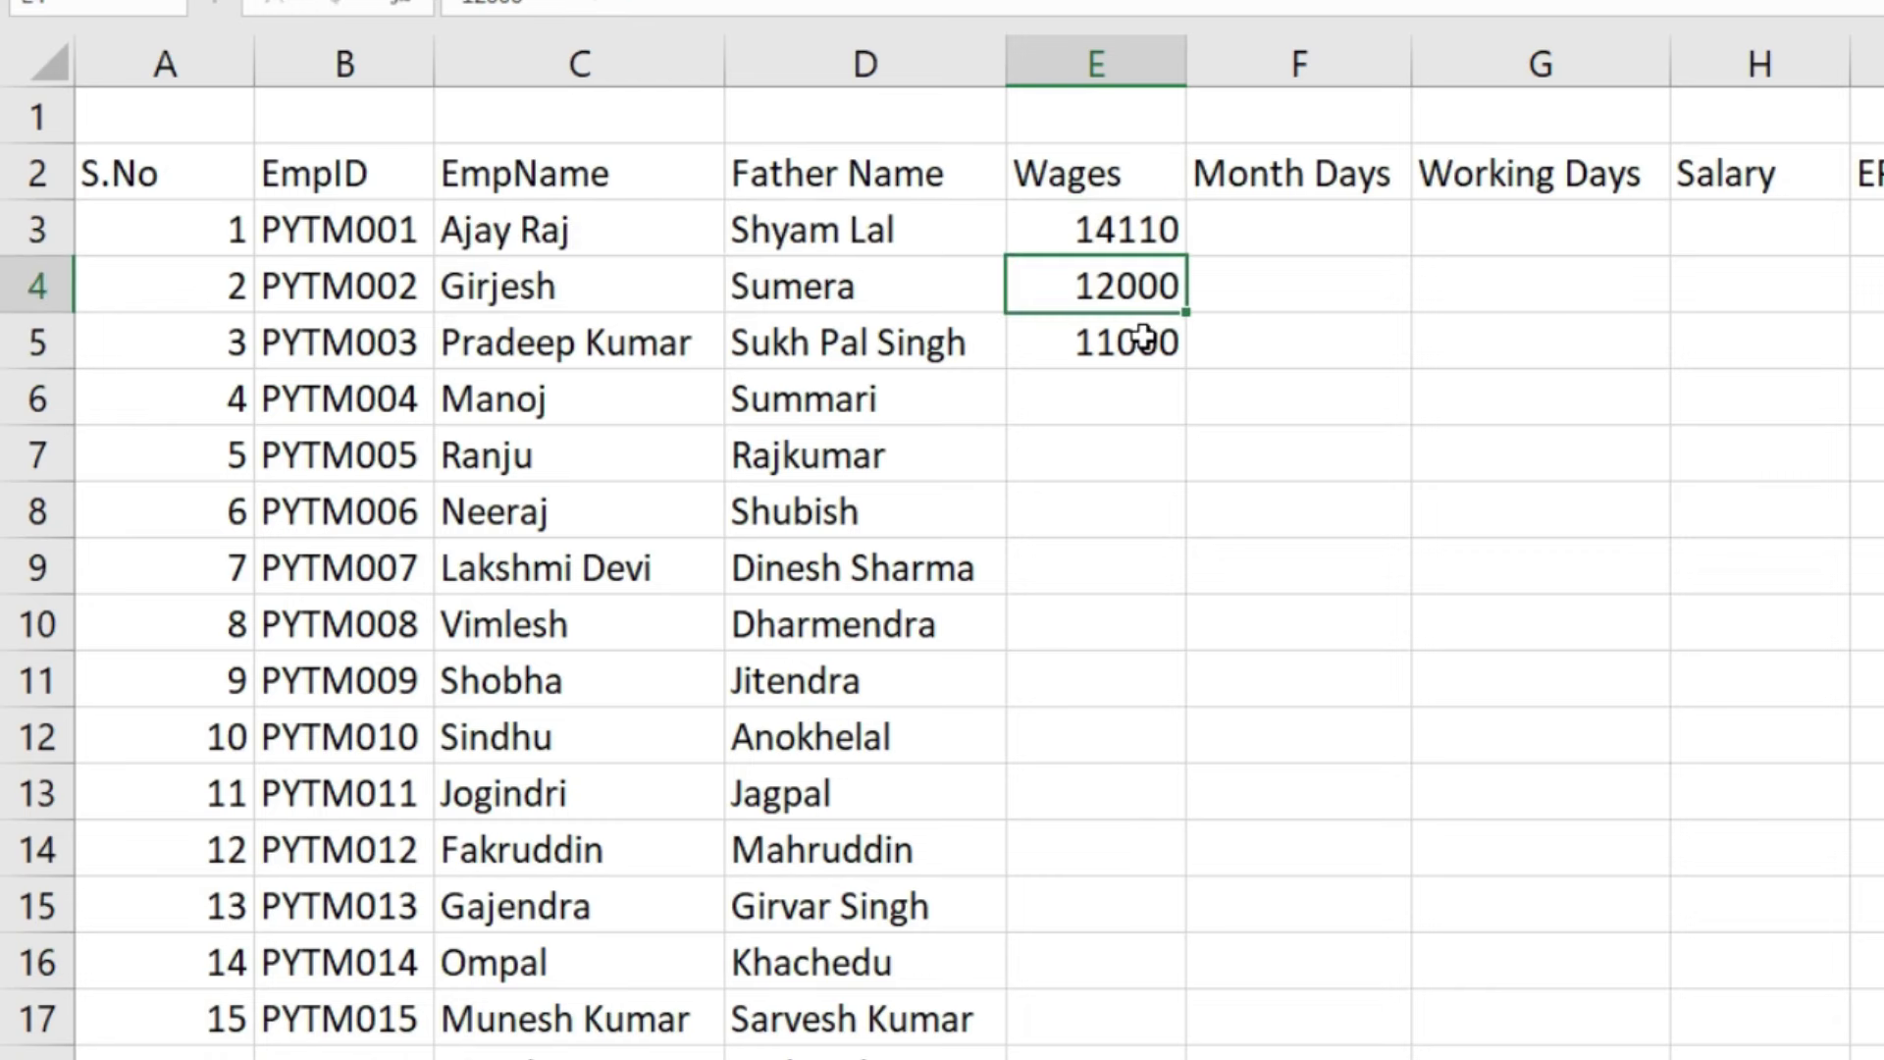
Fill the wage formula down all 15 rows and convert it to fixed values.
click(1085, 232)
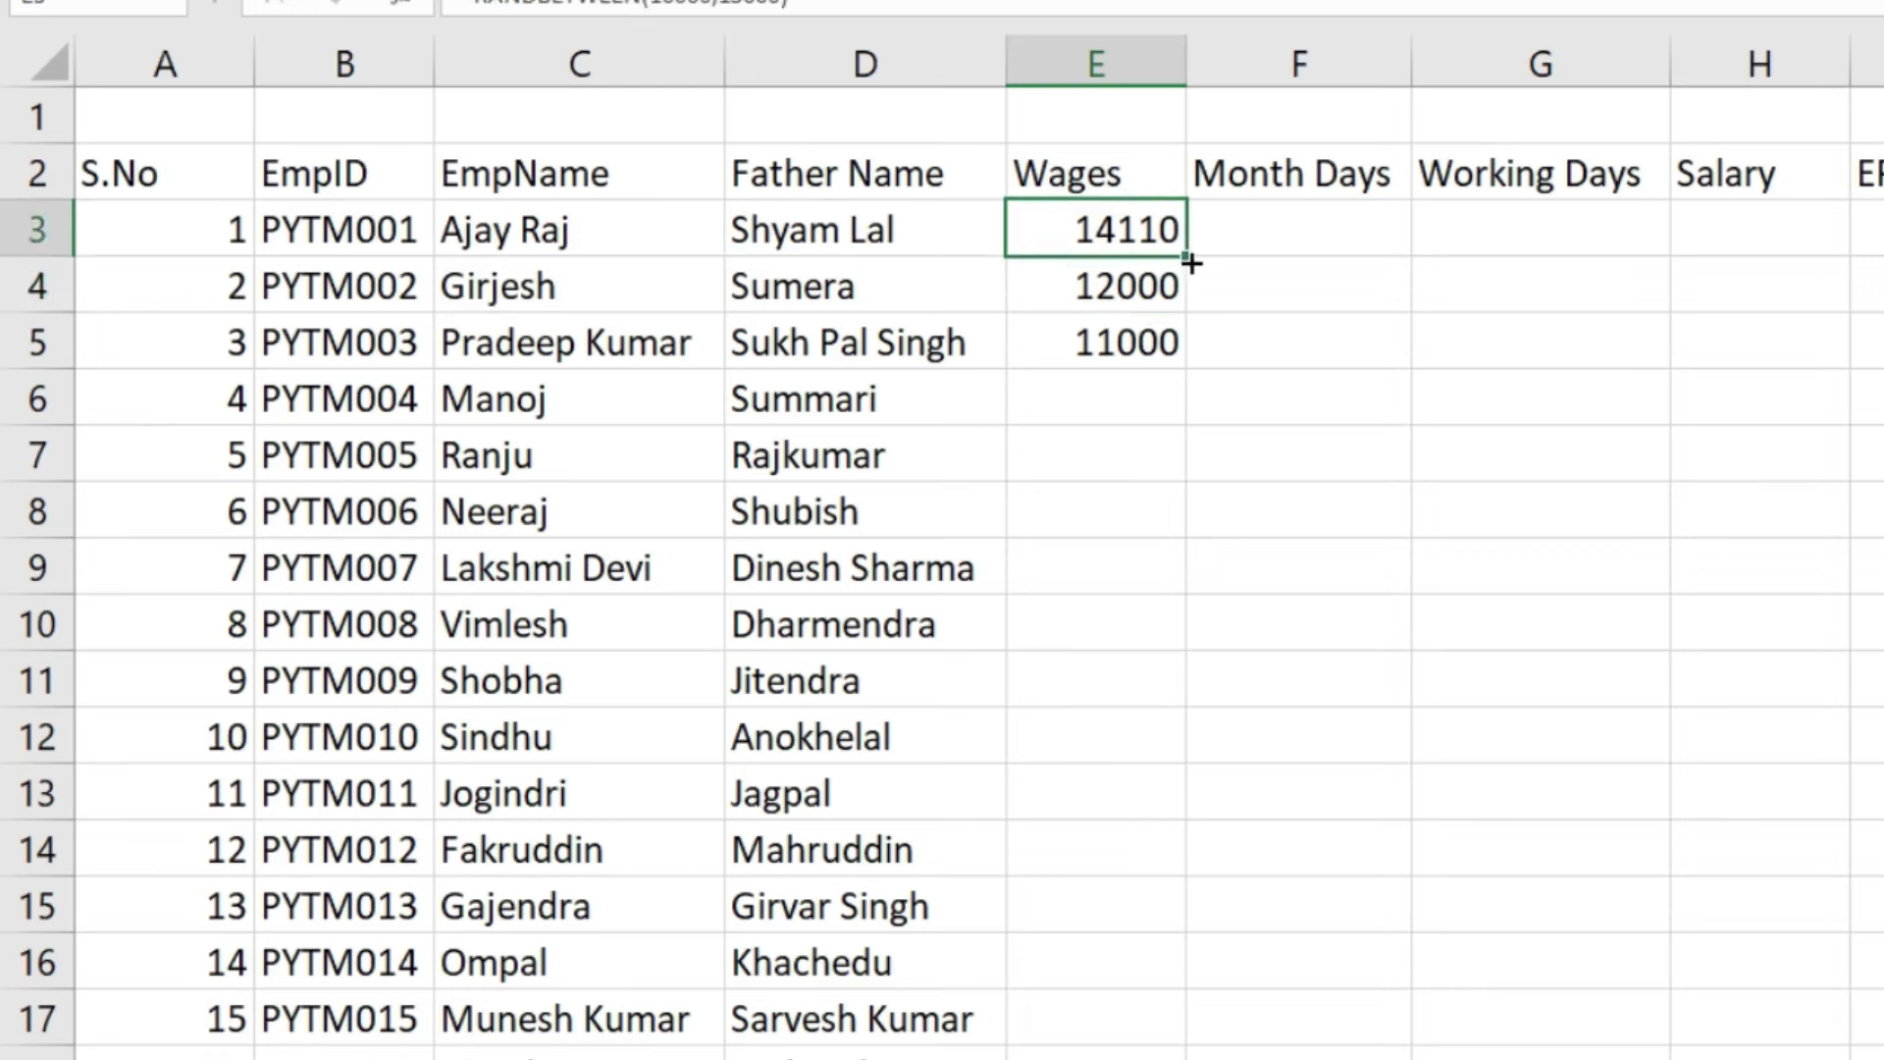
drag(1187, 258, 1167, 1050)
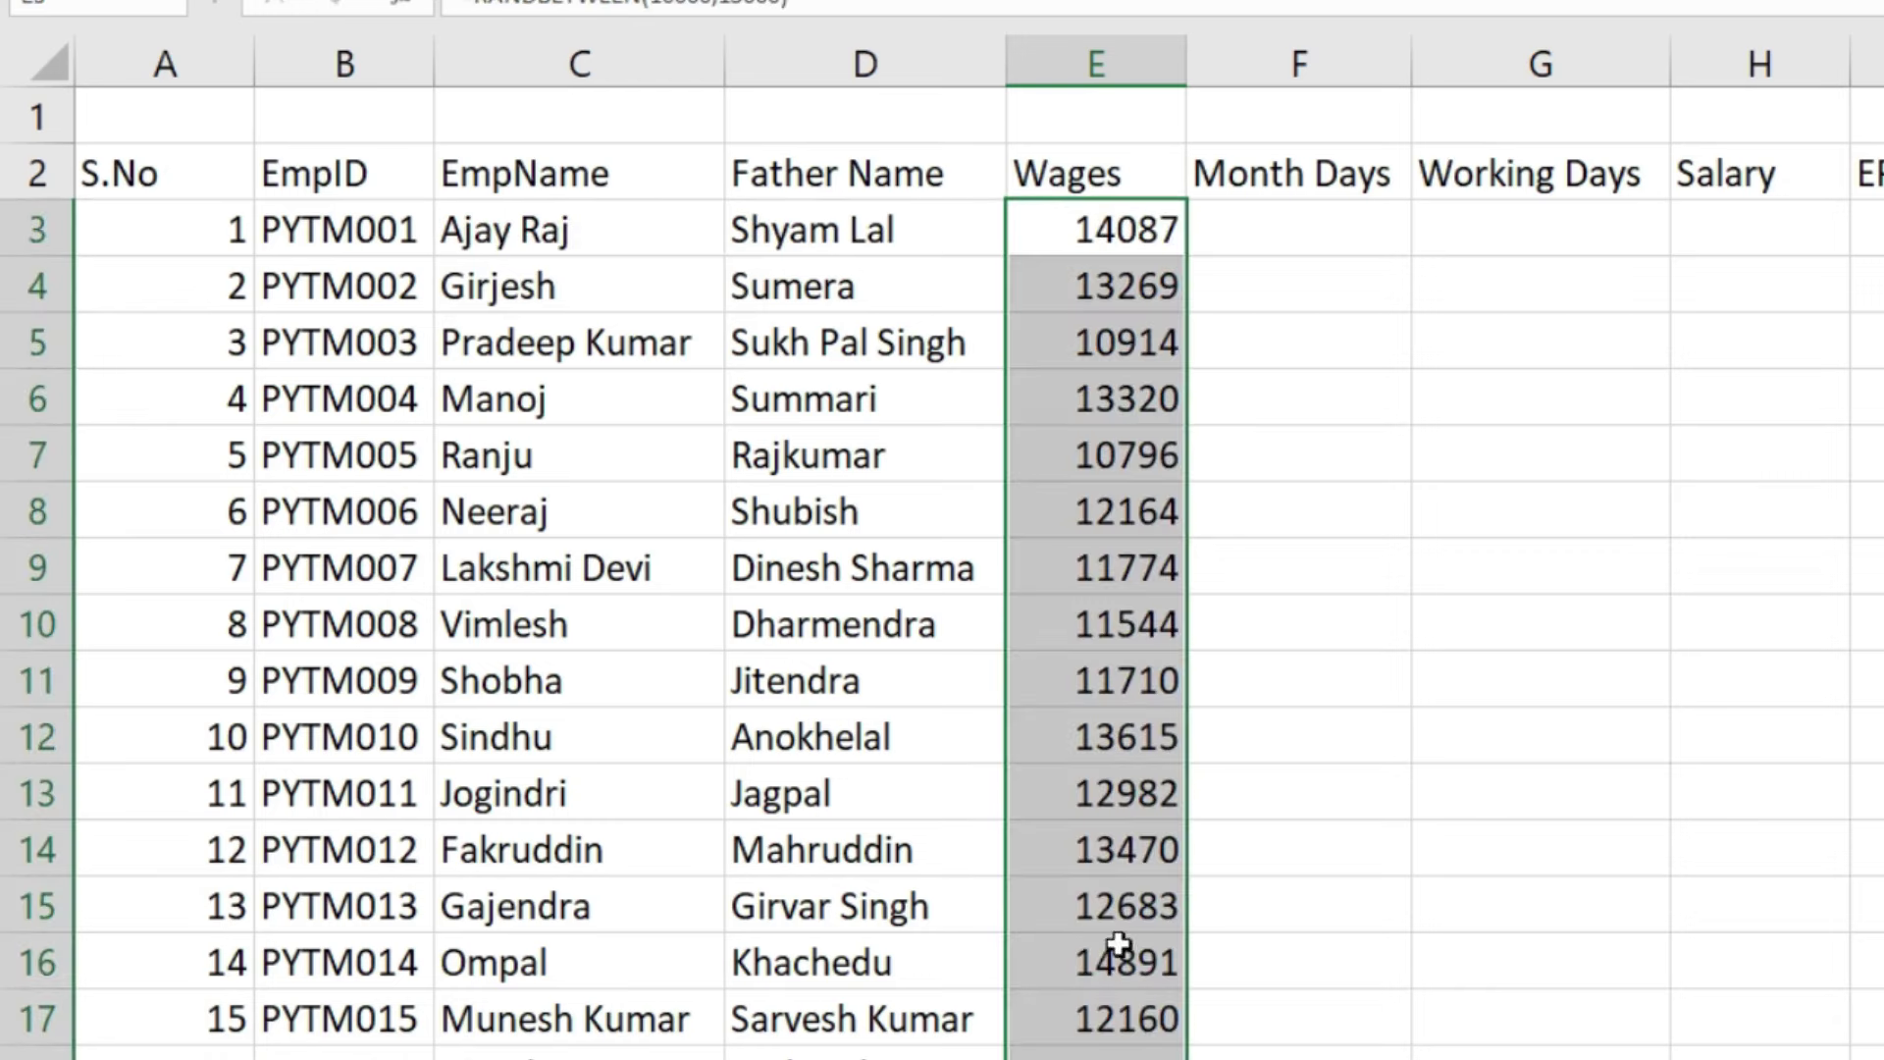
key(ctrl+c)
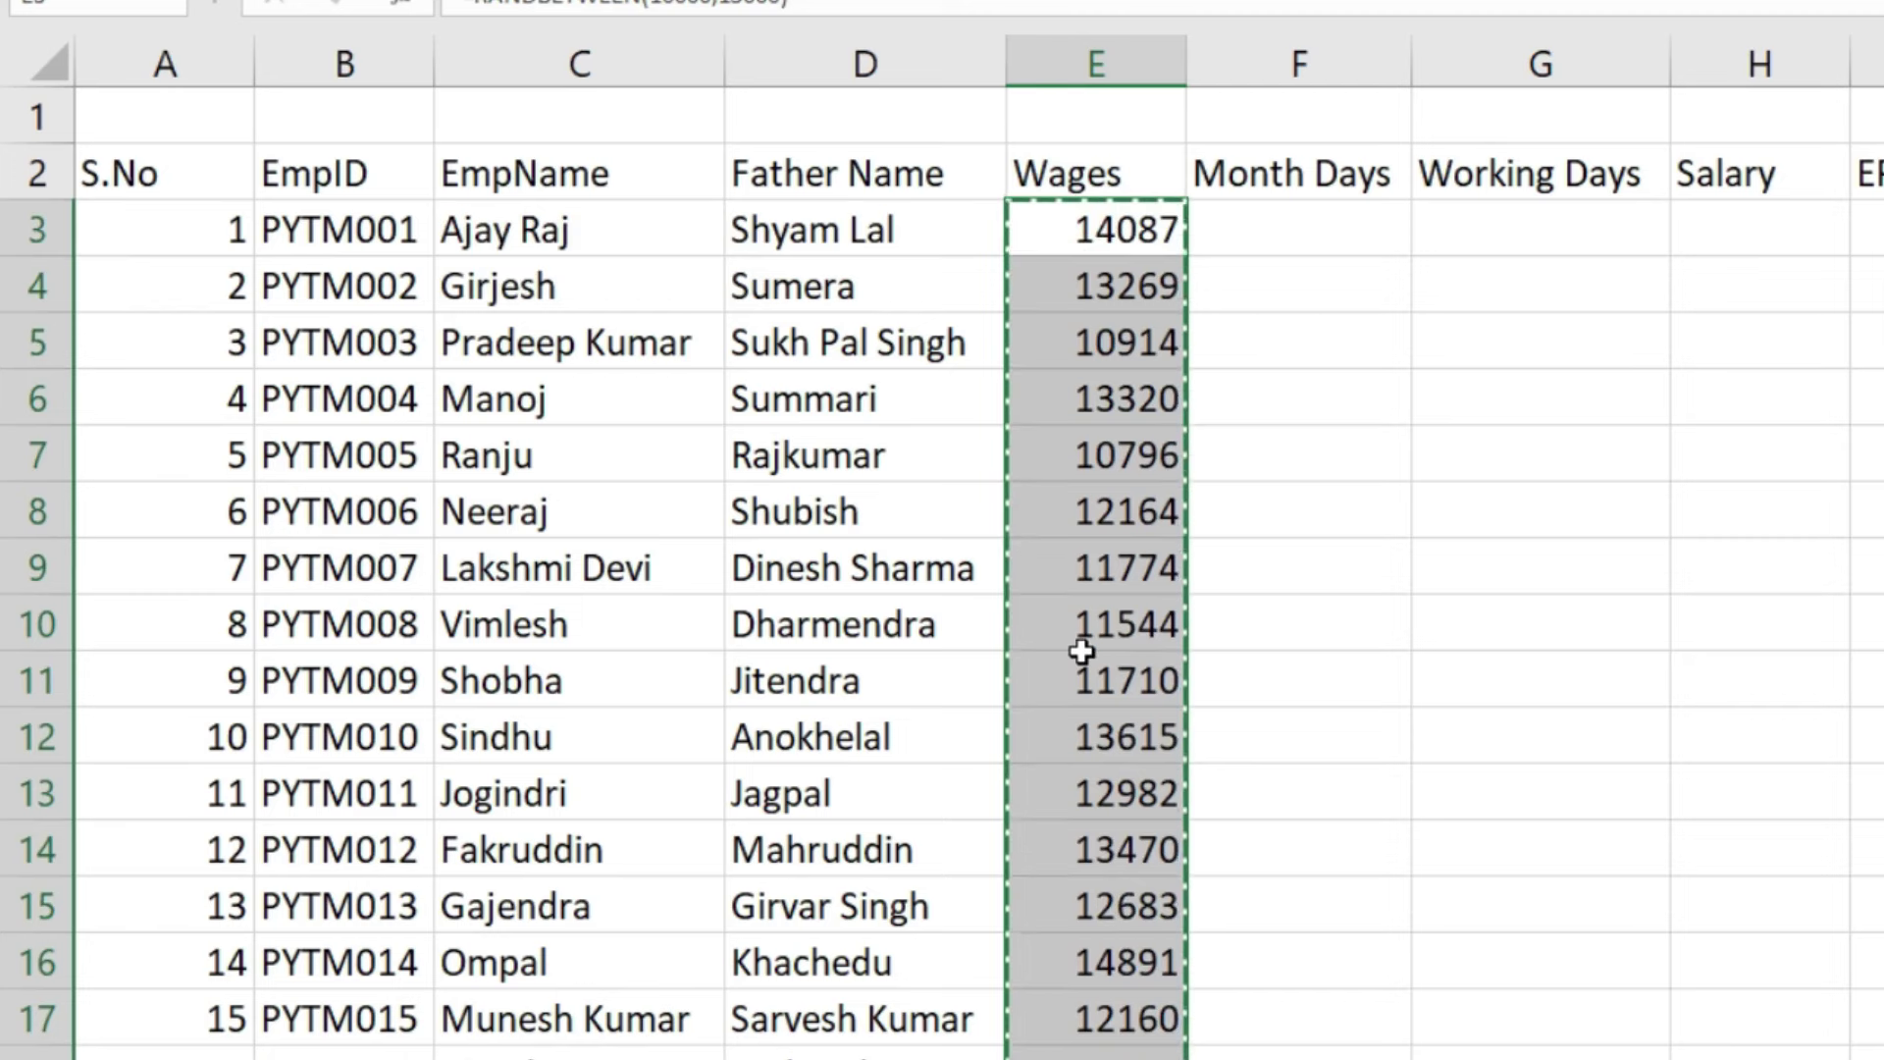
key(ctrl+alt+v)
key(v)
key(Return)
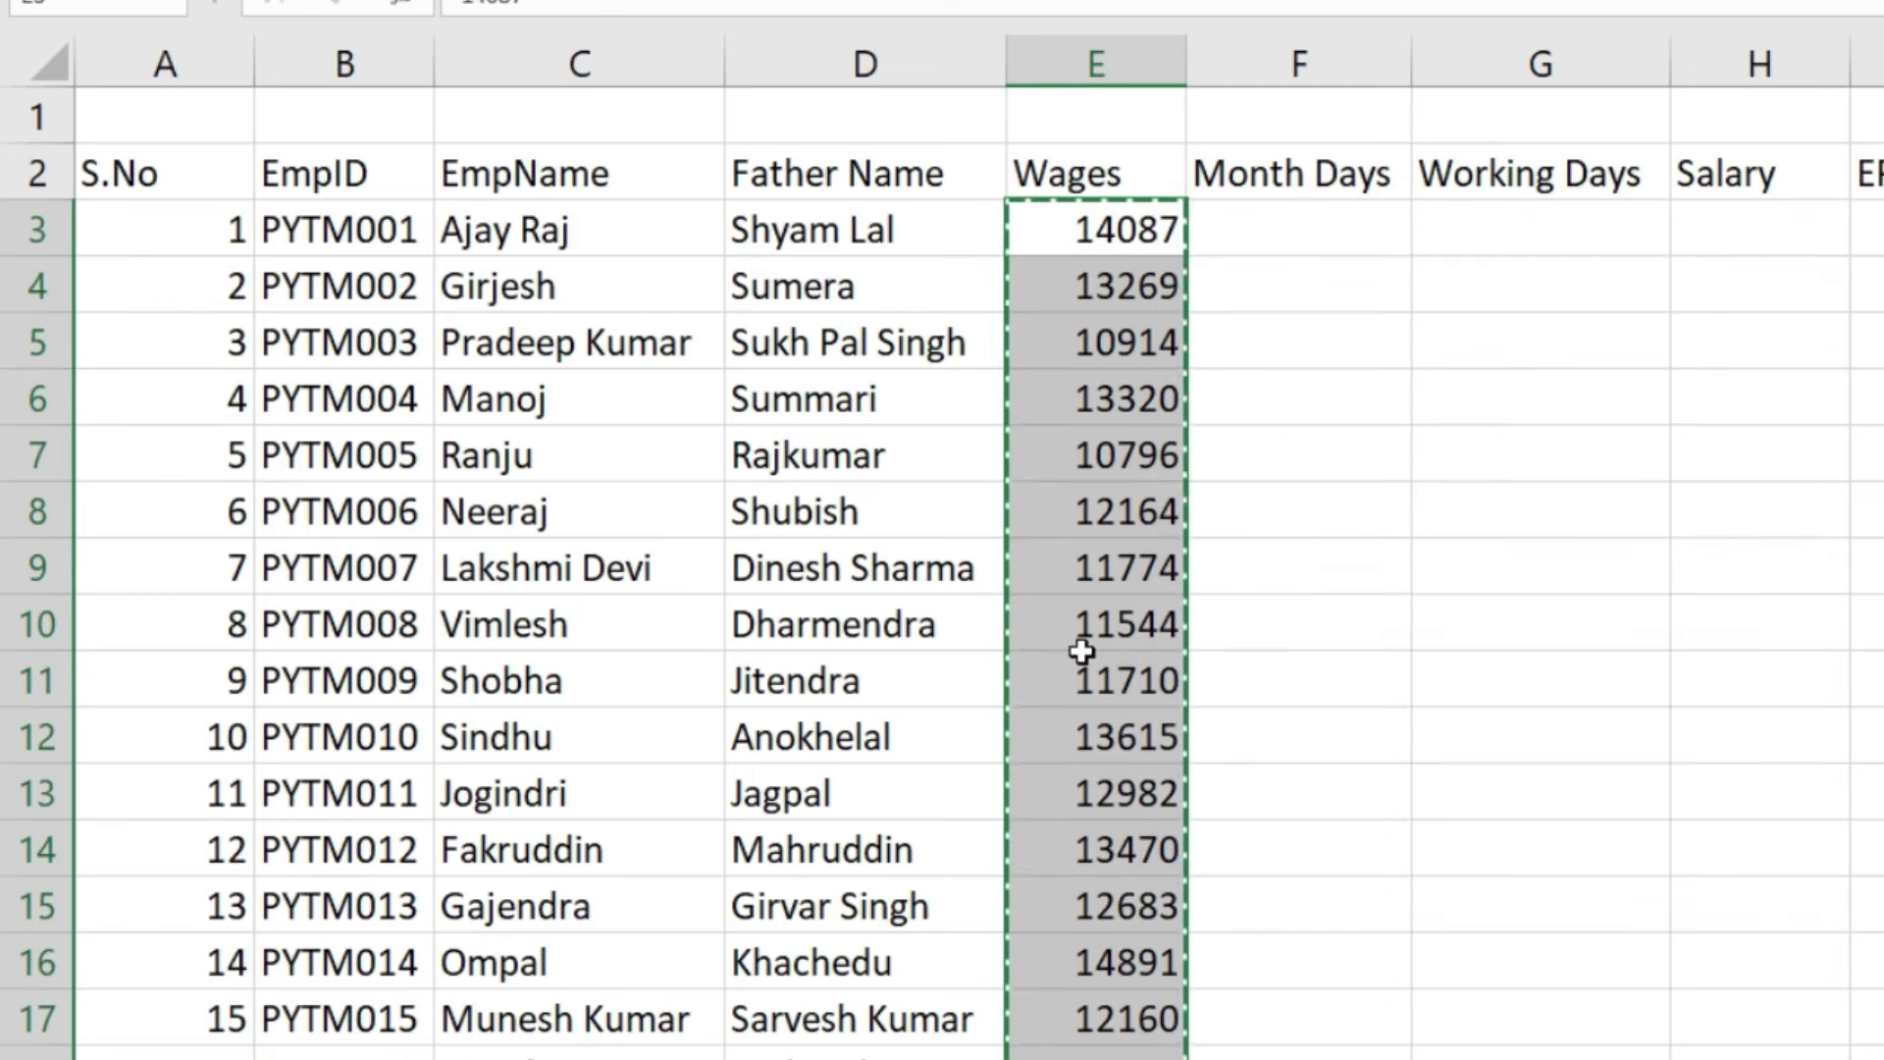
click(1286, 225)
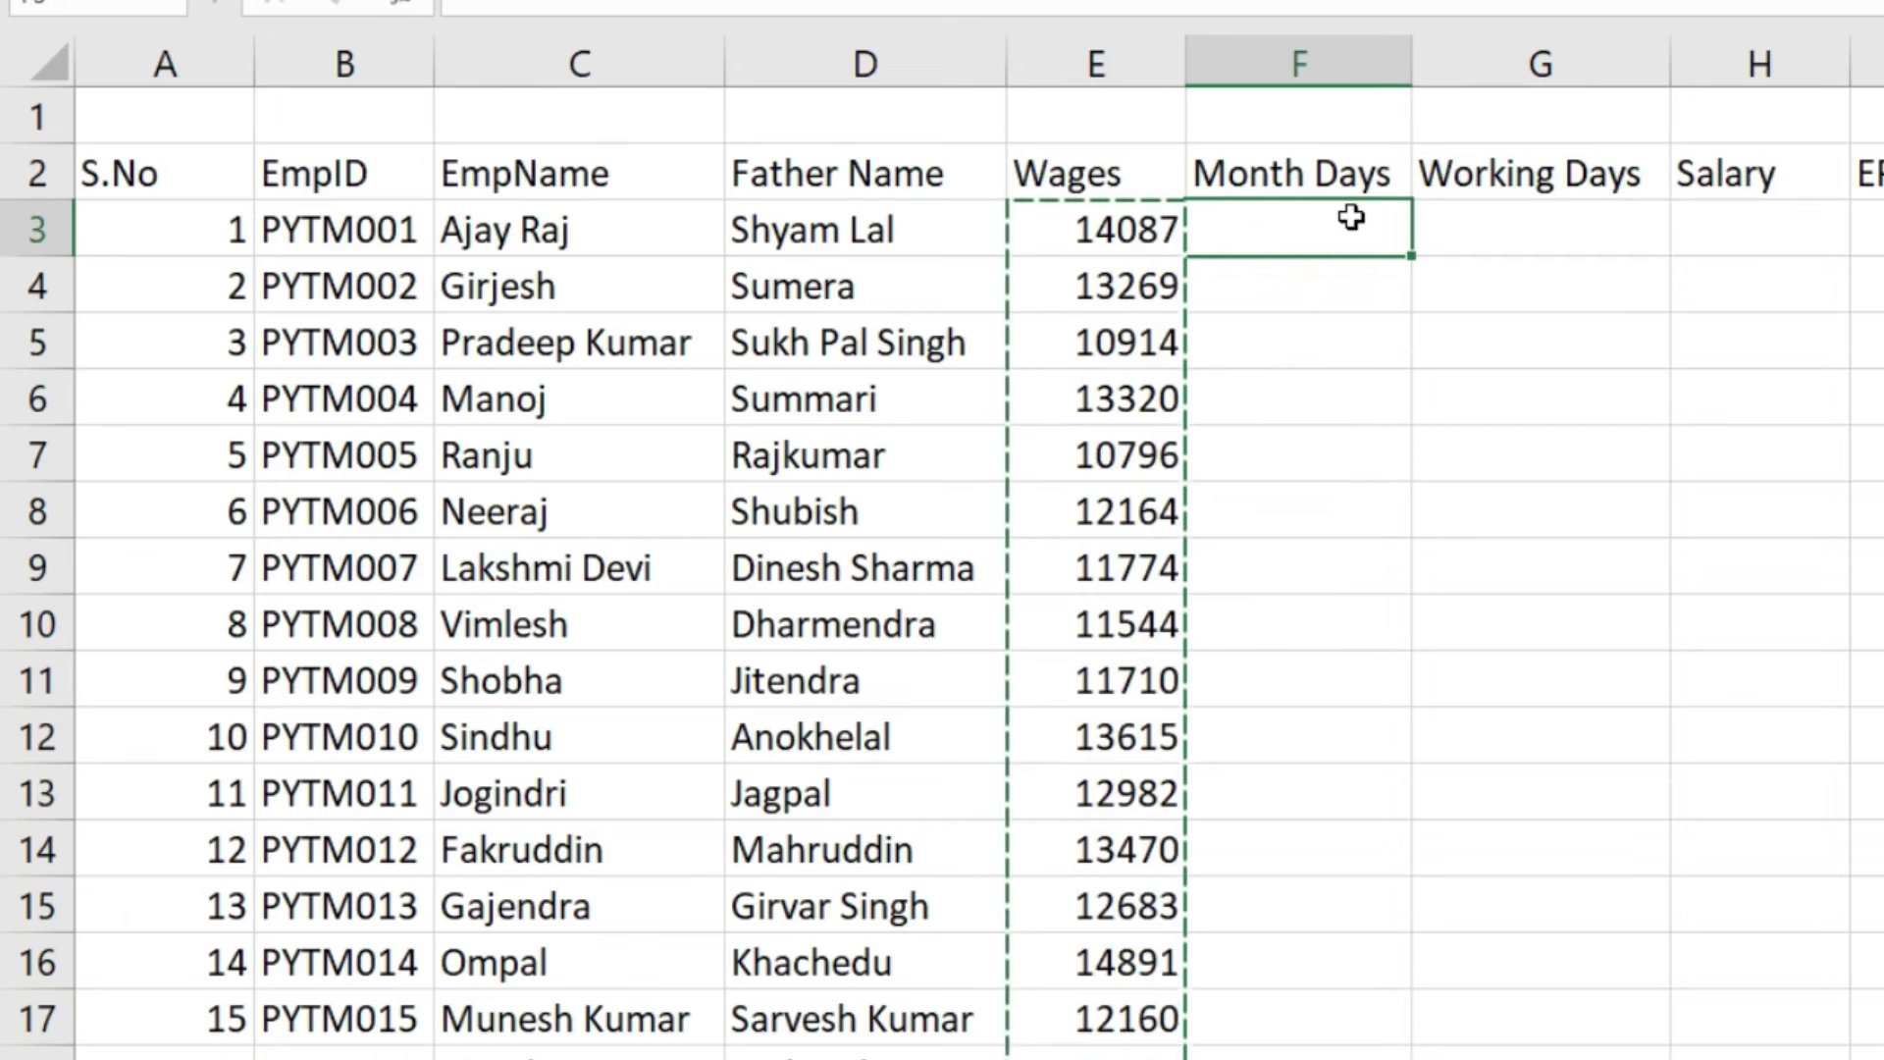
Set Month Days to 31 for all employees at once.
drag(1350, 218, 1354, 1055)
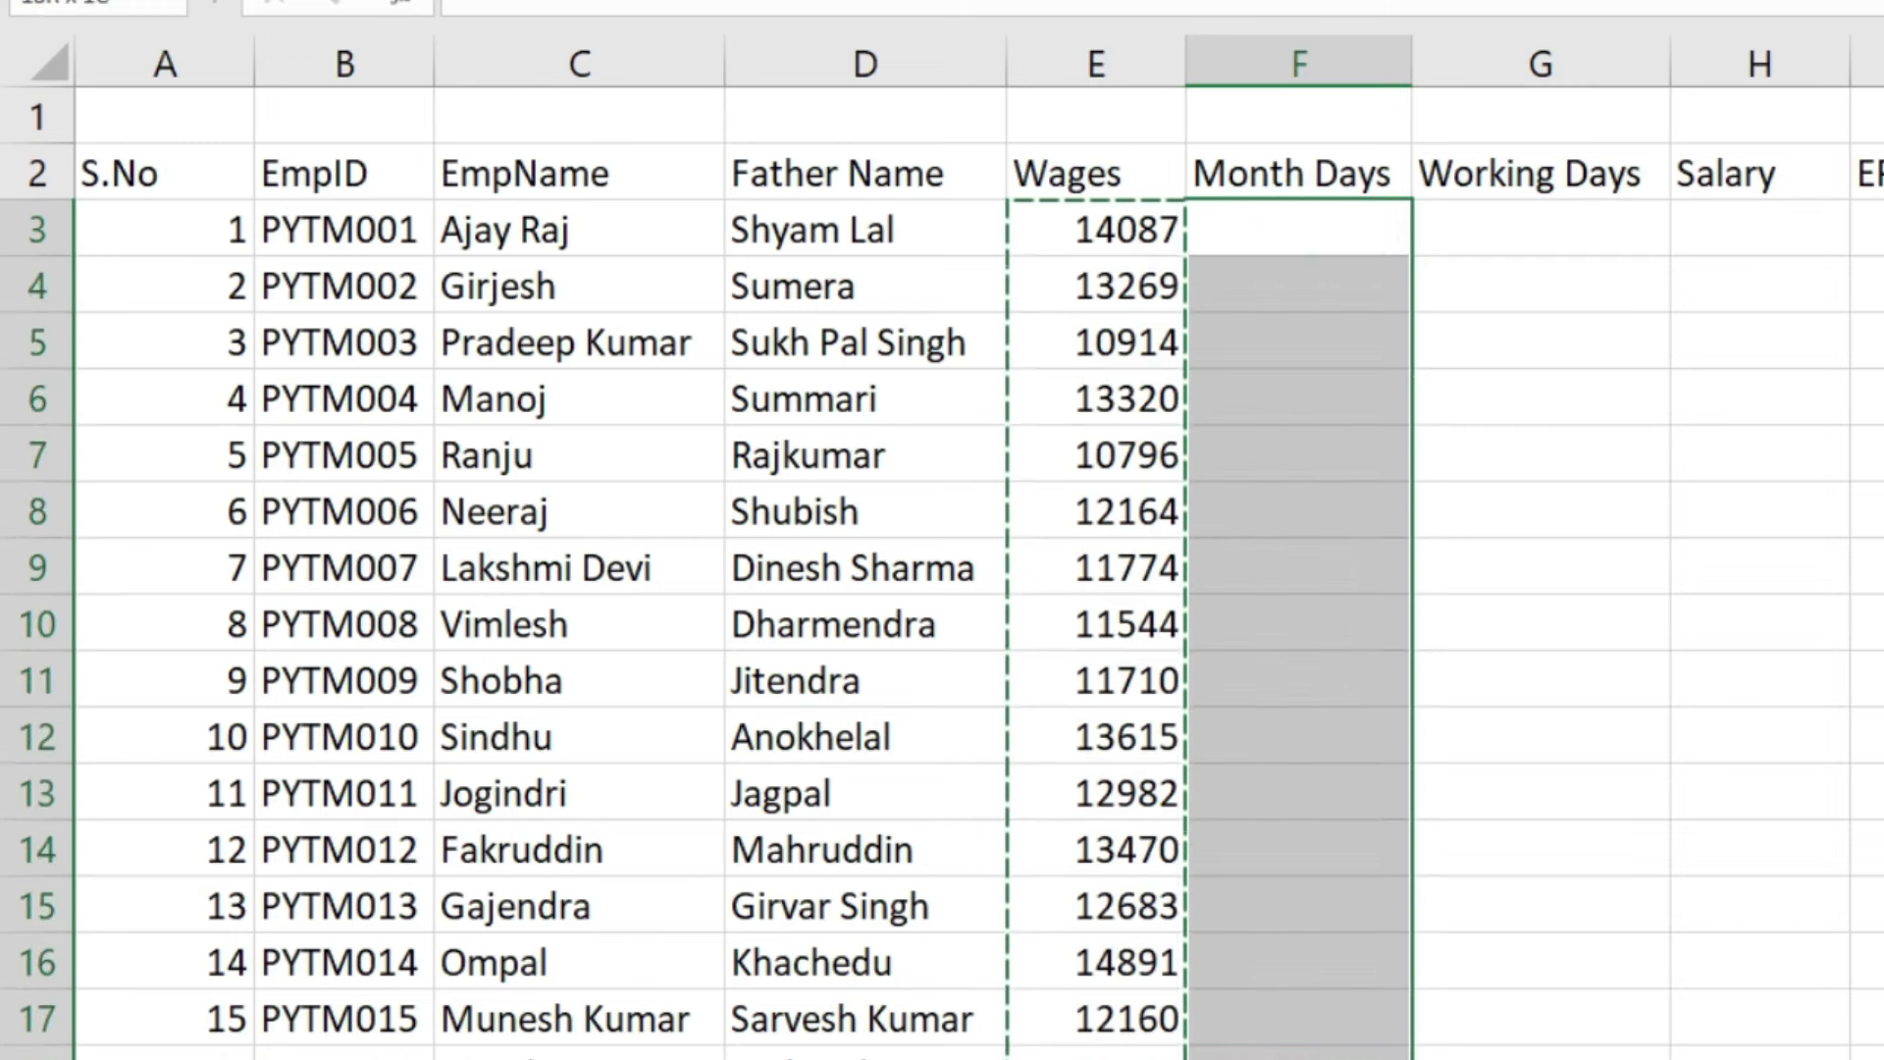
text(31)
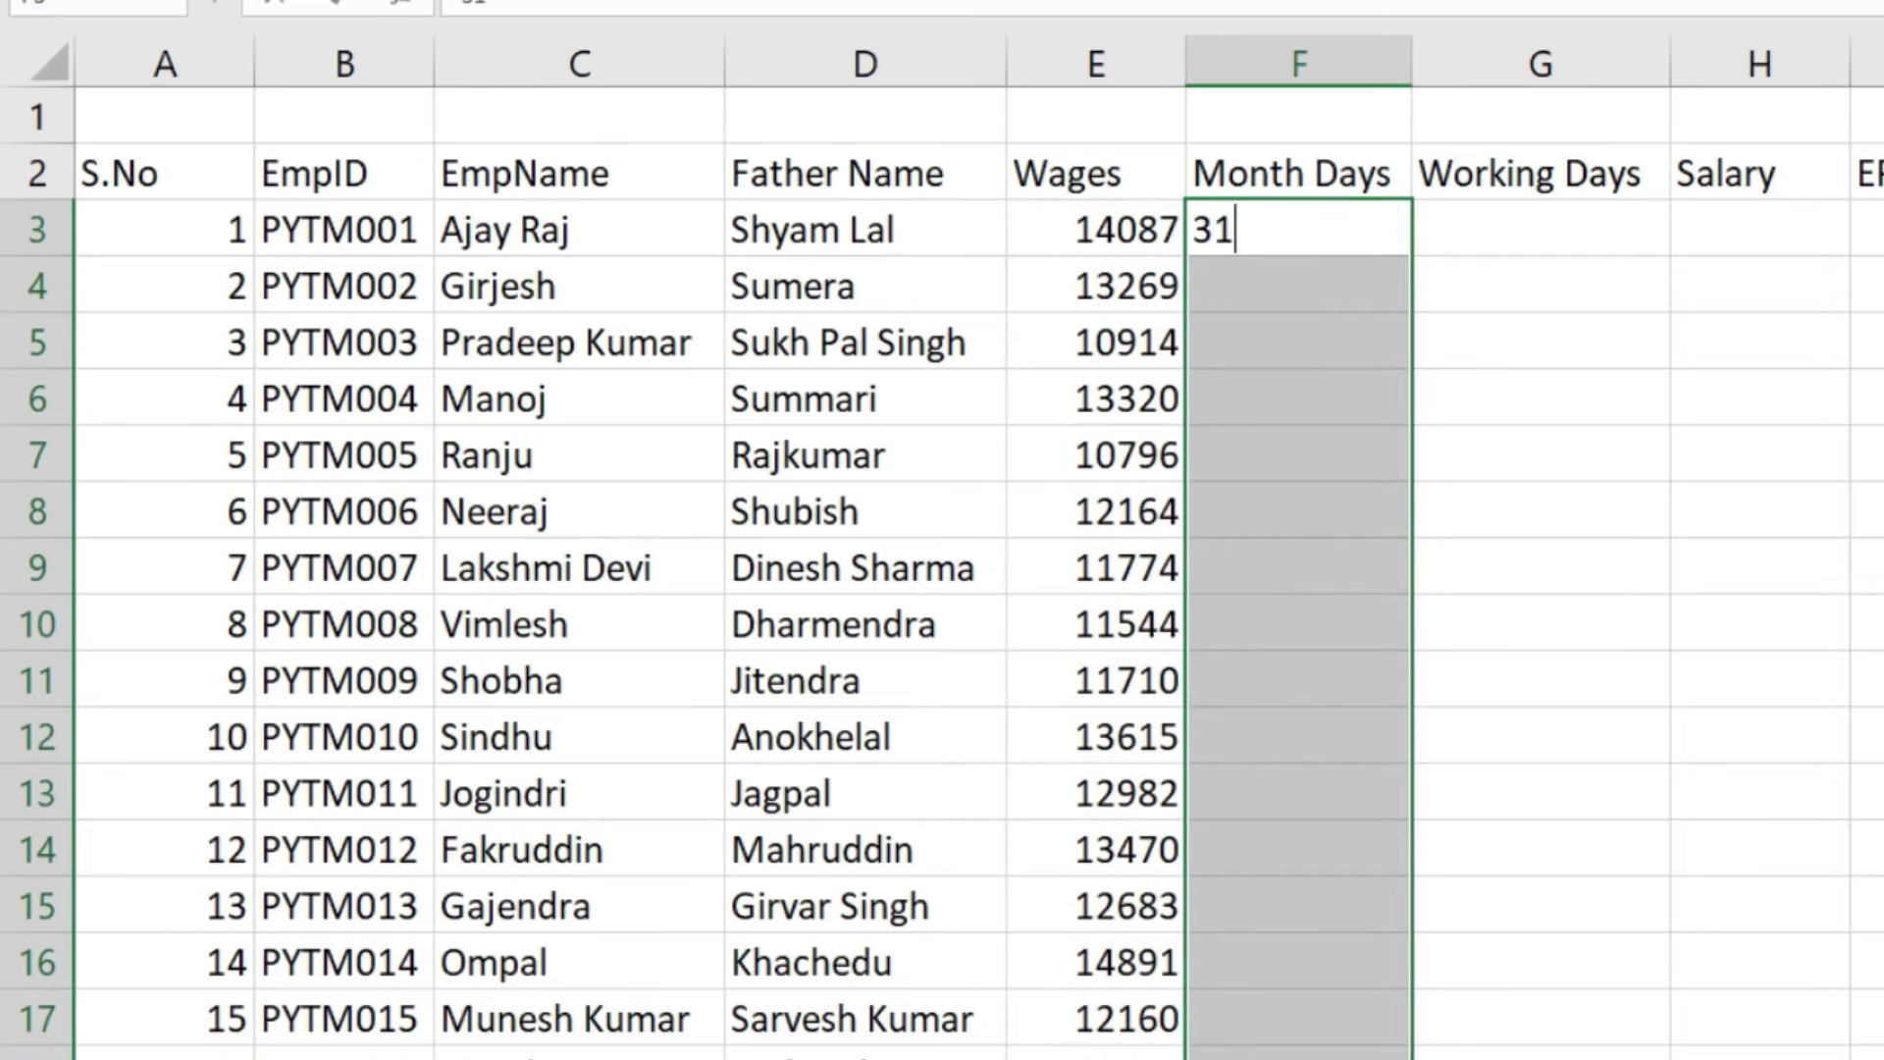
key(ctrl+Return)
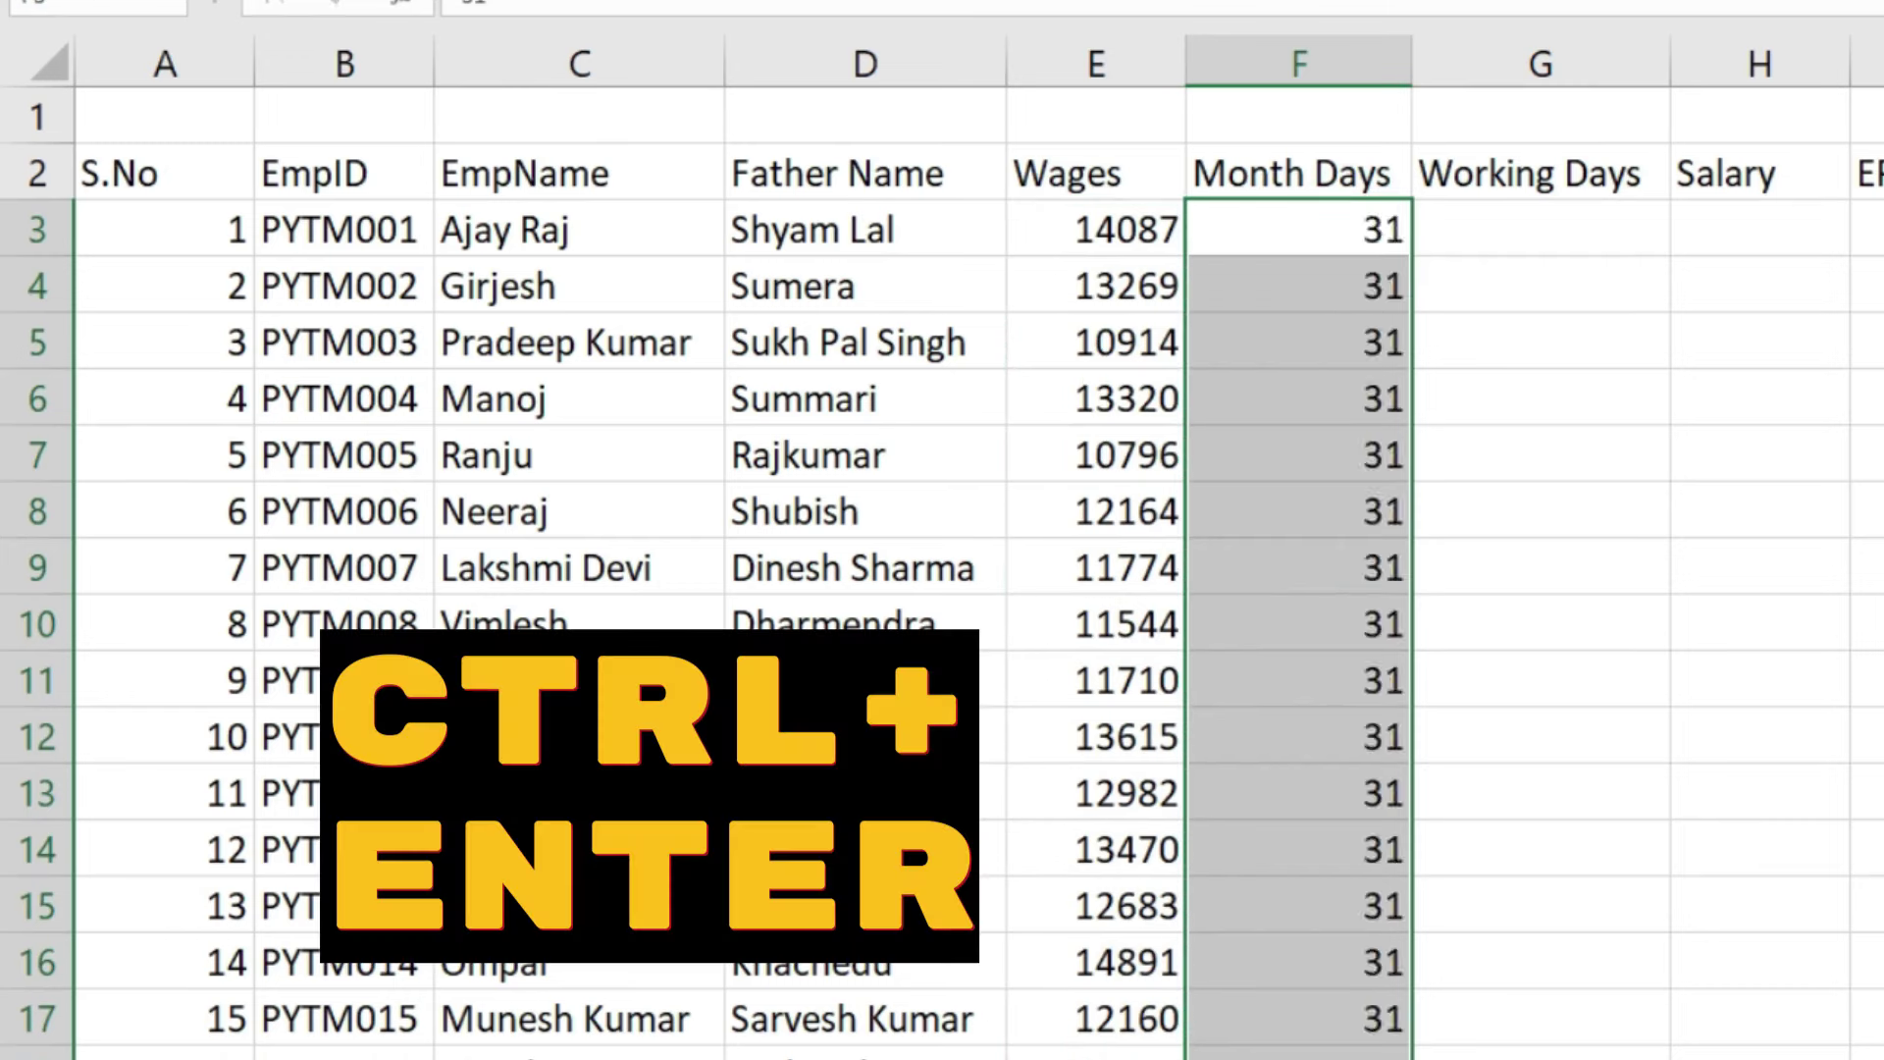
Enter =RANDBETWEEN(15,31) in G3 for Working Days.
click(1443, 226)
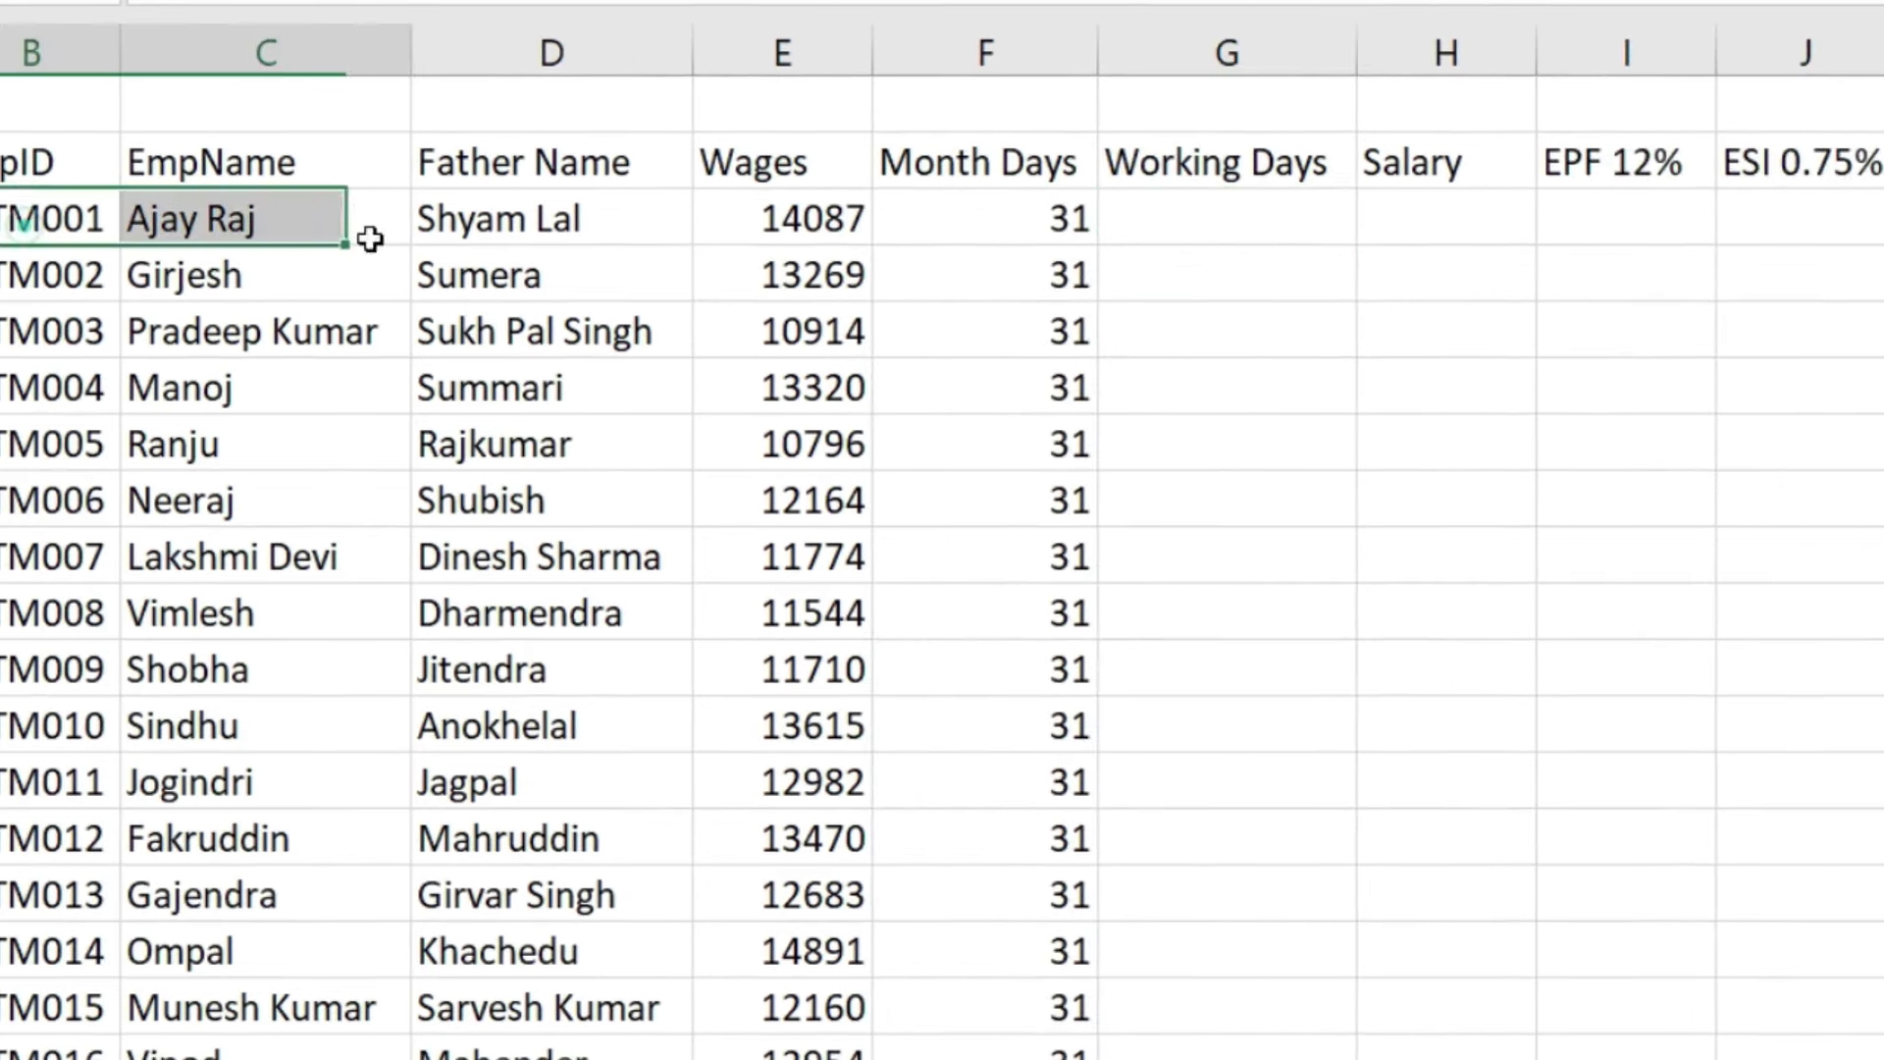
click(1290, 244)
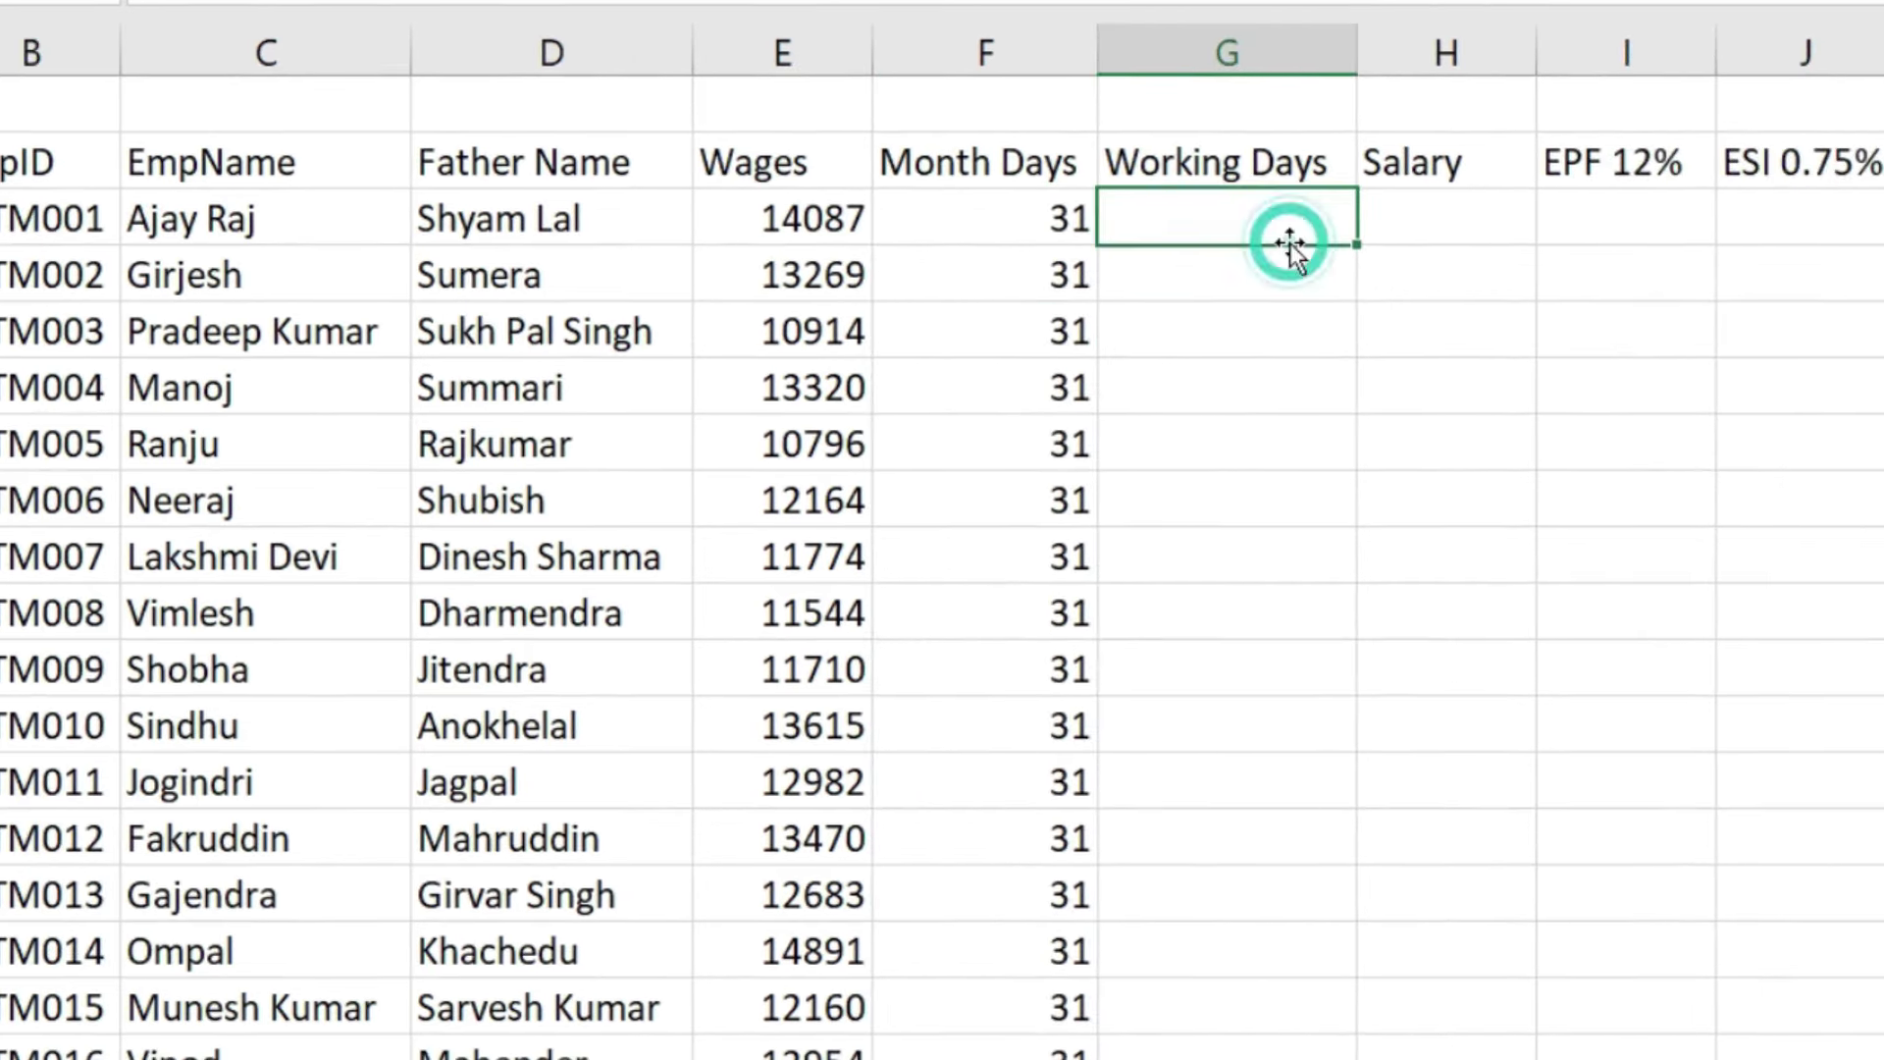
click(1210, 218)
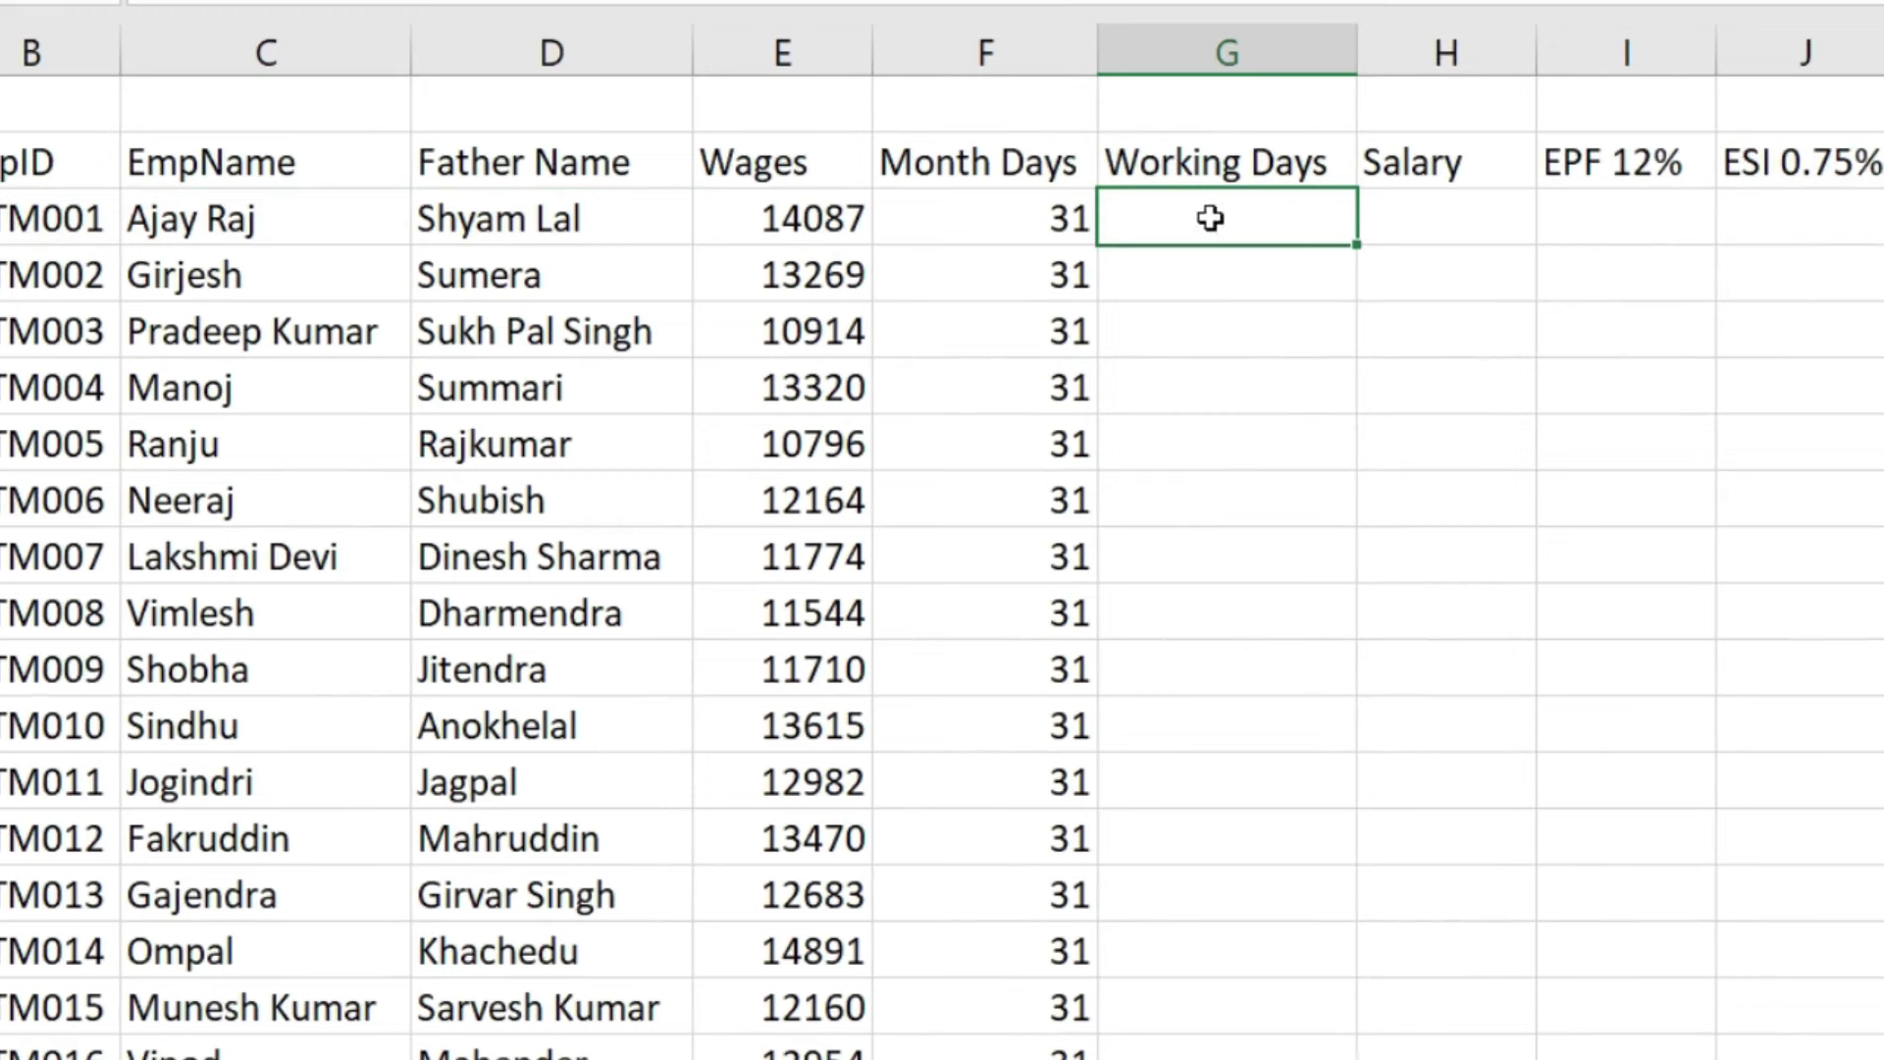
text(=ran)
key(Down)
key(Tab)
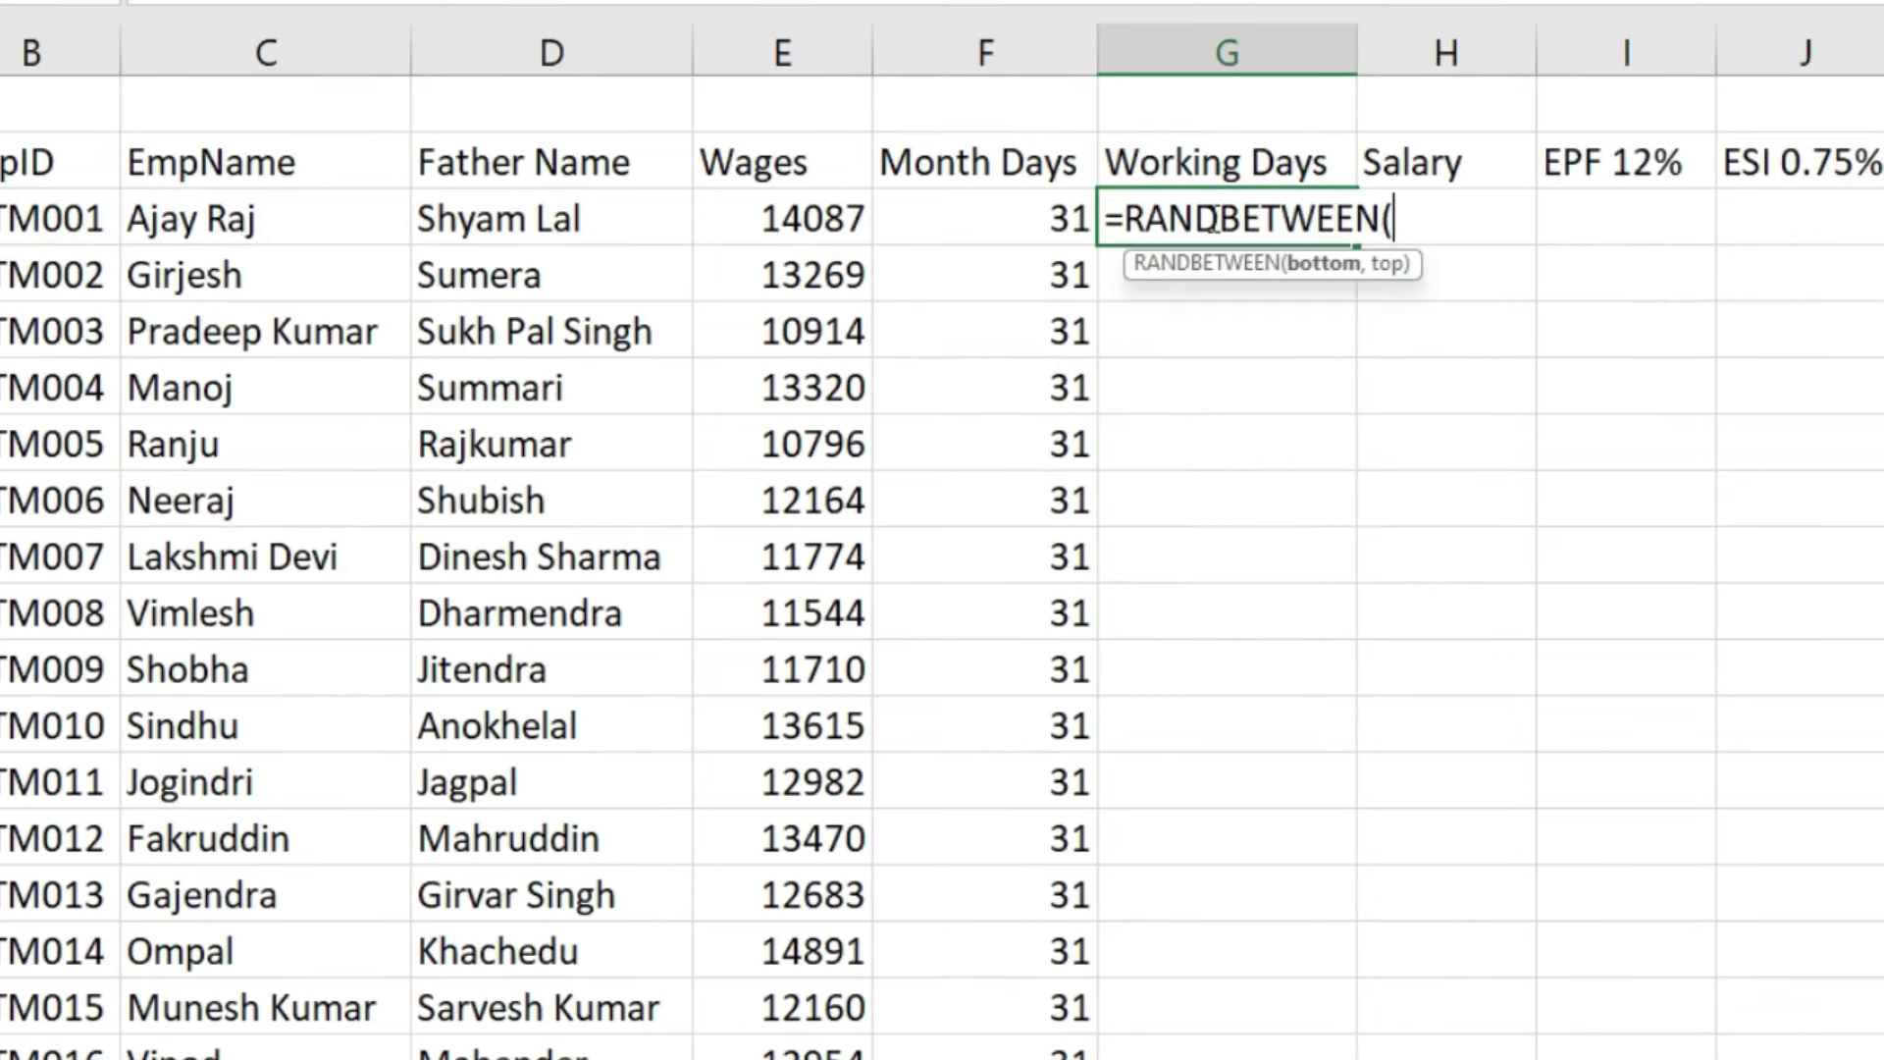
text(,15,31)
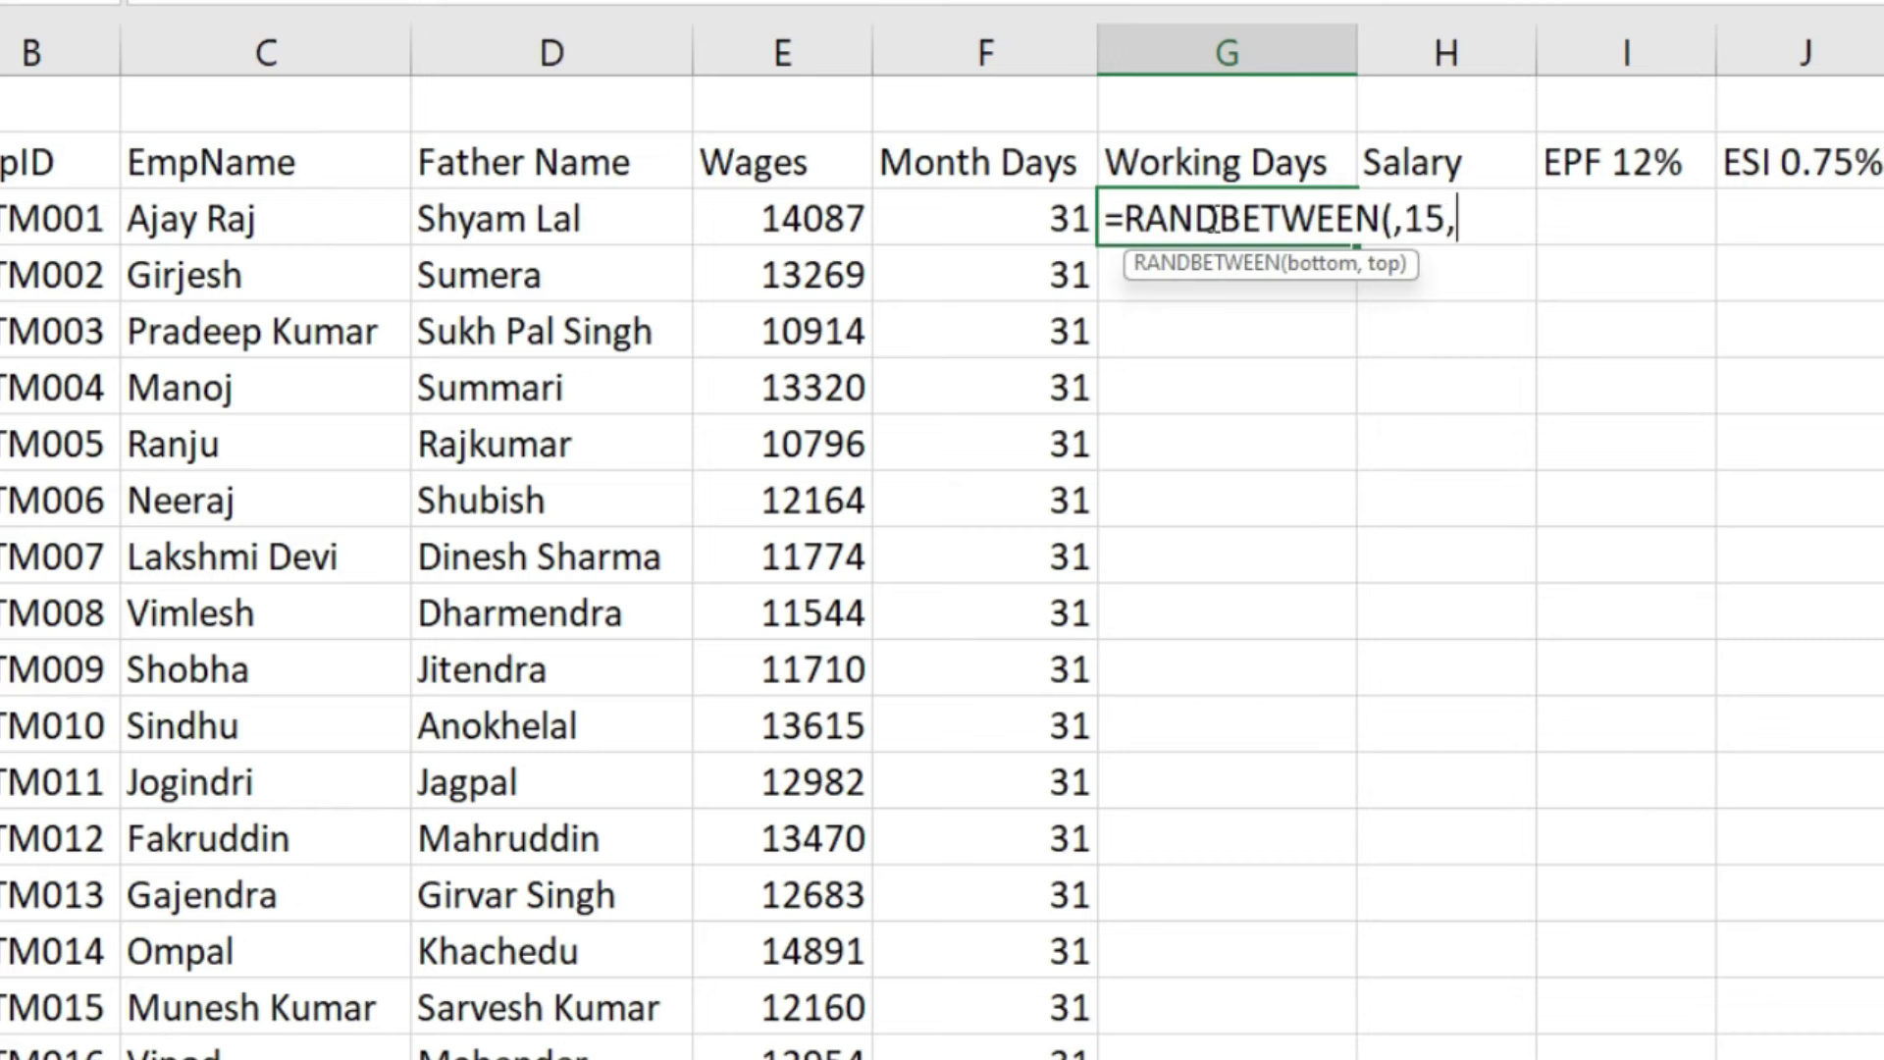
text())
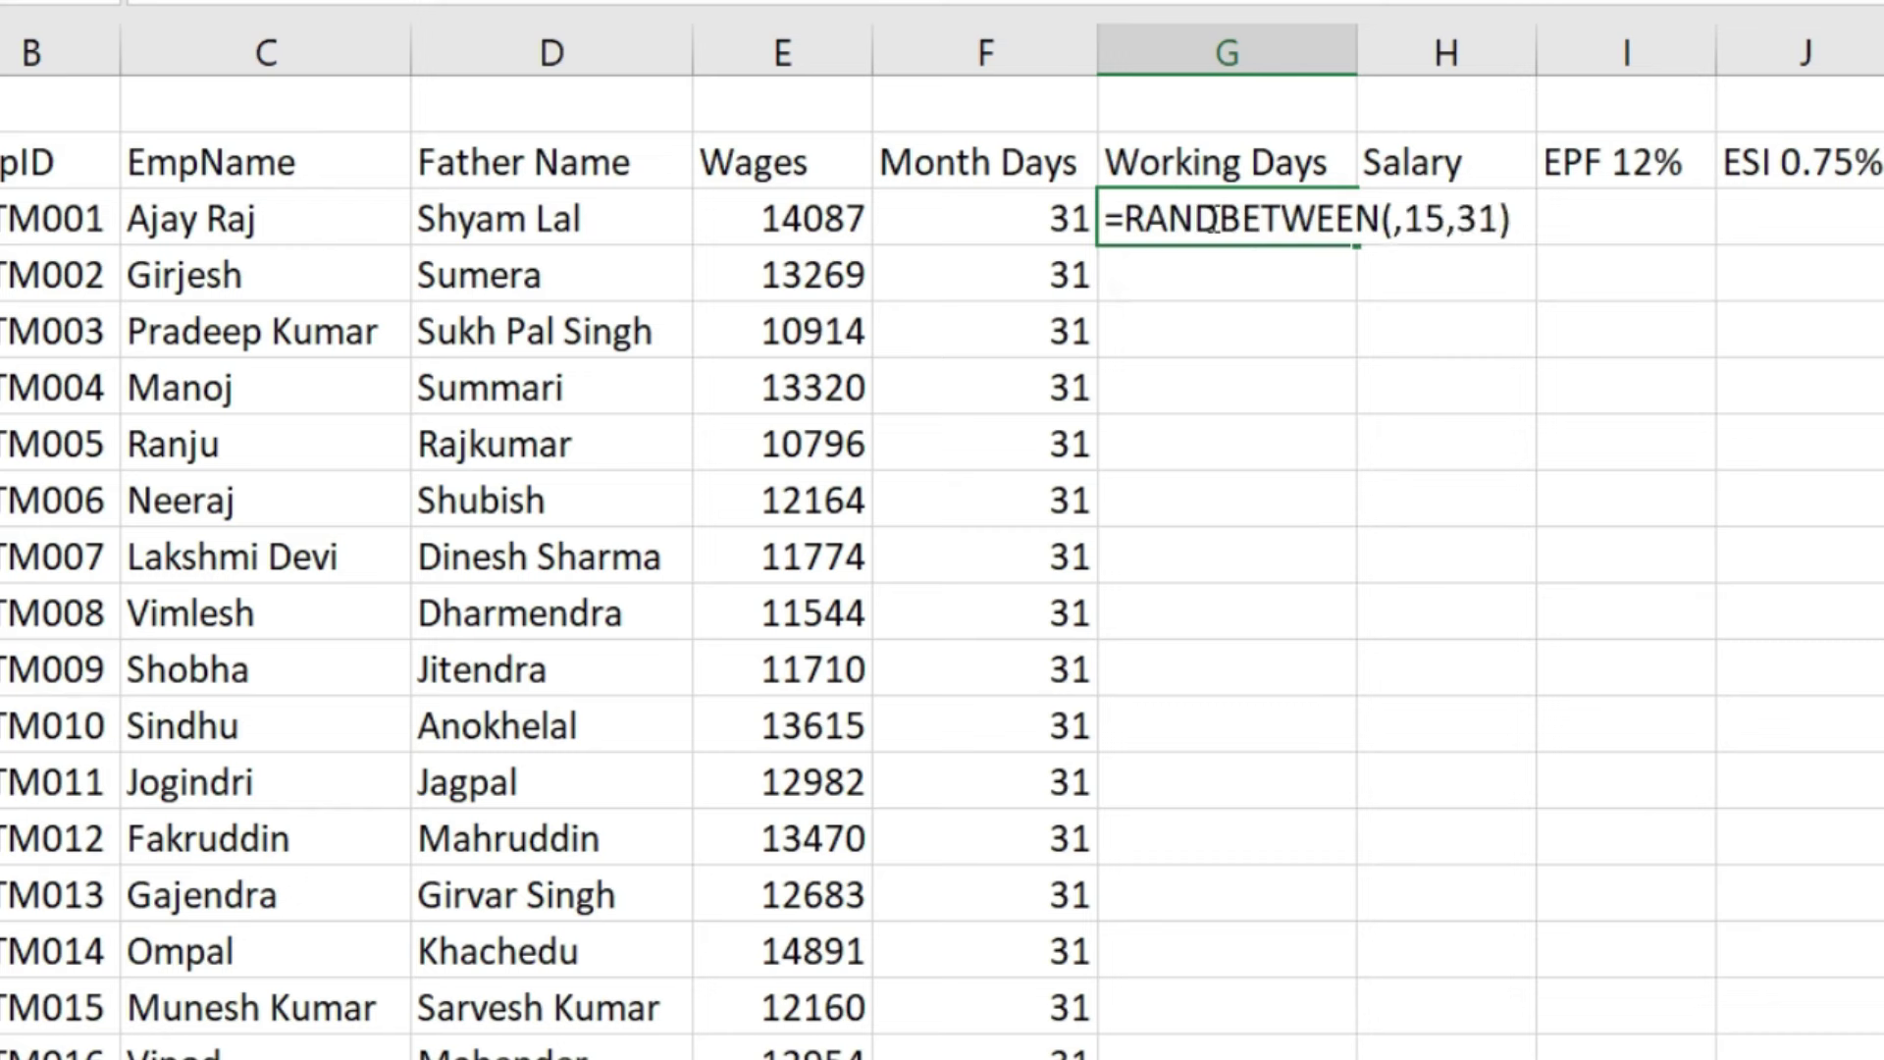
key(Return)
Fill the Working Days formula down and paste it back as fixed values.
click(1189, 221)
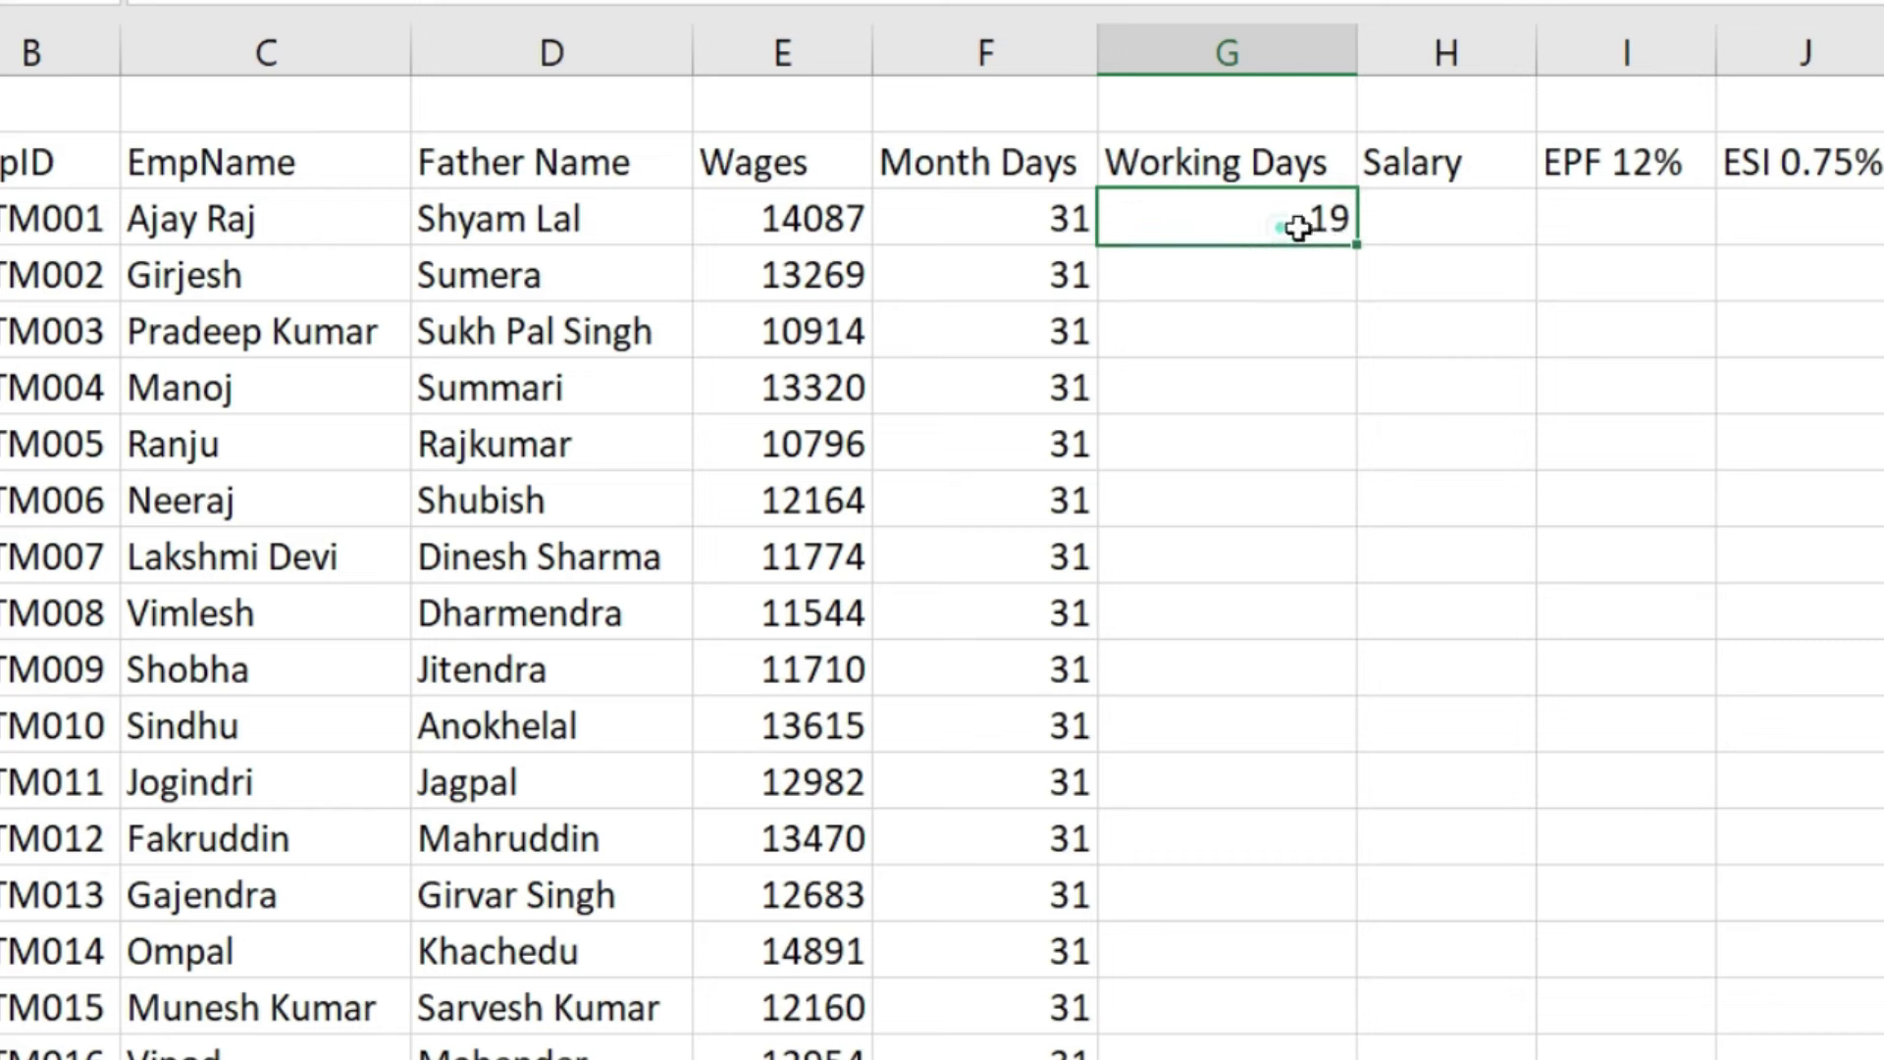
double_click(1359, 245)
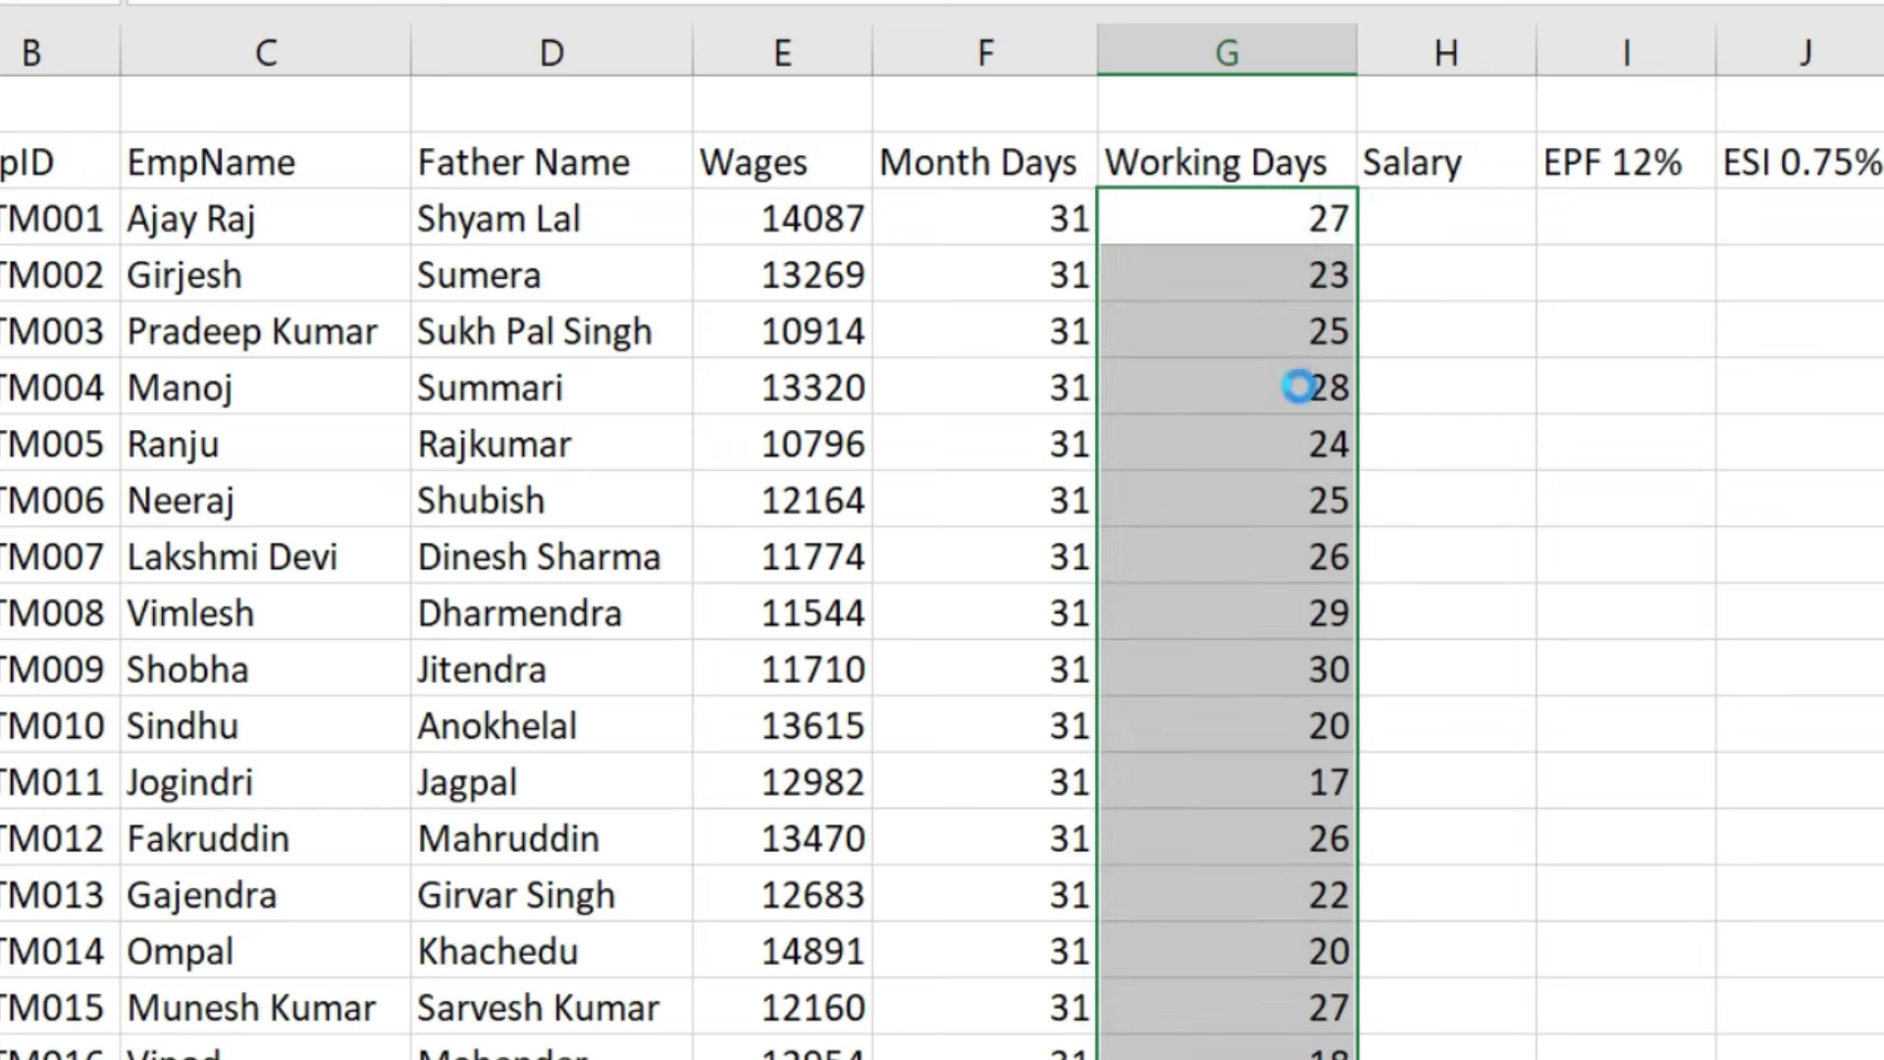
key(ctrl+c)
key(ctrl+alt+v)
key(v)
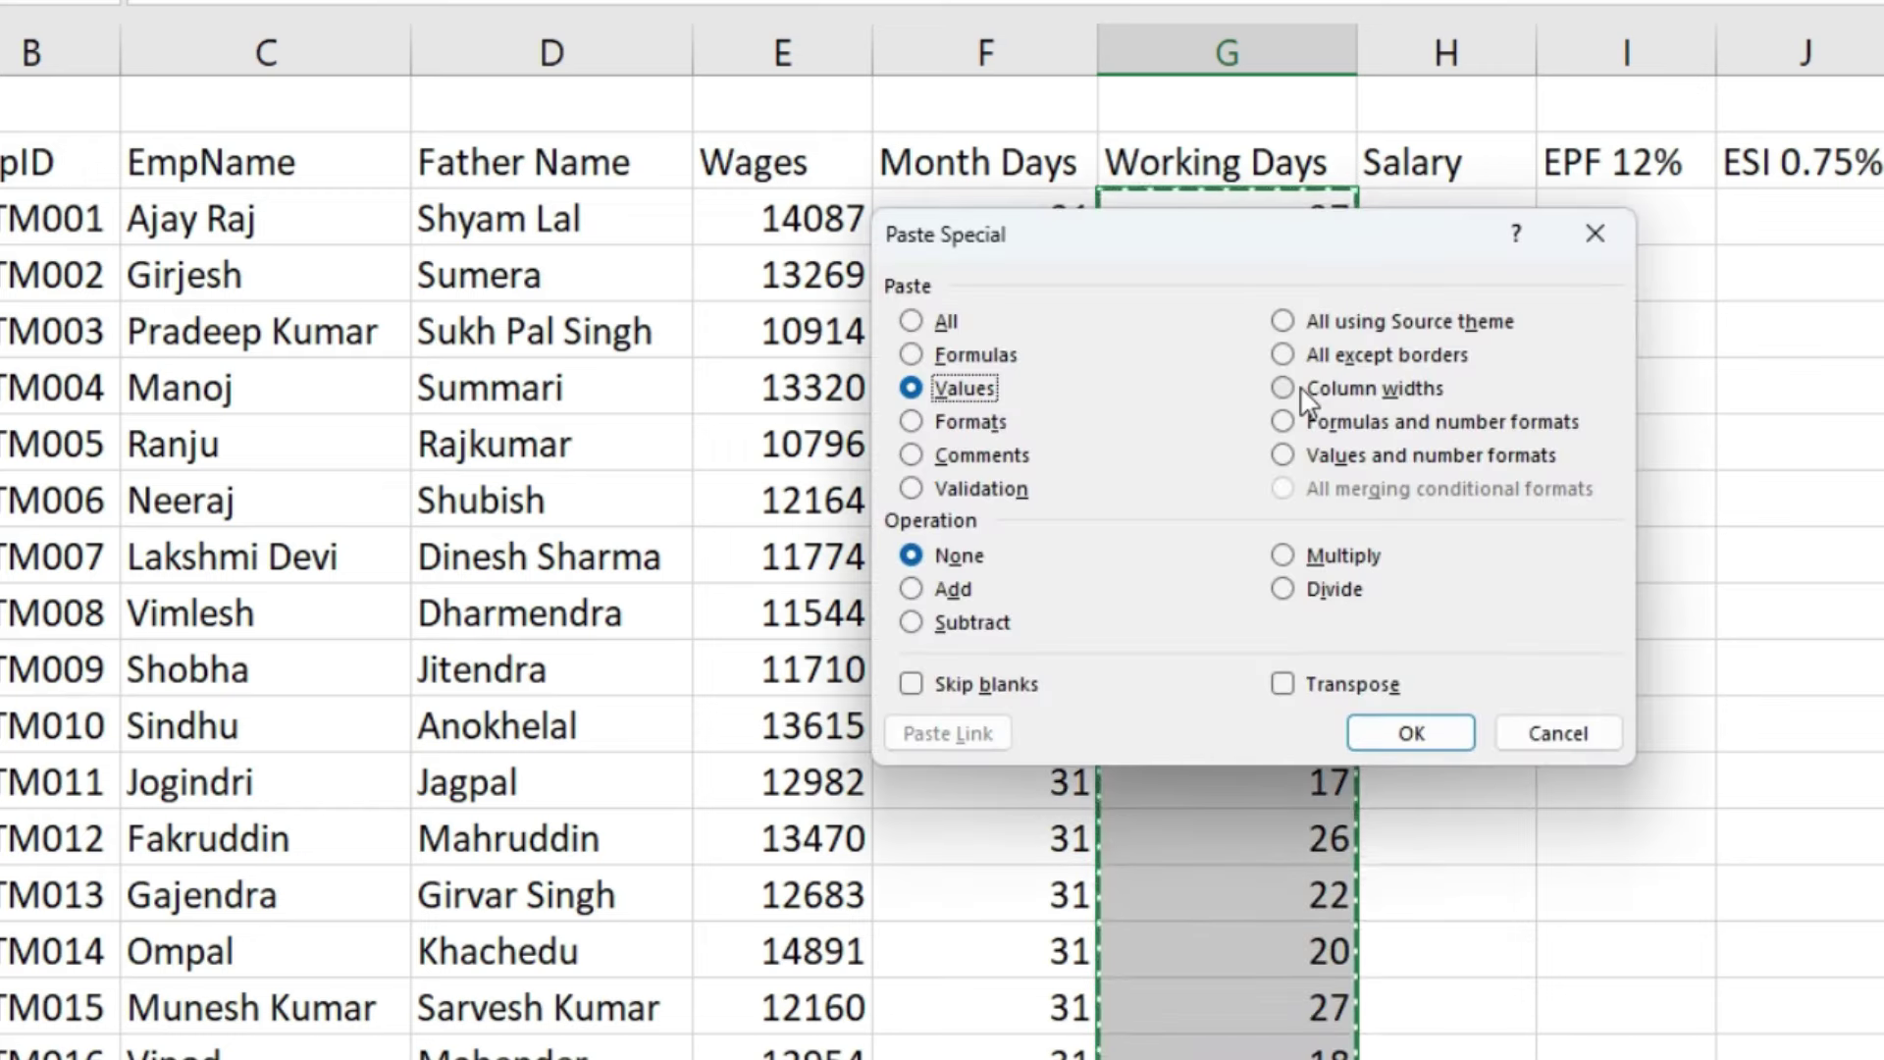
key(Return)
click(1428, 230)
key(Escape)
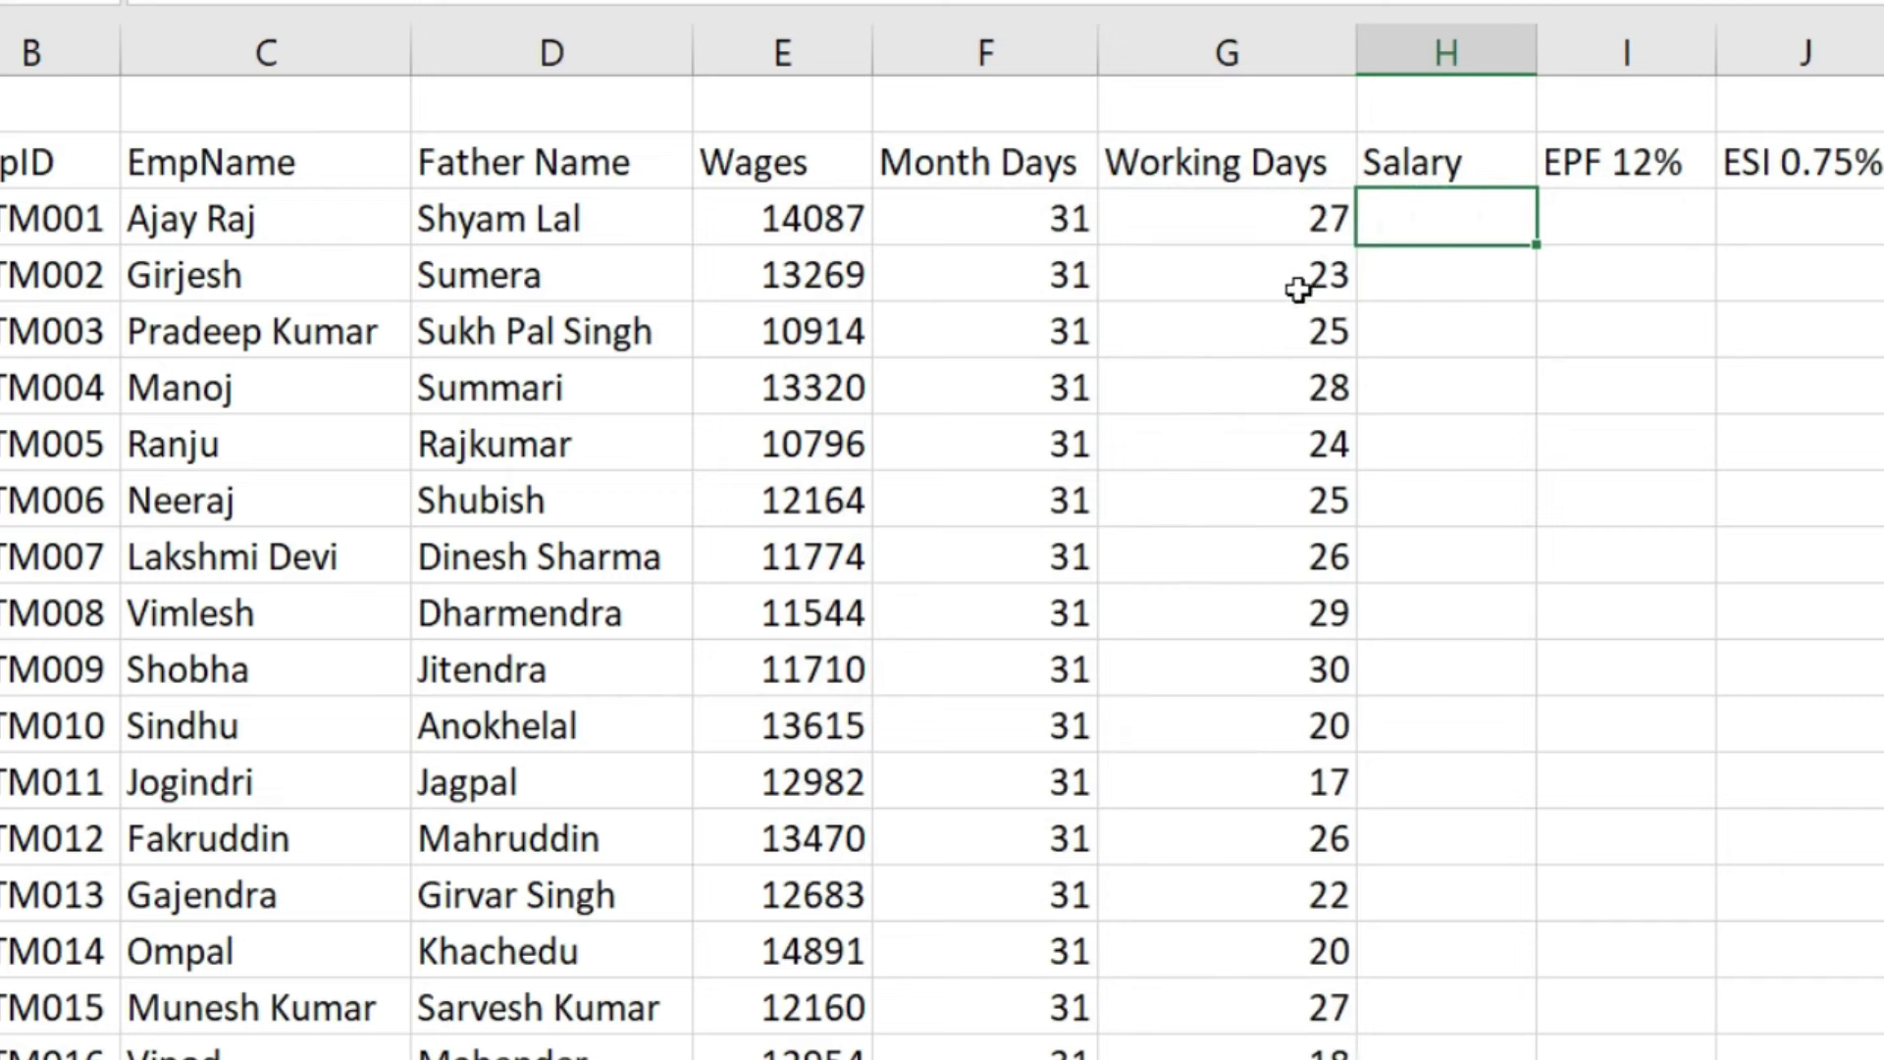
Enter the salary formula =E3/F3*G3 in H3.
click(748, 216)
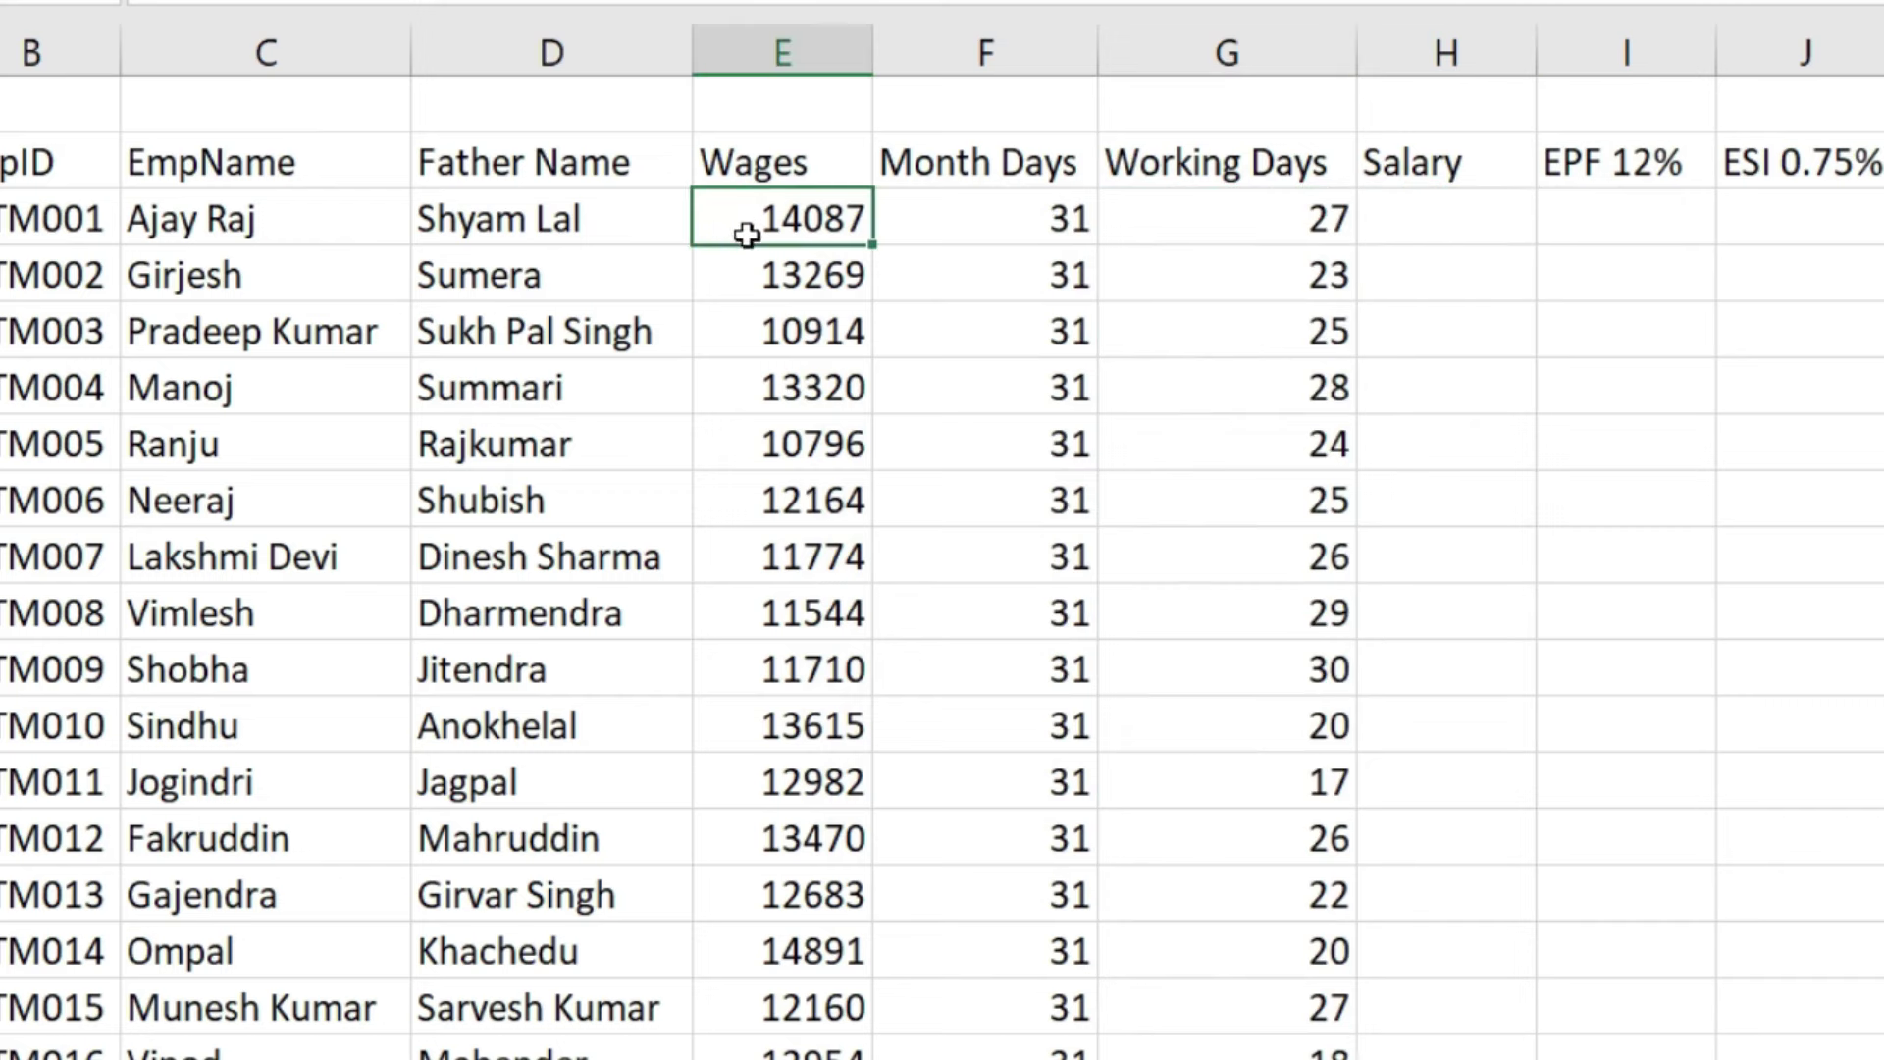
click(1287, 220)
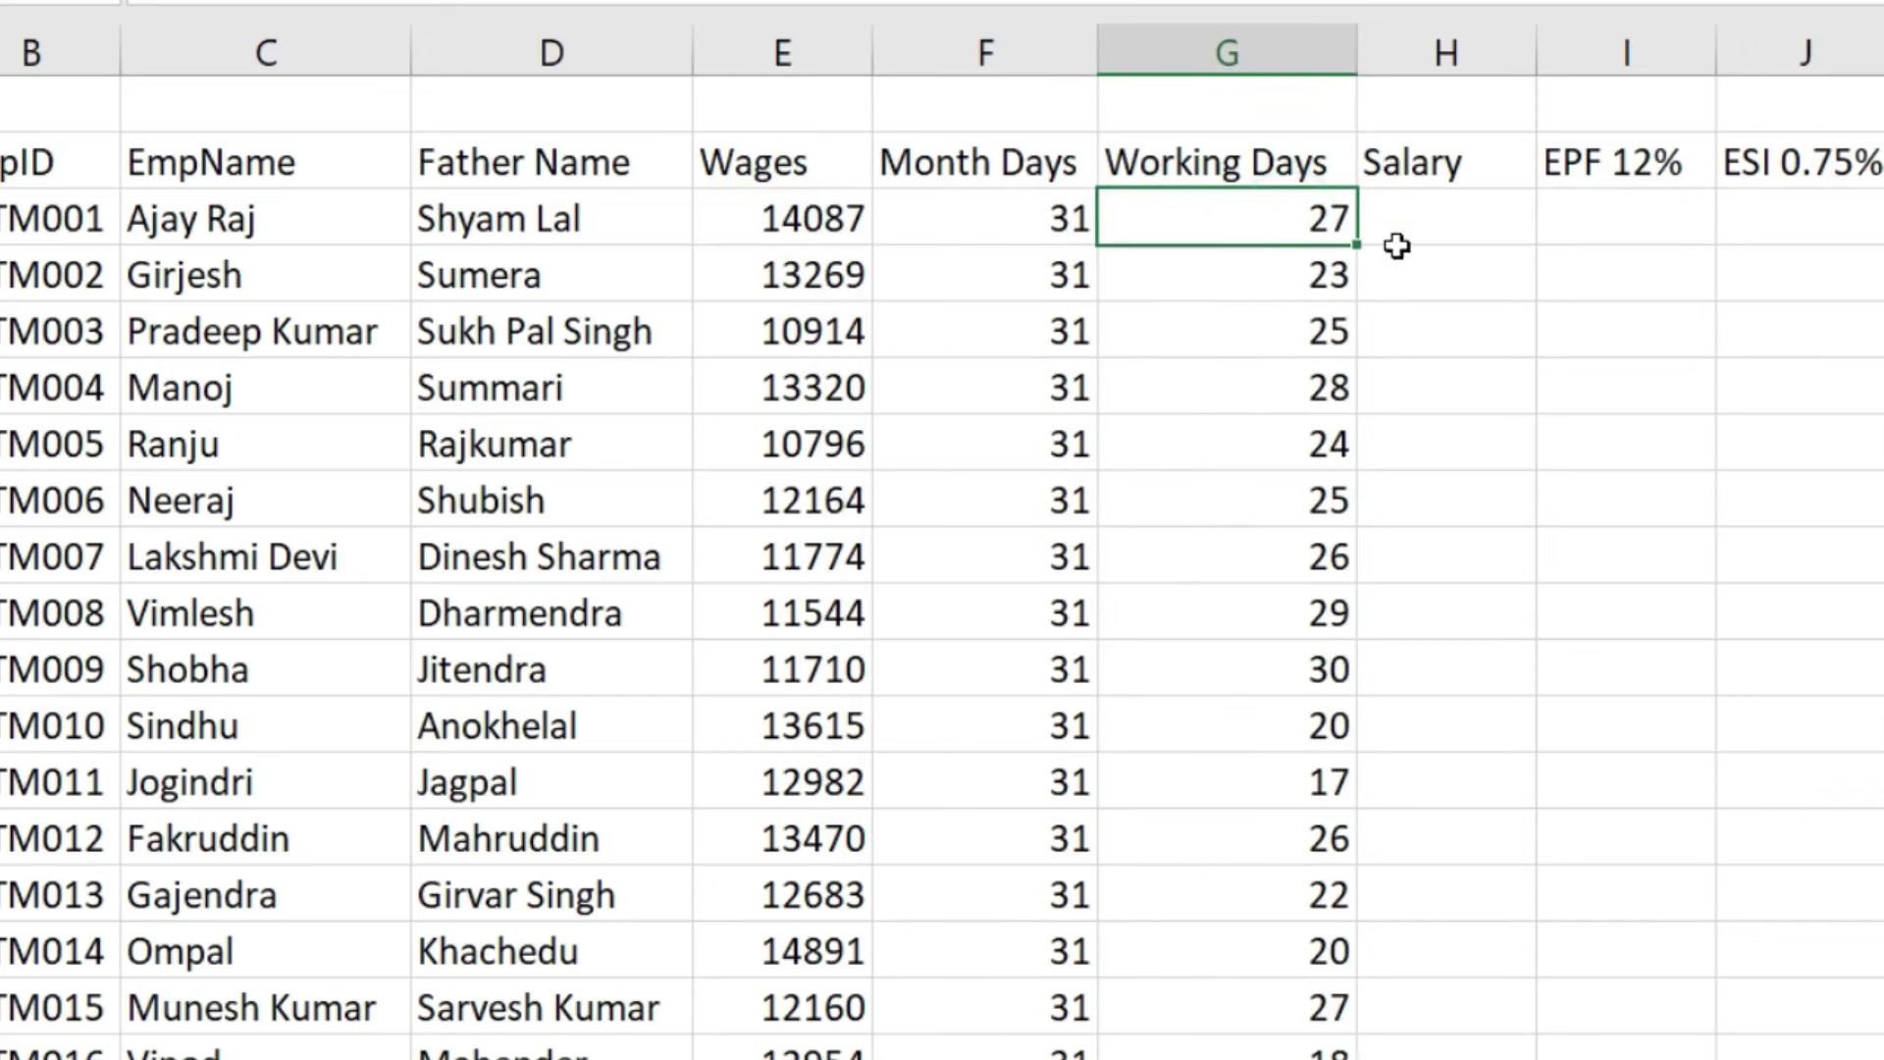
click(1455, 226)
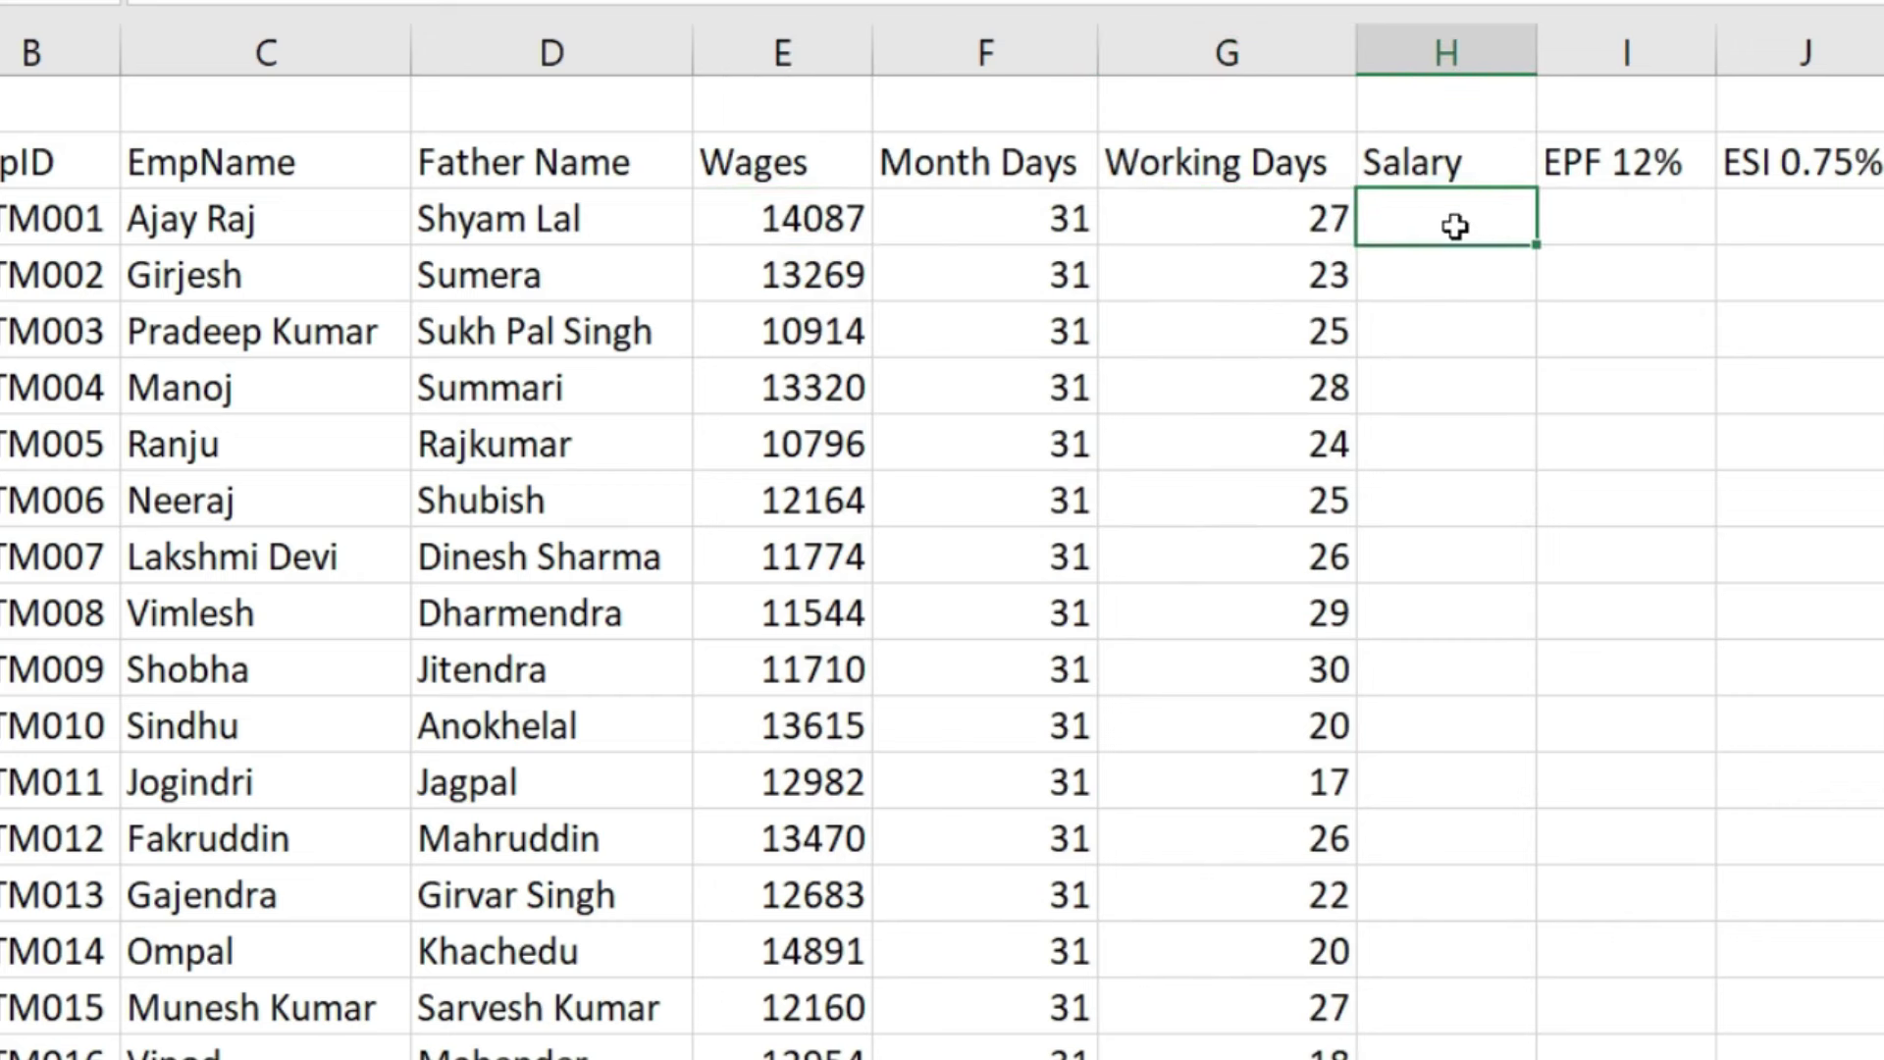
text(=)
click(796, 231)
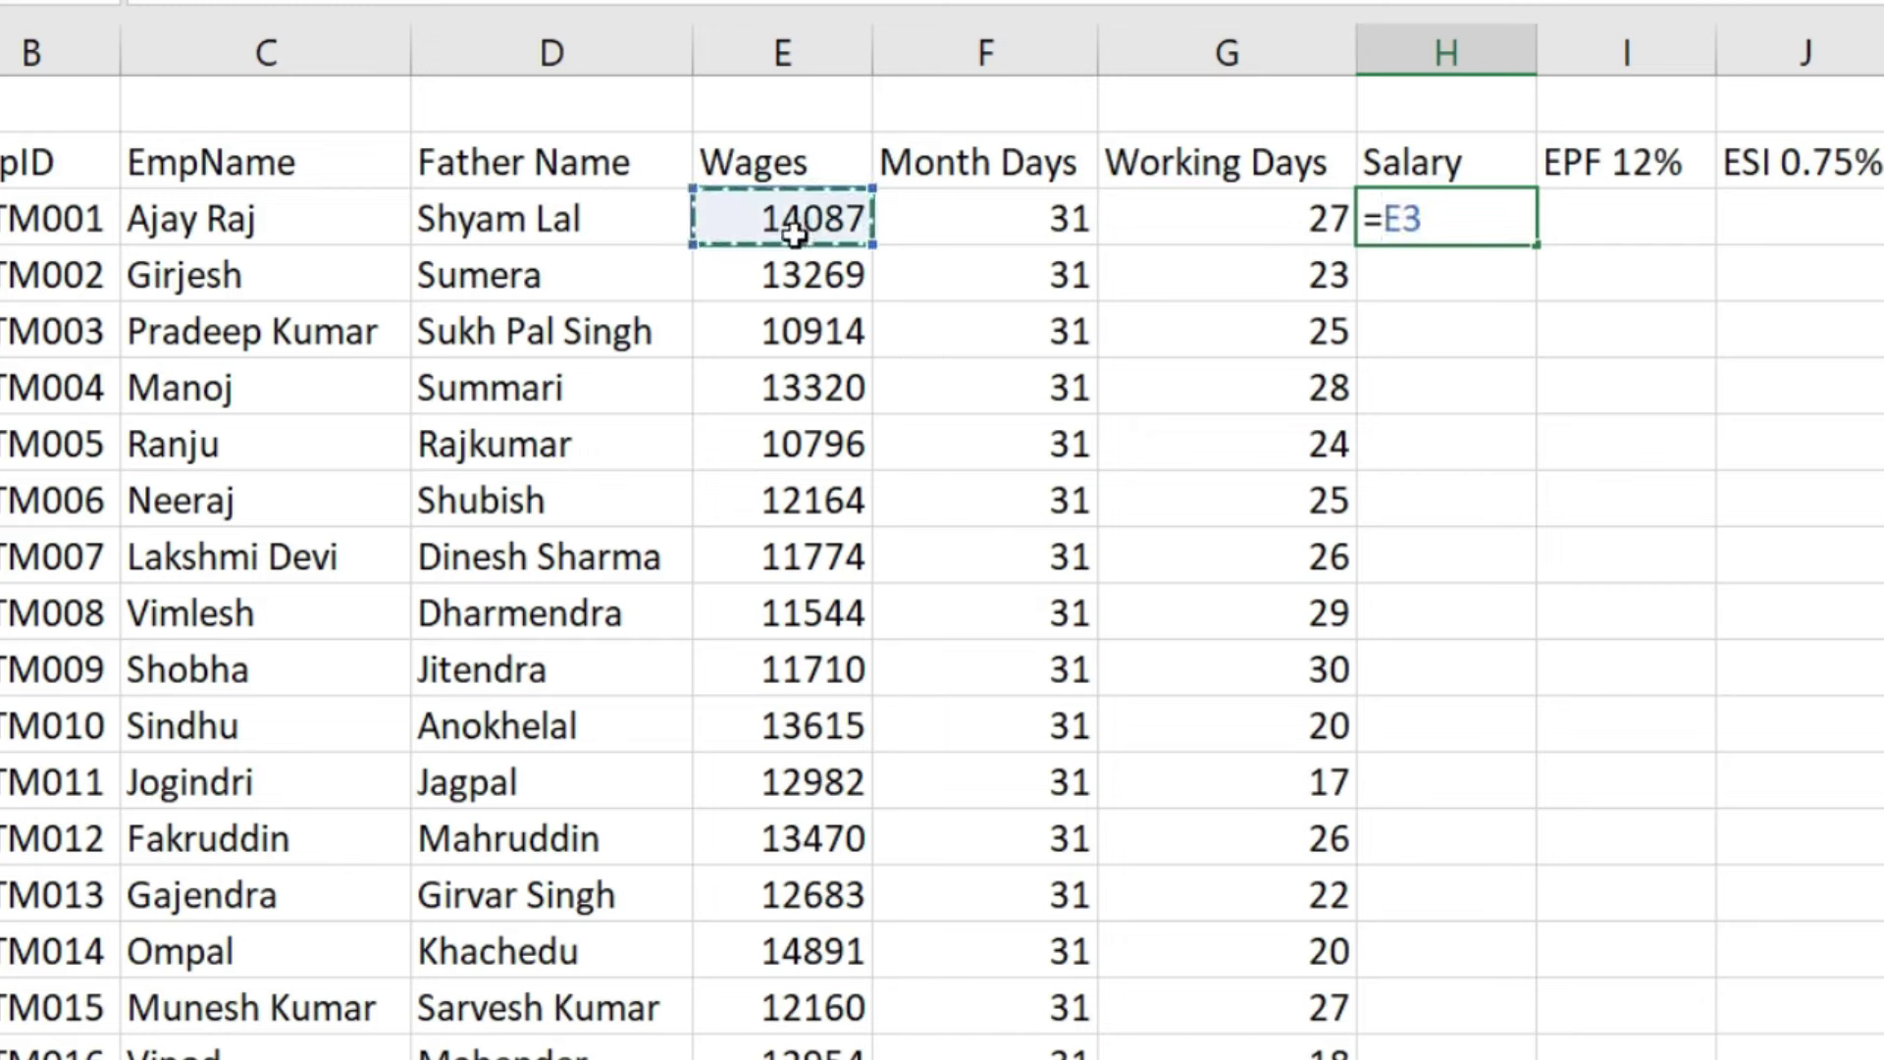
text(/)
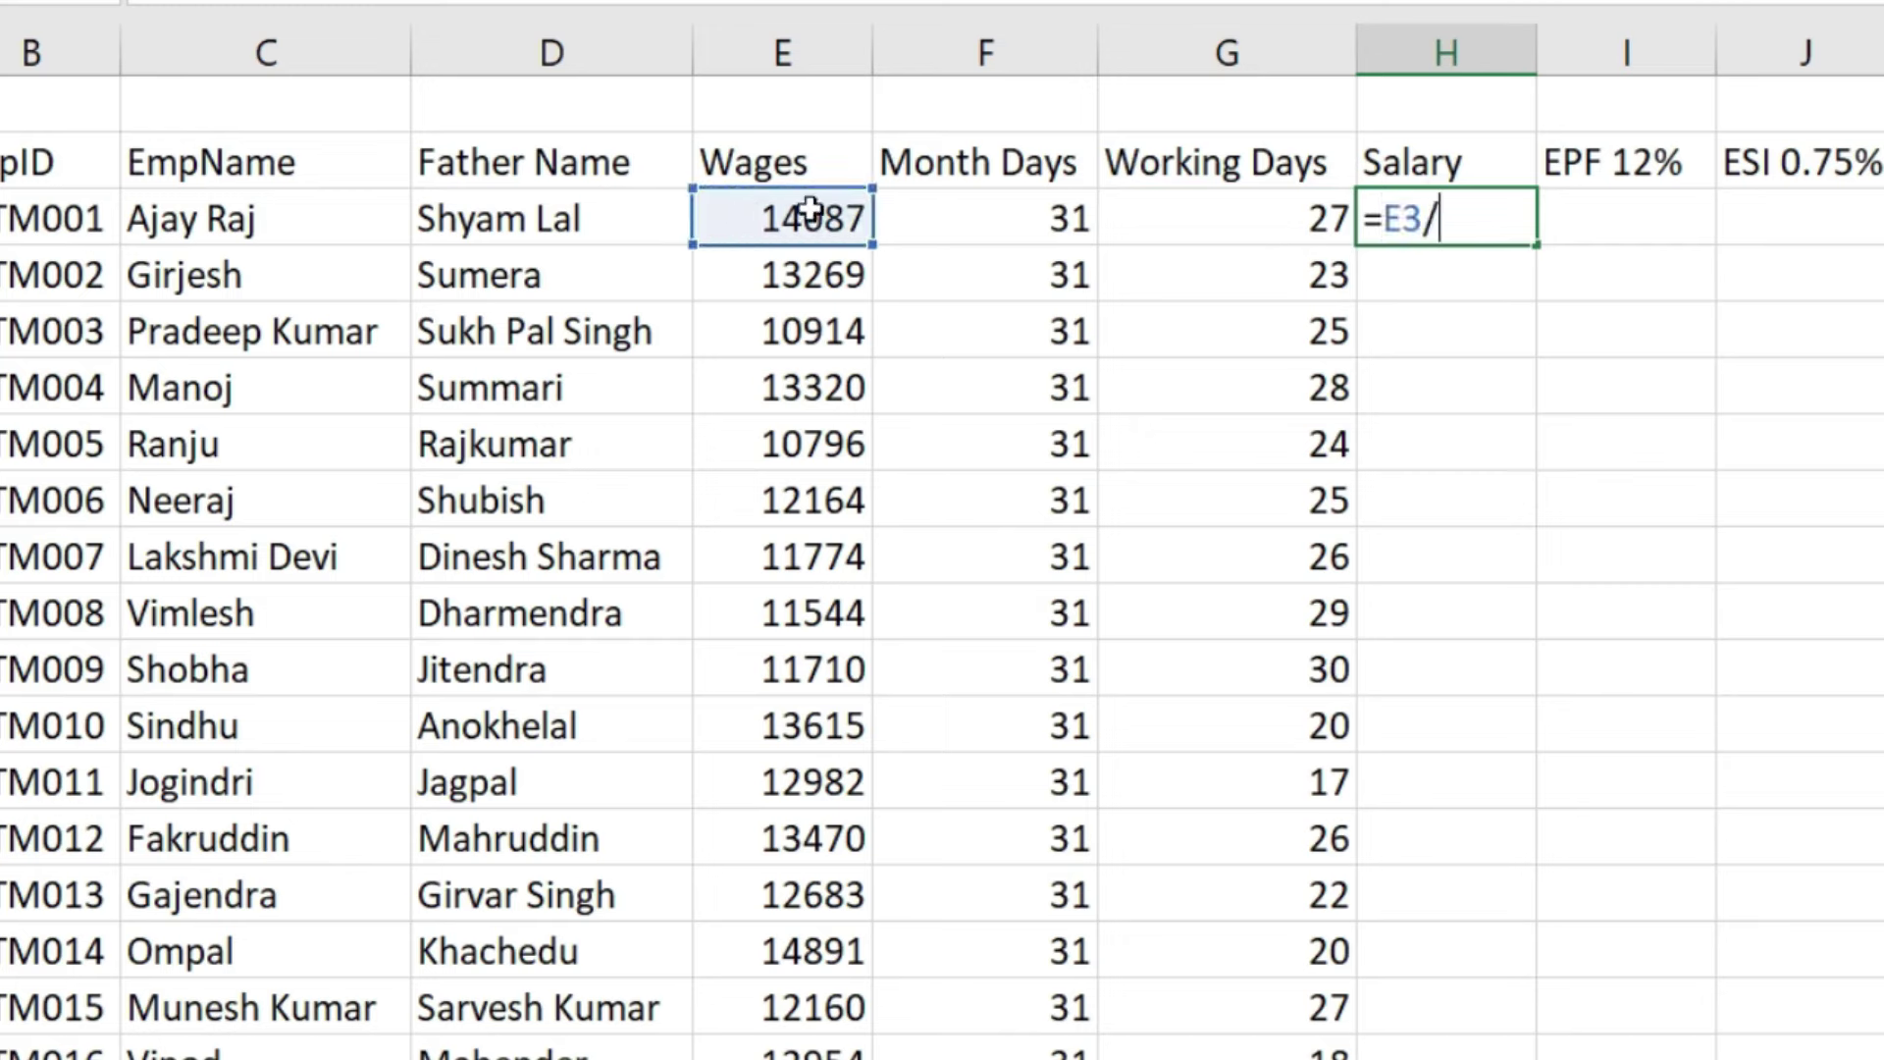
click(993, 210)
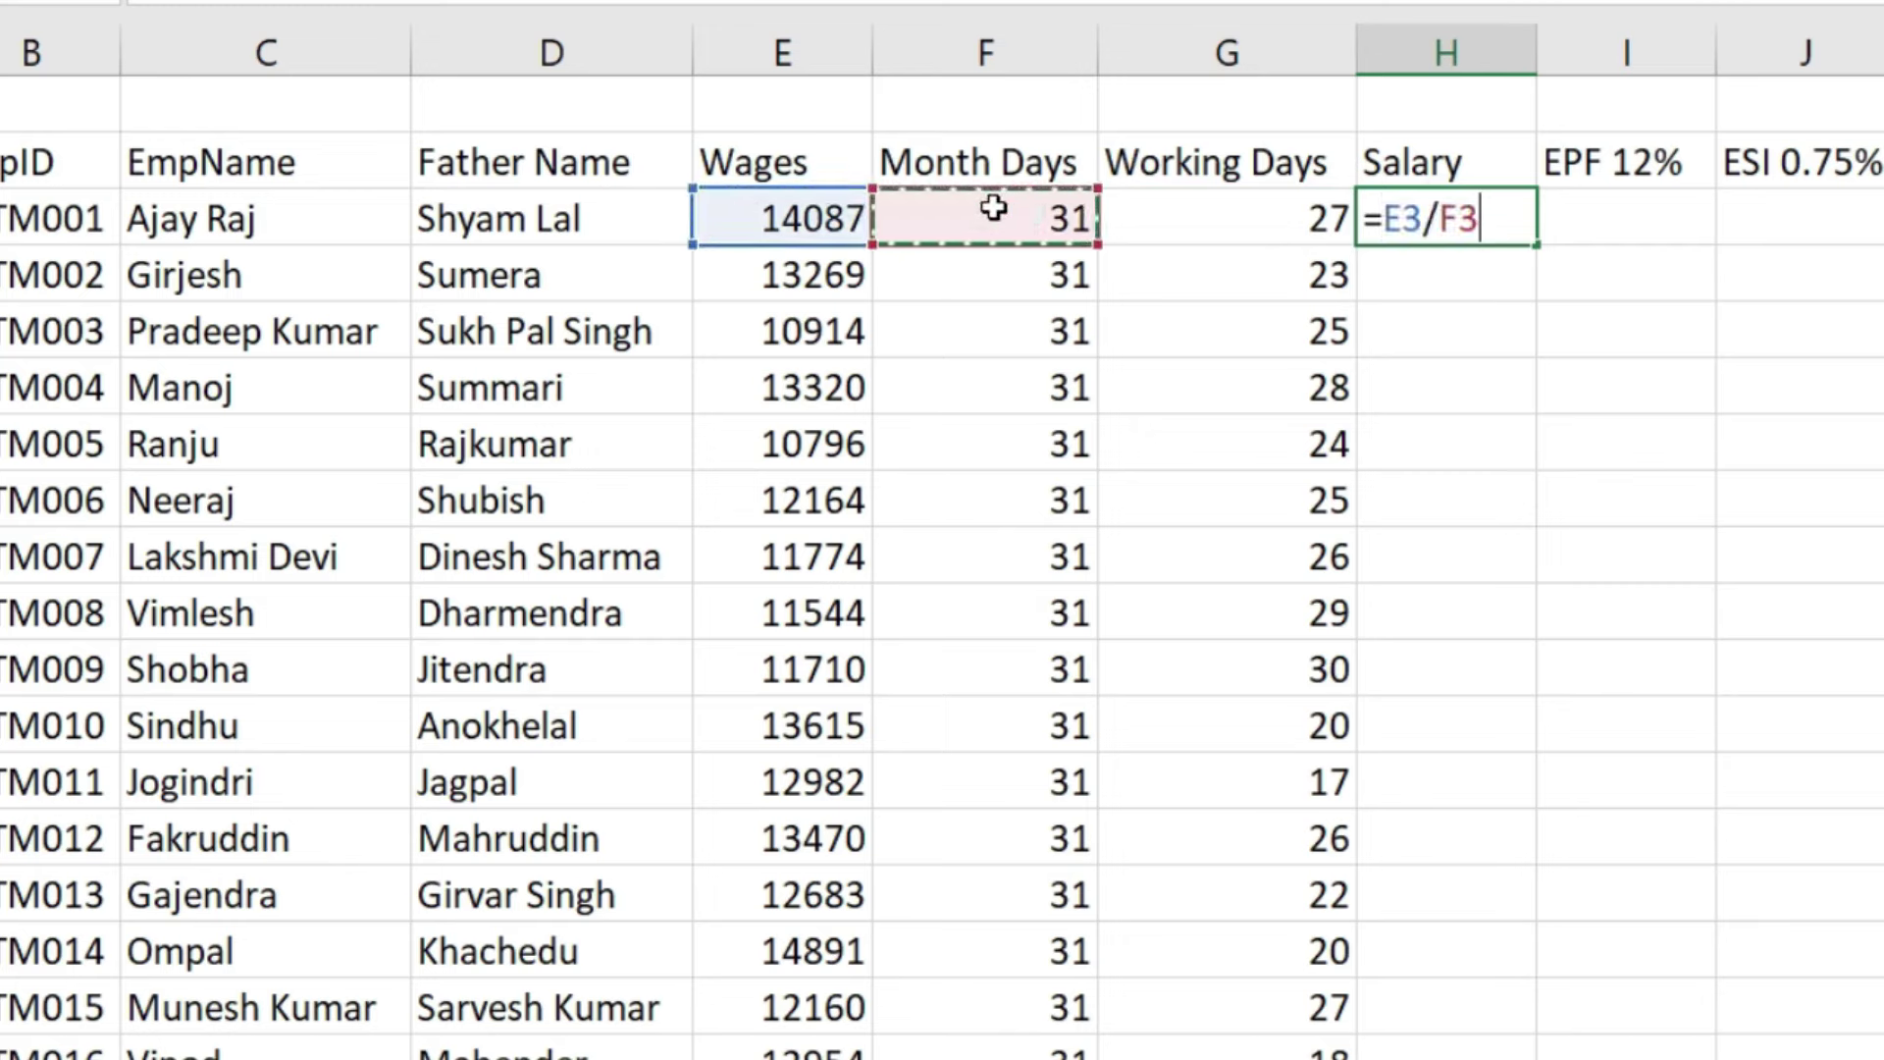
text(*)
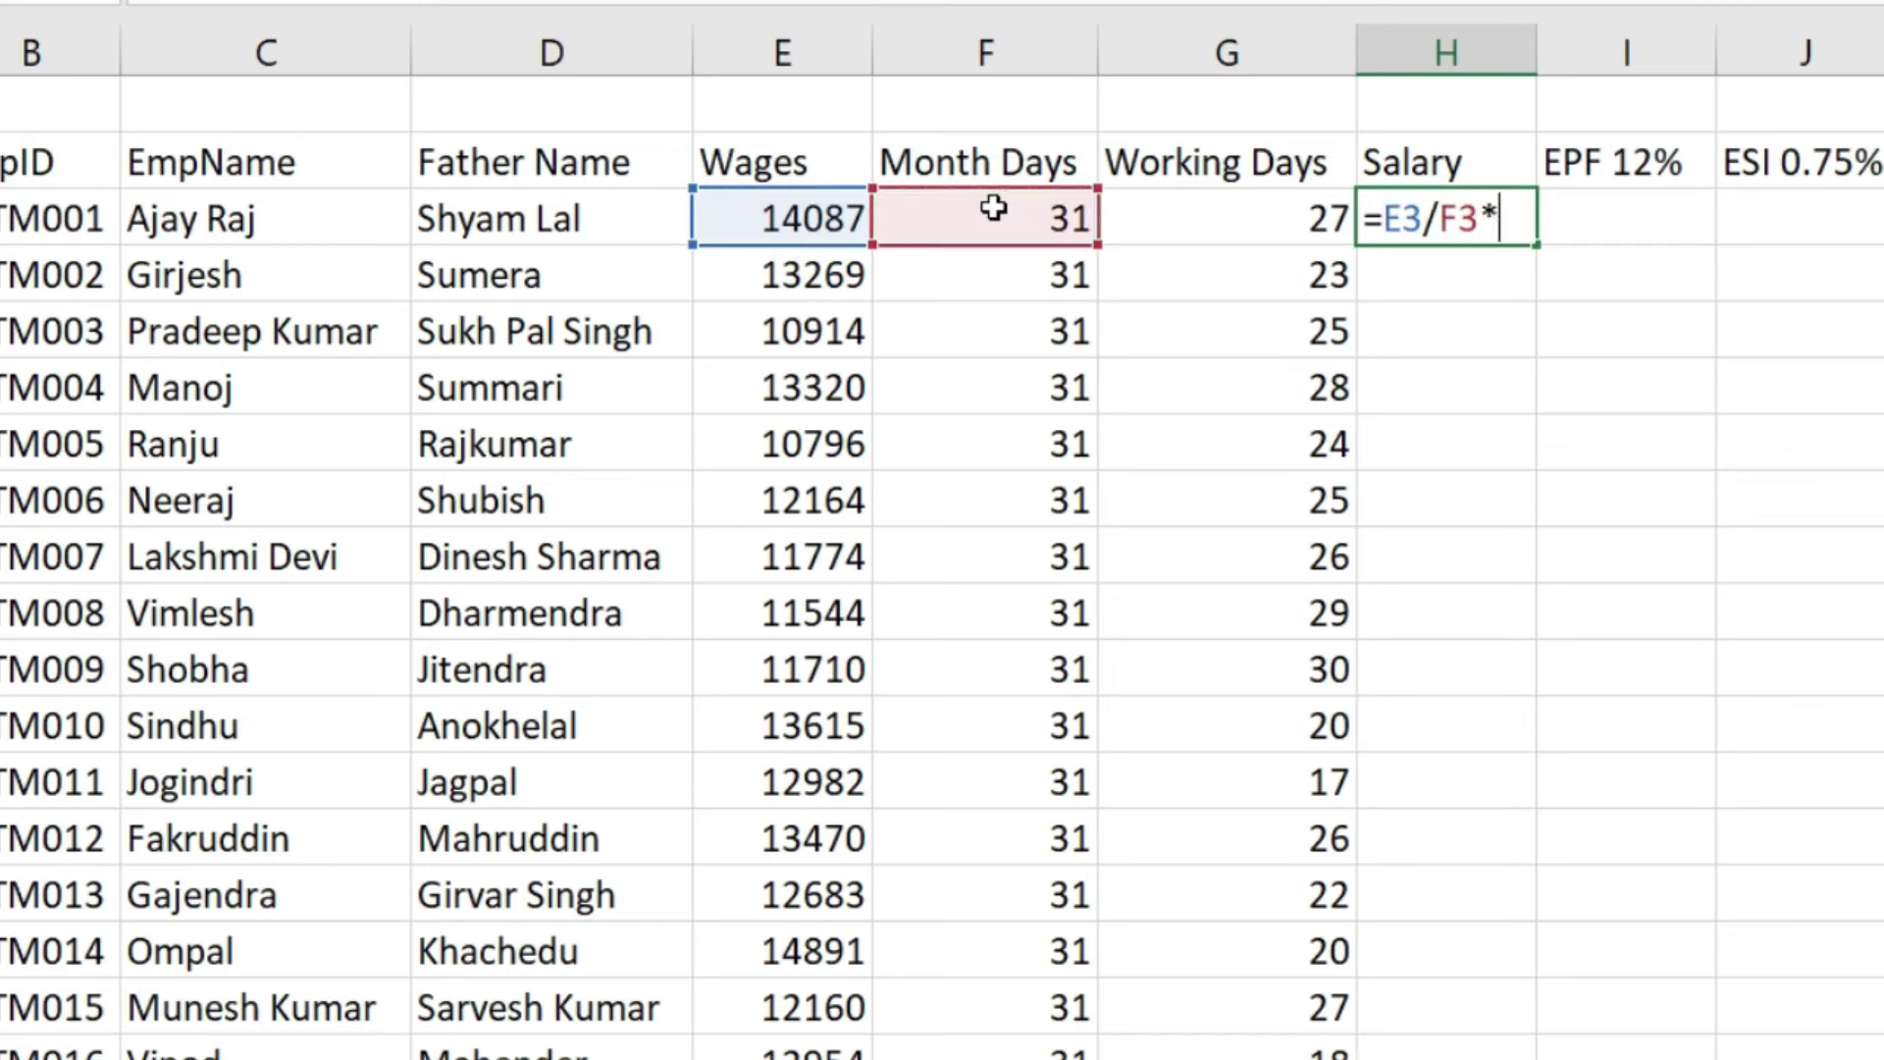
click(1176, 208)
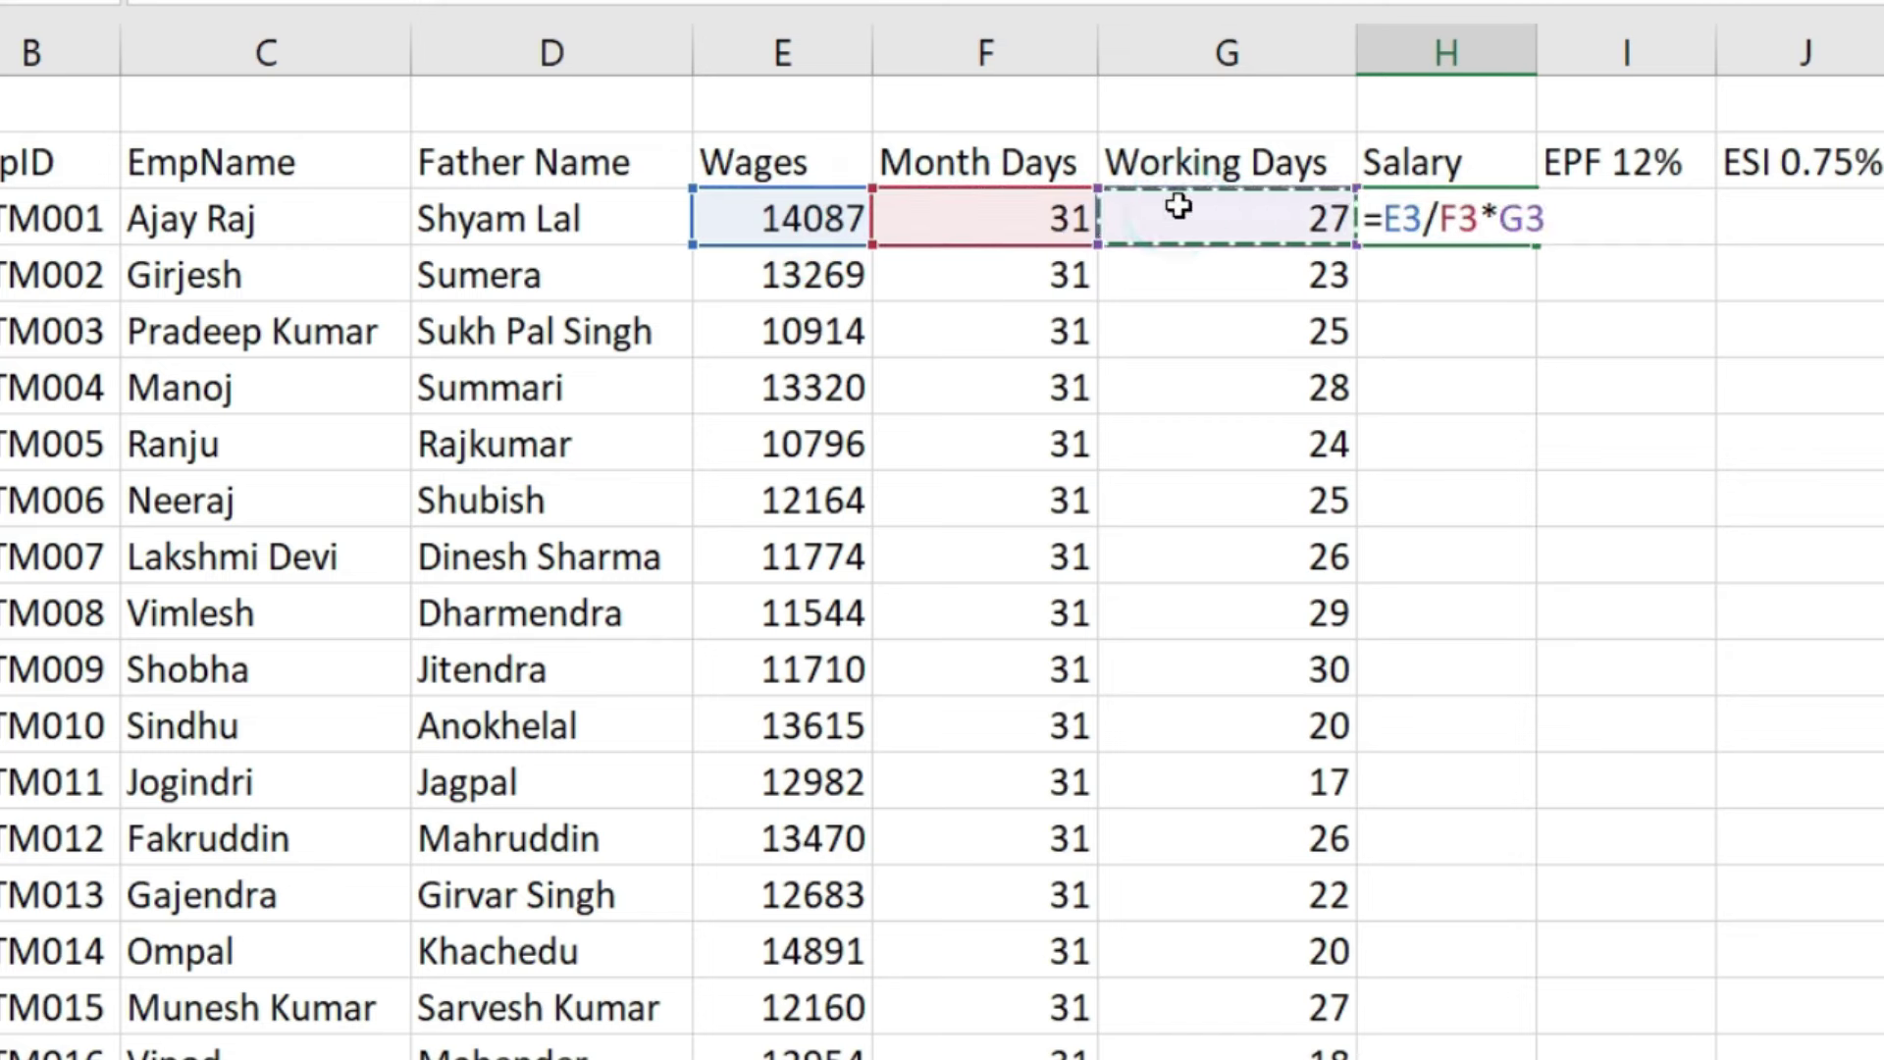
key(Return)
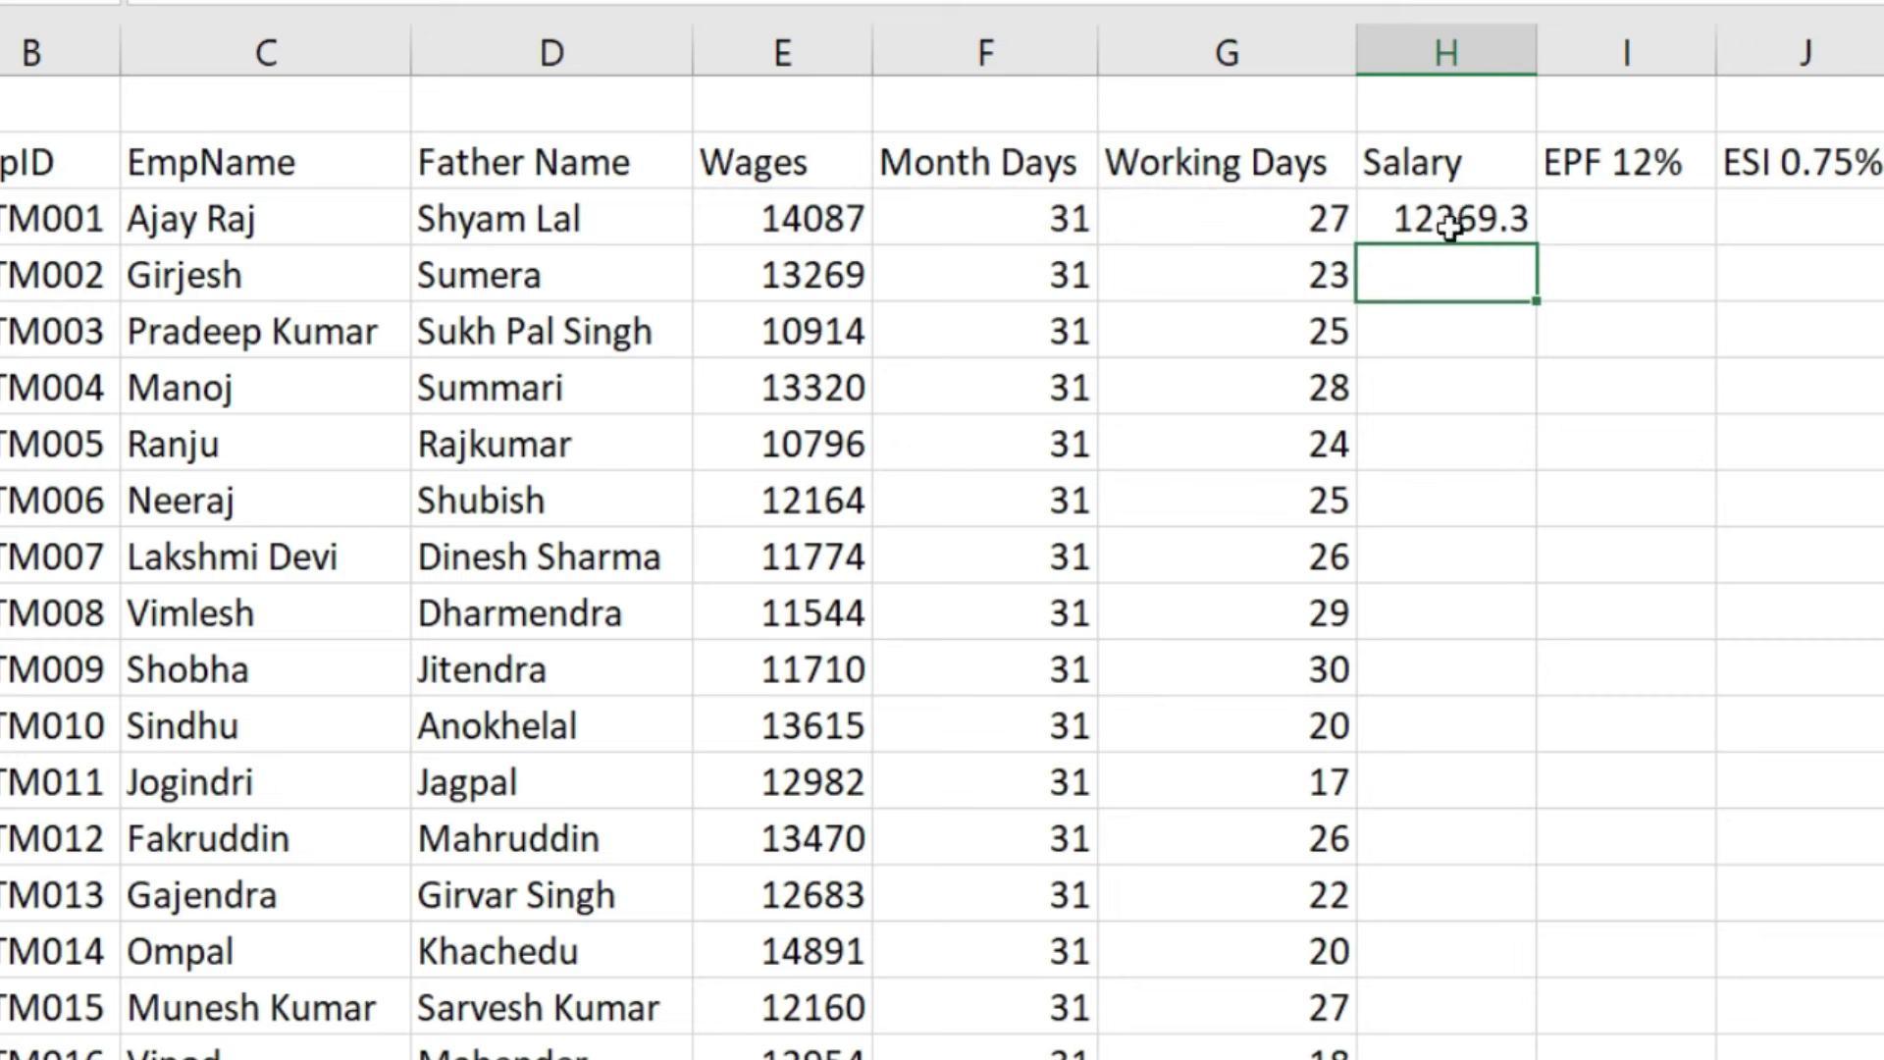
Wrap the salary formula in ROUND to 0 decimals and fill it down column H.
click(1462, 221)
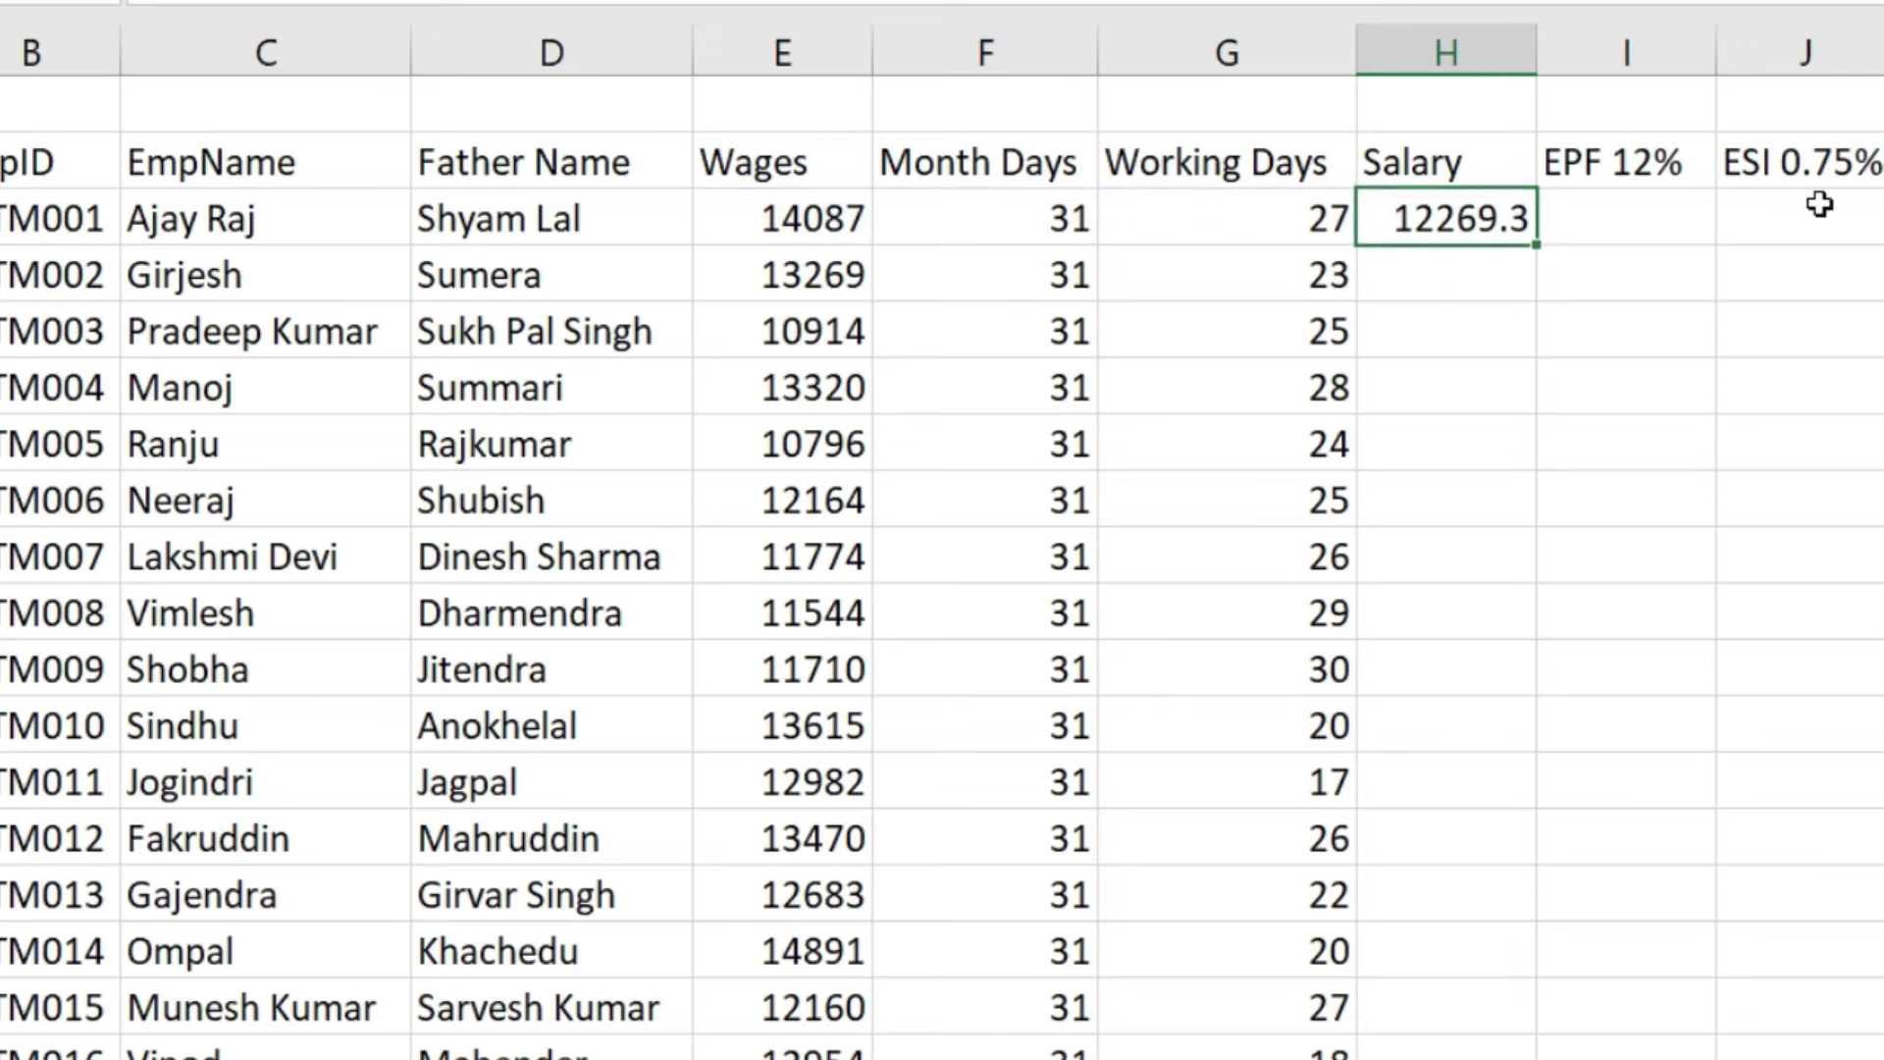
double_click(1482, 225)
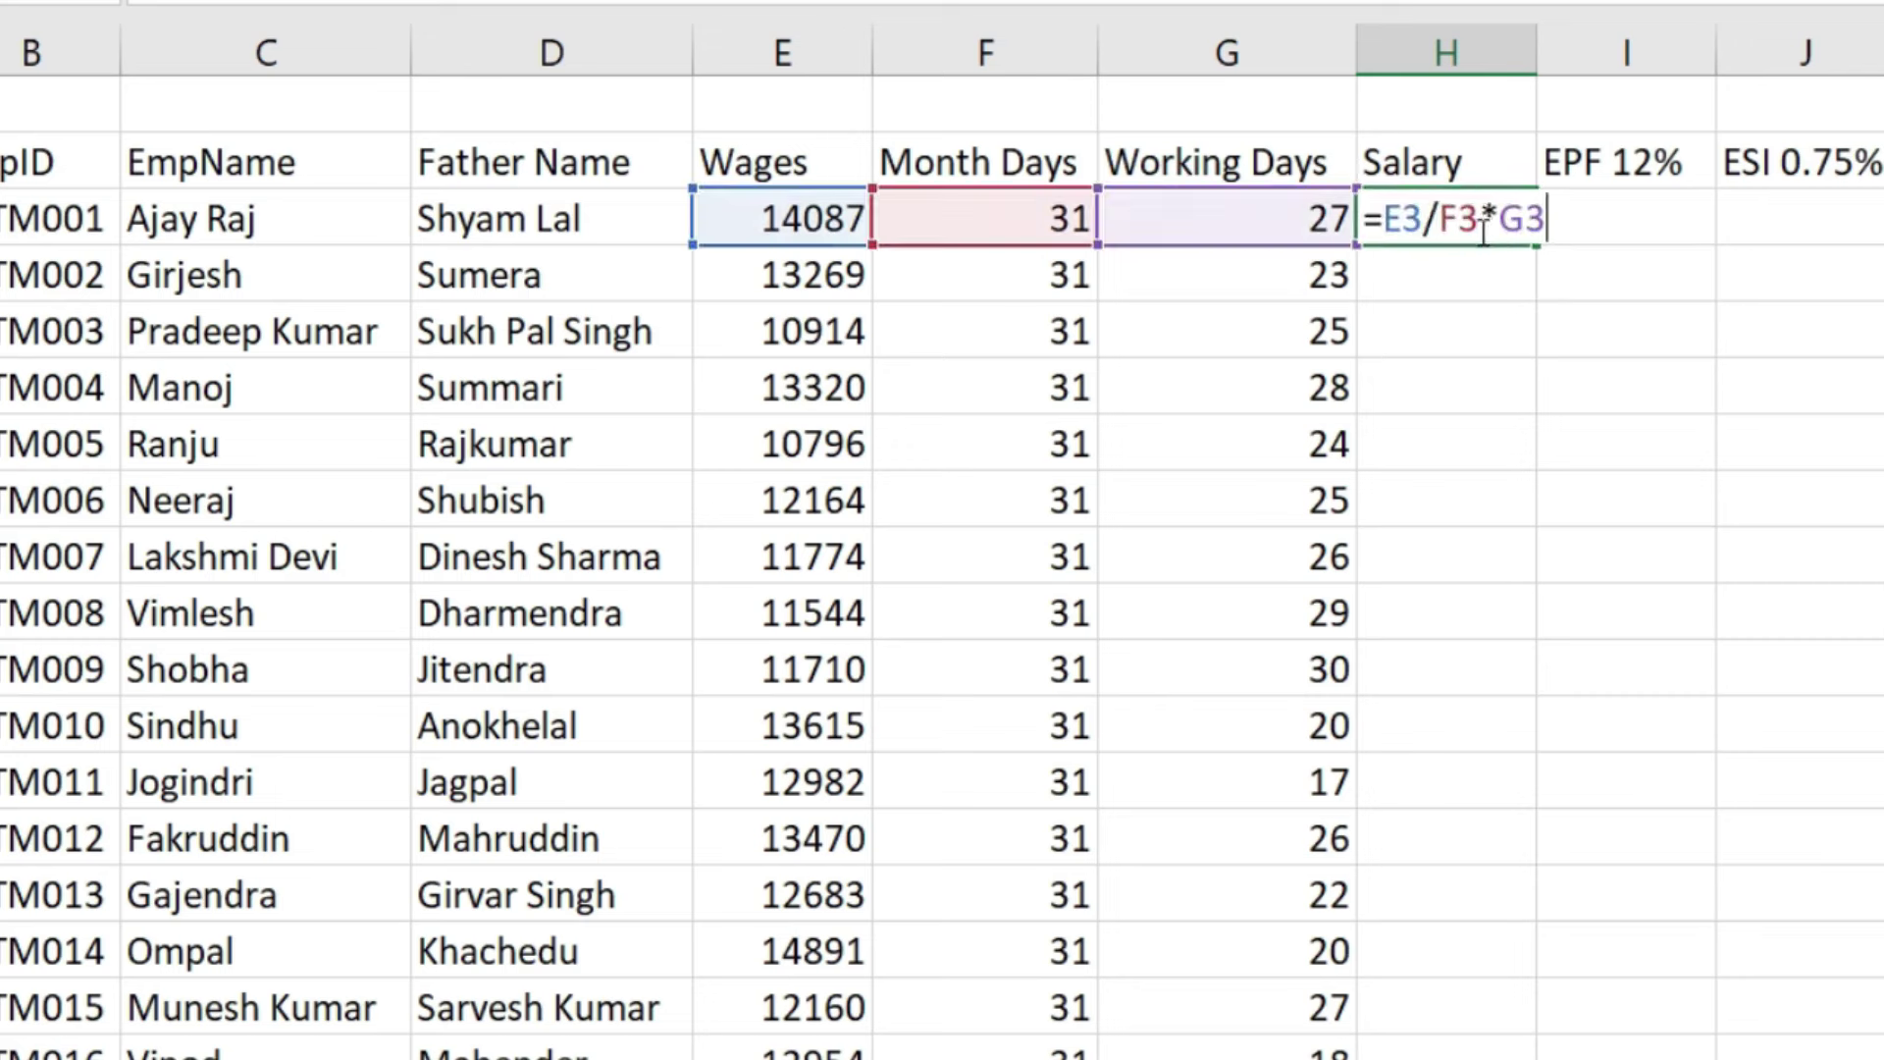
text(rou)
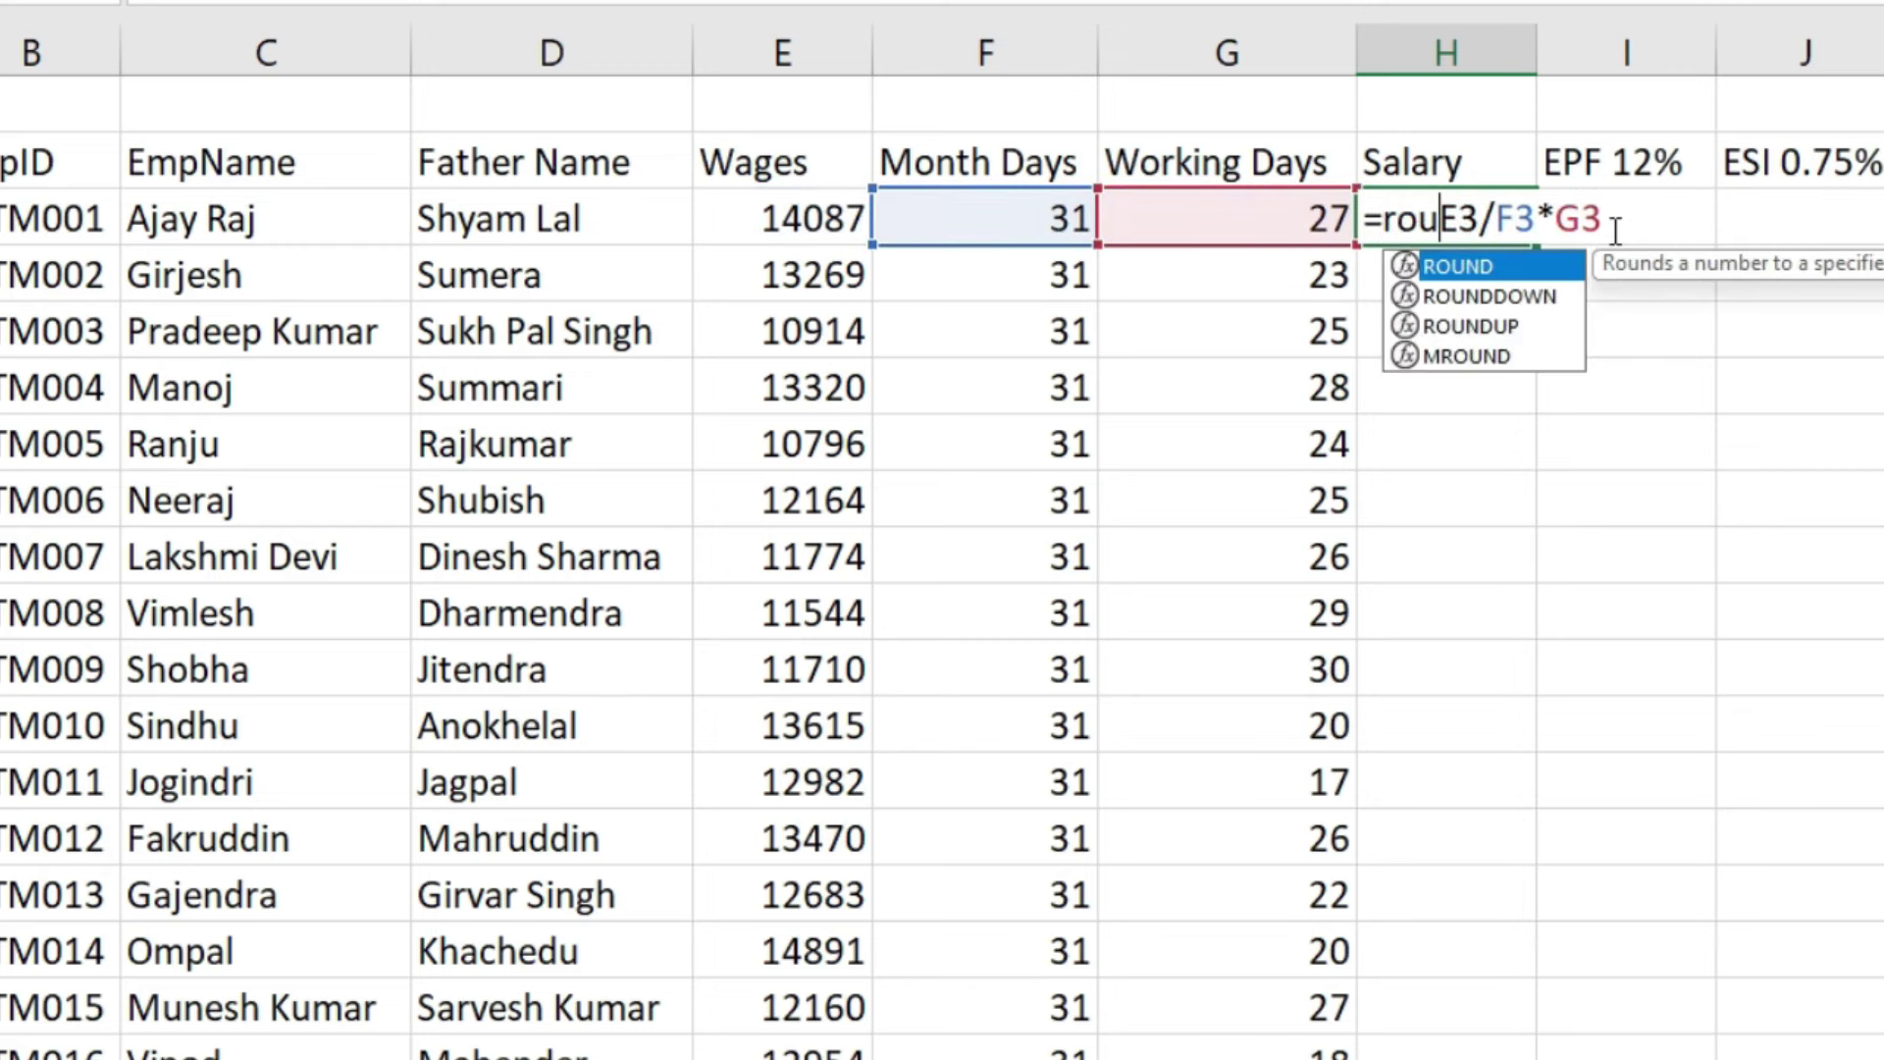
key(Tab)
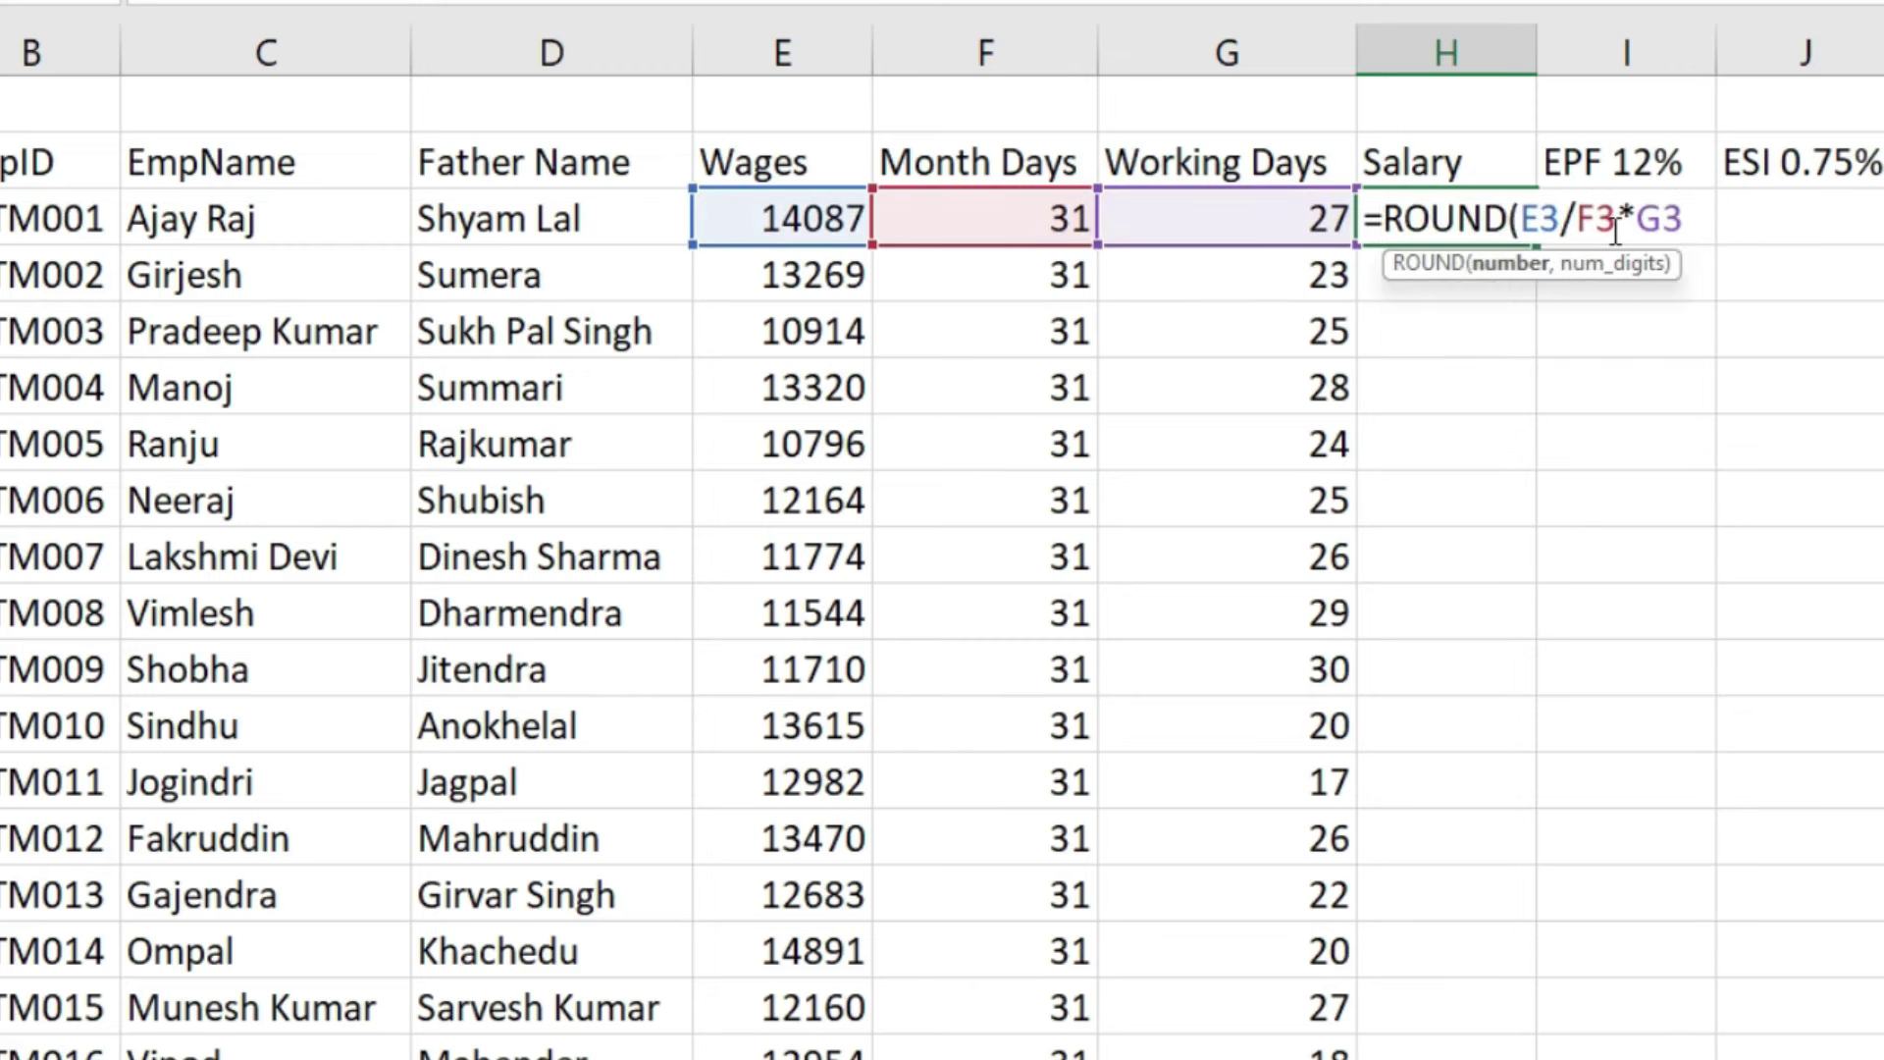
text(,0)
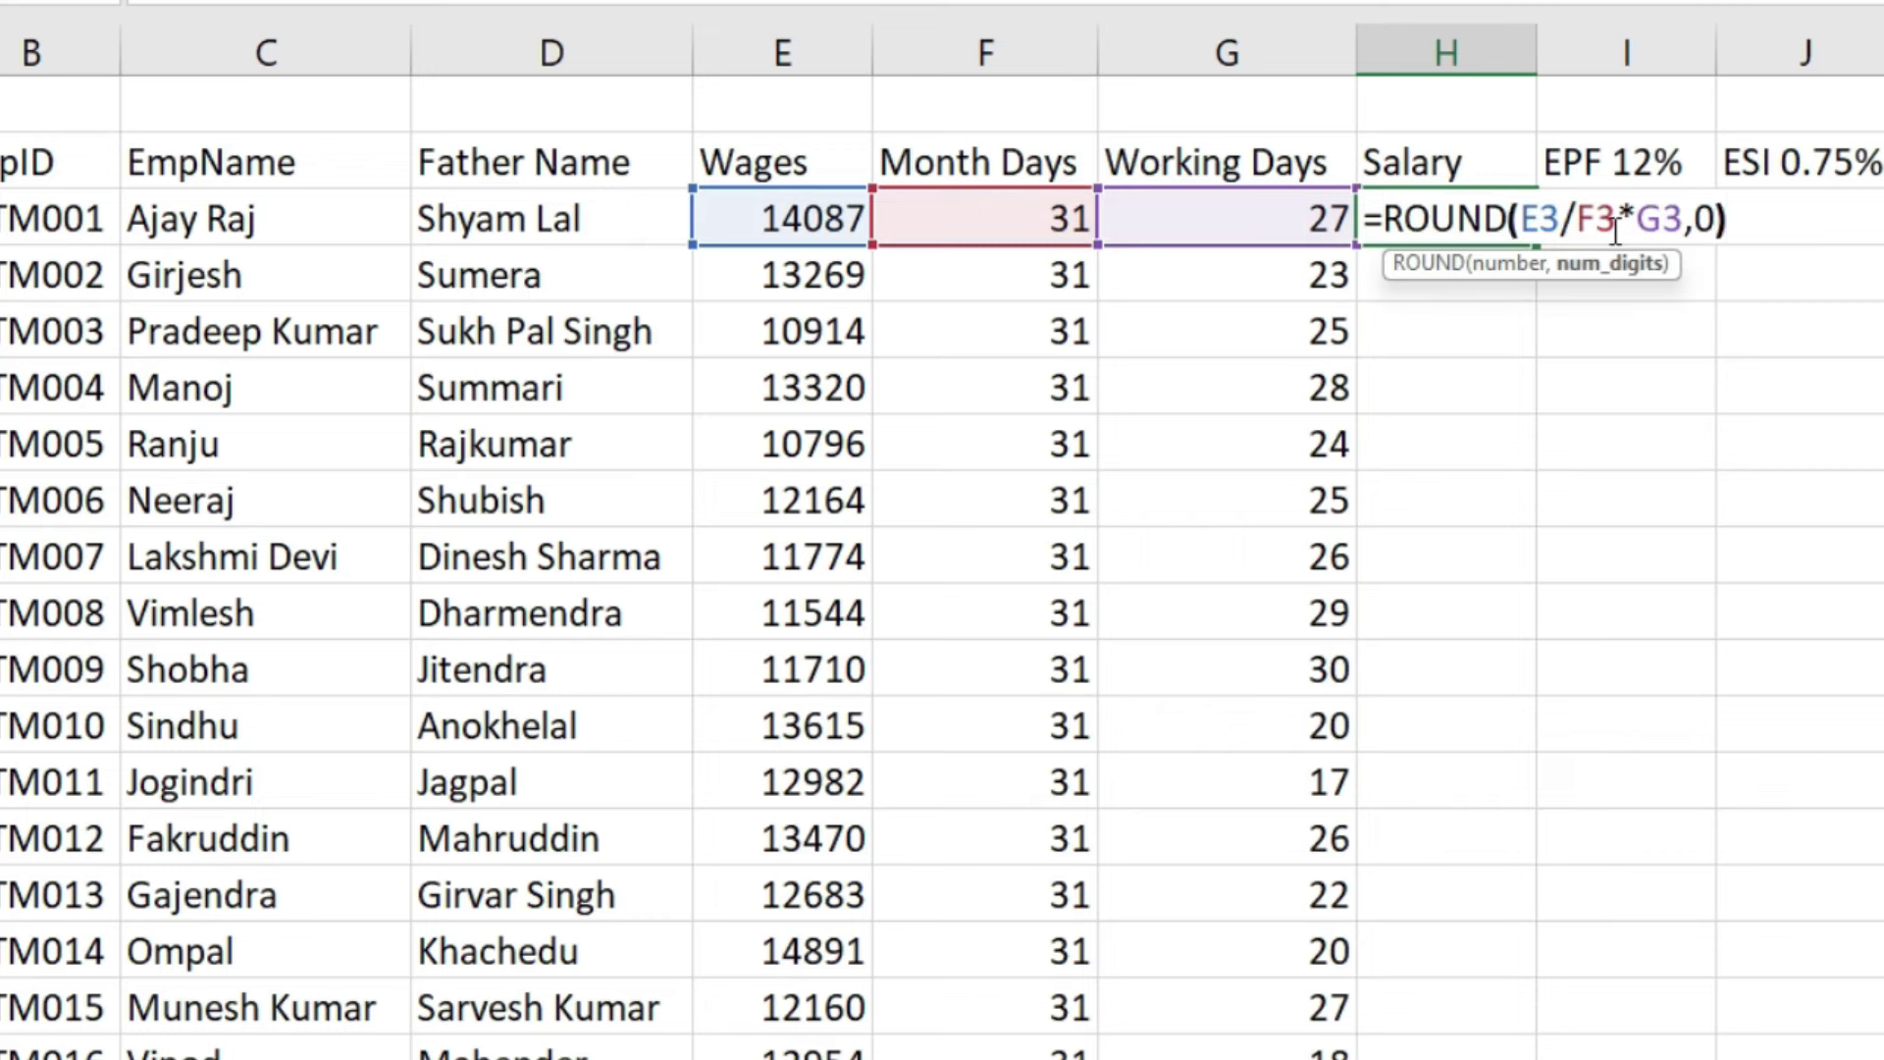
key(Return)
click(1516, 224)
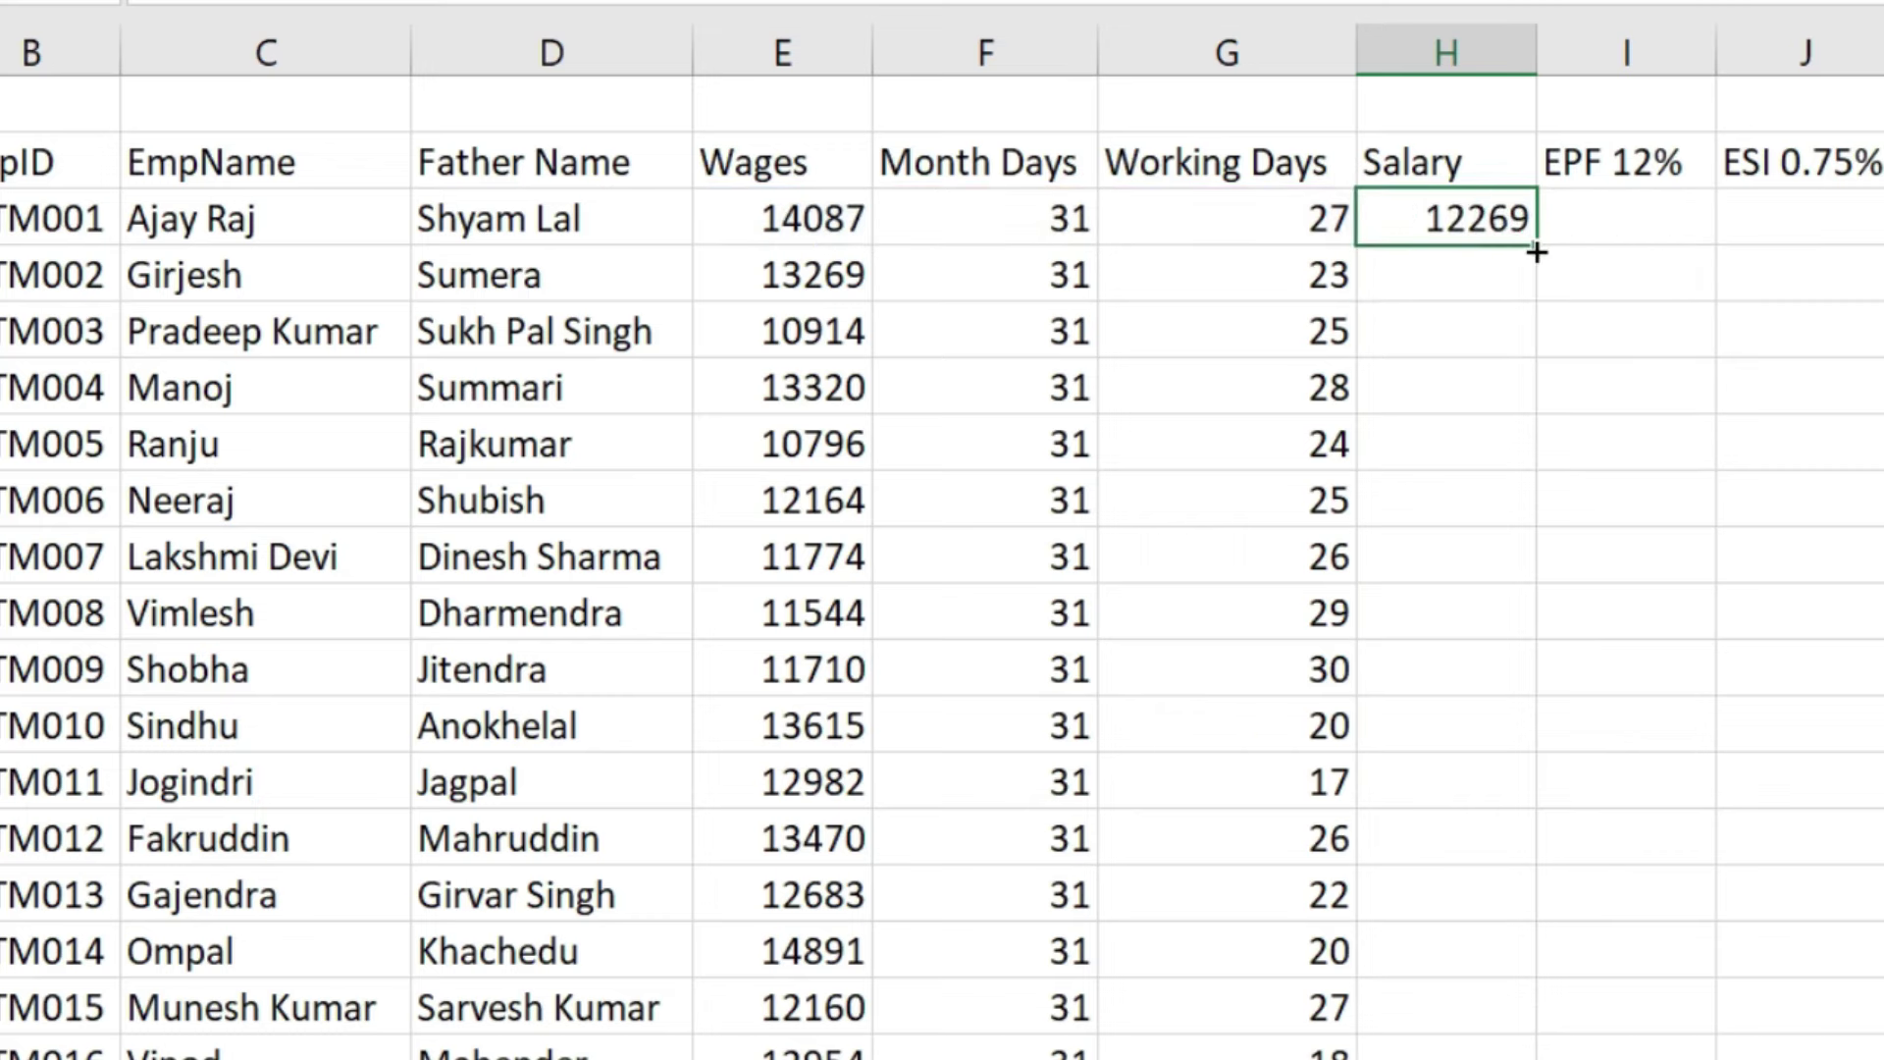
double_click(1537, 252)
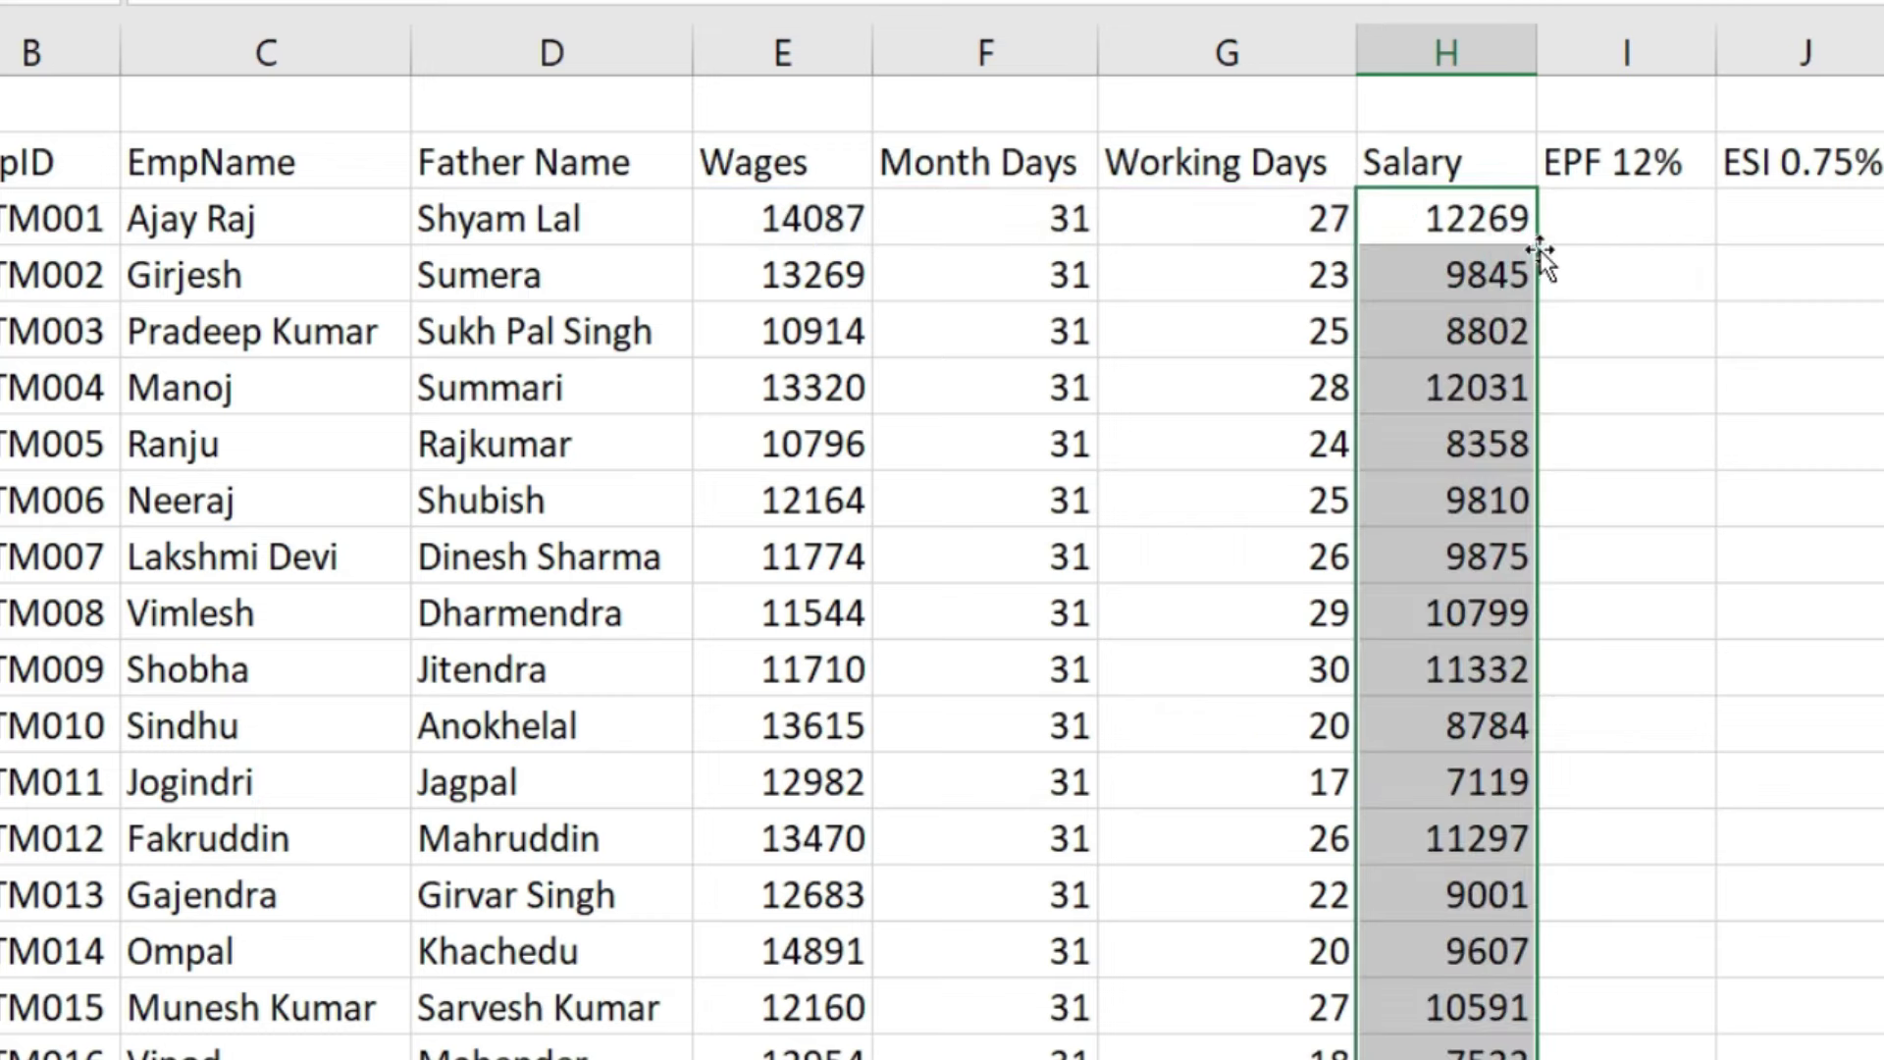
click(1605, 218)
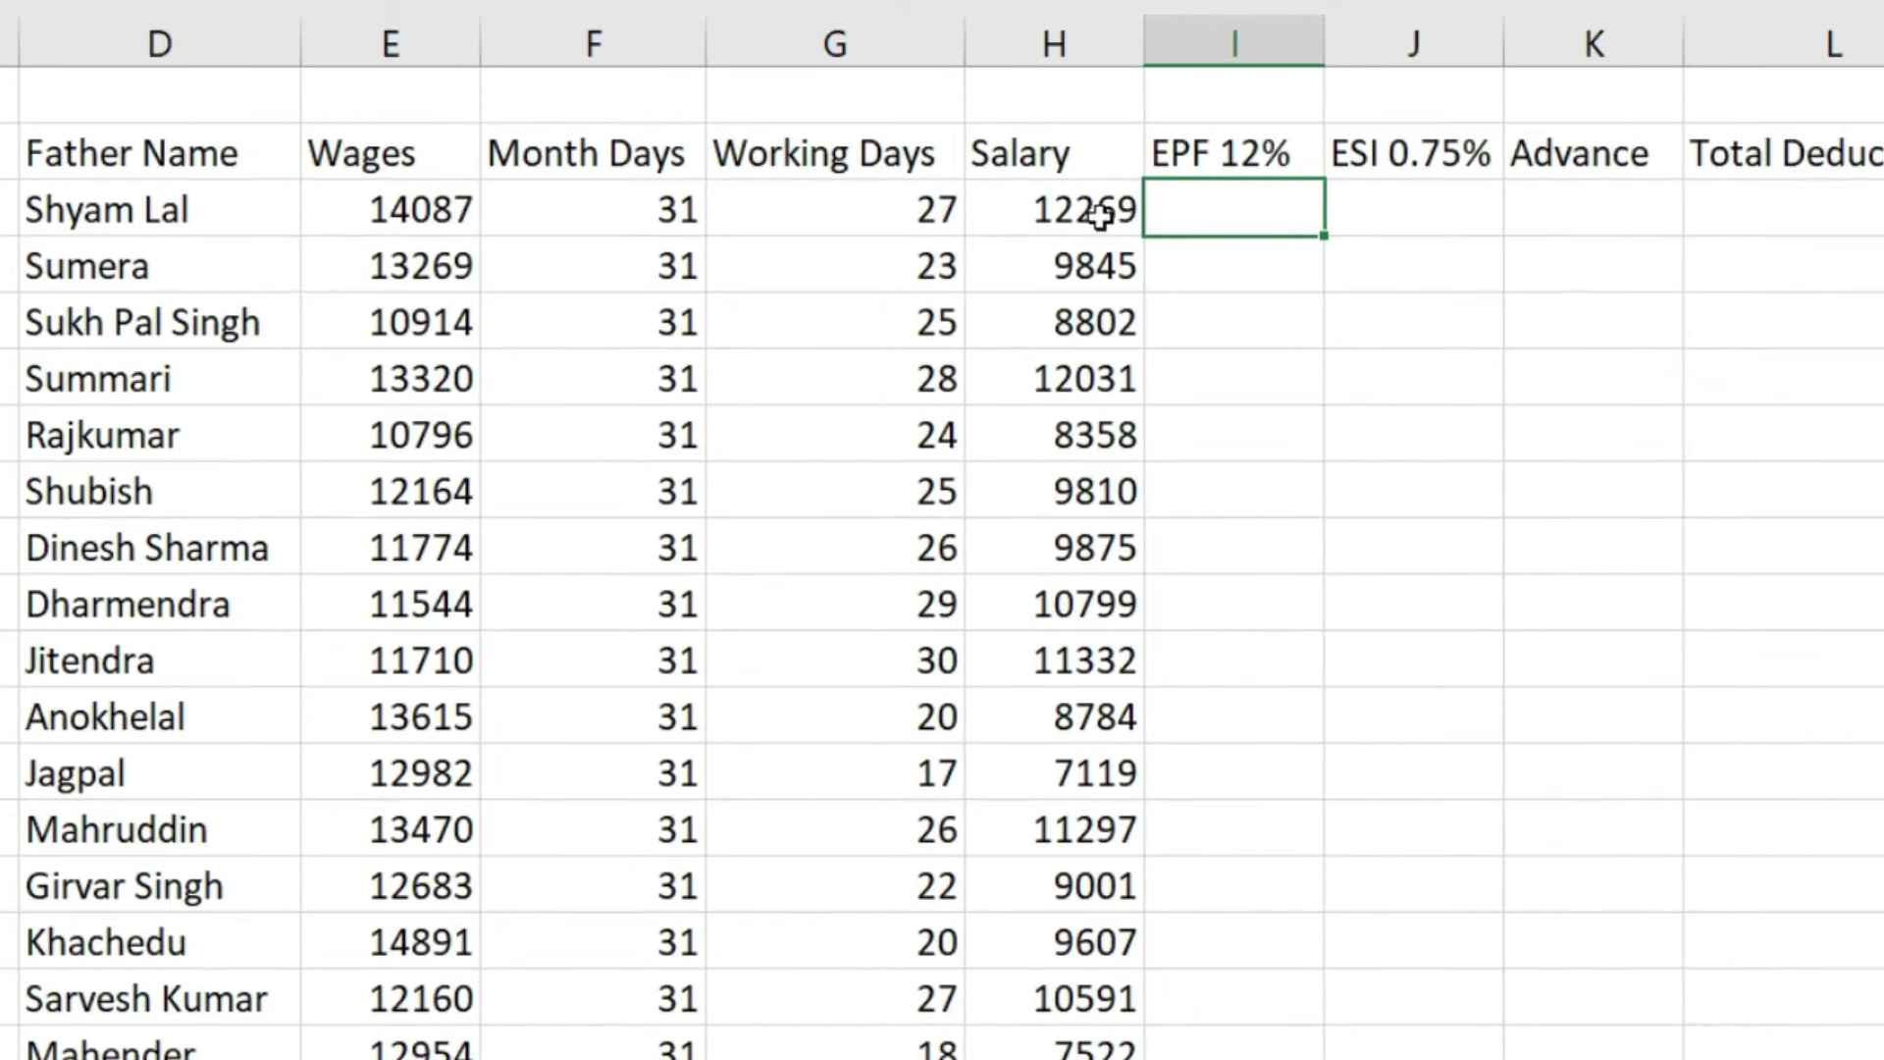
Enter the EPF formula =H3*12% in I3.
drag(1084, 208, 1089, 716)
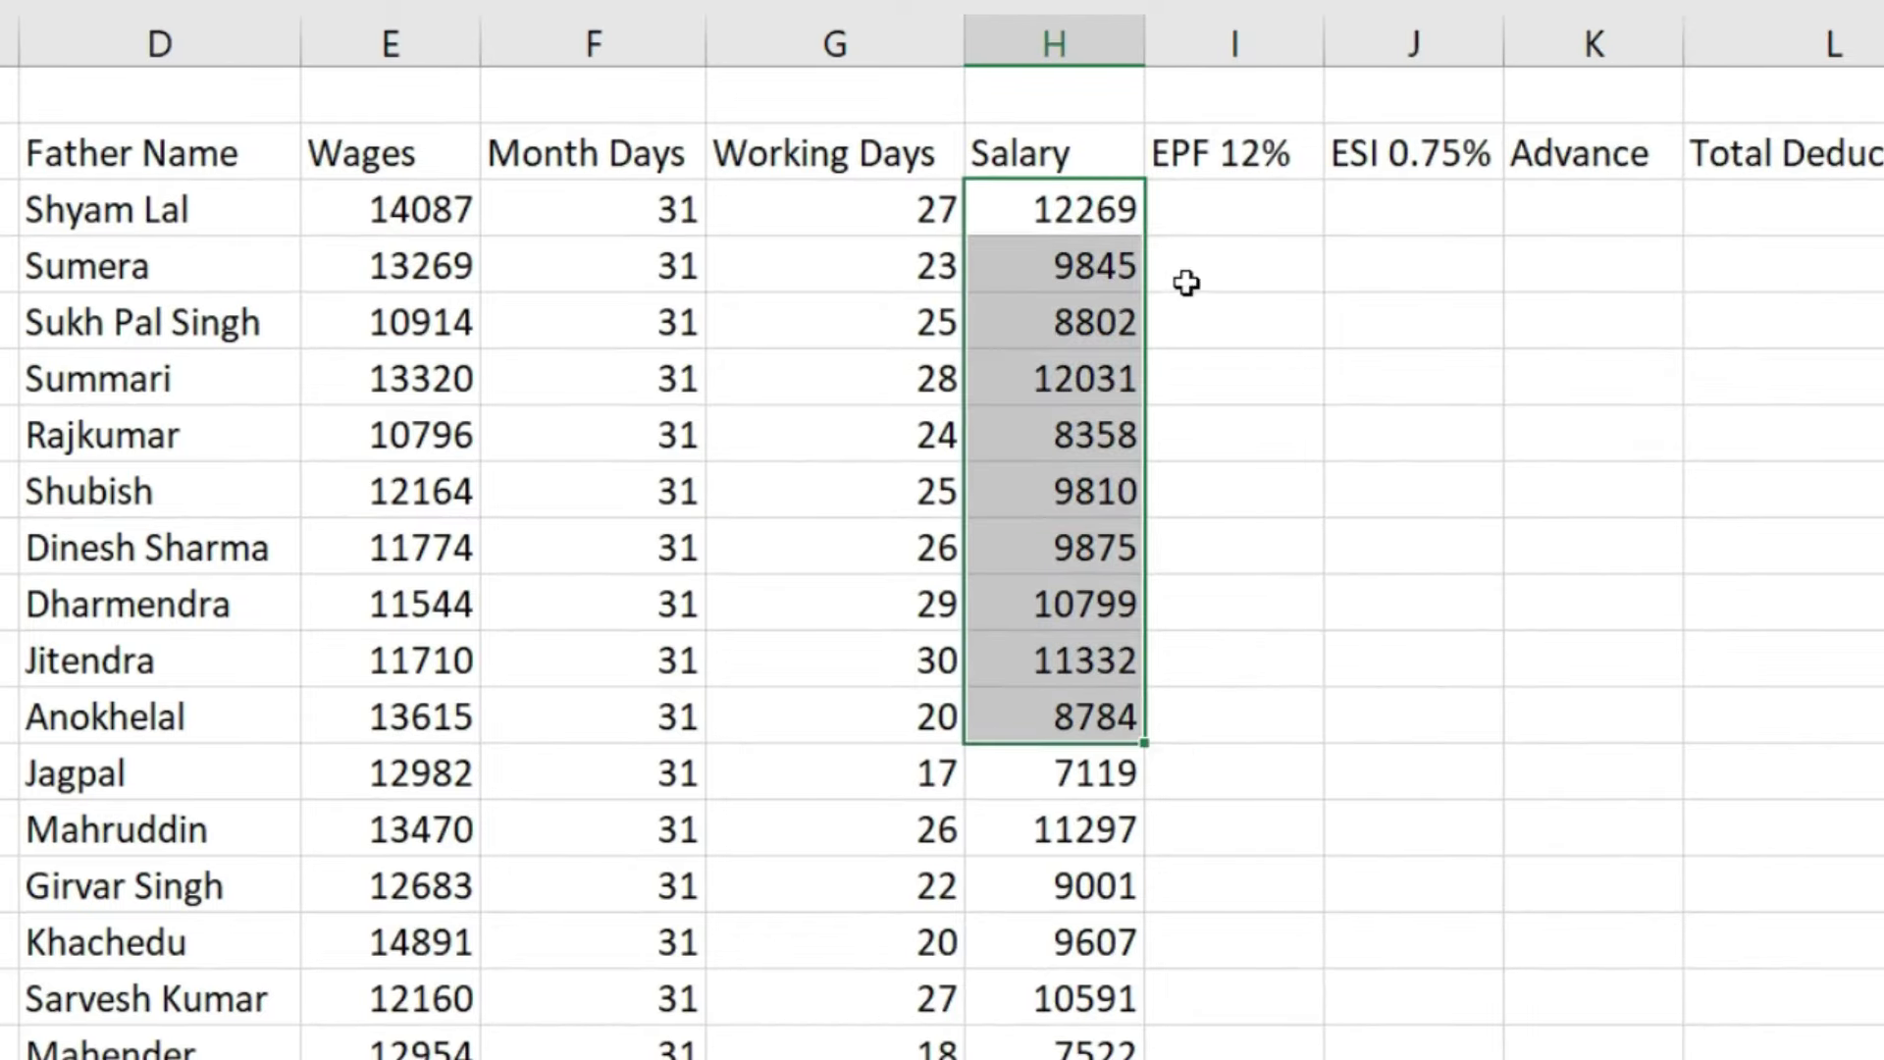
click(1229, 211)
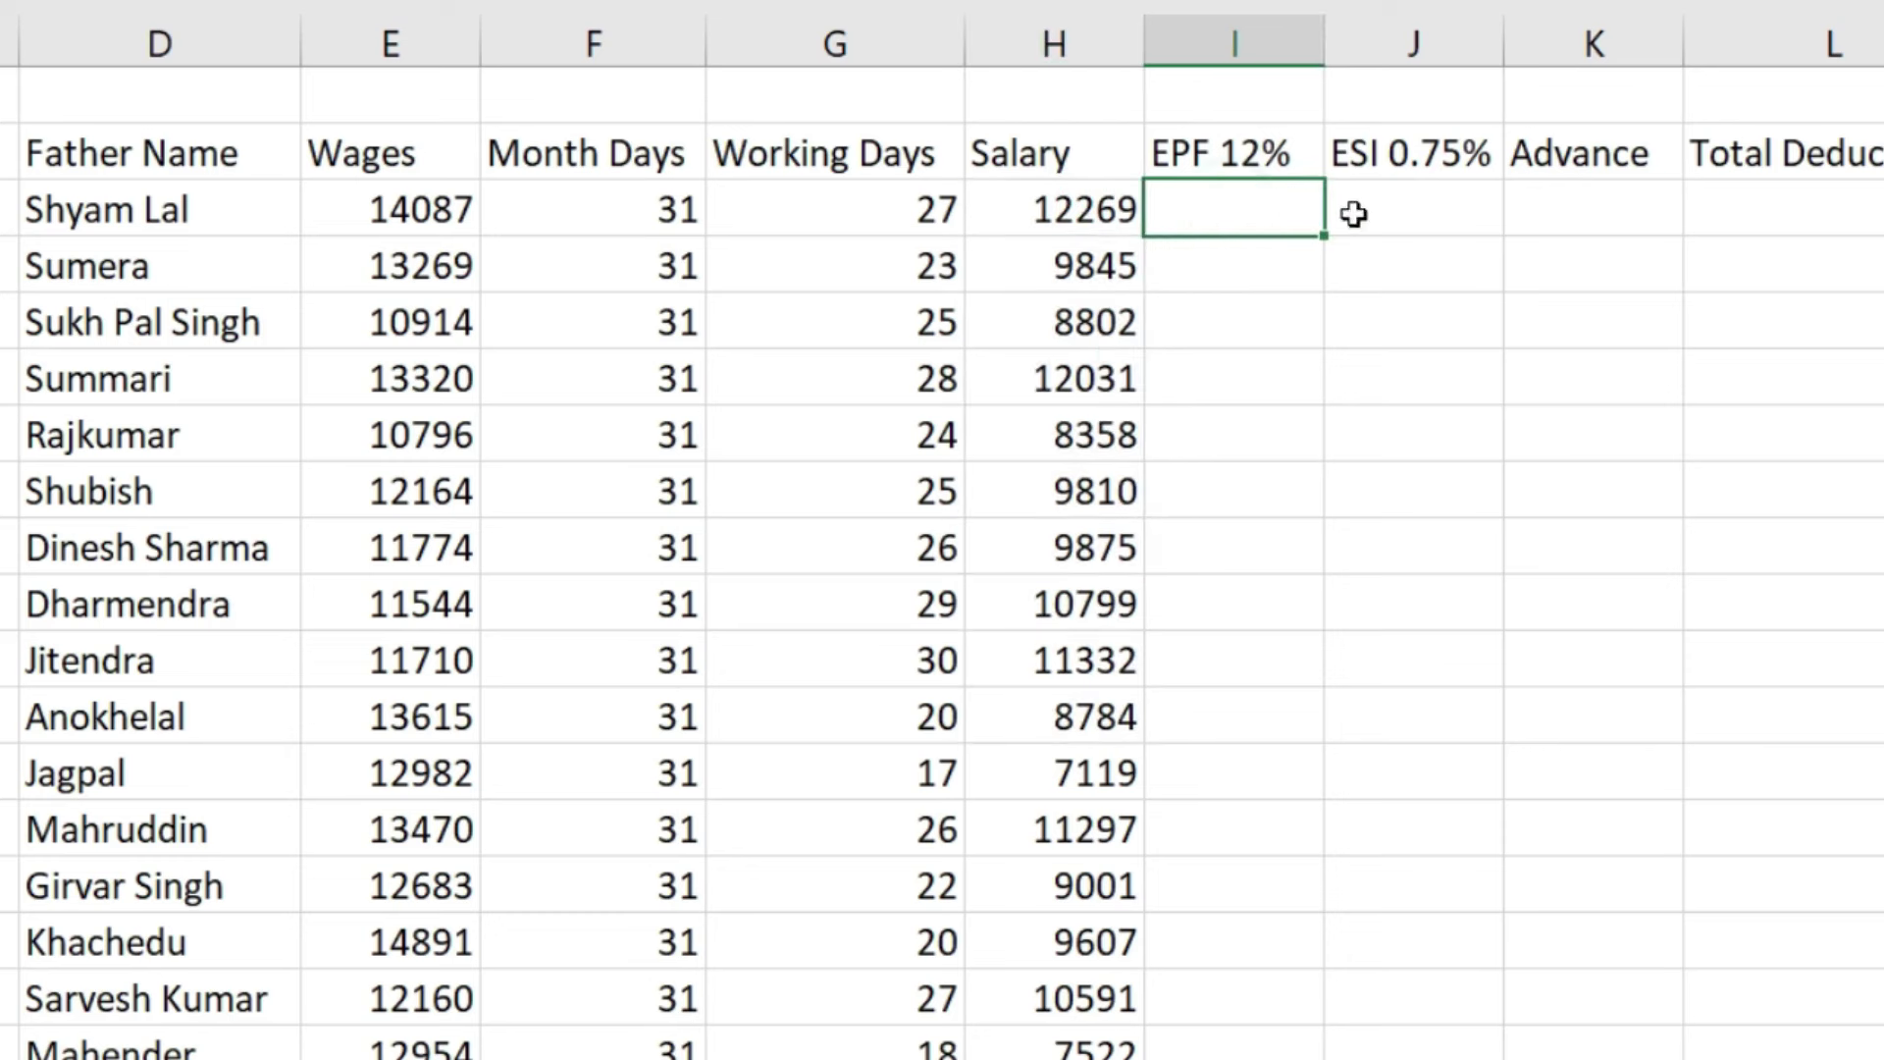
click(1405, 222)
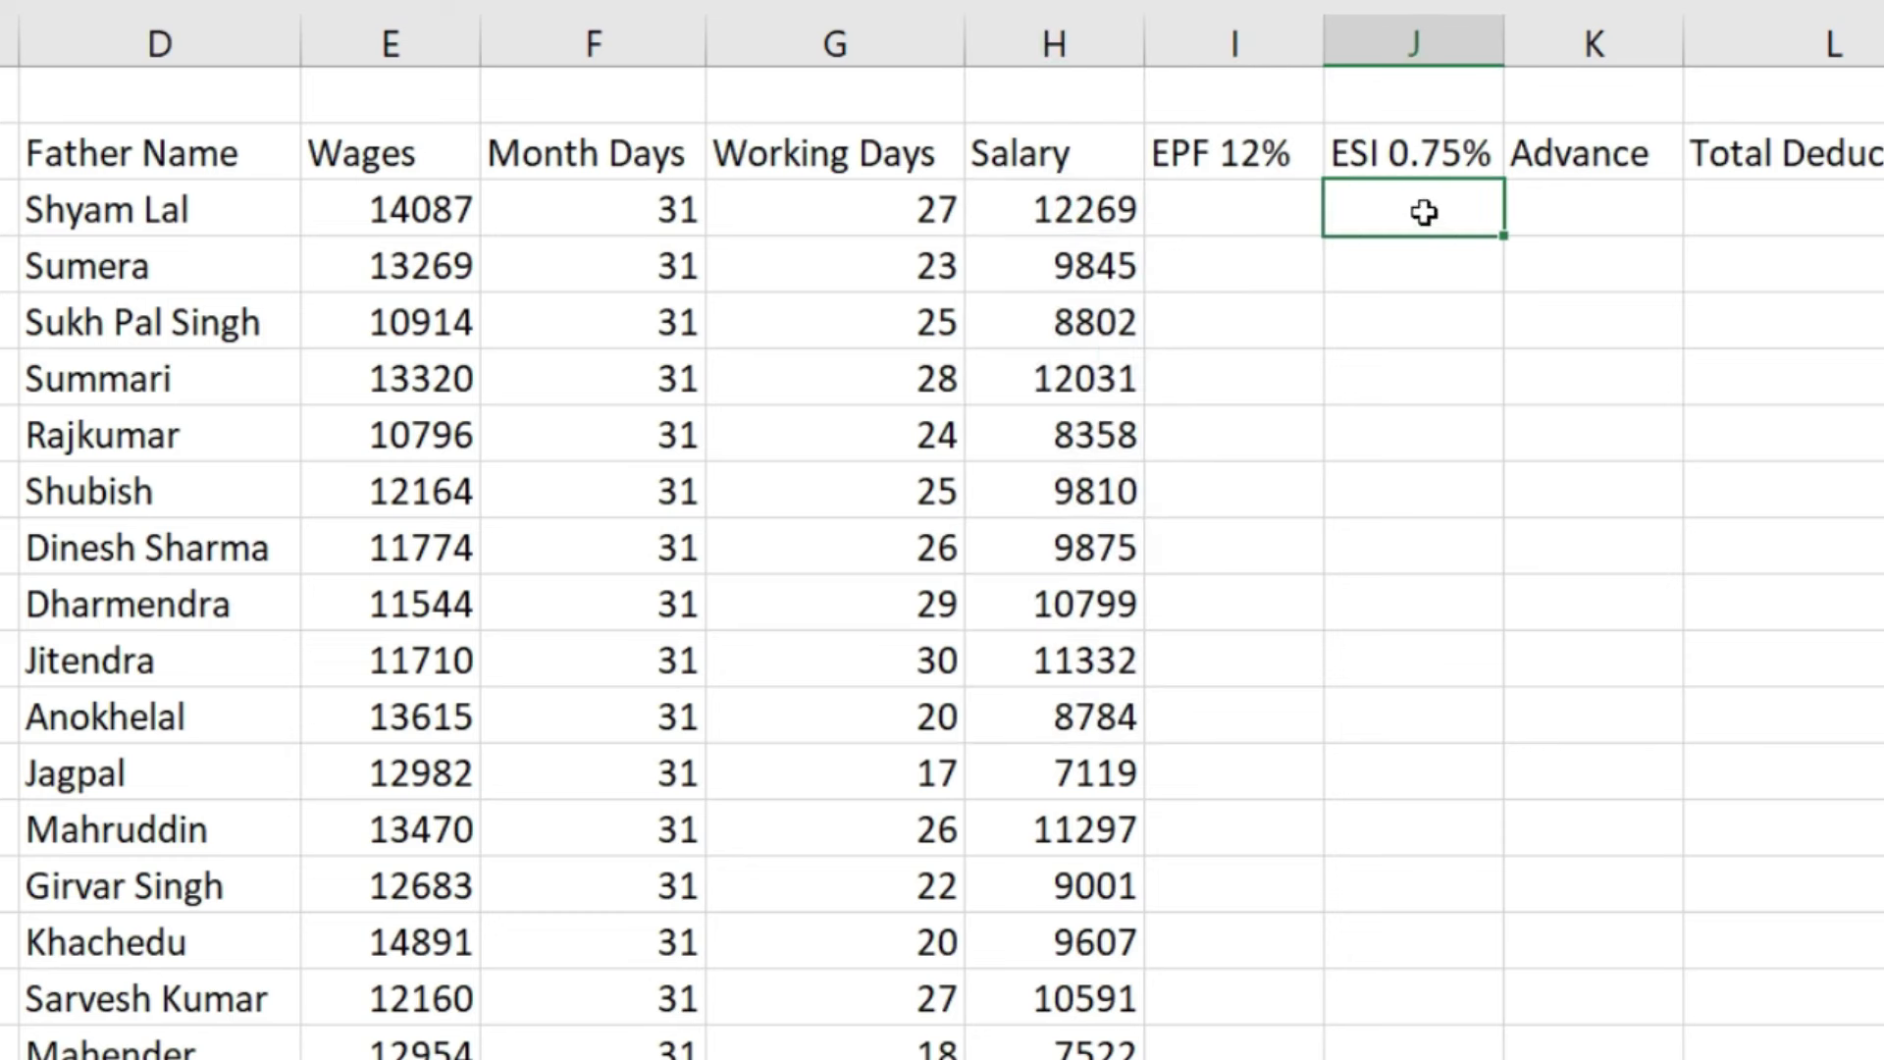
click(1212, 215)
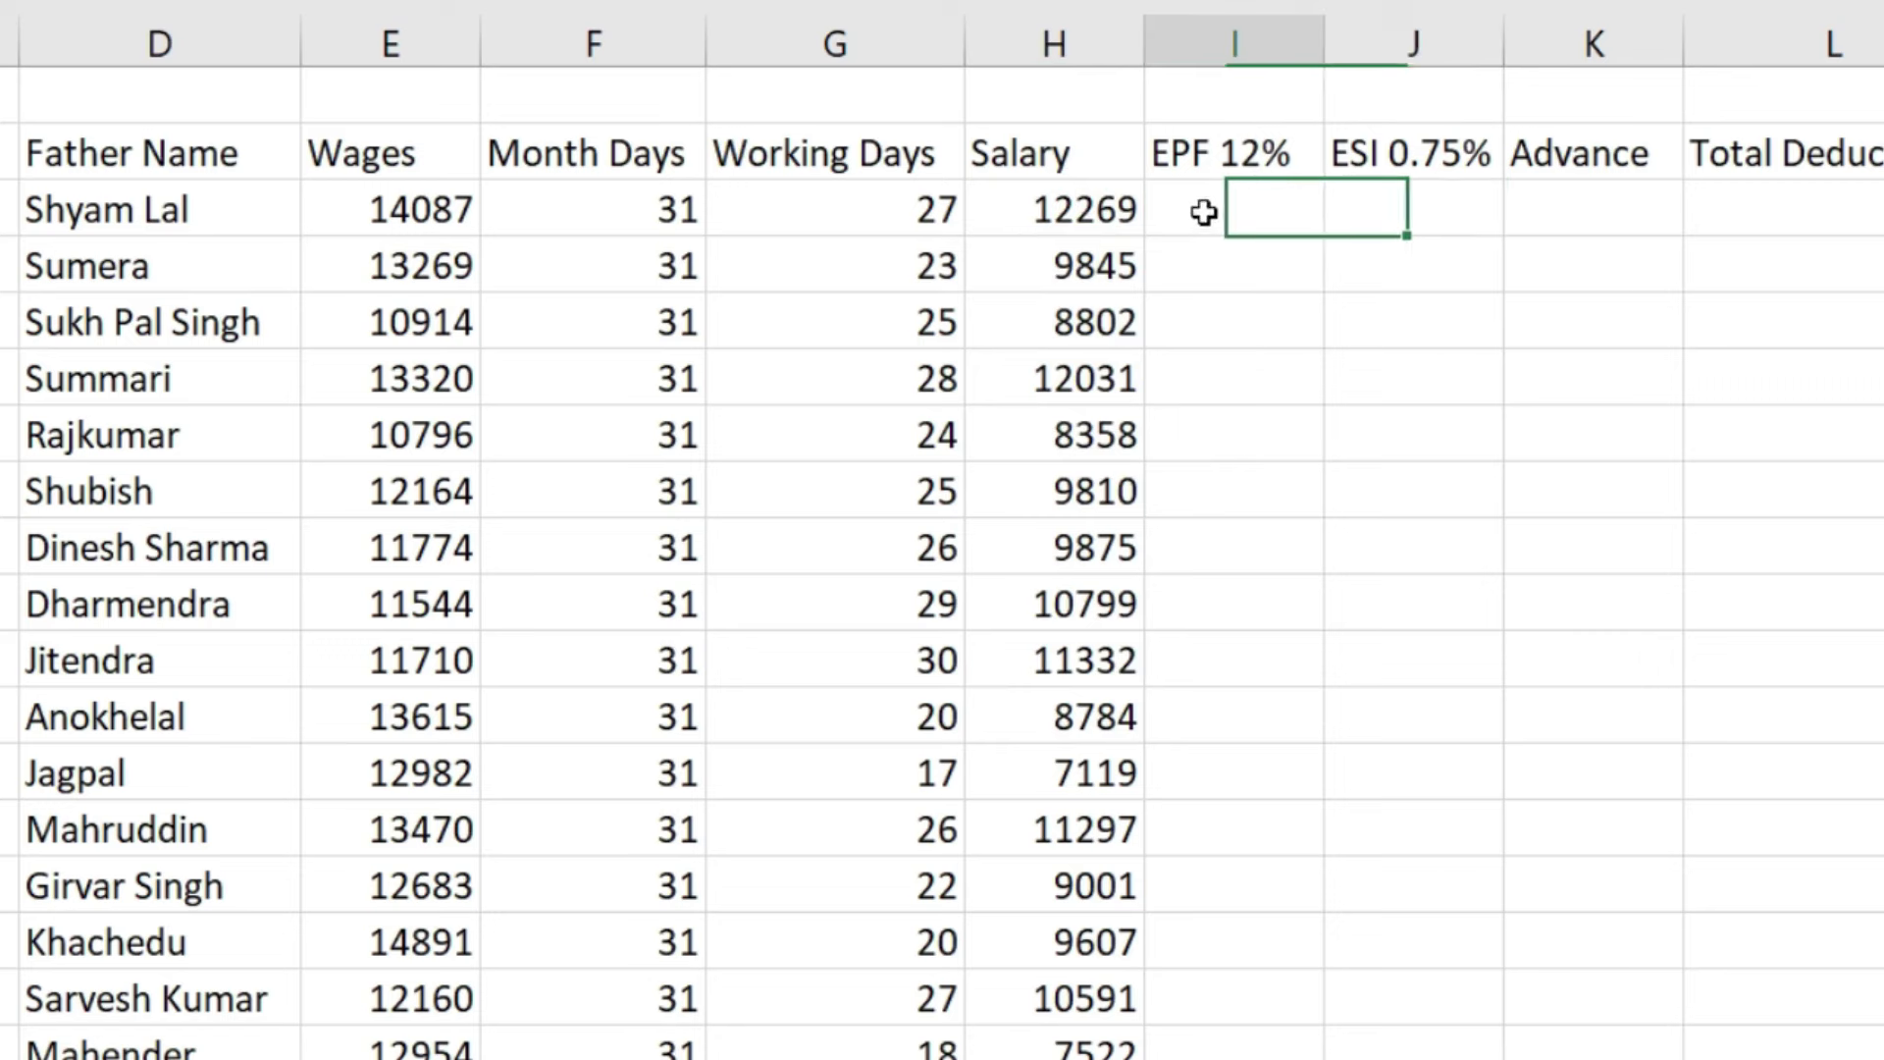
text(=)
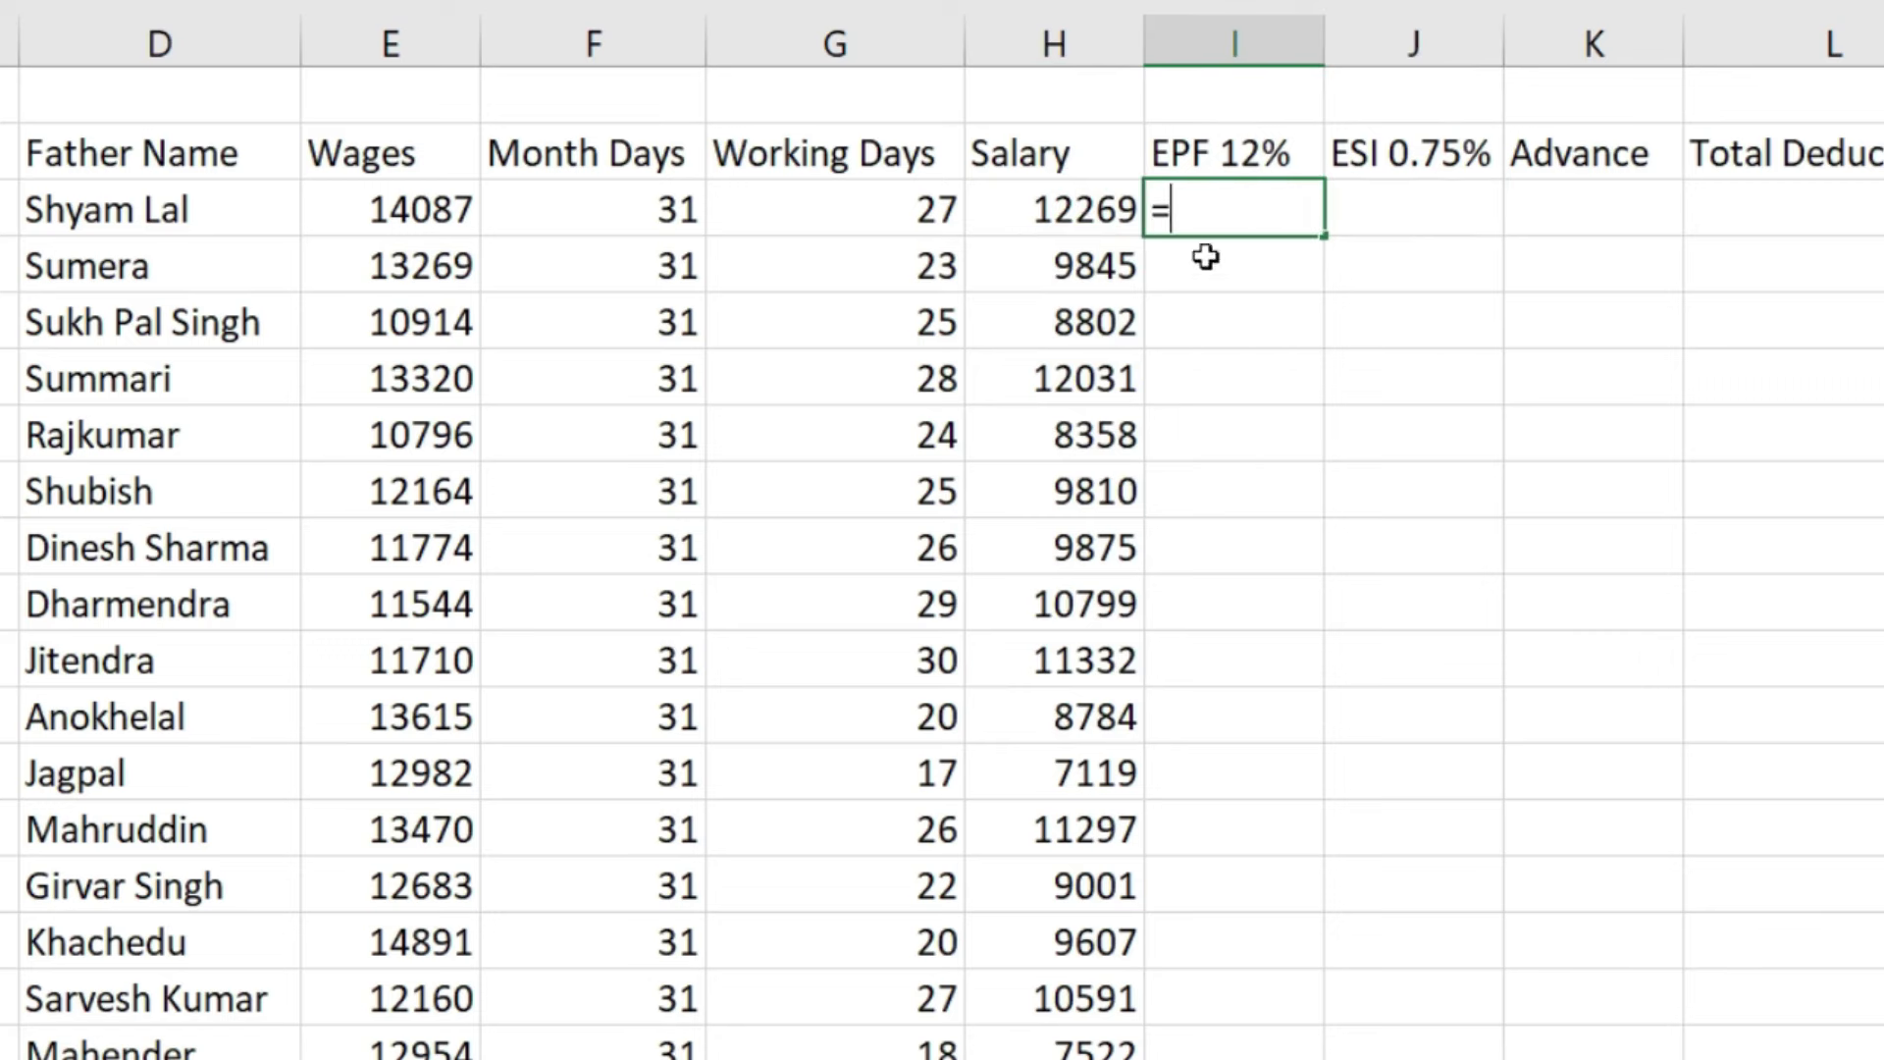
click(328, 209)
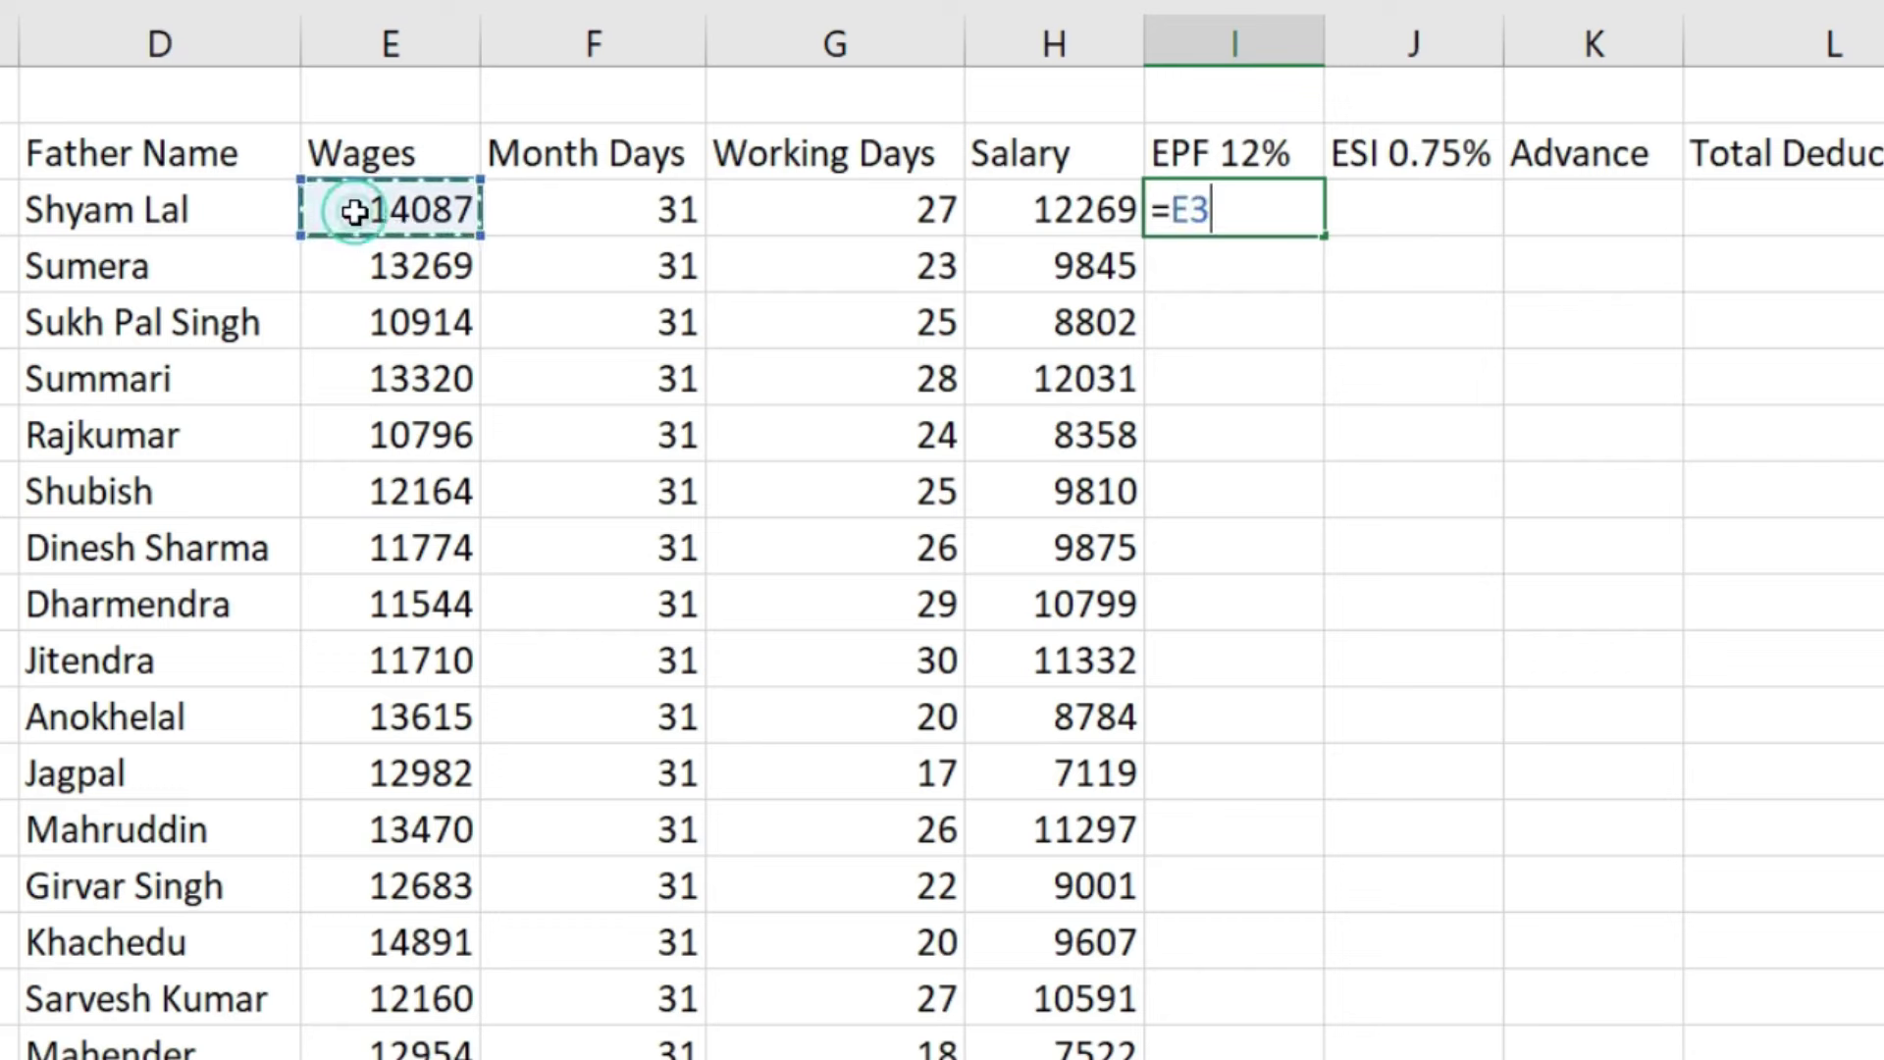
click(1063, 215)
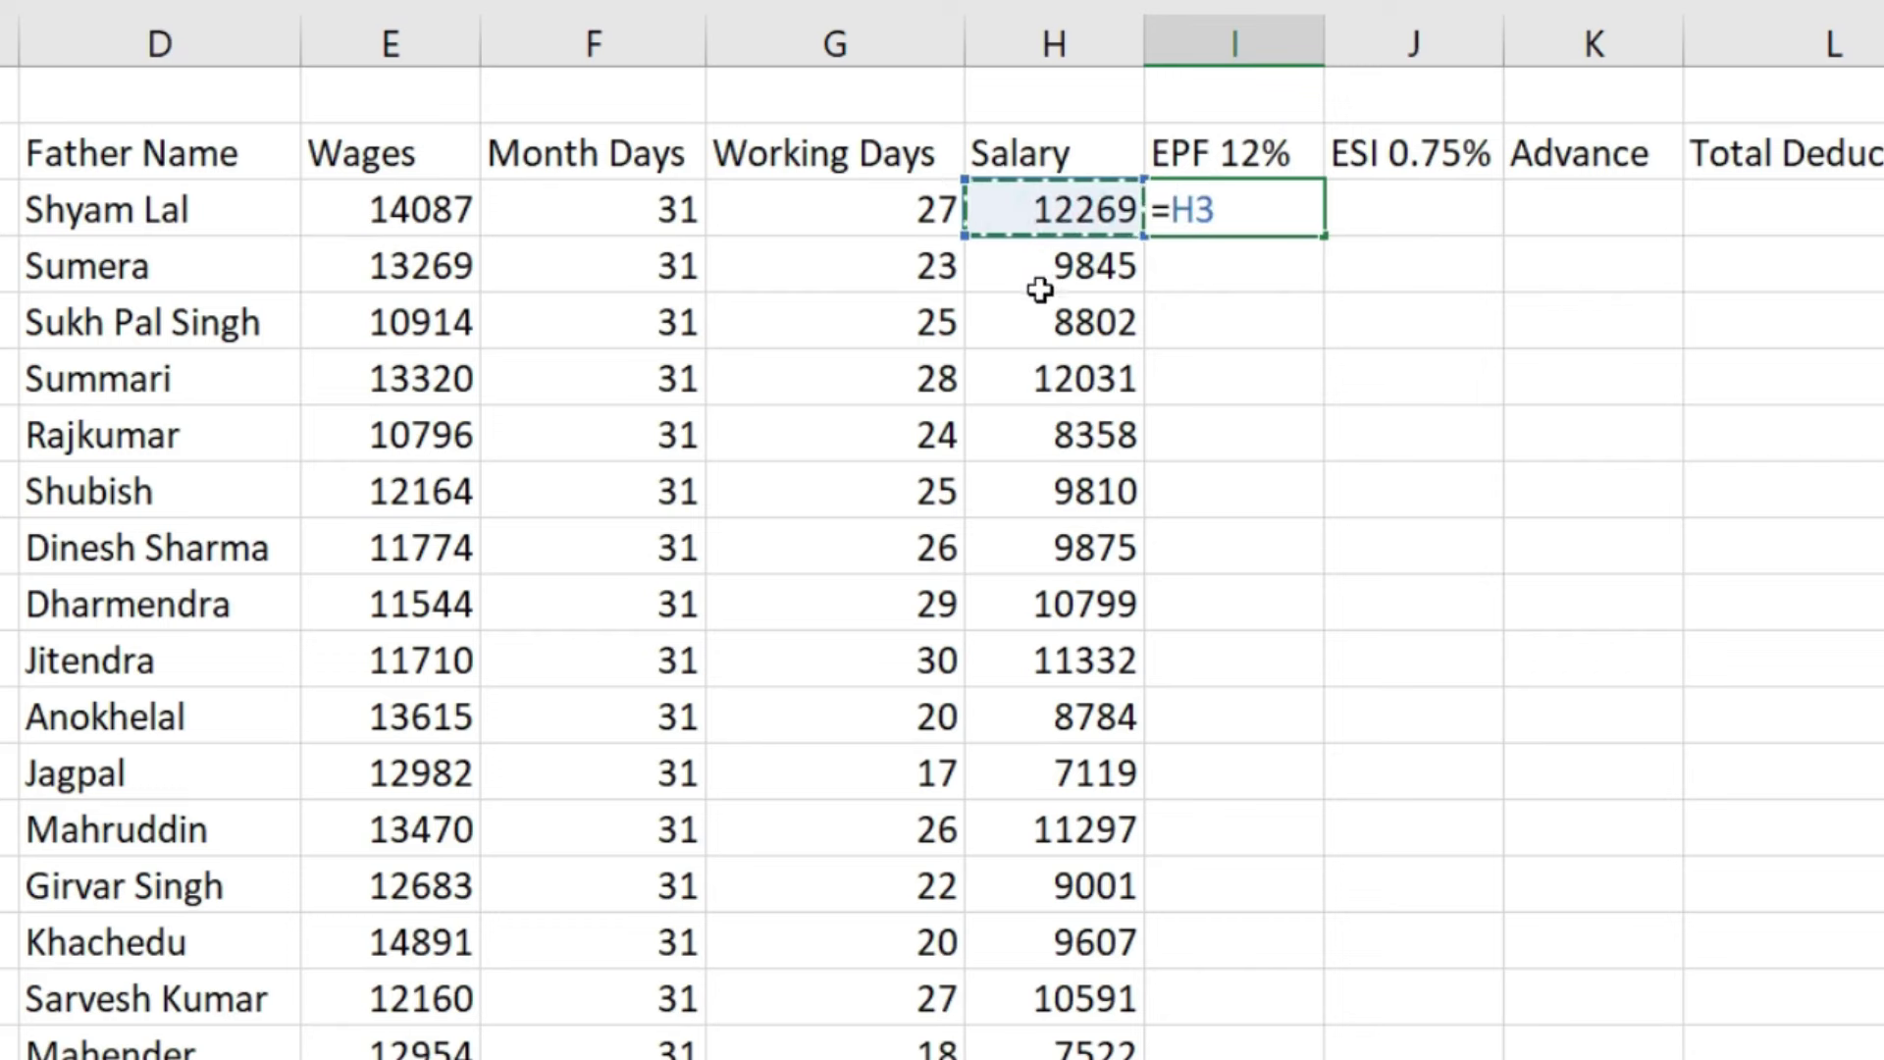
text(*12)
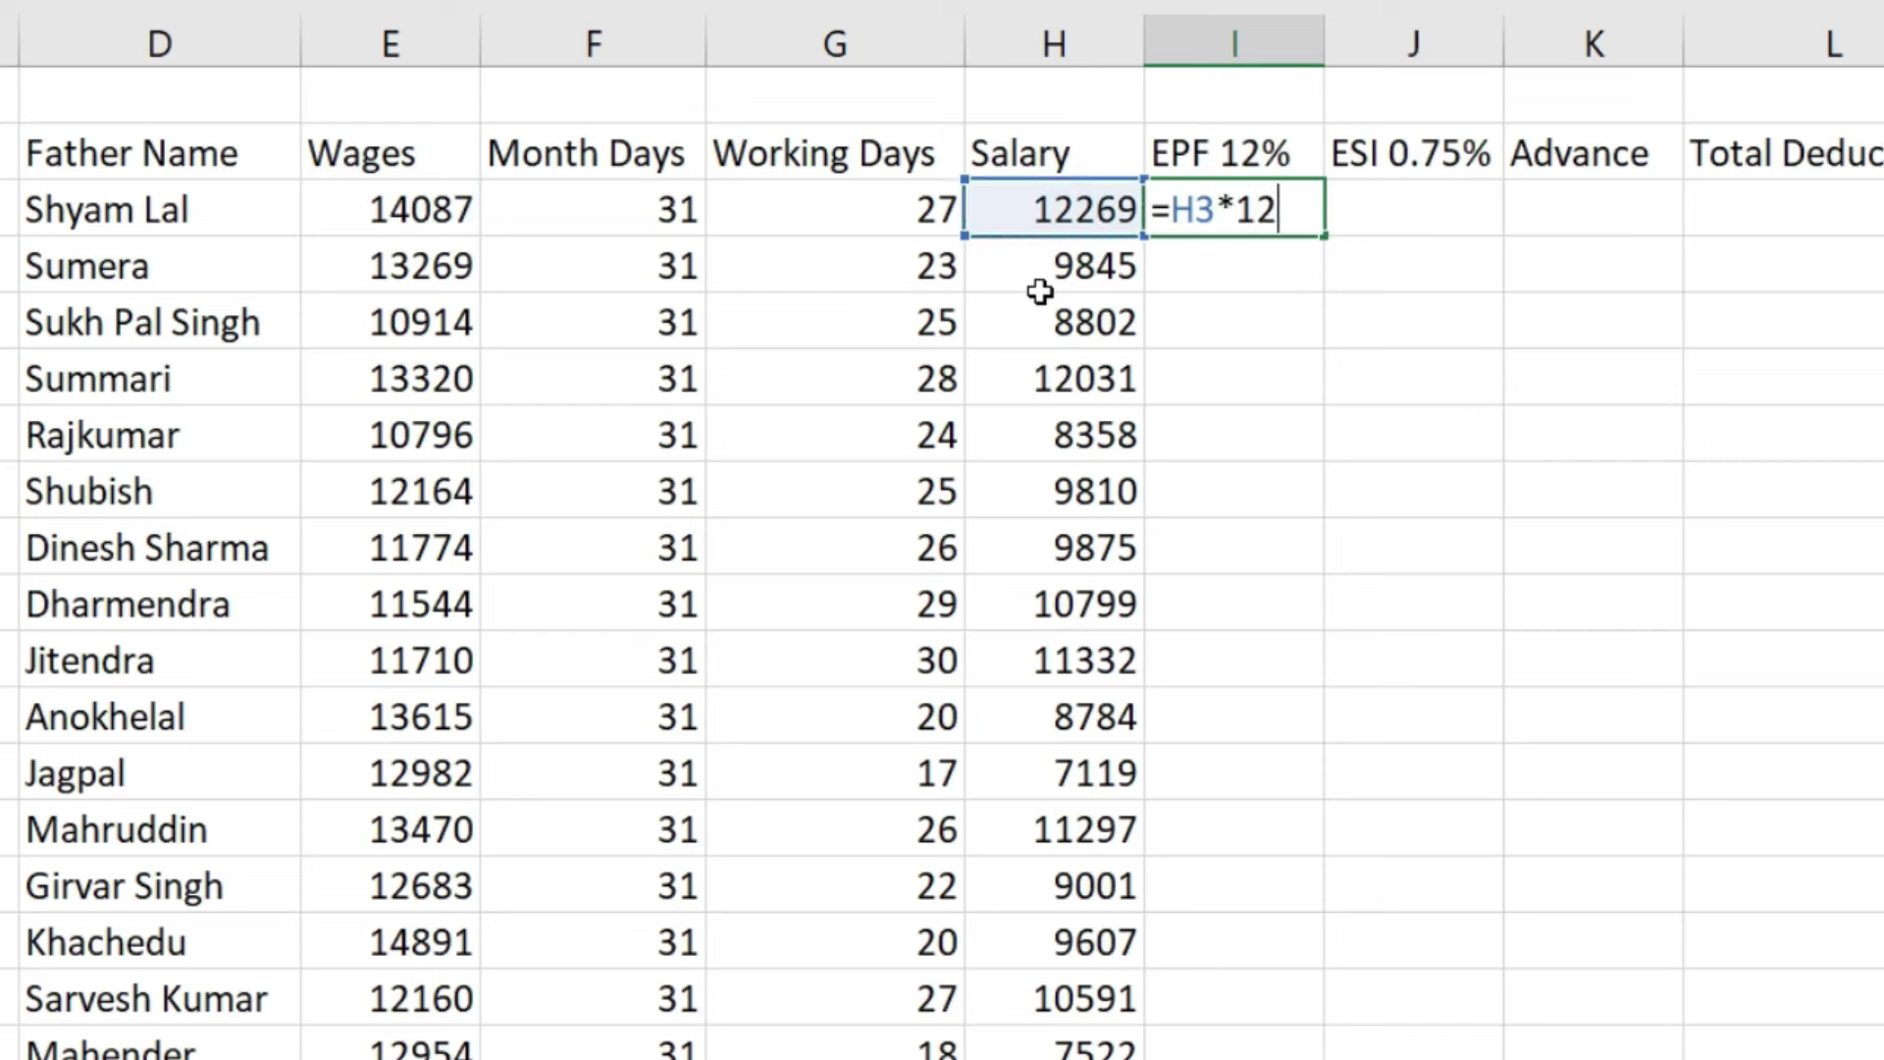
text(%)
key(Return)
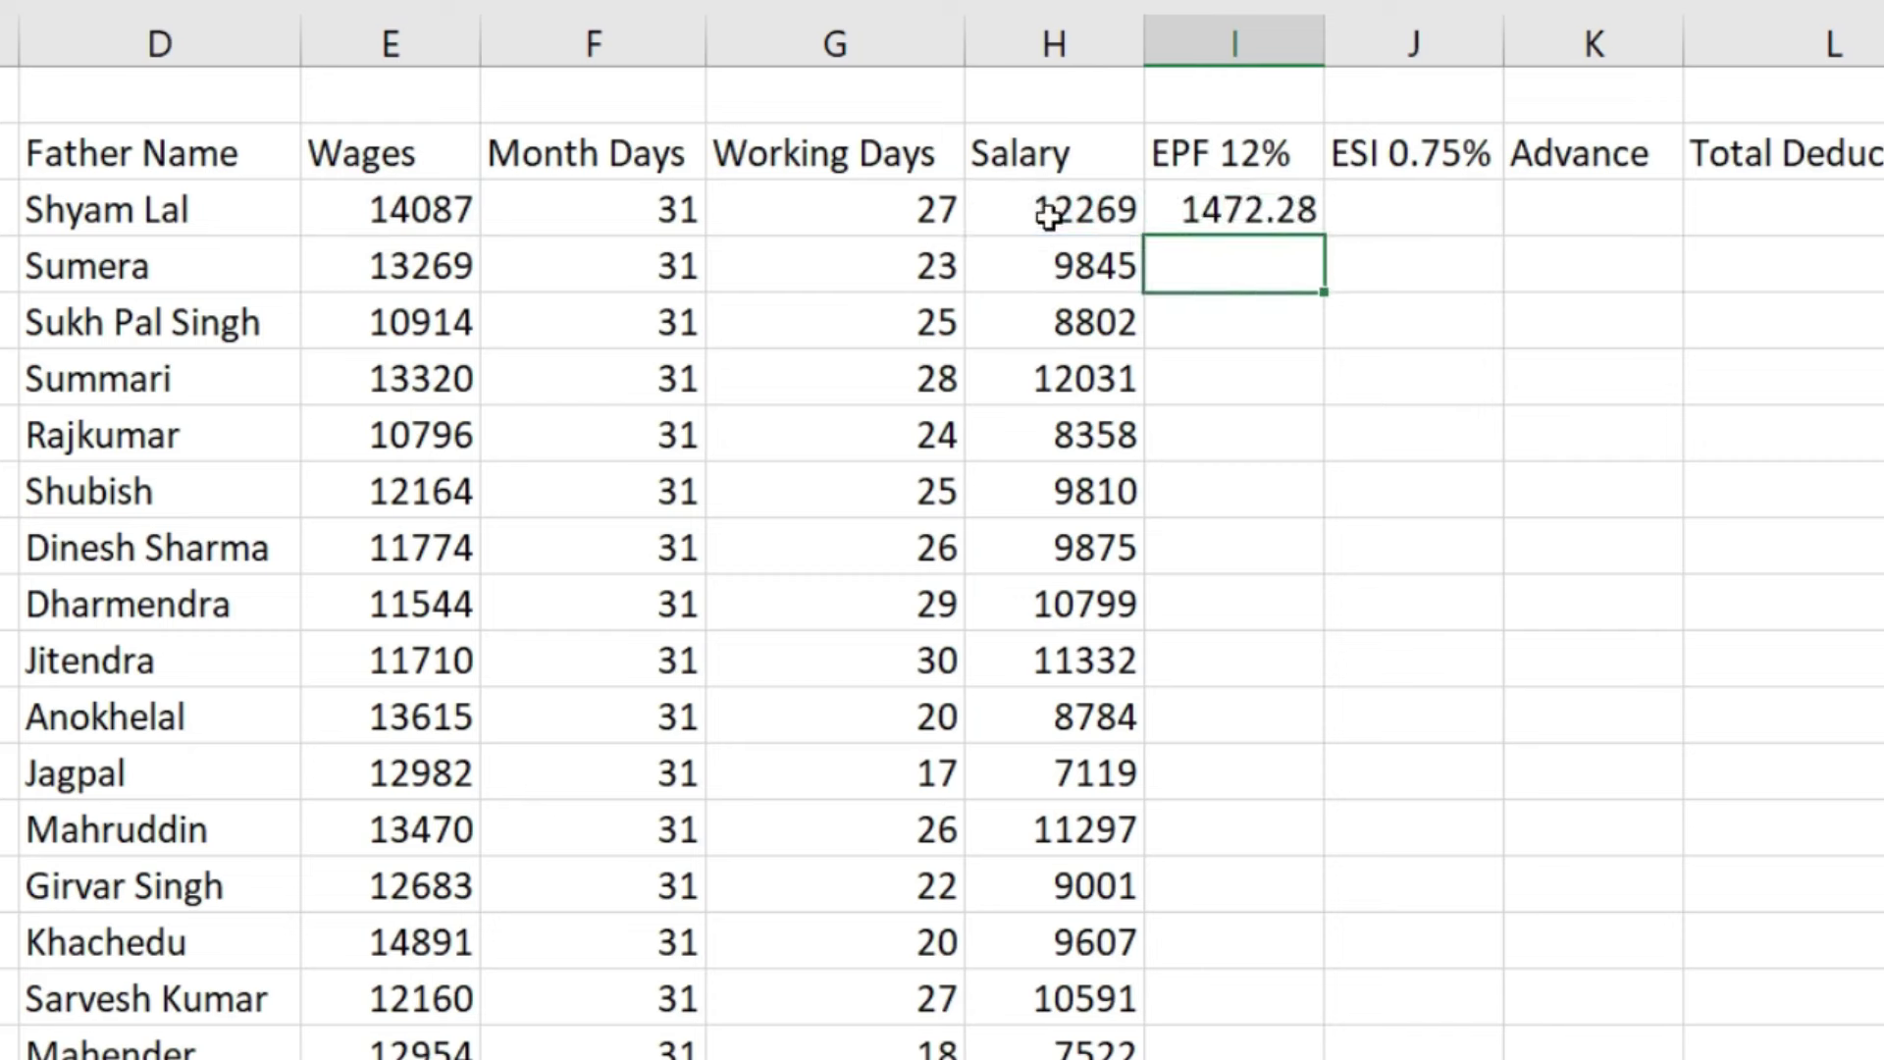
Wrap the EPF formula in ROUND to 0 decimals and fill it down column I.
key(Up)
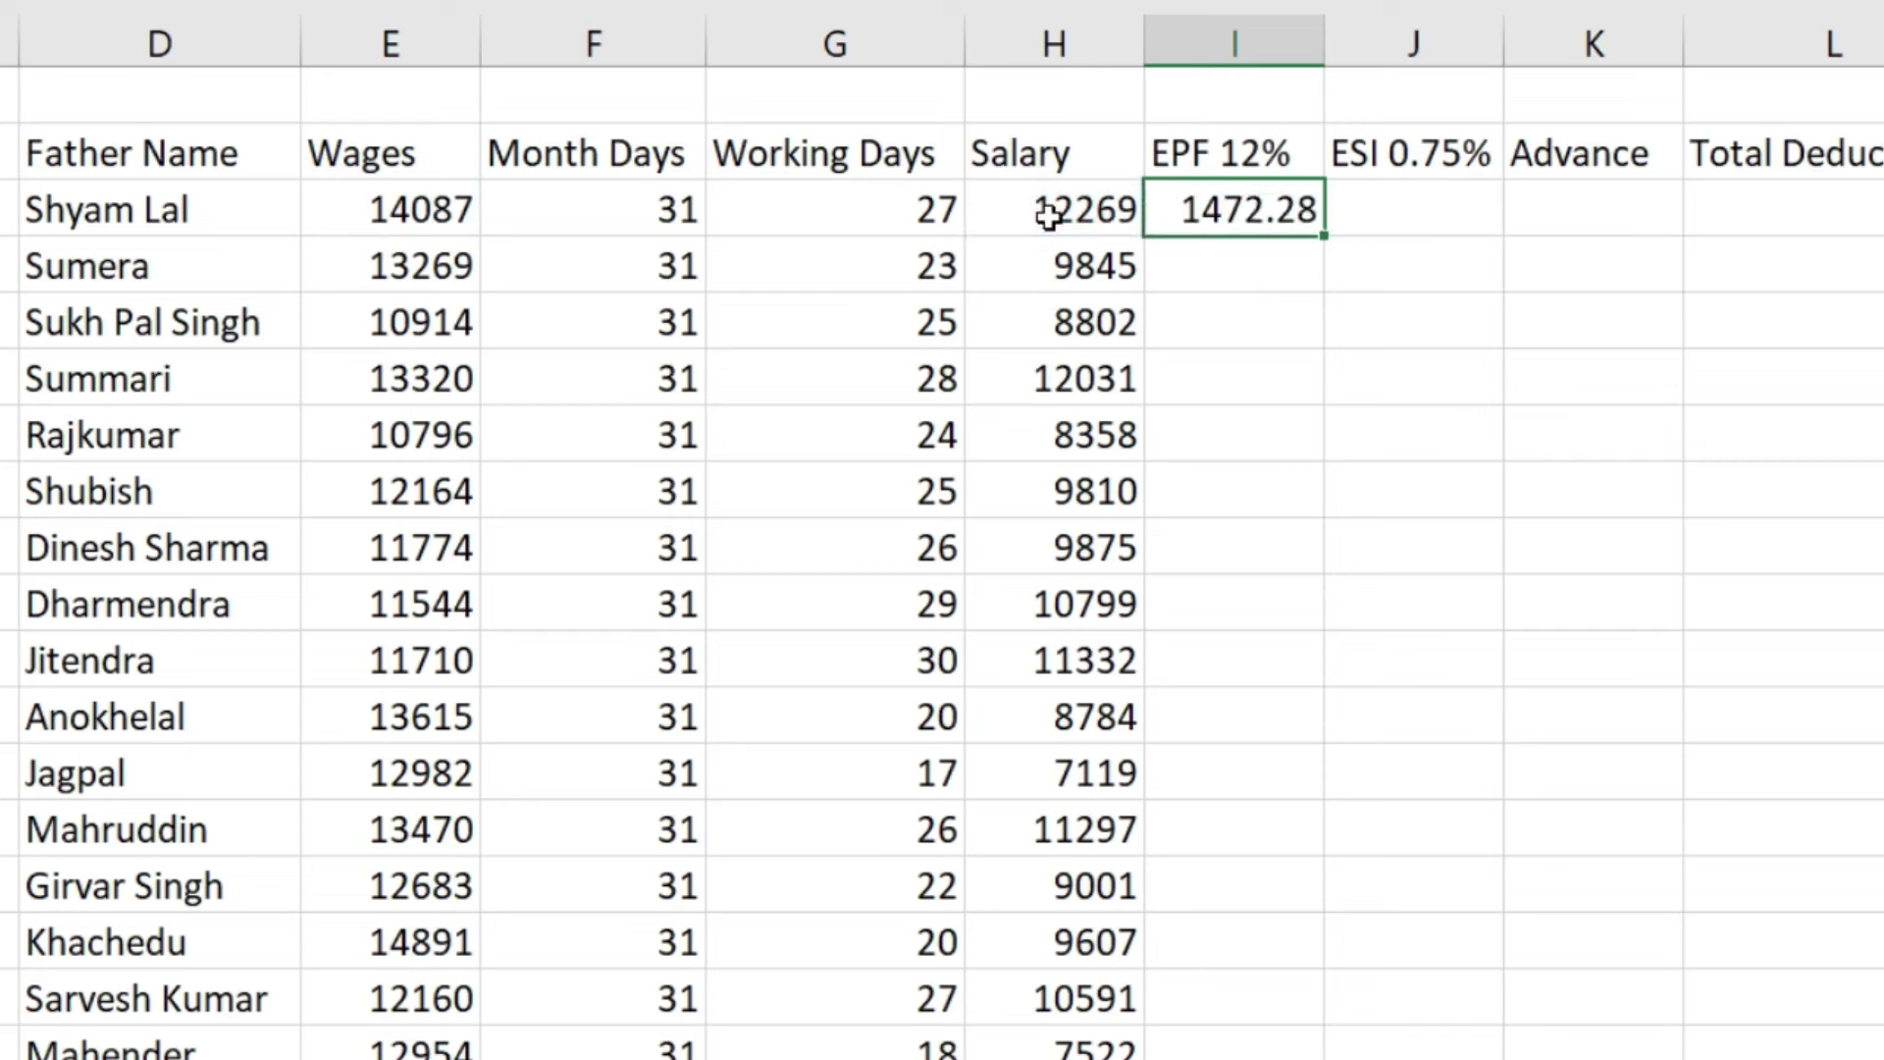
key(F2)
click(1177, 209)
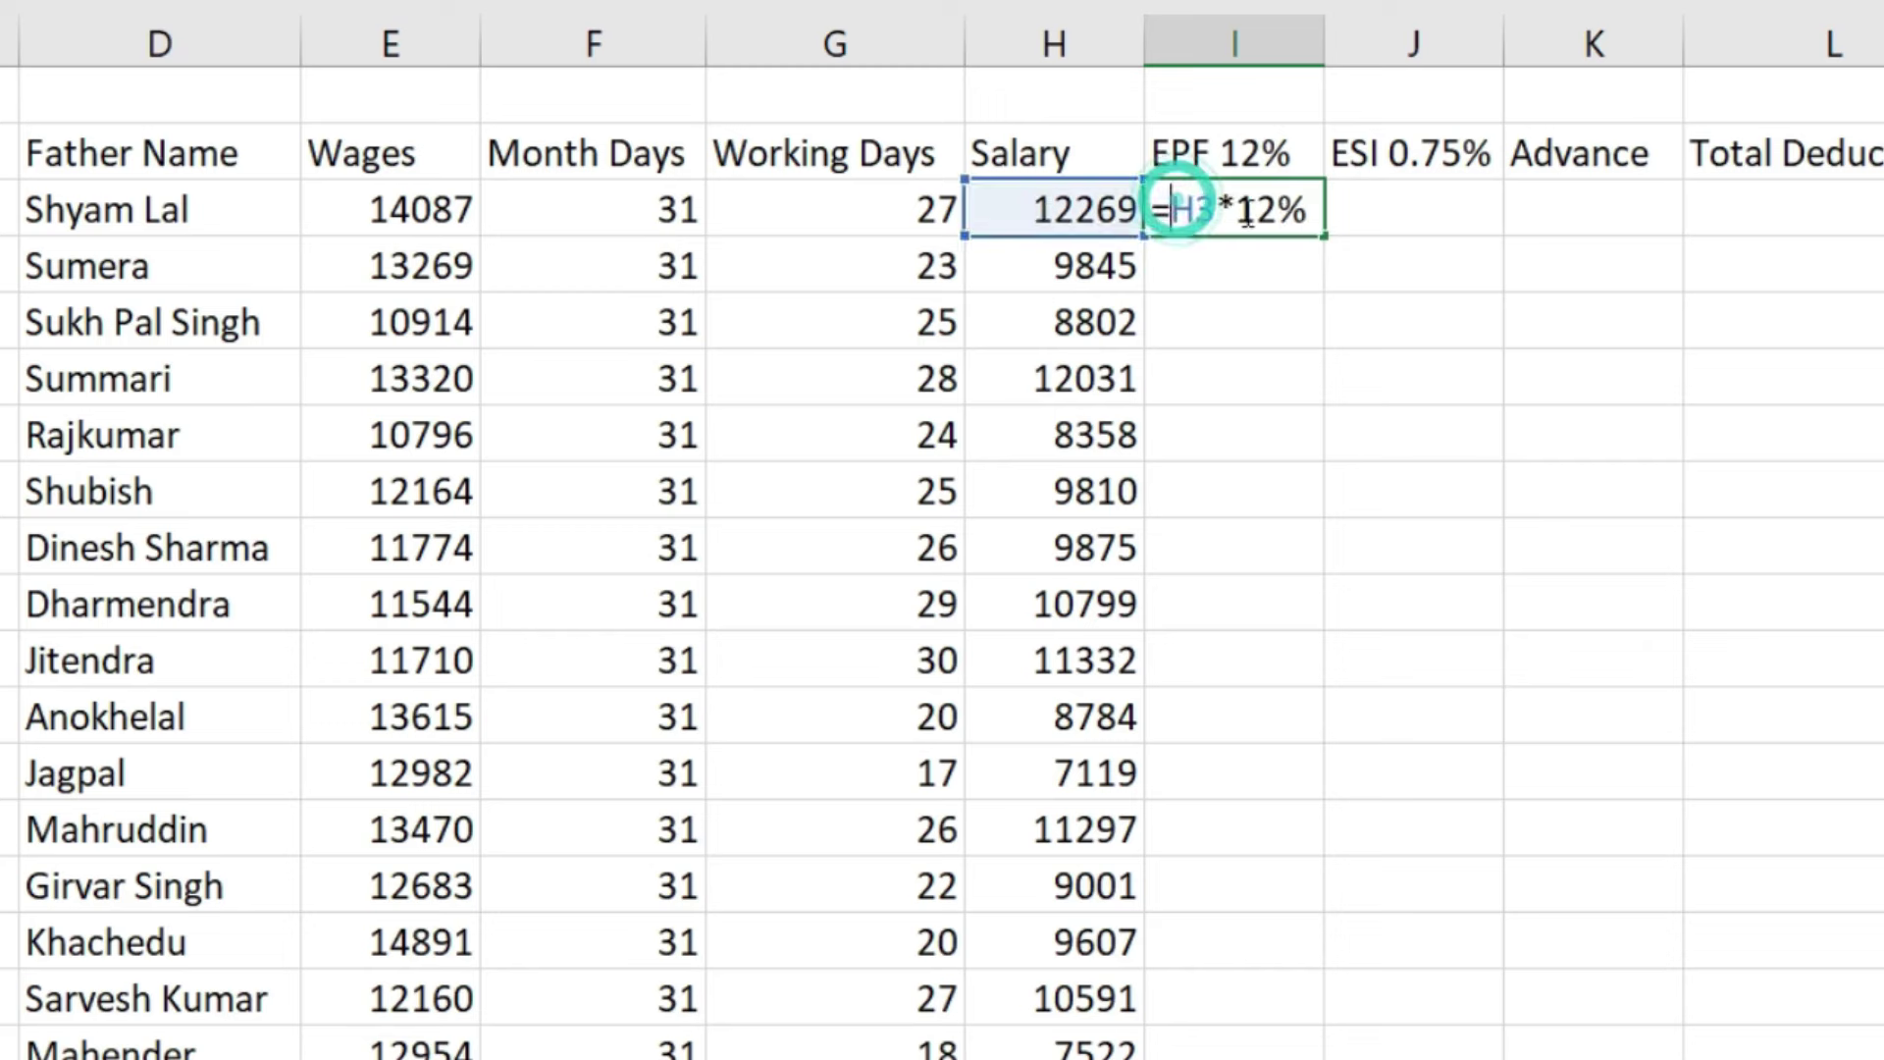
text(rou)
key(Tab)
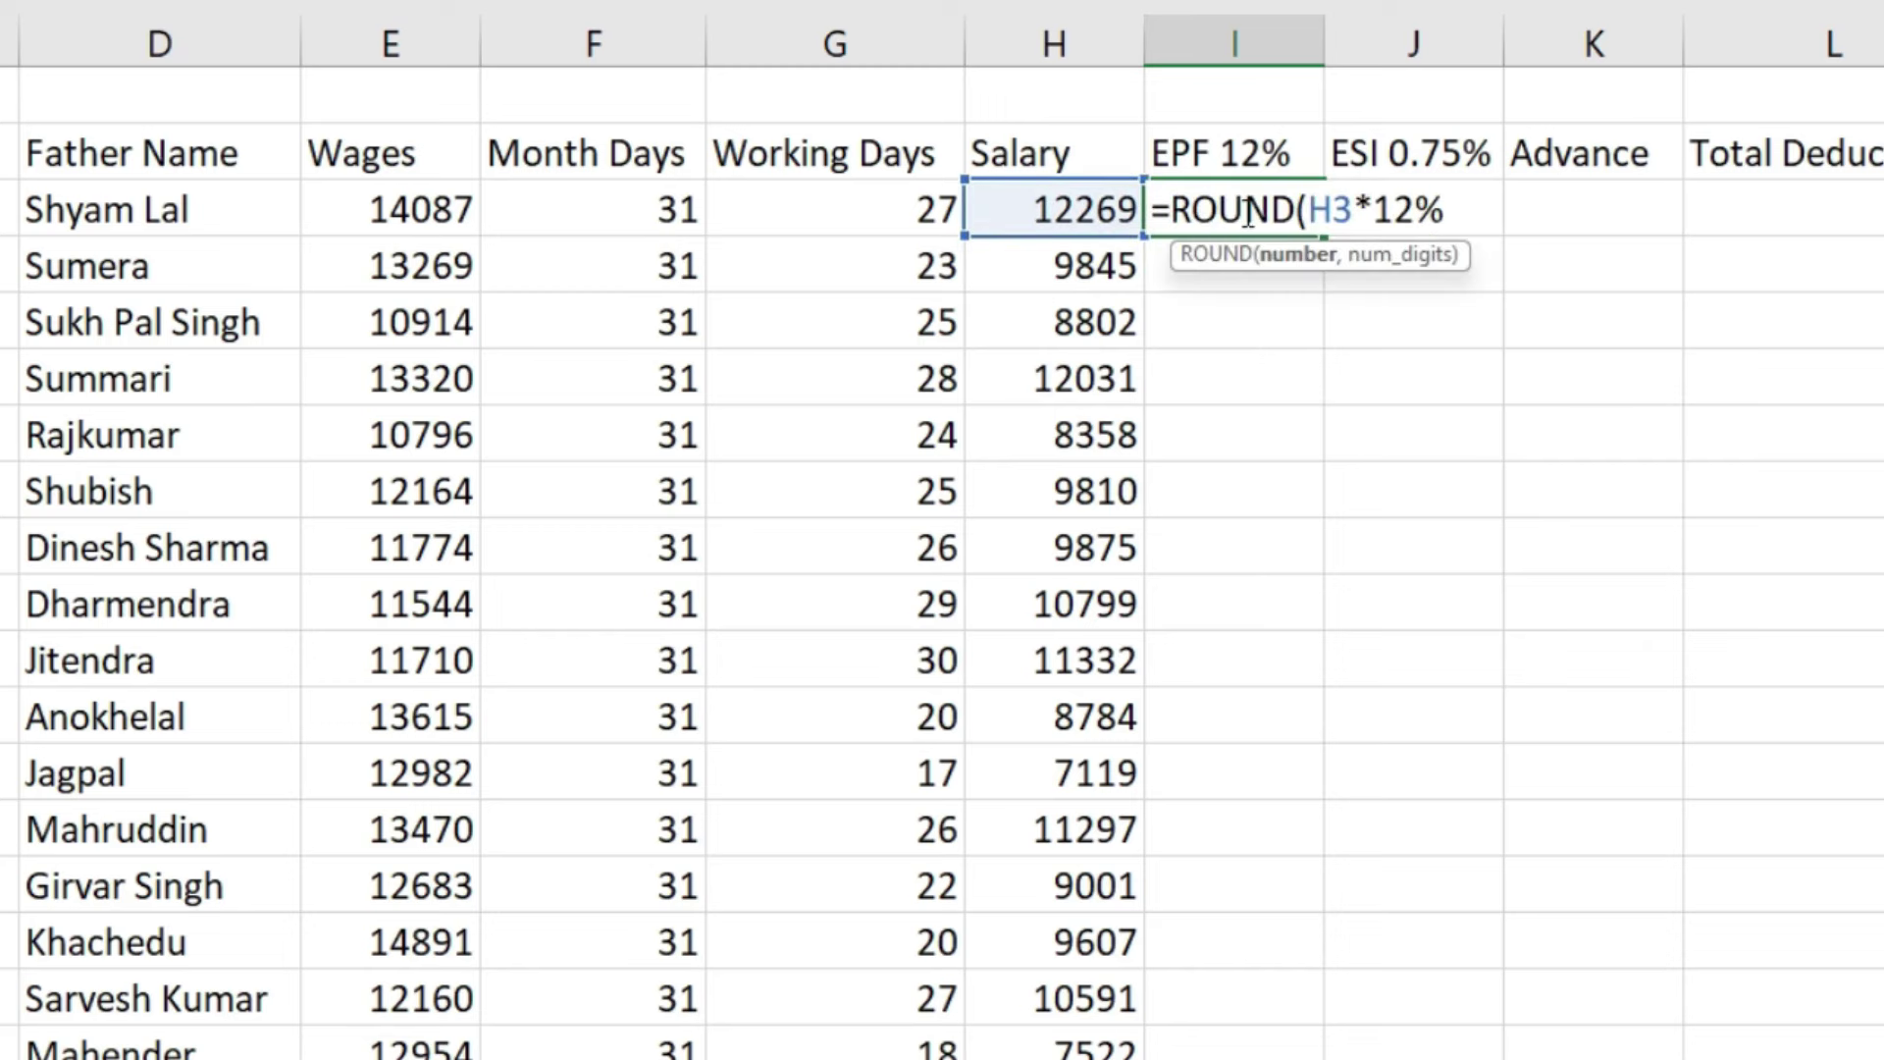
text(,0))
key(Return)
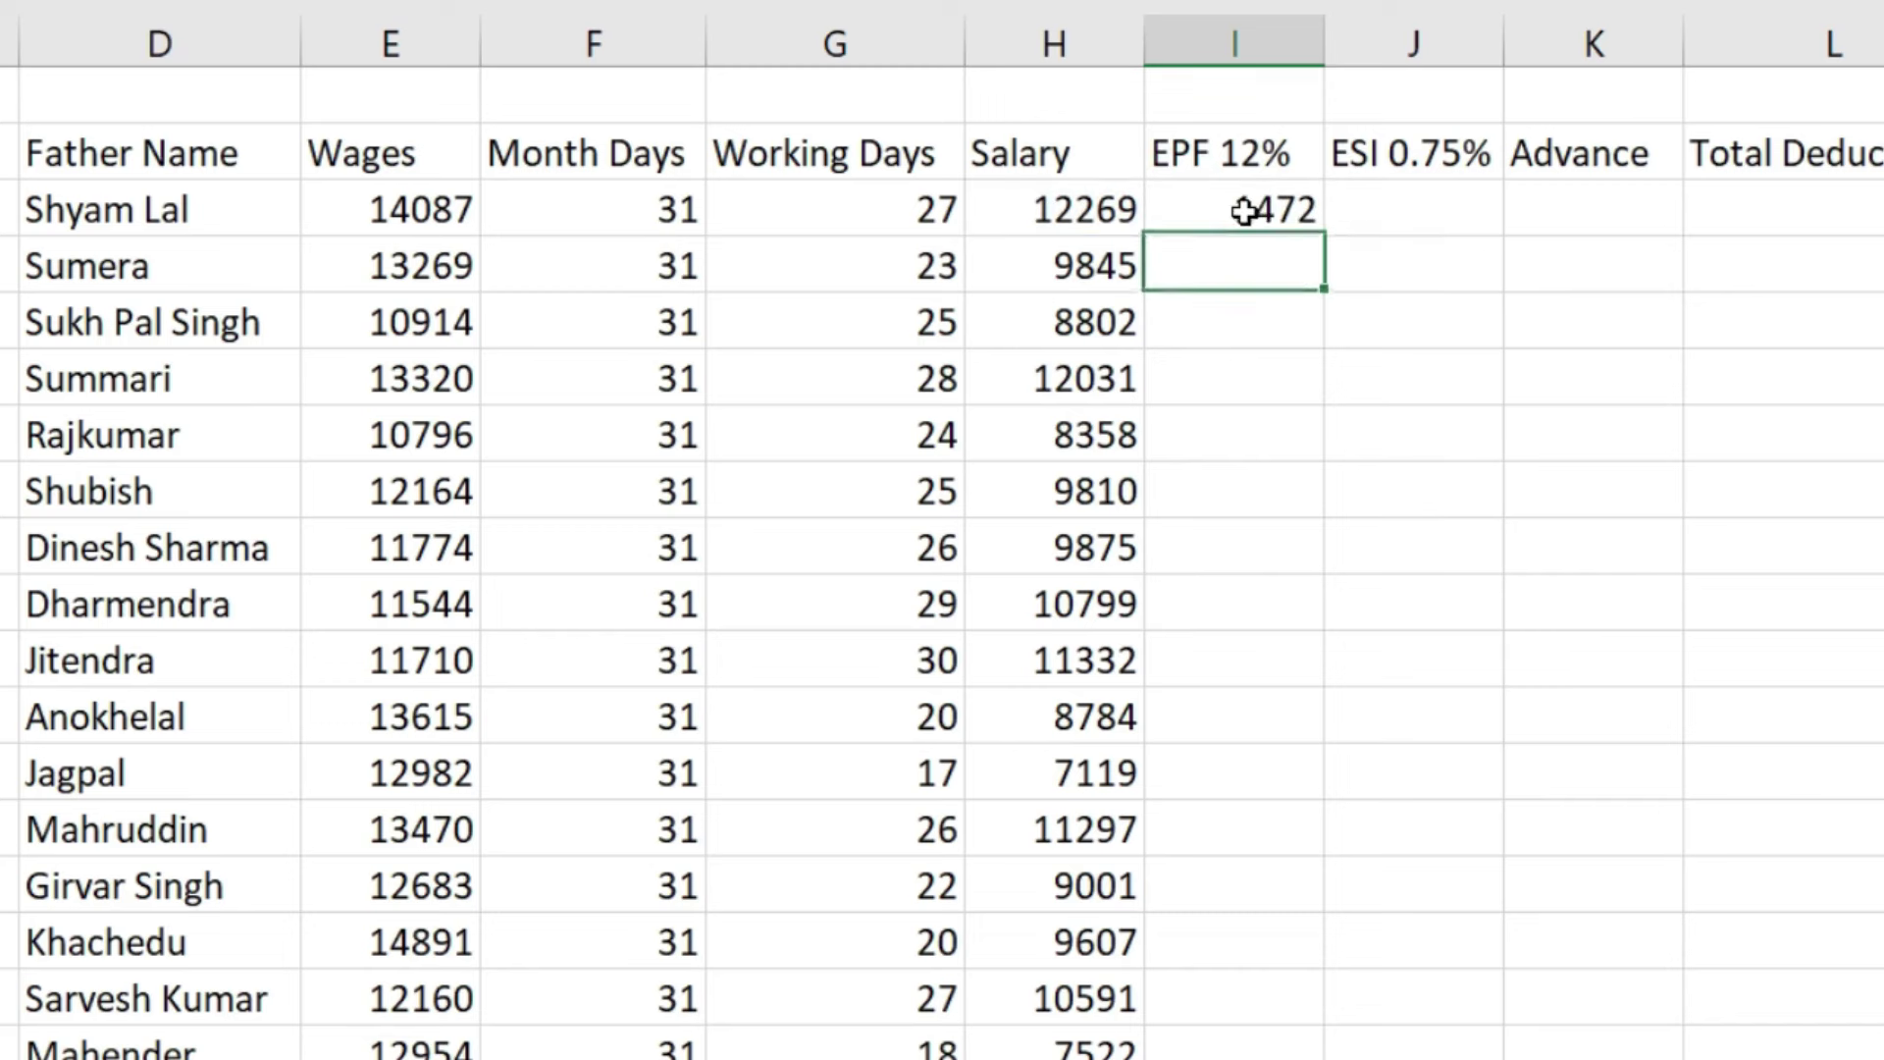
click(1286, 218)
double_click(1324, 235)
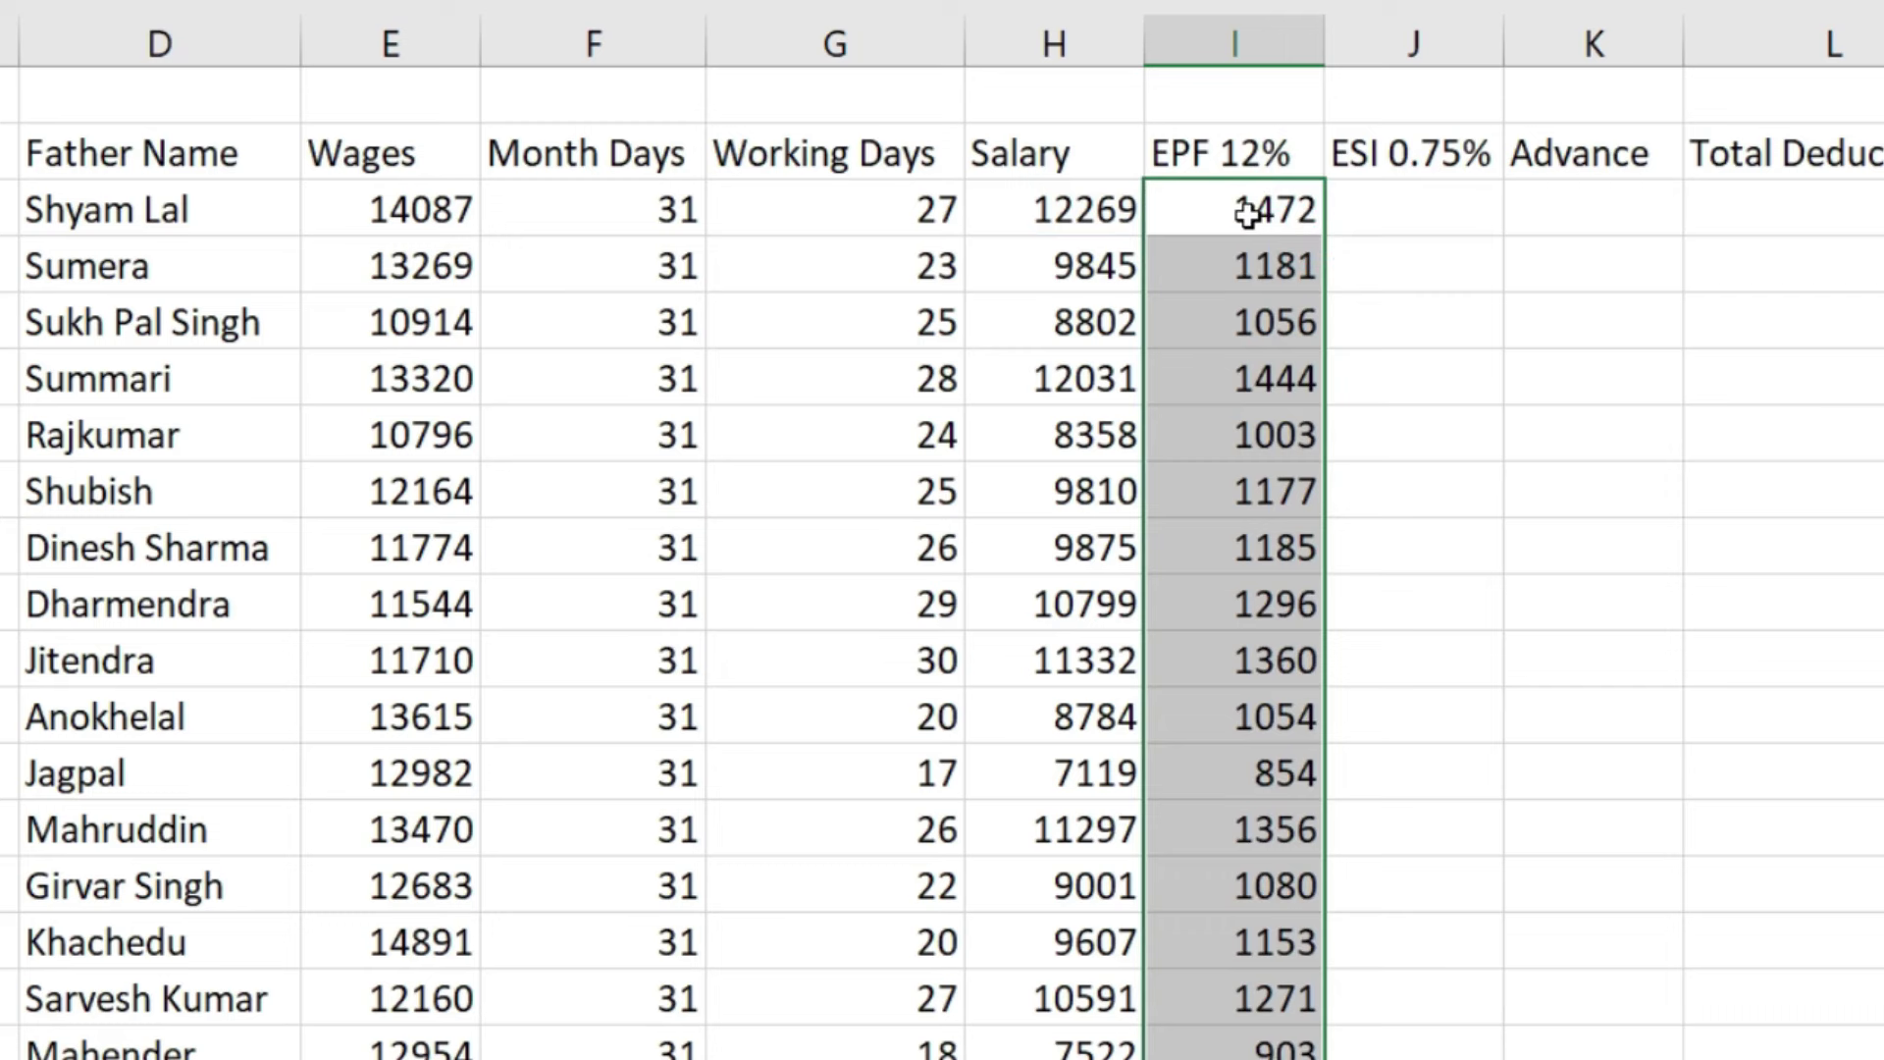
Enter the ESI formula multiplying salary H3 by 0.75% in J3.
click(1377, 206)
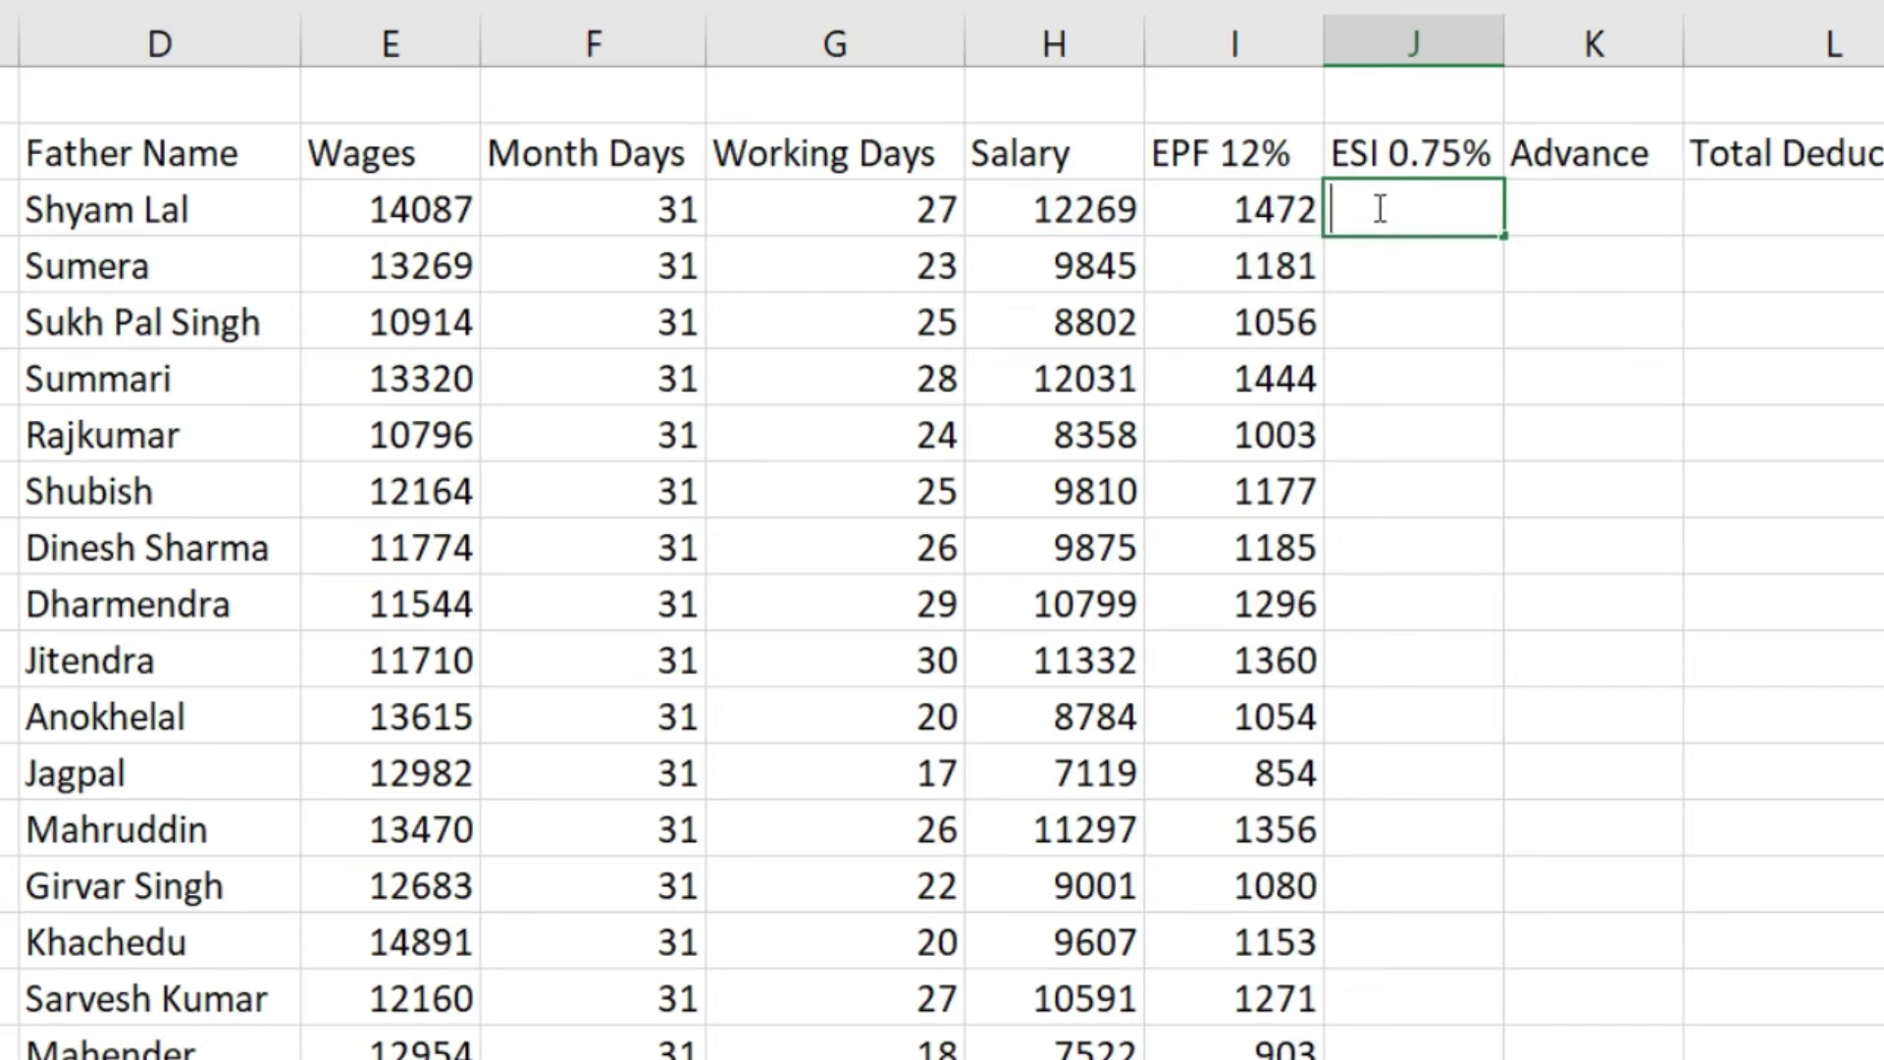
text(=)
click(1048, 209)
text(*0)
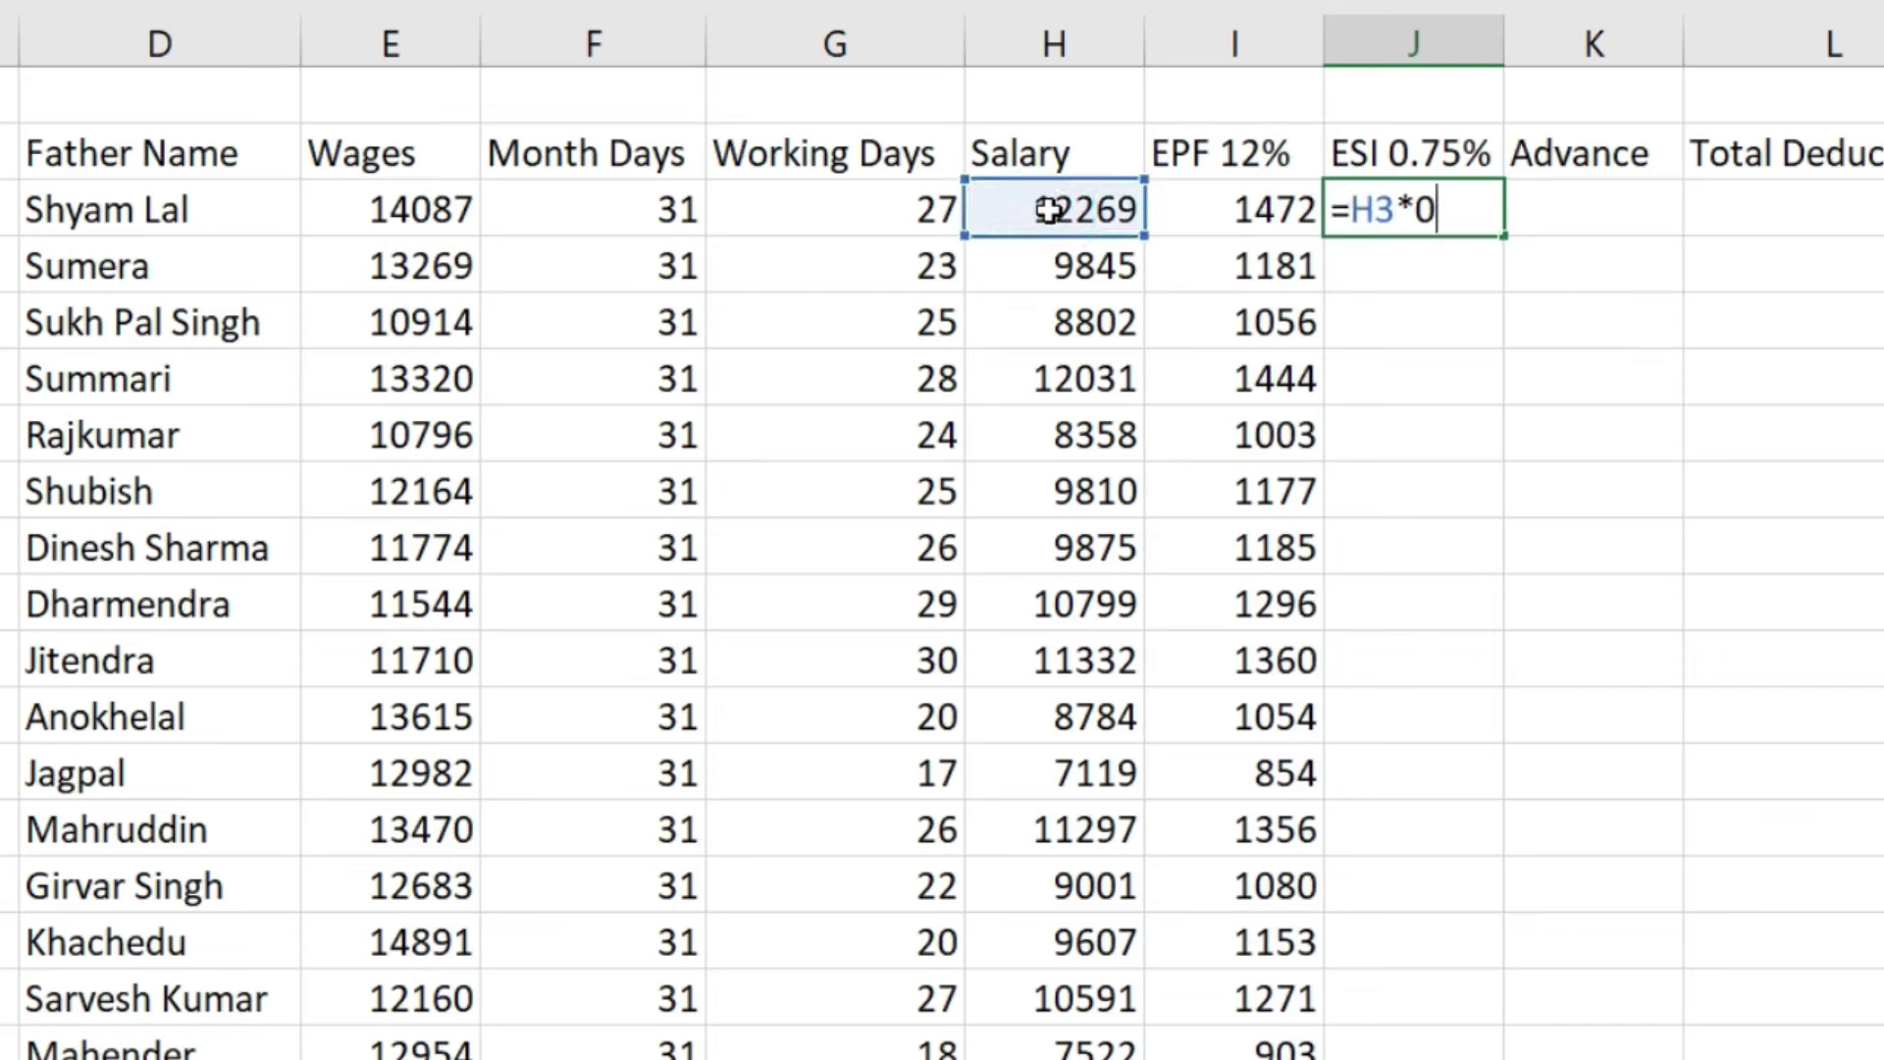
text(.75%)
key(Return)
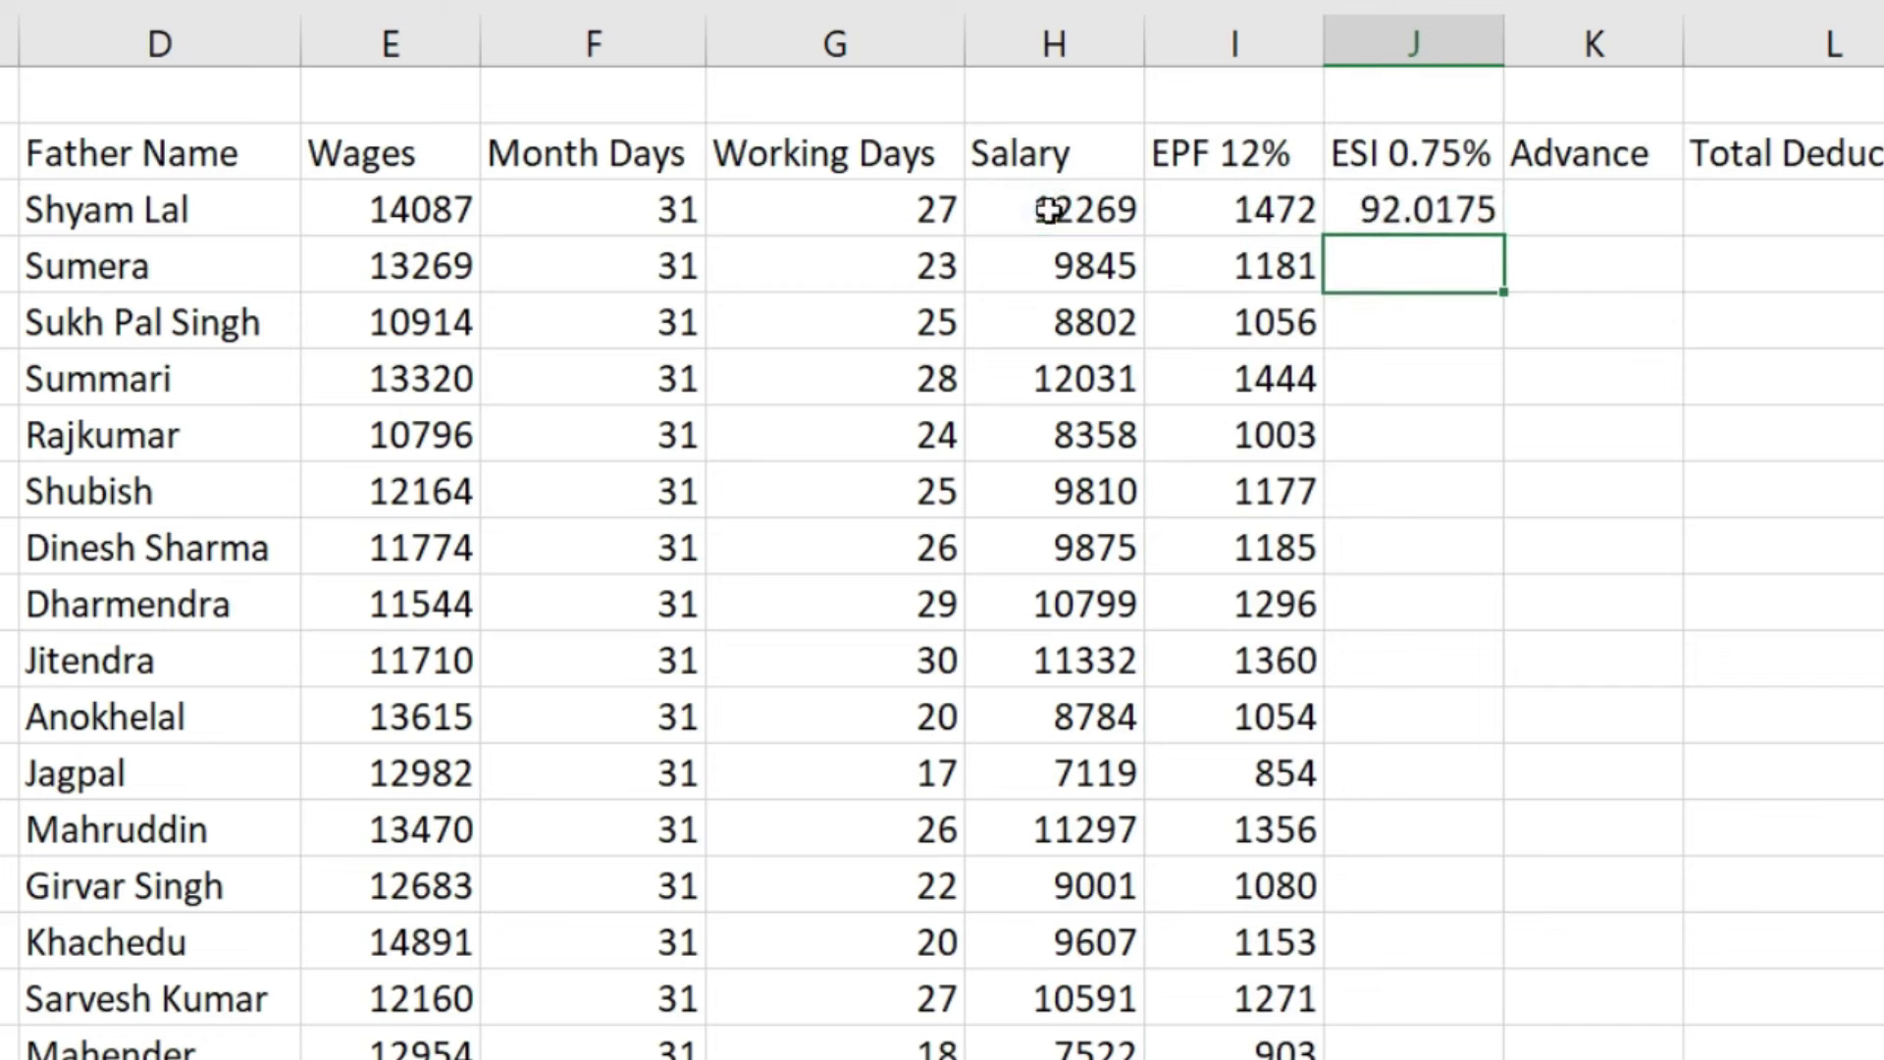
Wrap the ESI formula in ROUNDUP to 0 decimals and fill it down column J.
key(Up)
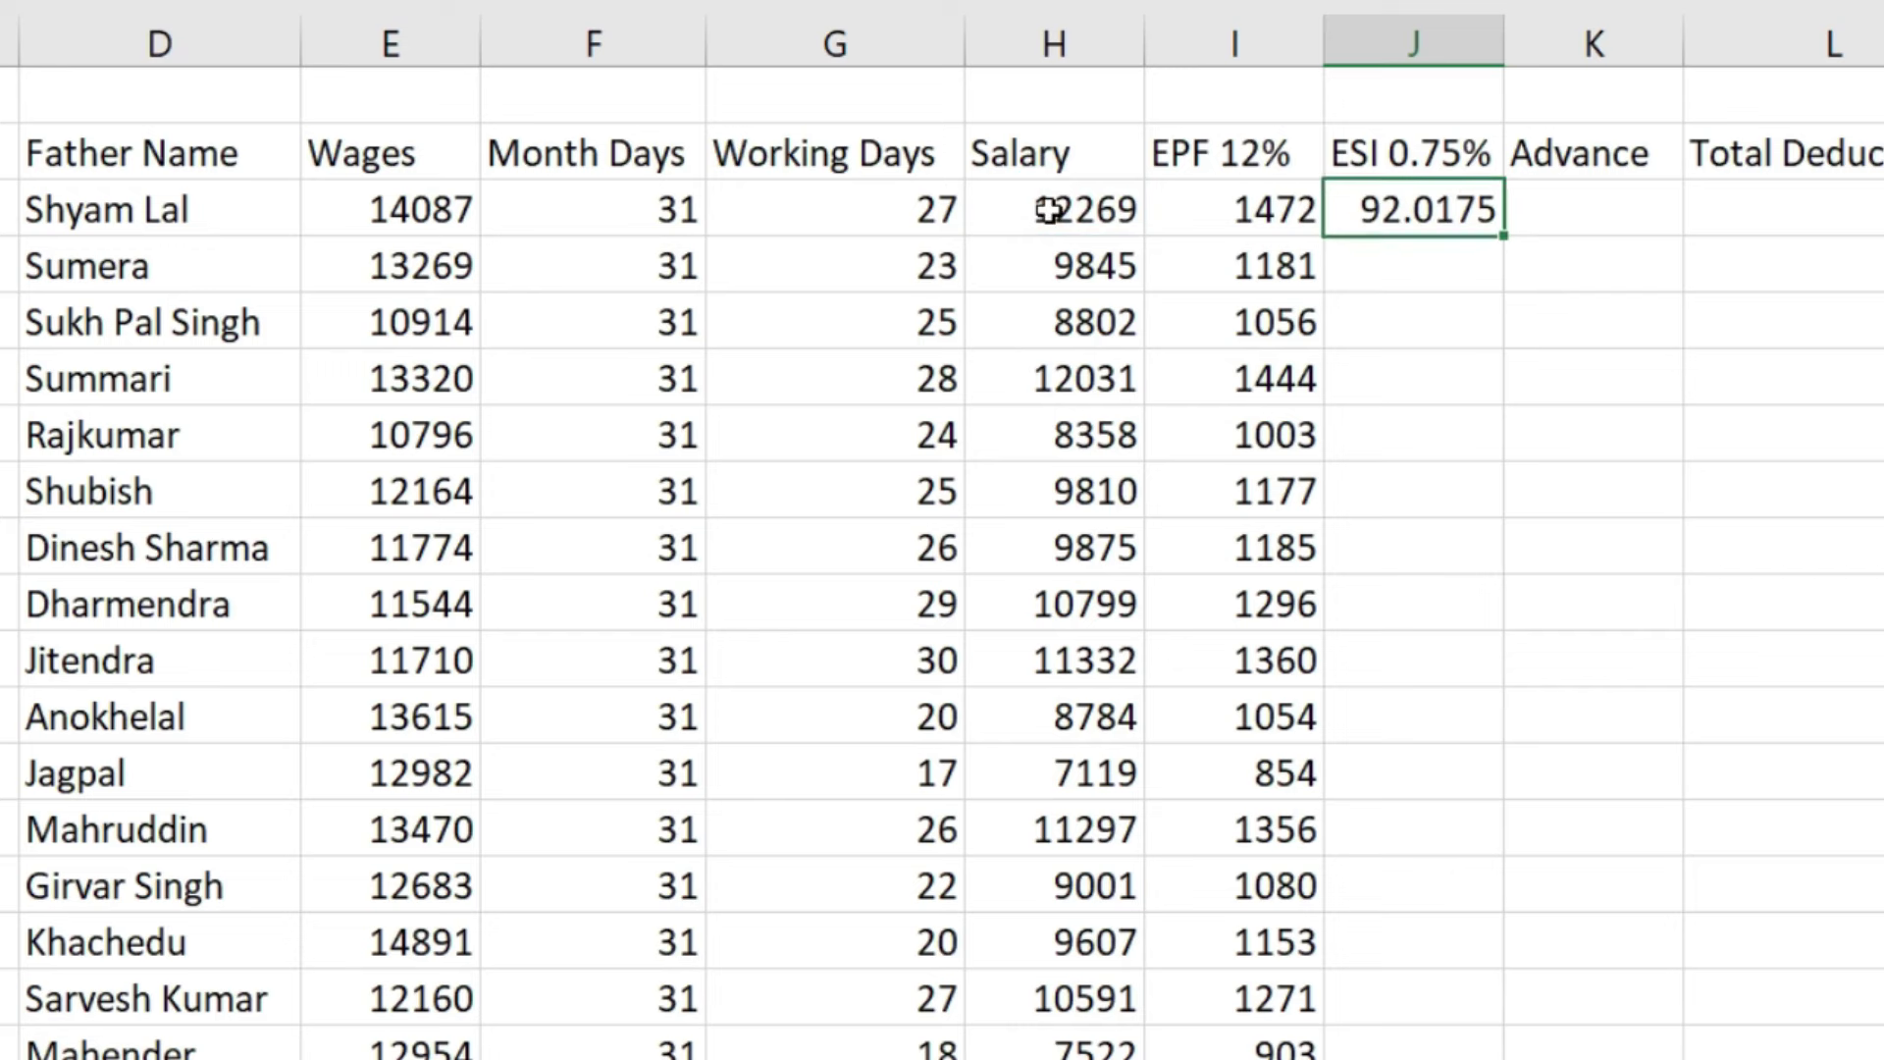
key(F2)
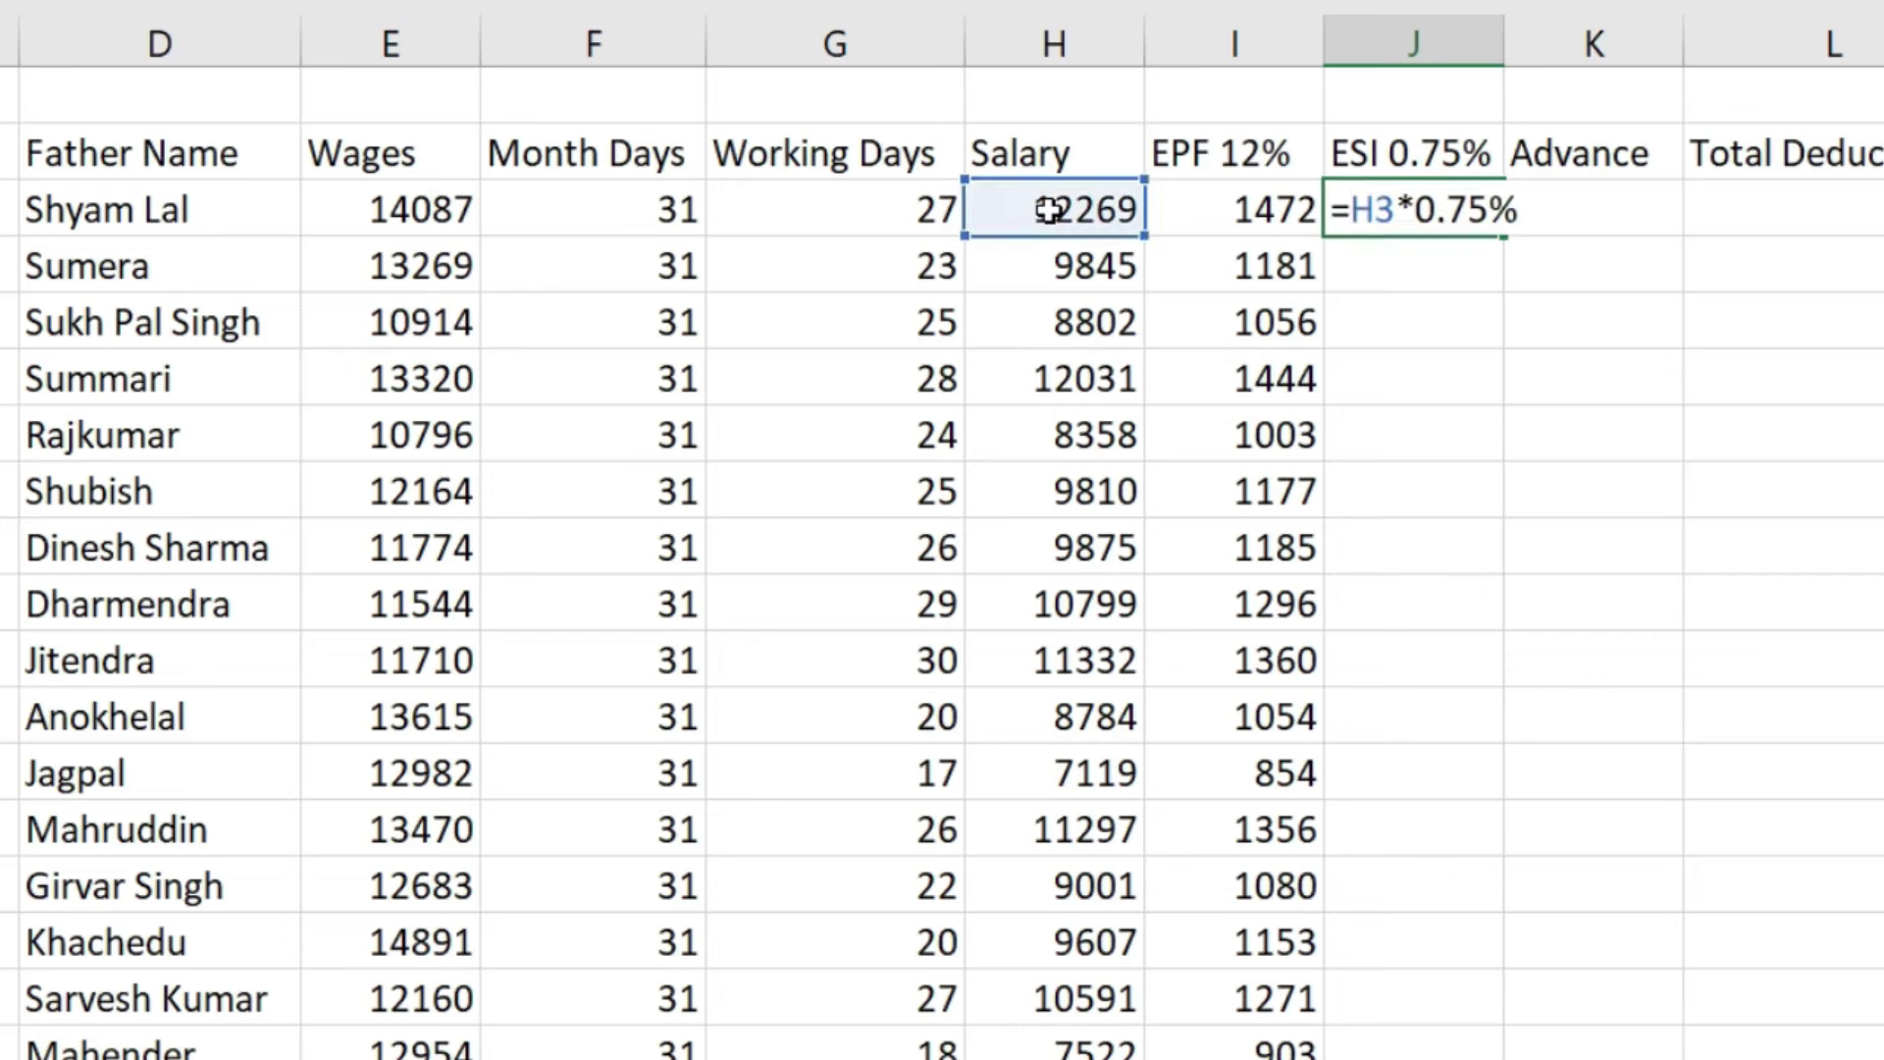
key(Home)
key(Right)
text(roun)
key(Down)
key(Down)
key(Tab)
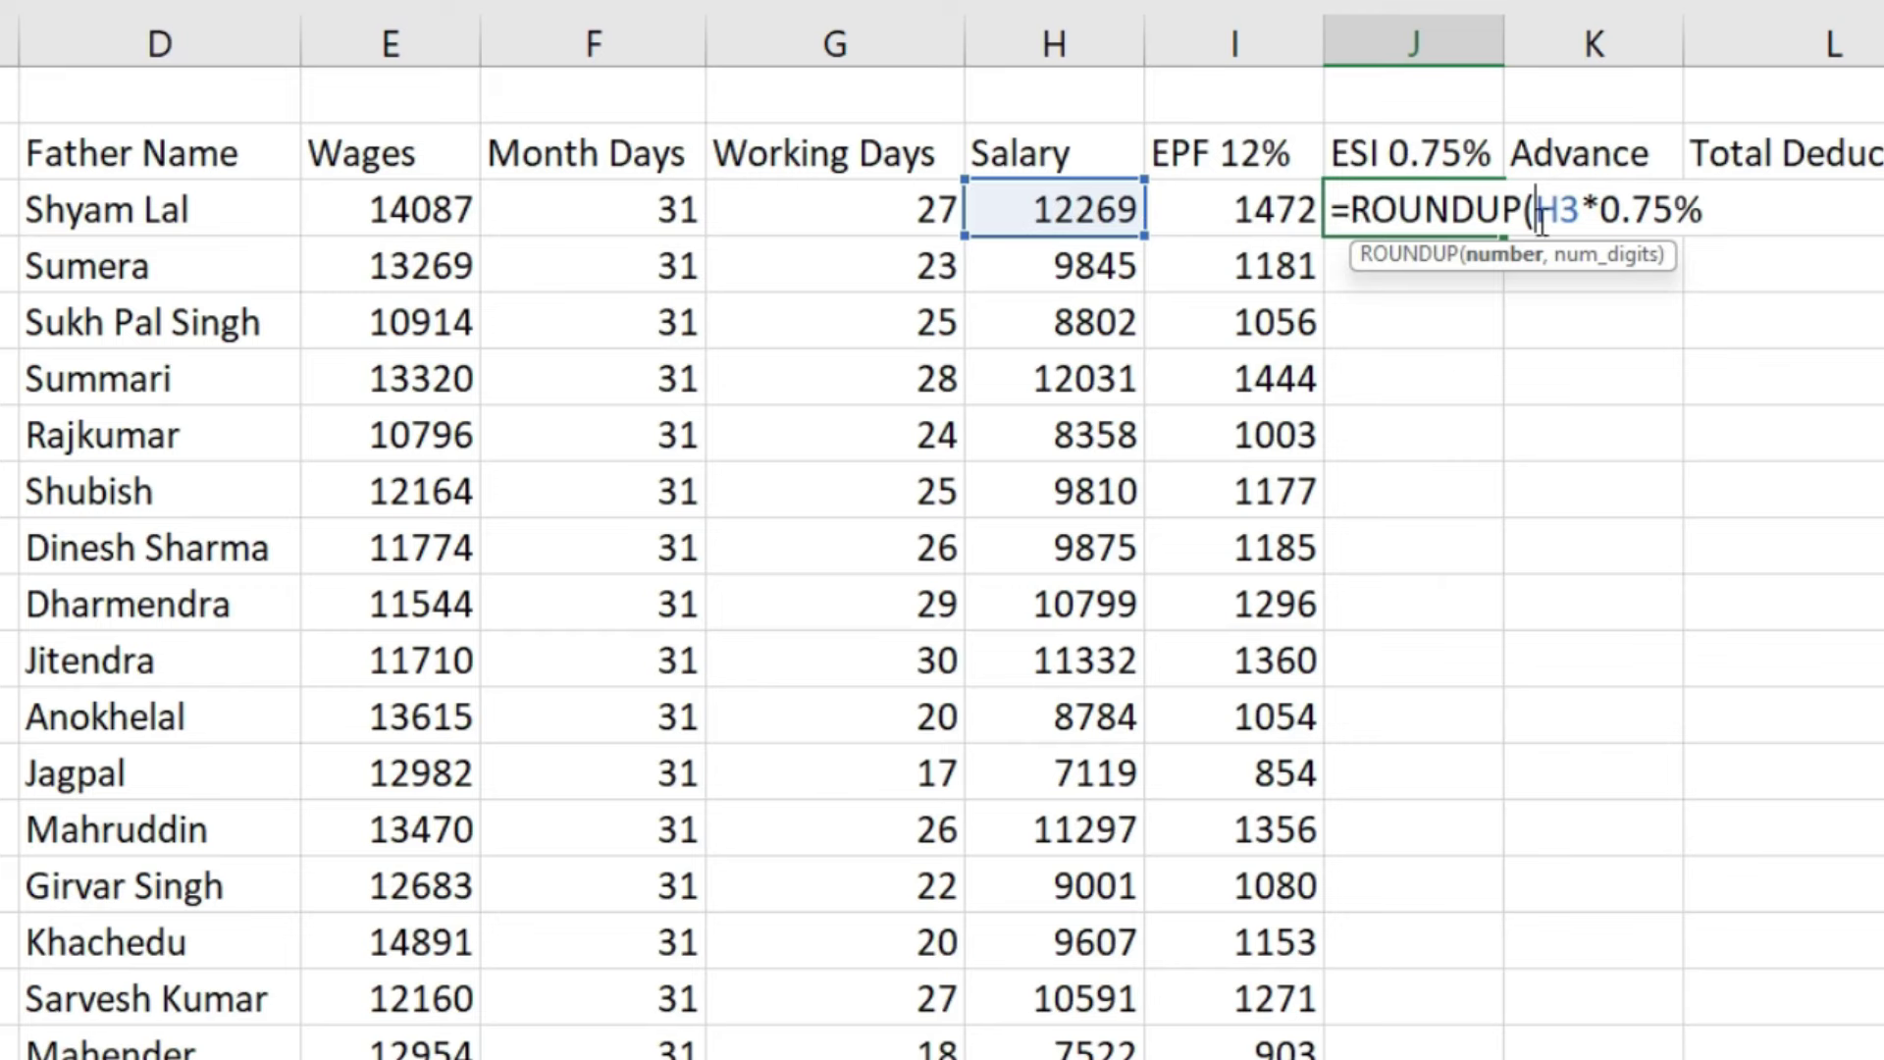
click(1724, 212)
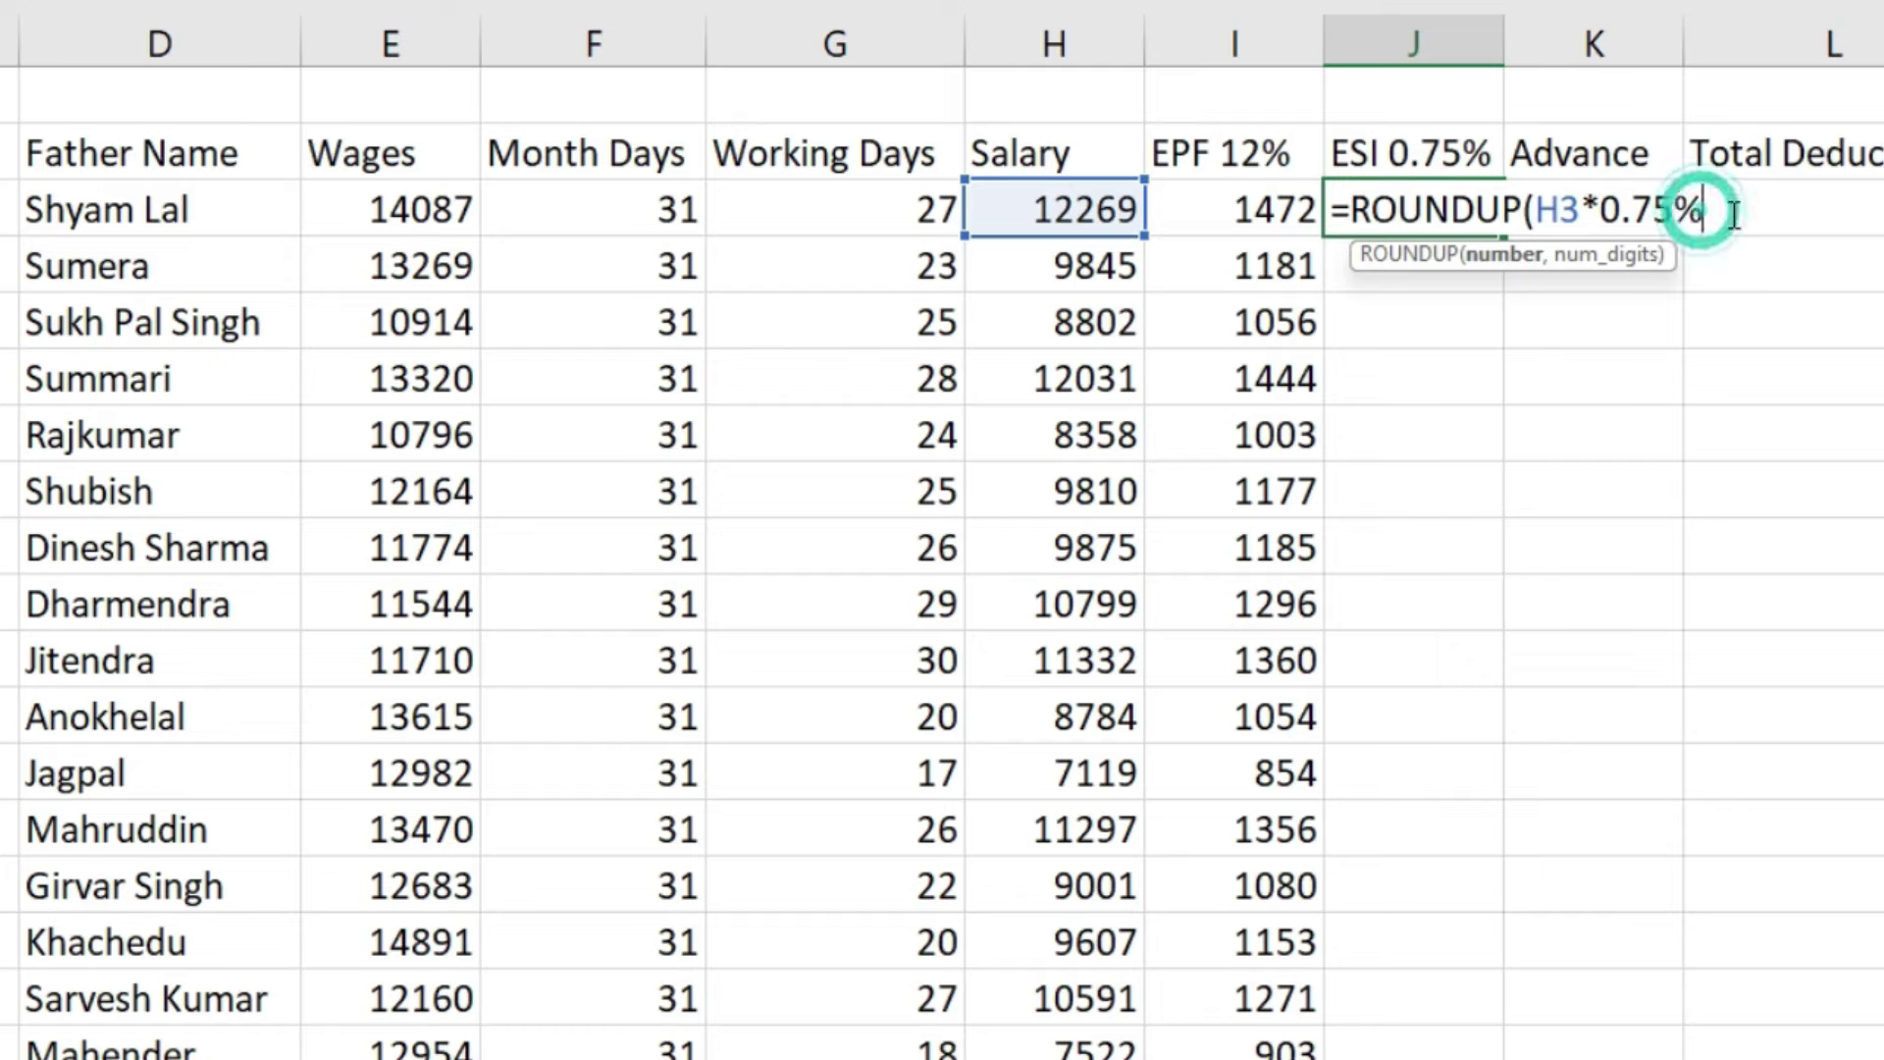
text(,0)
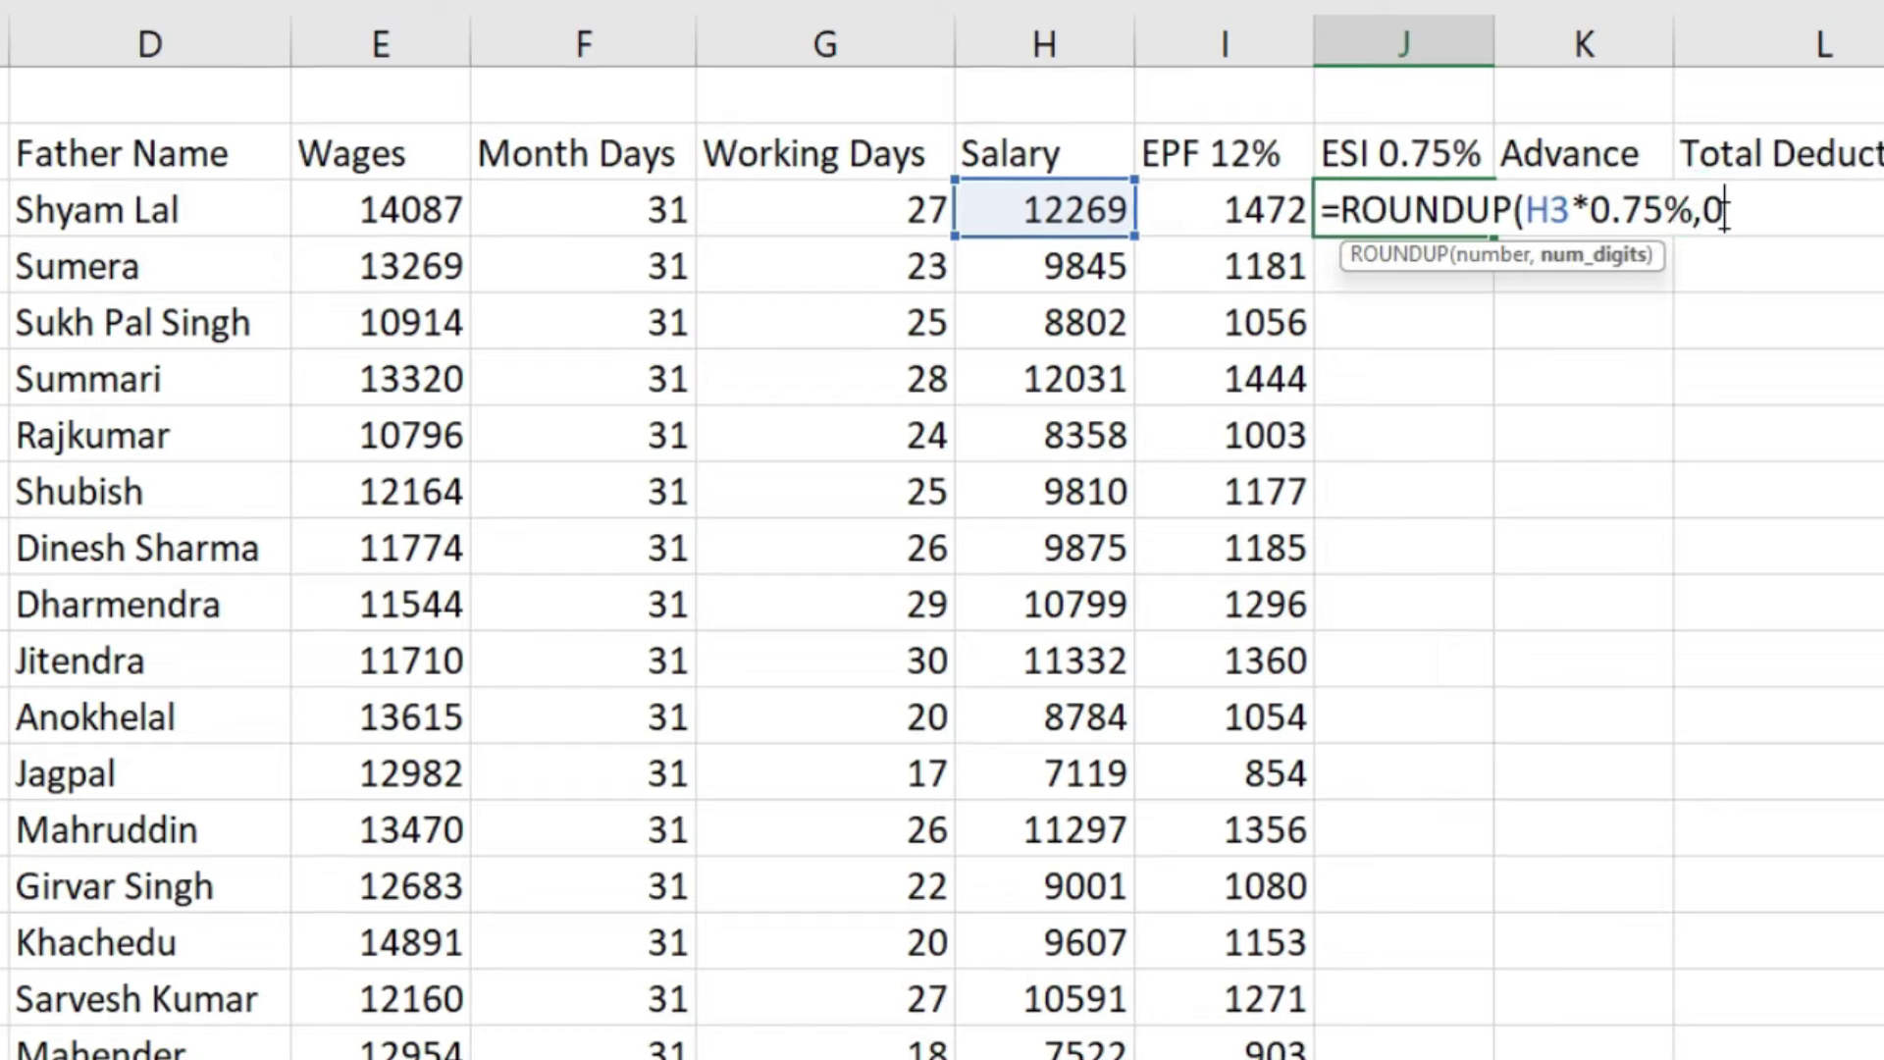
text())
key(Return)
click(1262, 224)
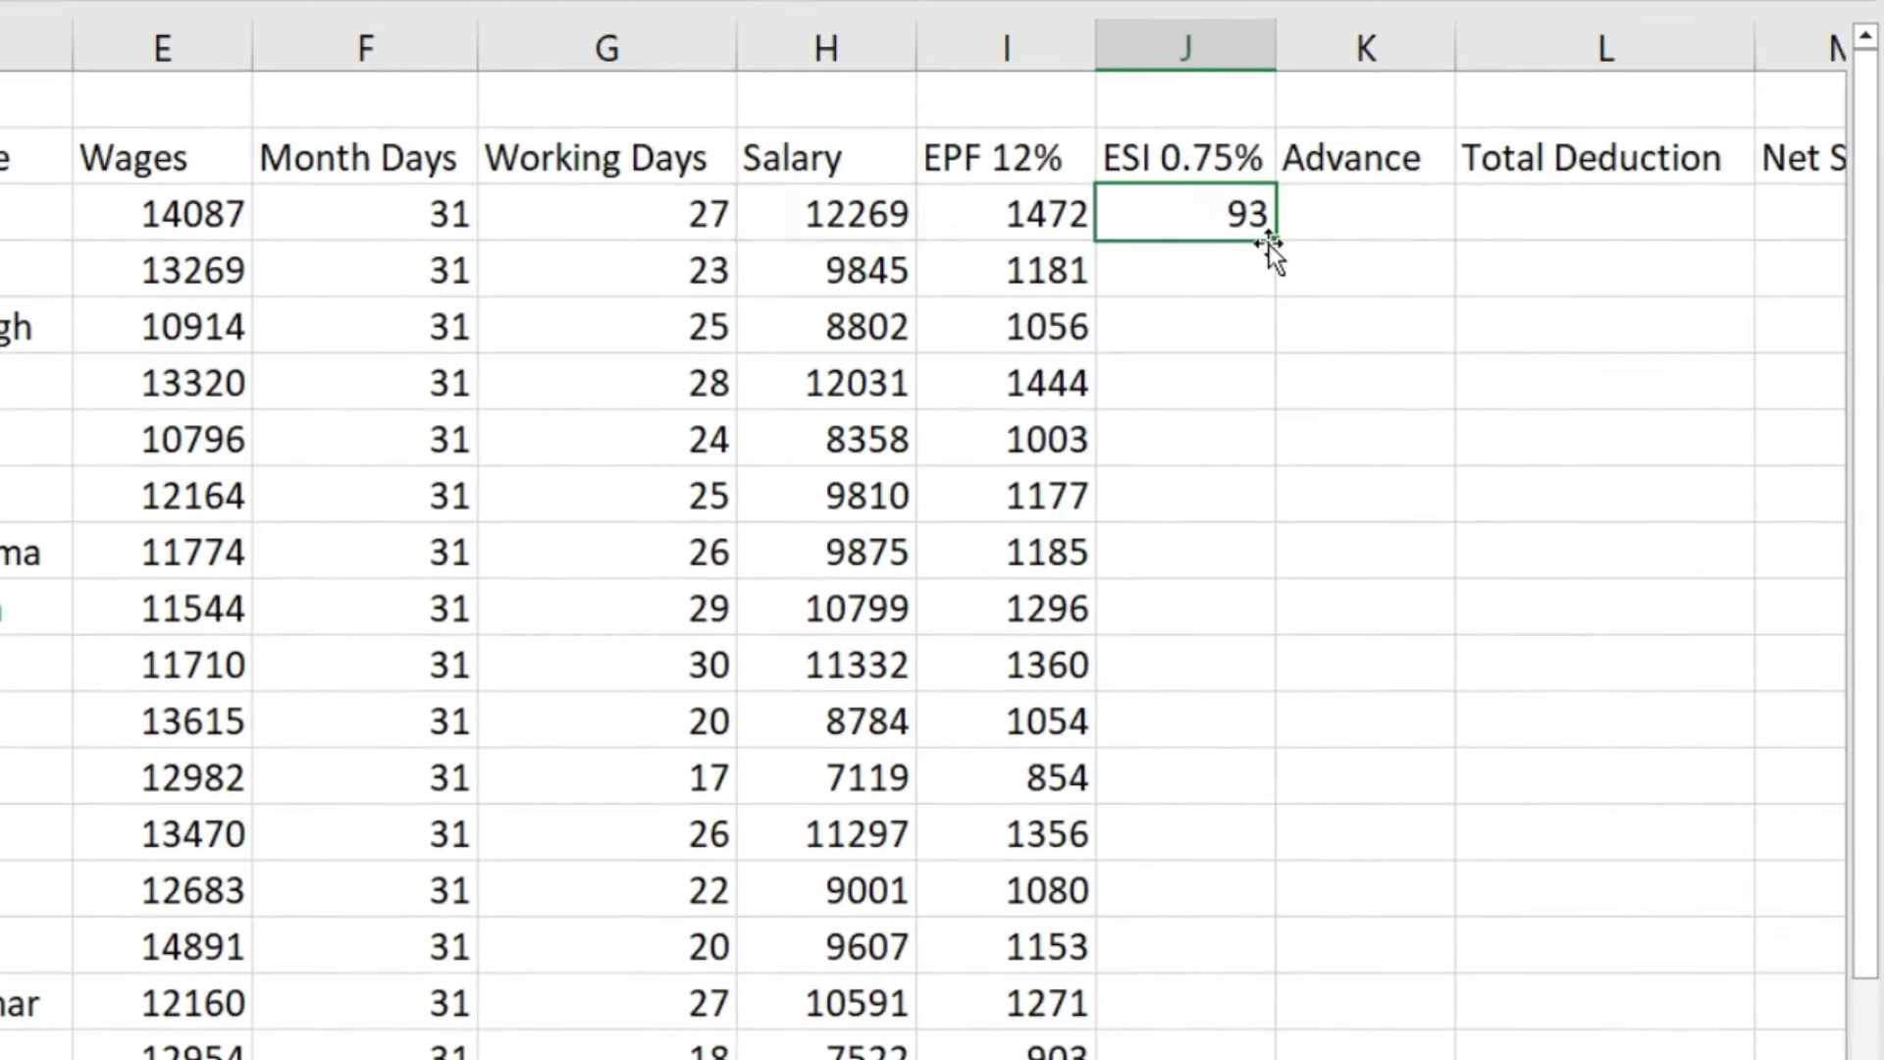
double_click(1279, 241)
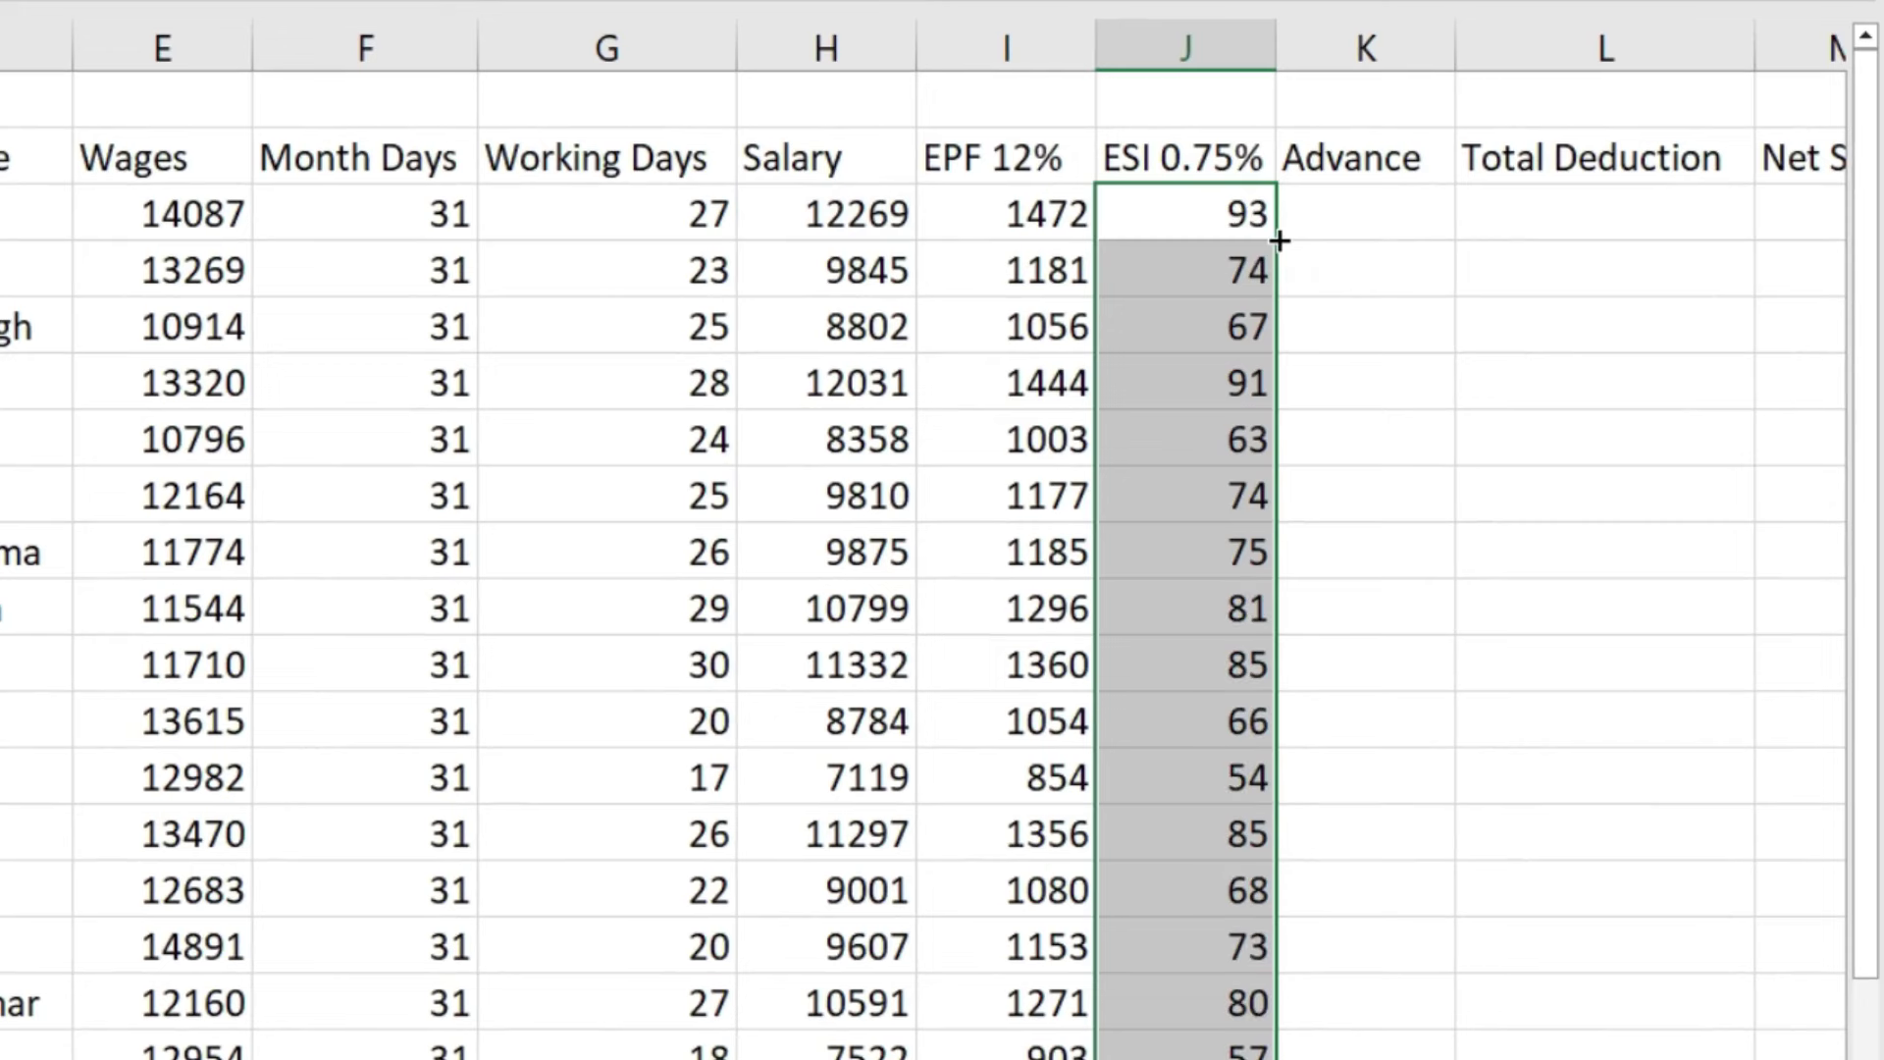
Record an advance of 200 for the first employee in K3.
click(1384, 210)
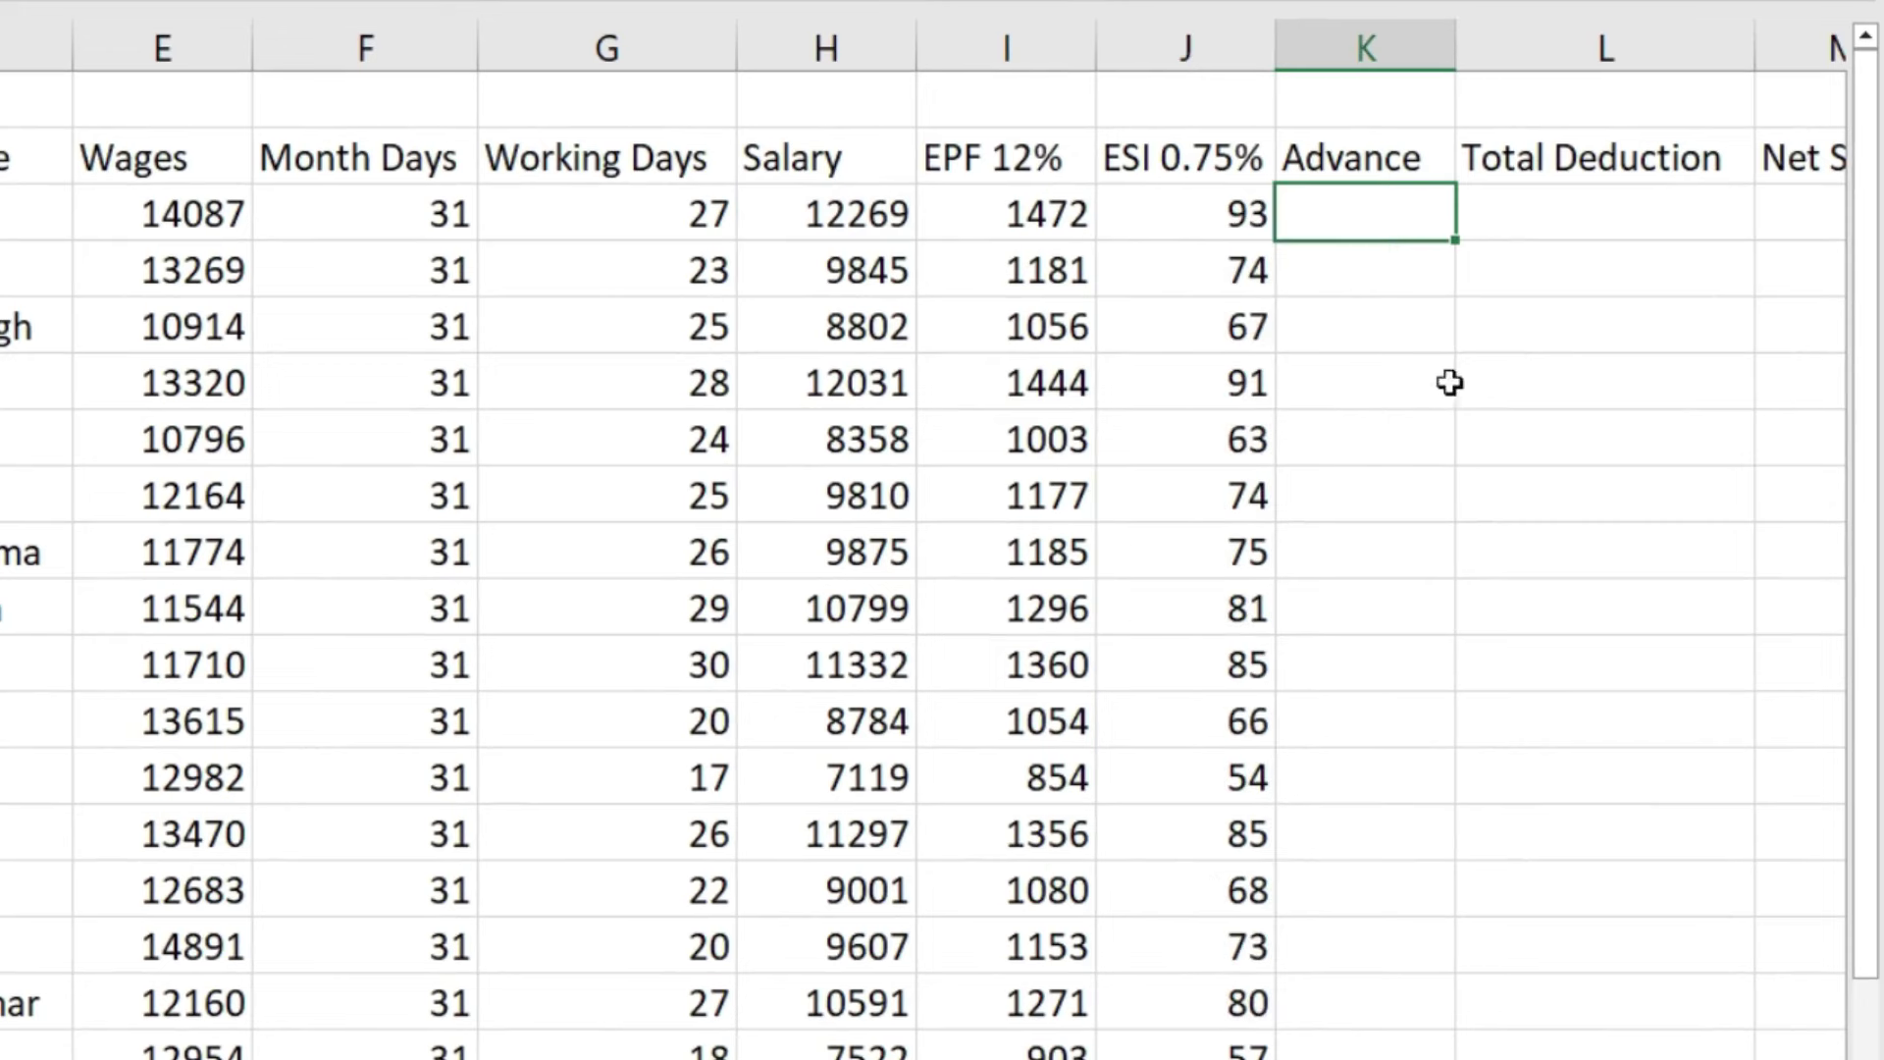
text(200)
key(Return)
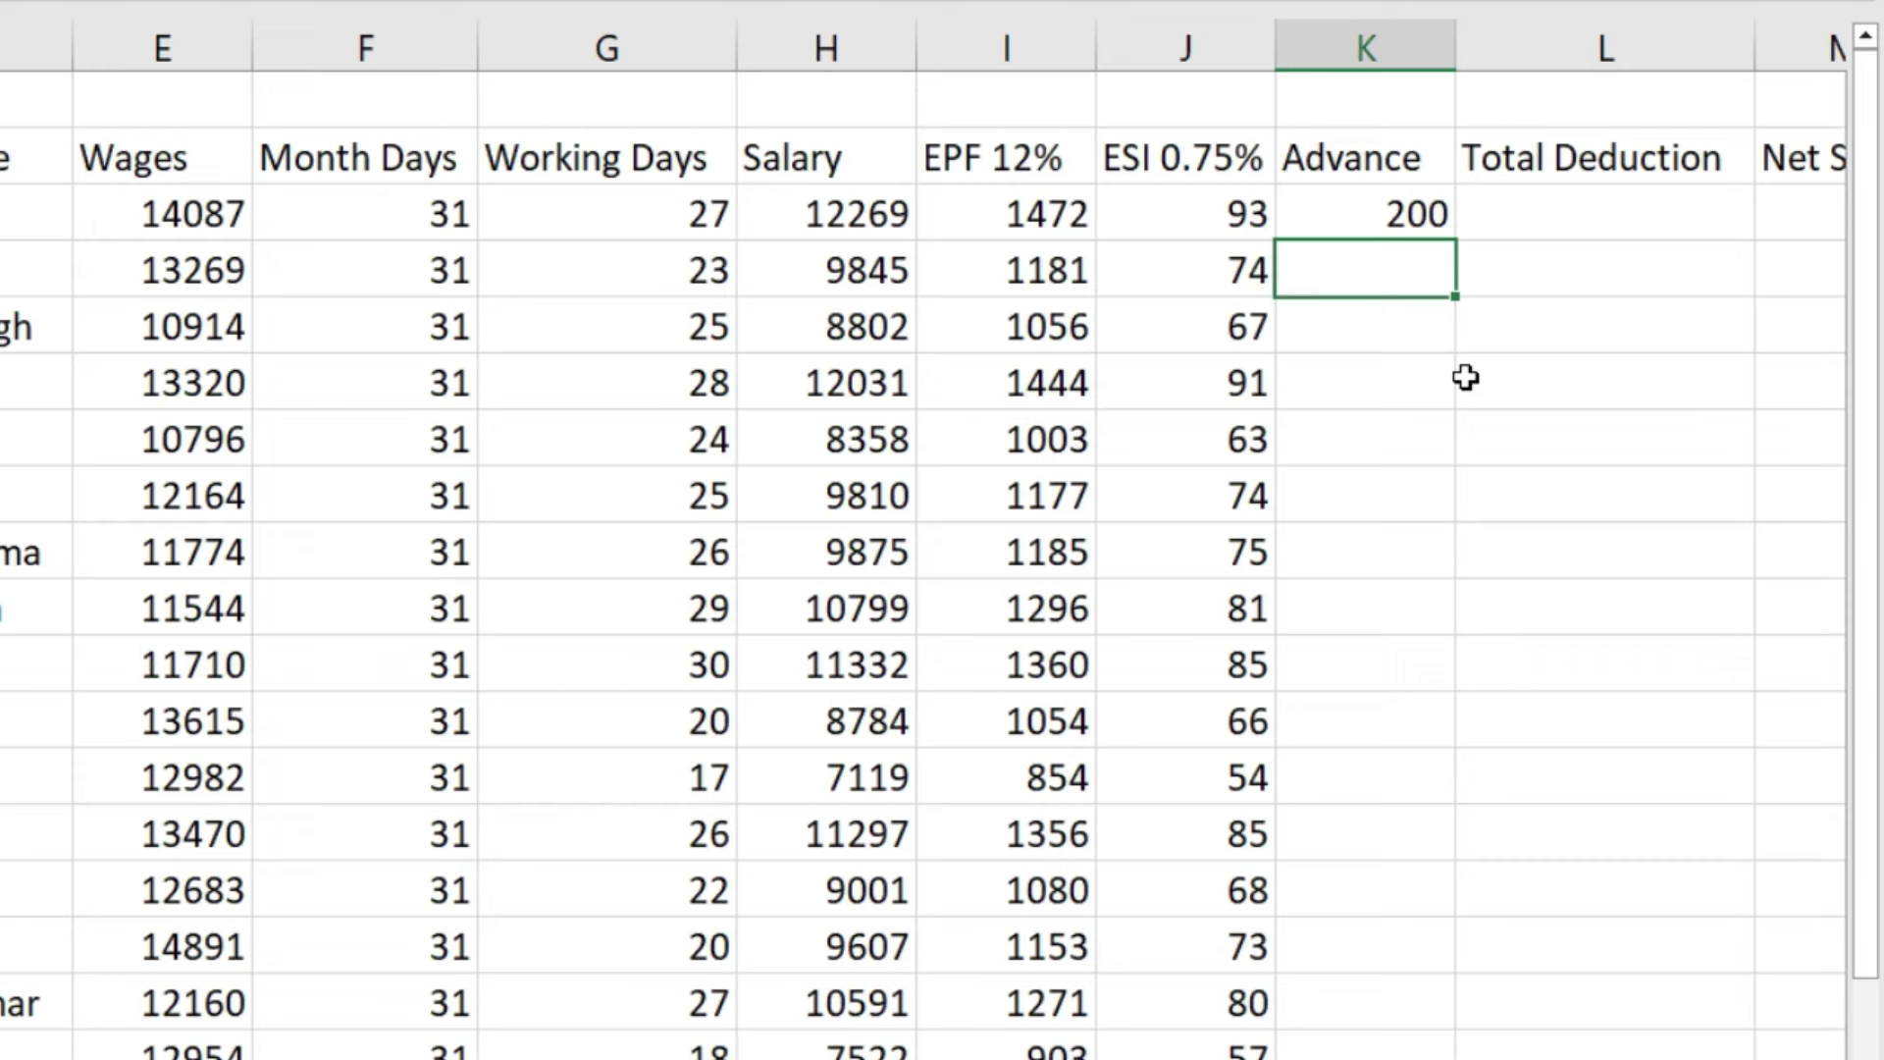
Enter advances of 100, 500, 1000, 50 and 100 down column K, leaving some employees blank.
text(00100)
key(Return)
key(Return)
key(Return)
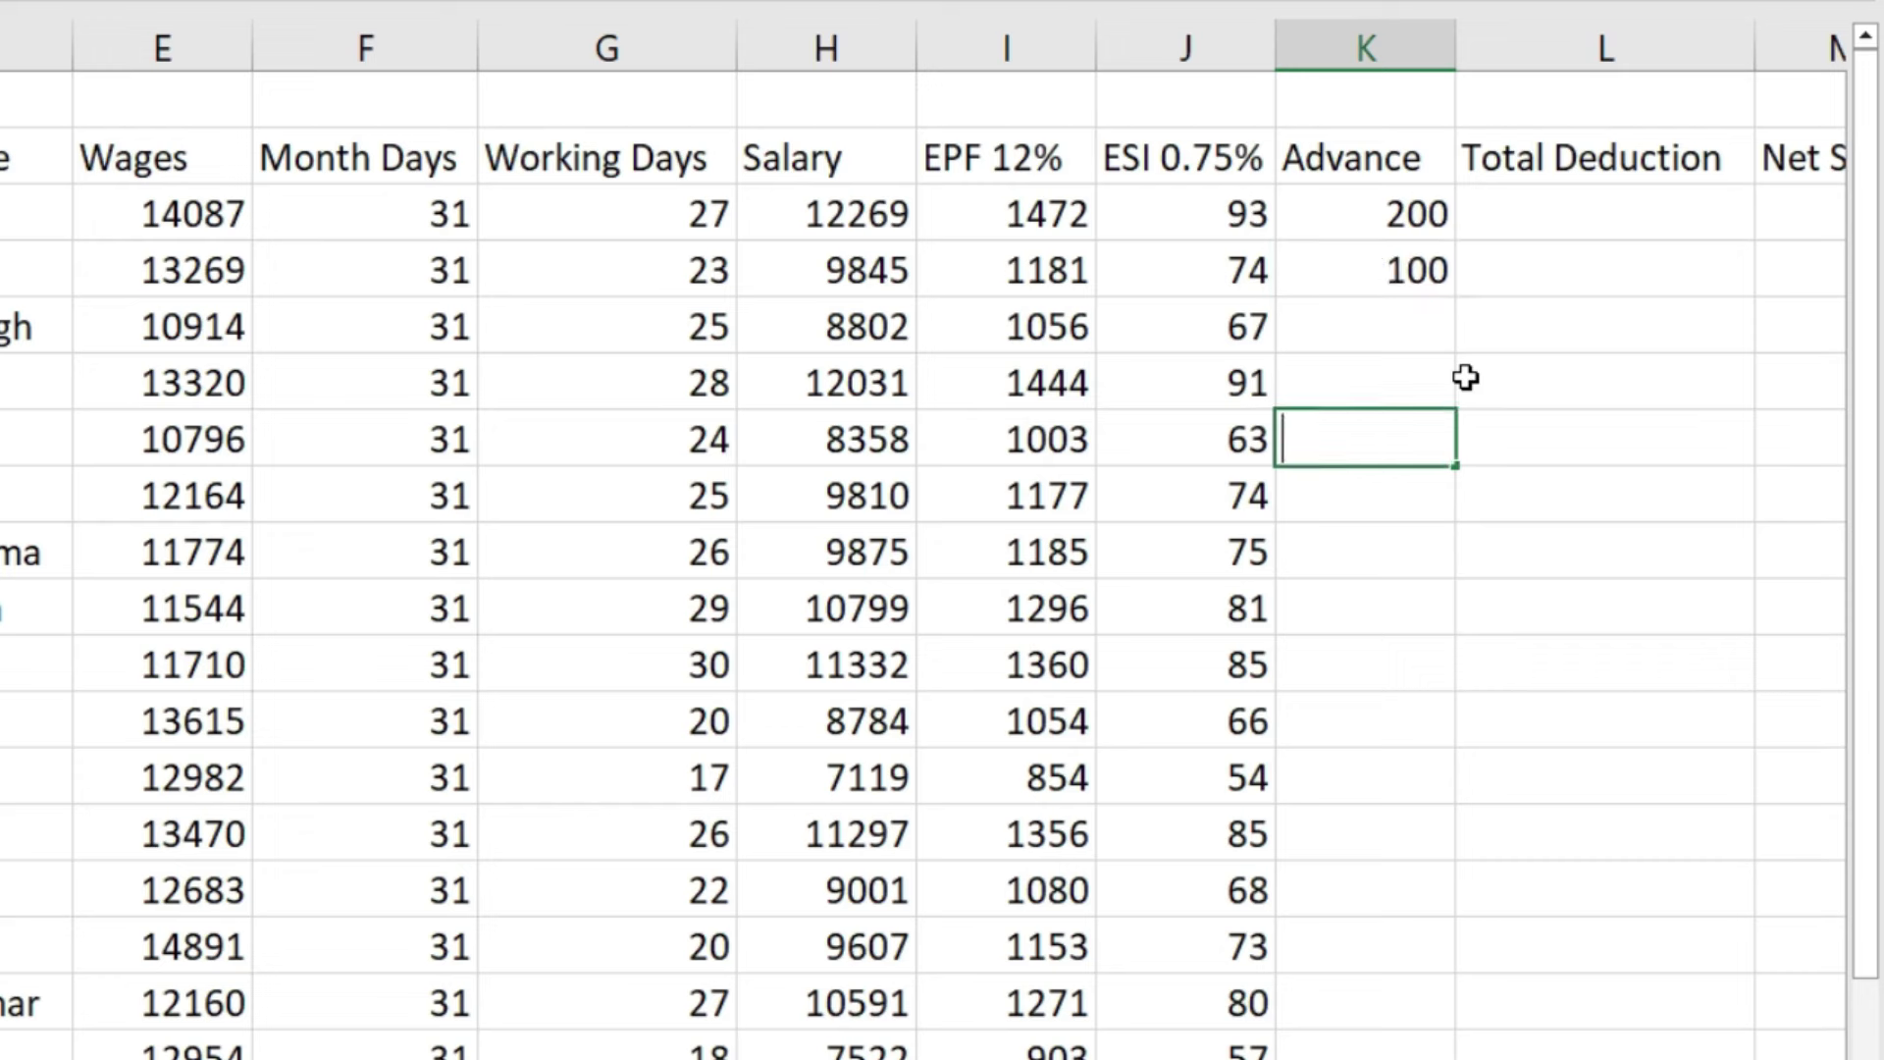
text(500)
key(Return)
text(1000)
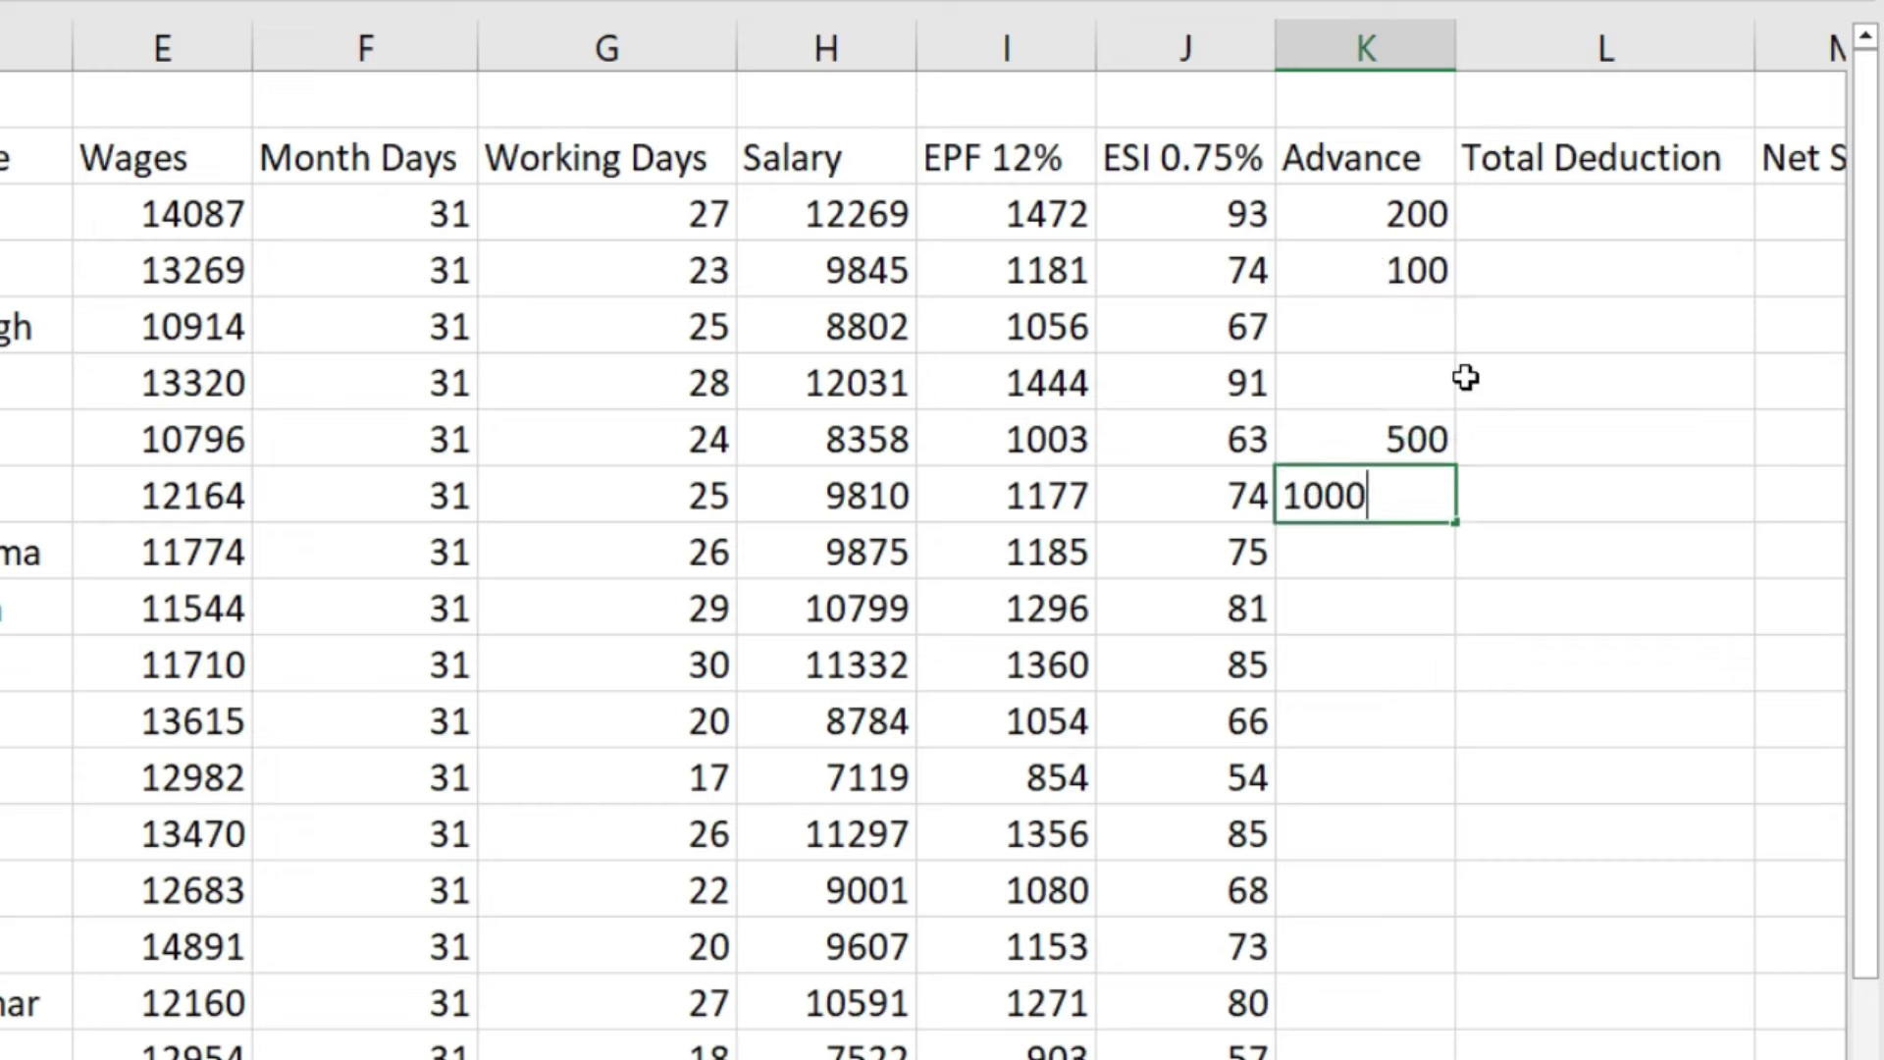
key(Return)
key(Return)
text(50)
key(Return)
text(100)
key(Return)
key(Return)
key(Return)
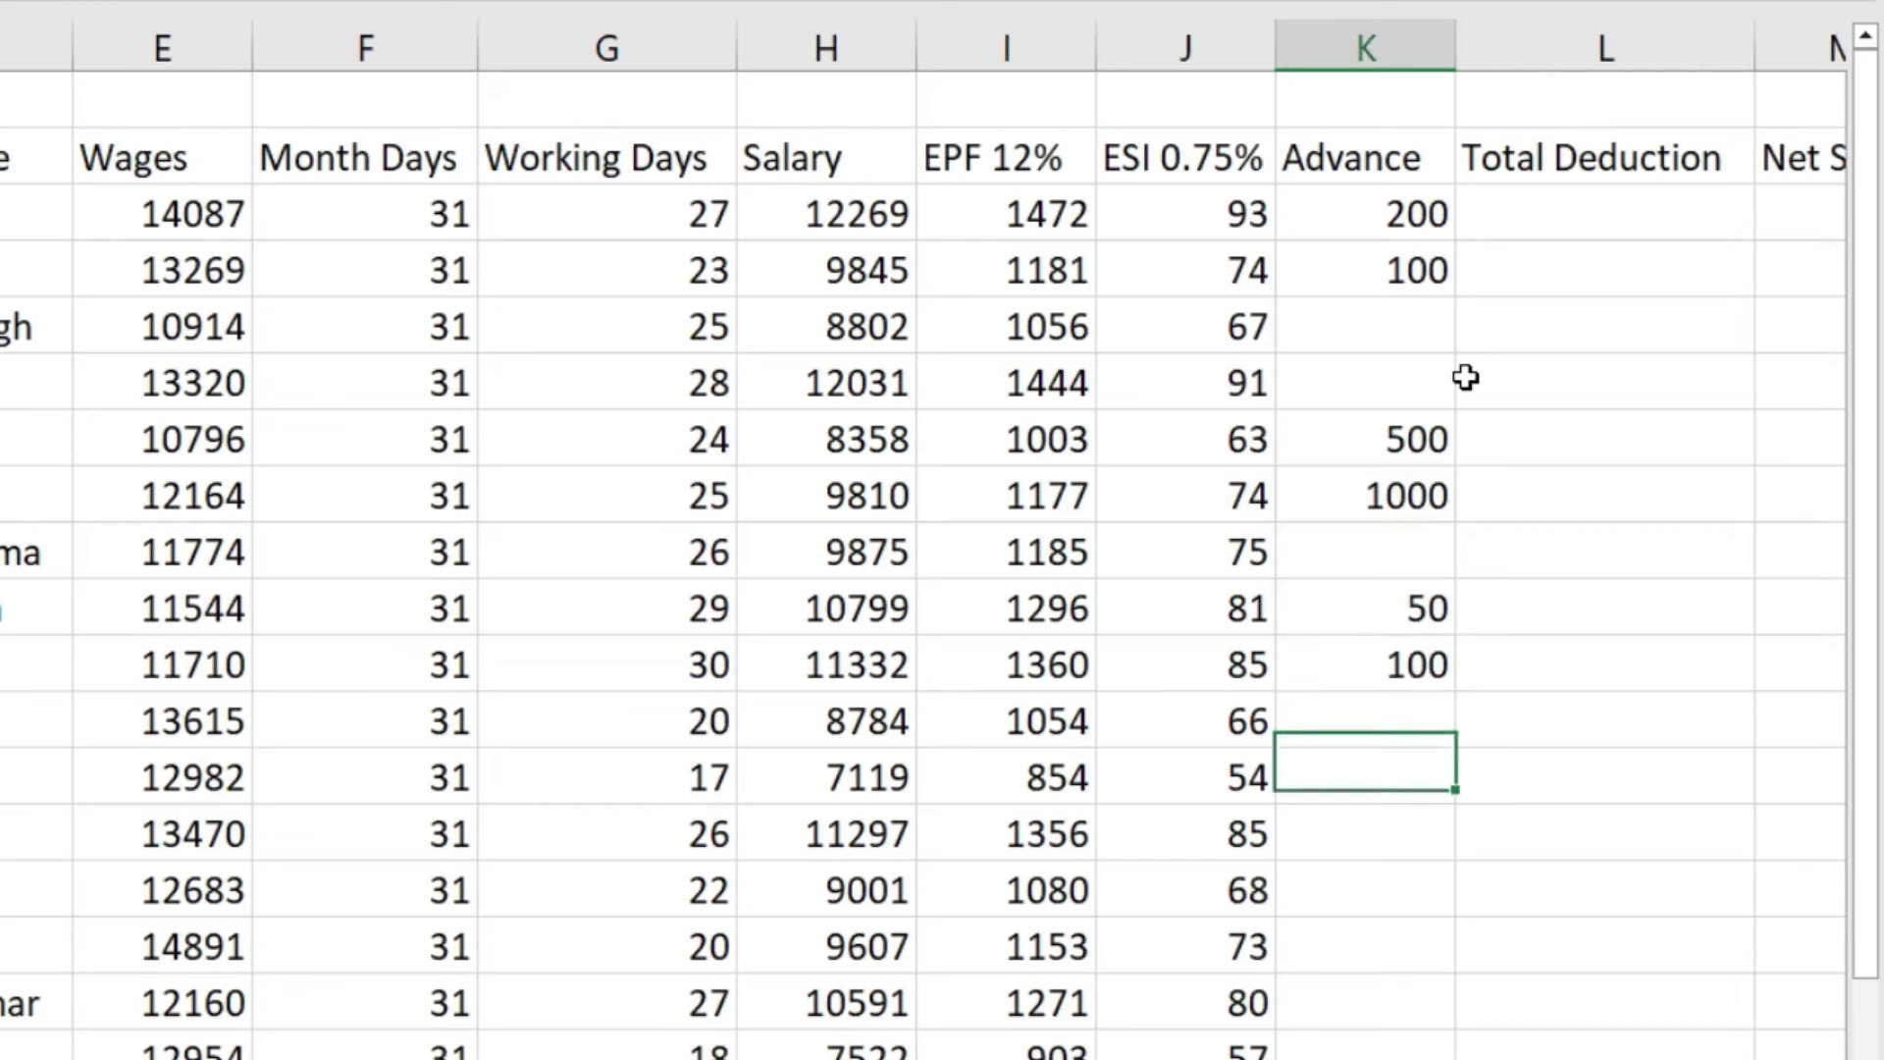
text(50)
key(Return)
text(100)
key(Return)
key(Return)
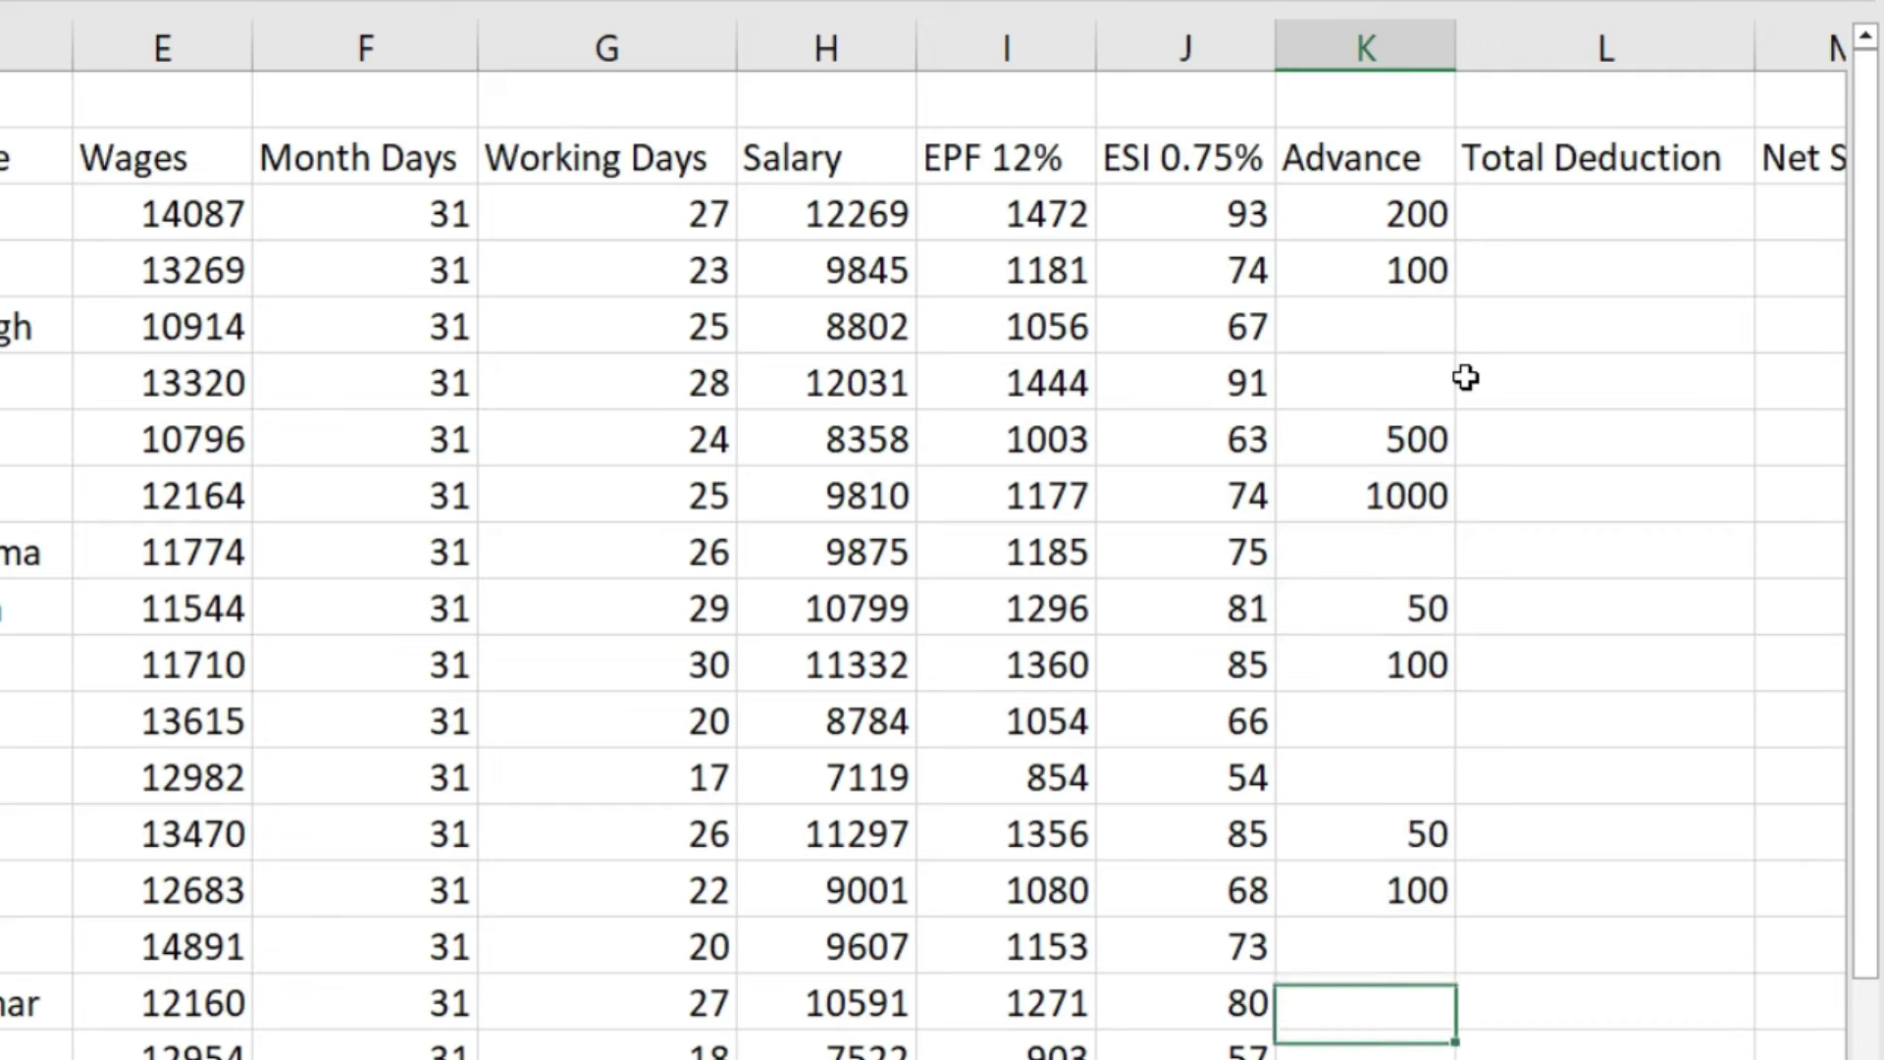
key(Return)
text(500)
click(1590, 212)
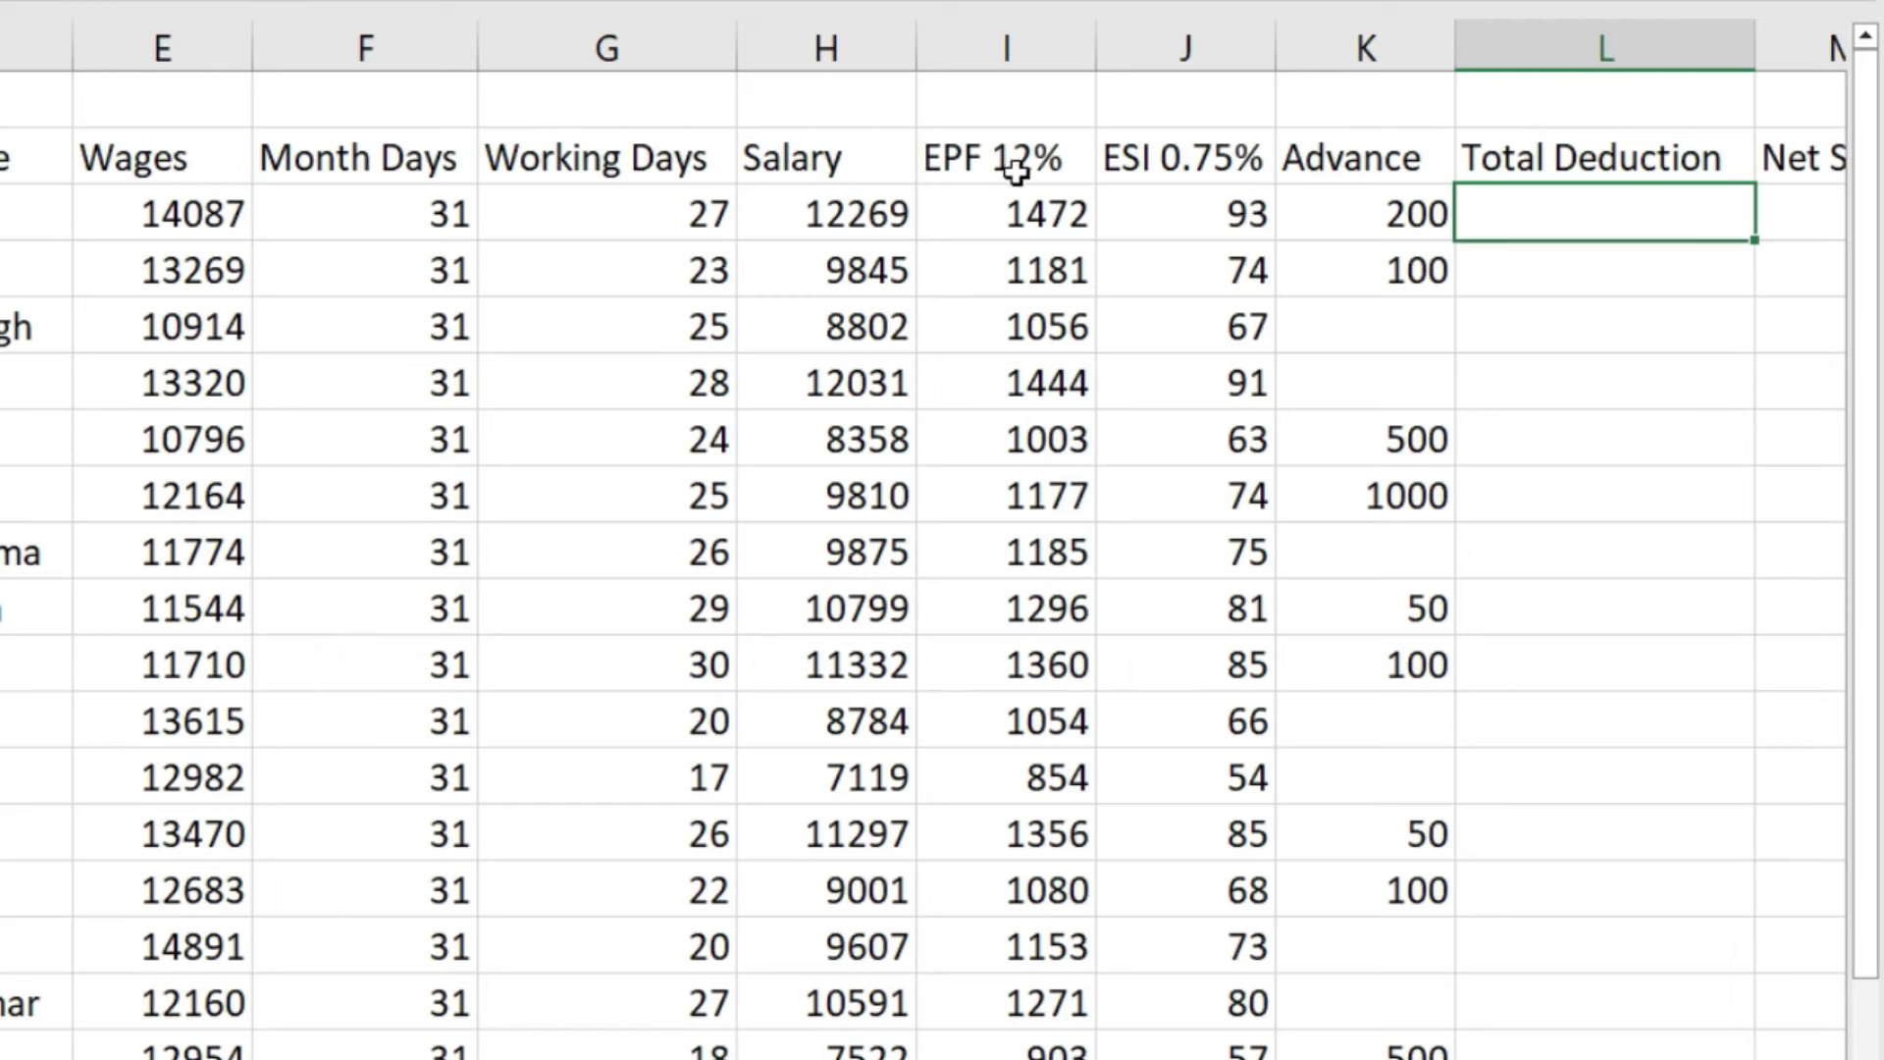
Enter =SUM(I3:K3) in L3 and fill it down the Total Deduction column.
drag(1006, 159, 1354, 159)
click(1551, 225)
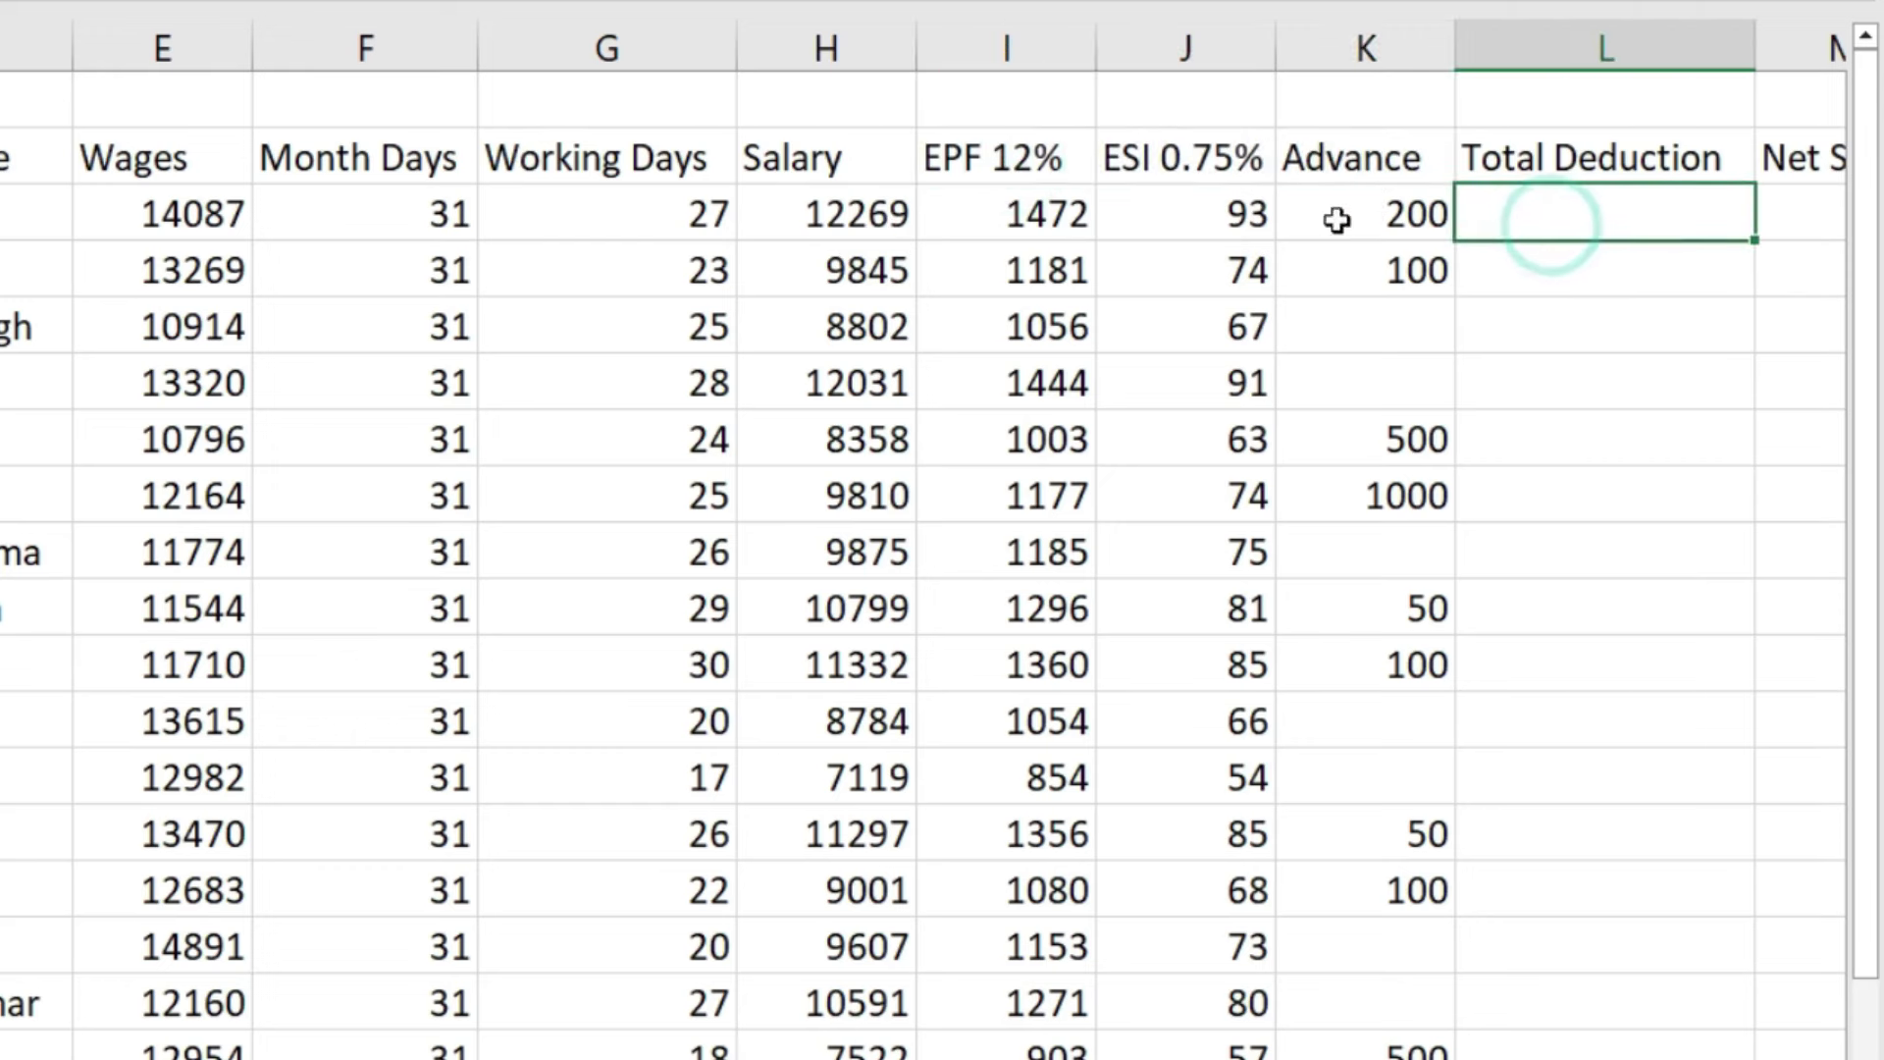
click(1085, 214)
click(1560, 216)
text(=)
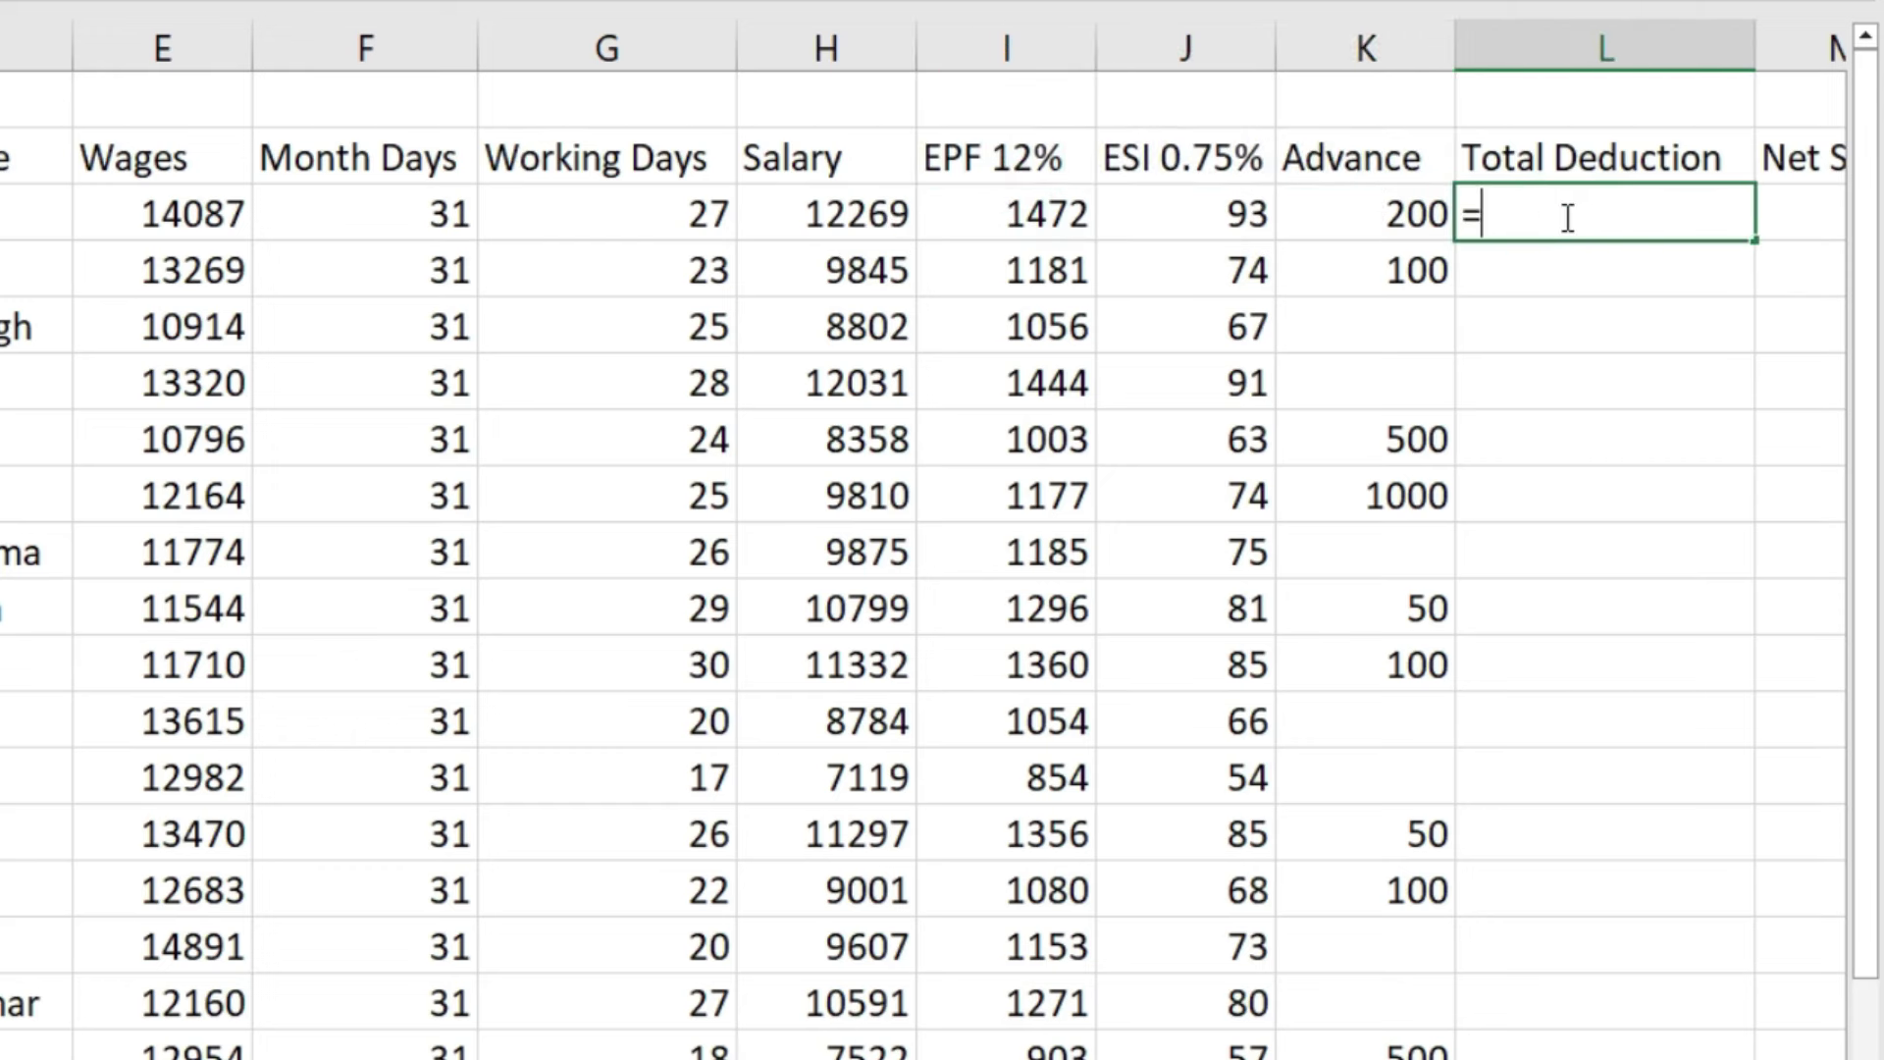
text(sum()
click(1364, 214)
drag(1364, 214, 1041, 211)
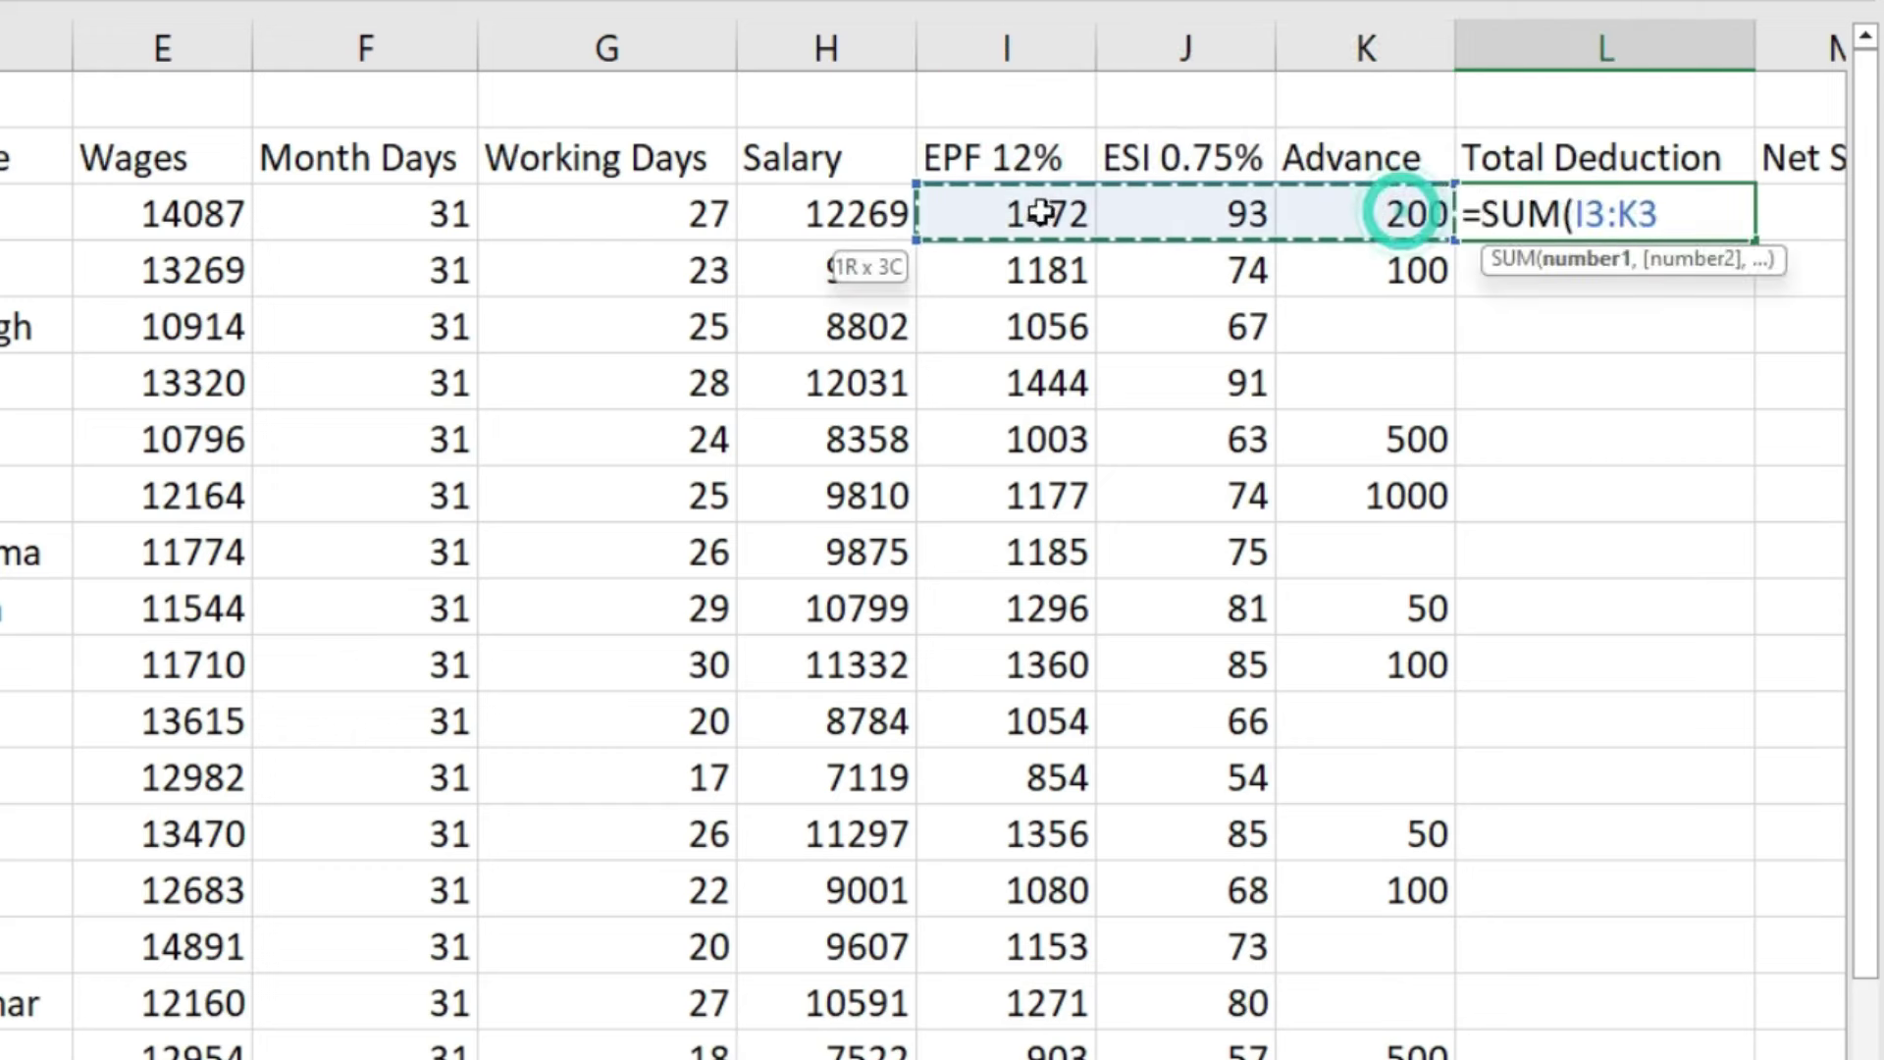
text())
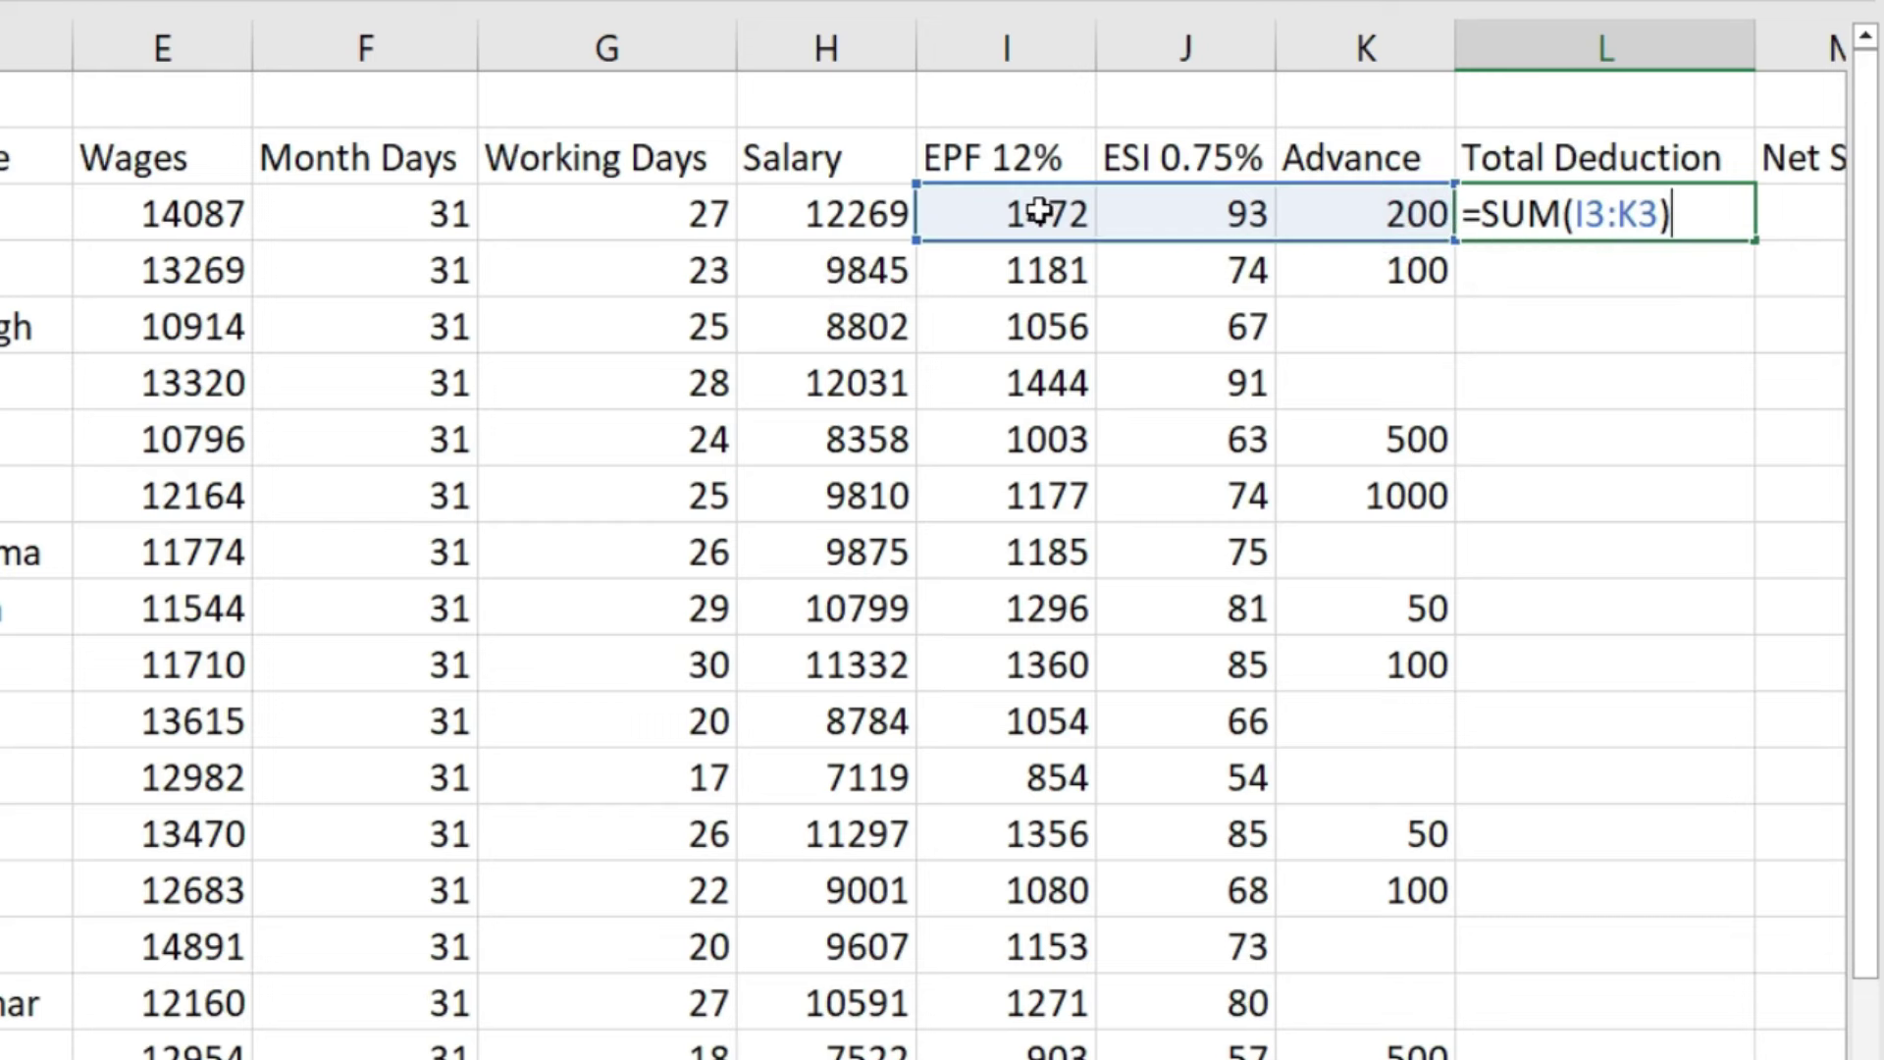
key(Return)
click(1624, 214)
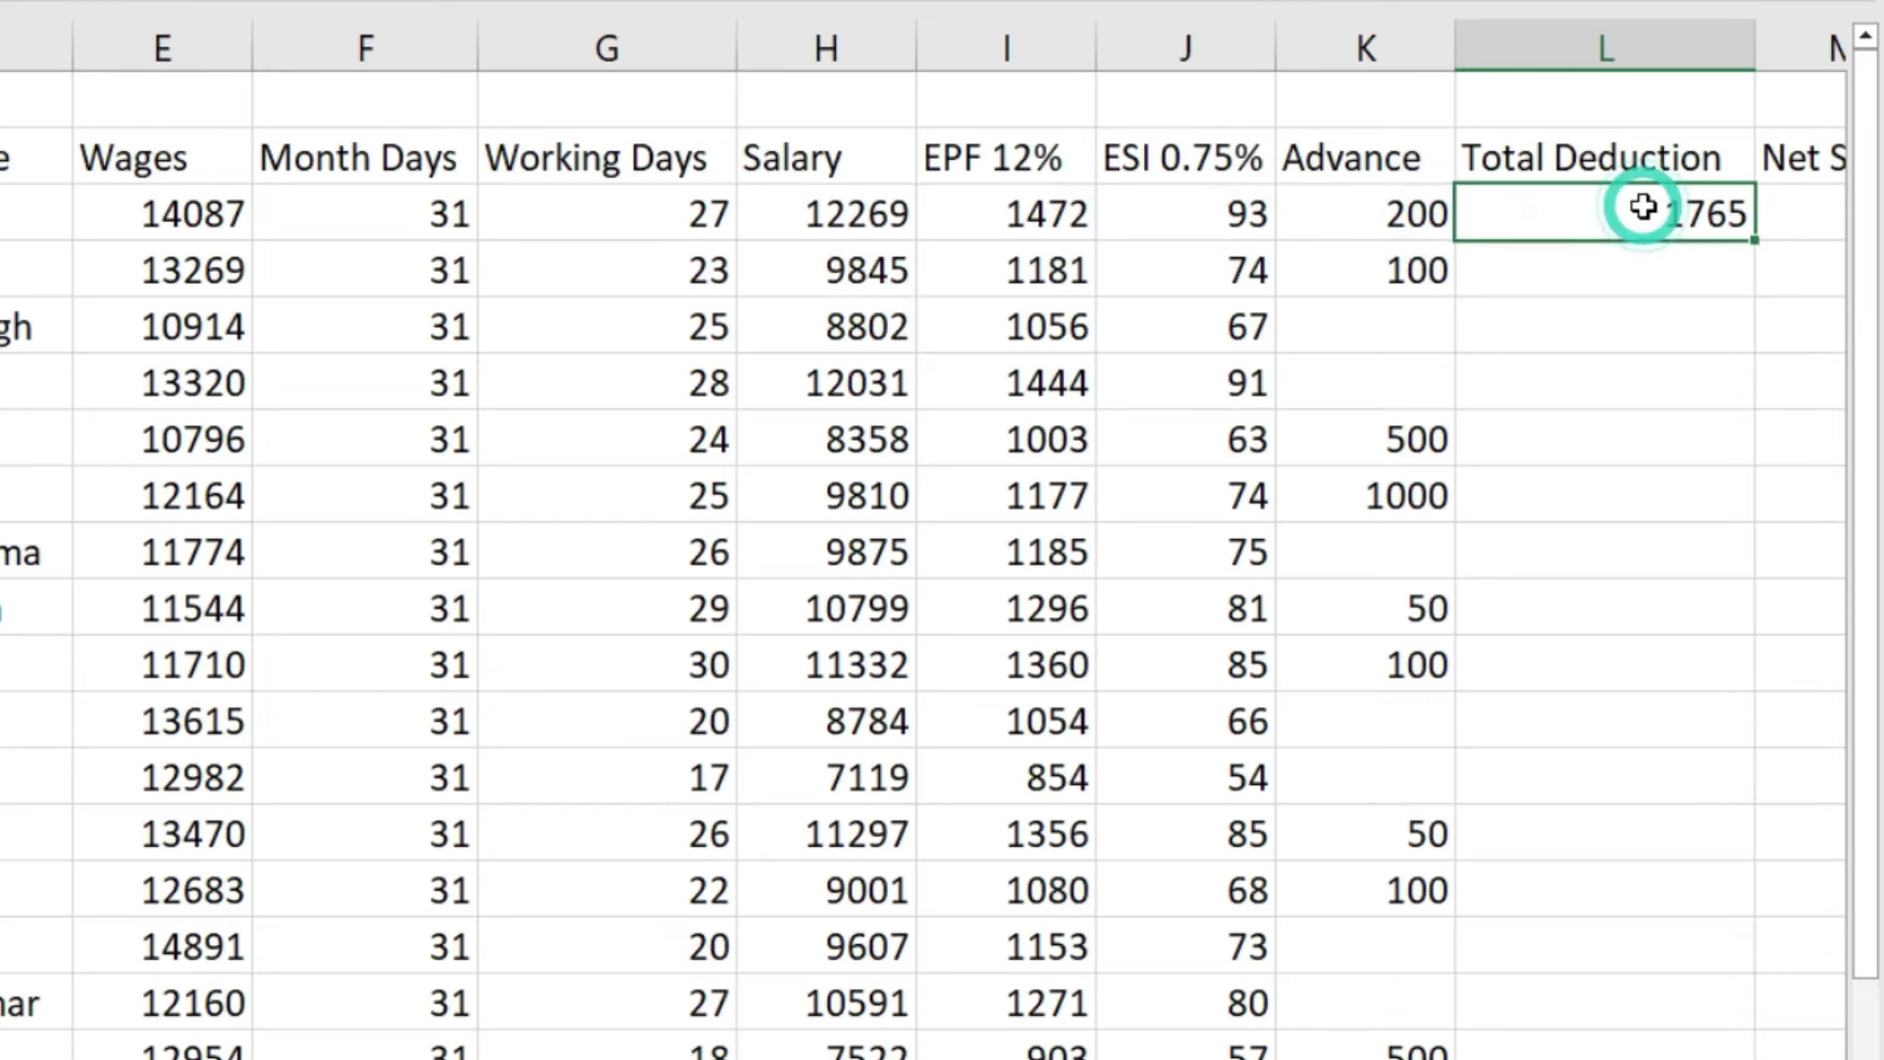
double_click(1754, 248)
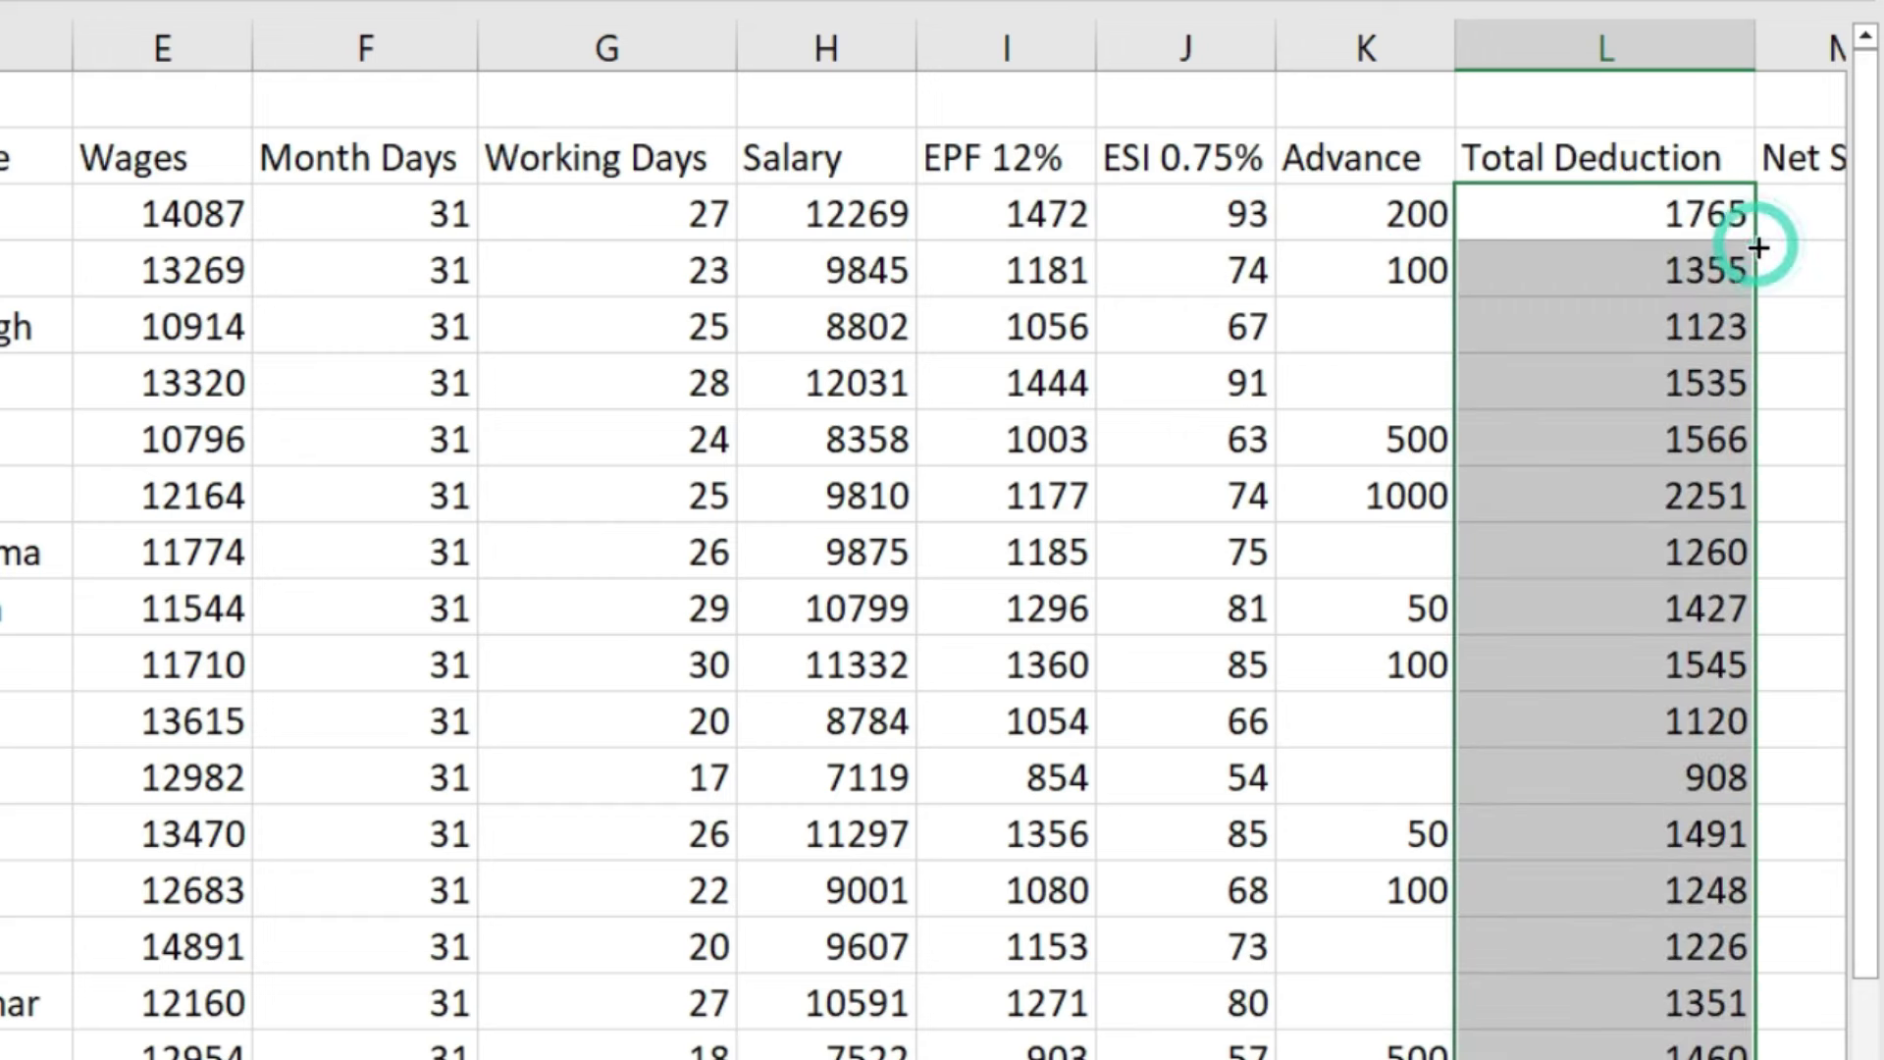
Enter =H3-L3 in M3 and fill it down the Net Salary column.
click(1794, 211)
scroll(1796, 209, right, 2)
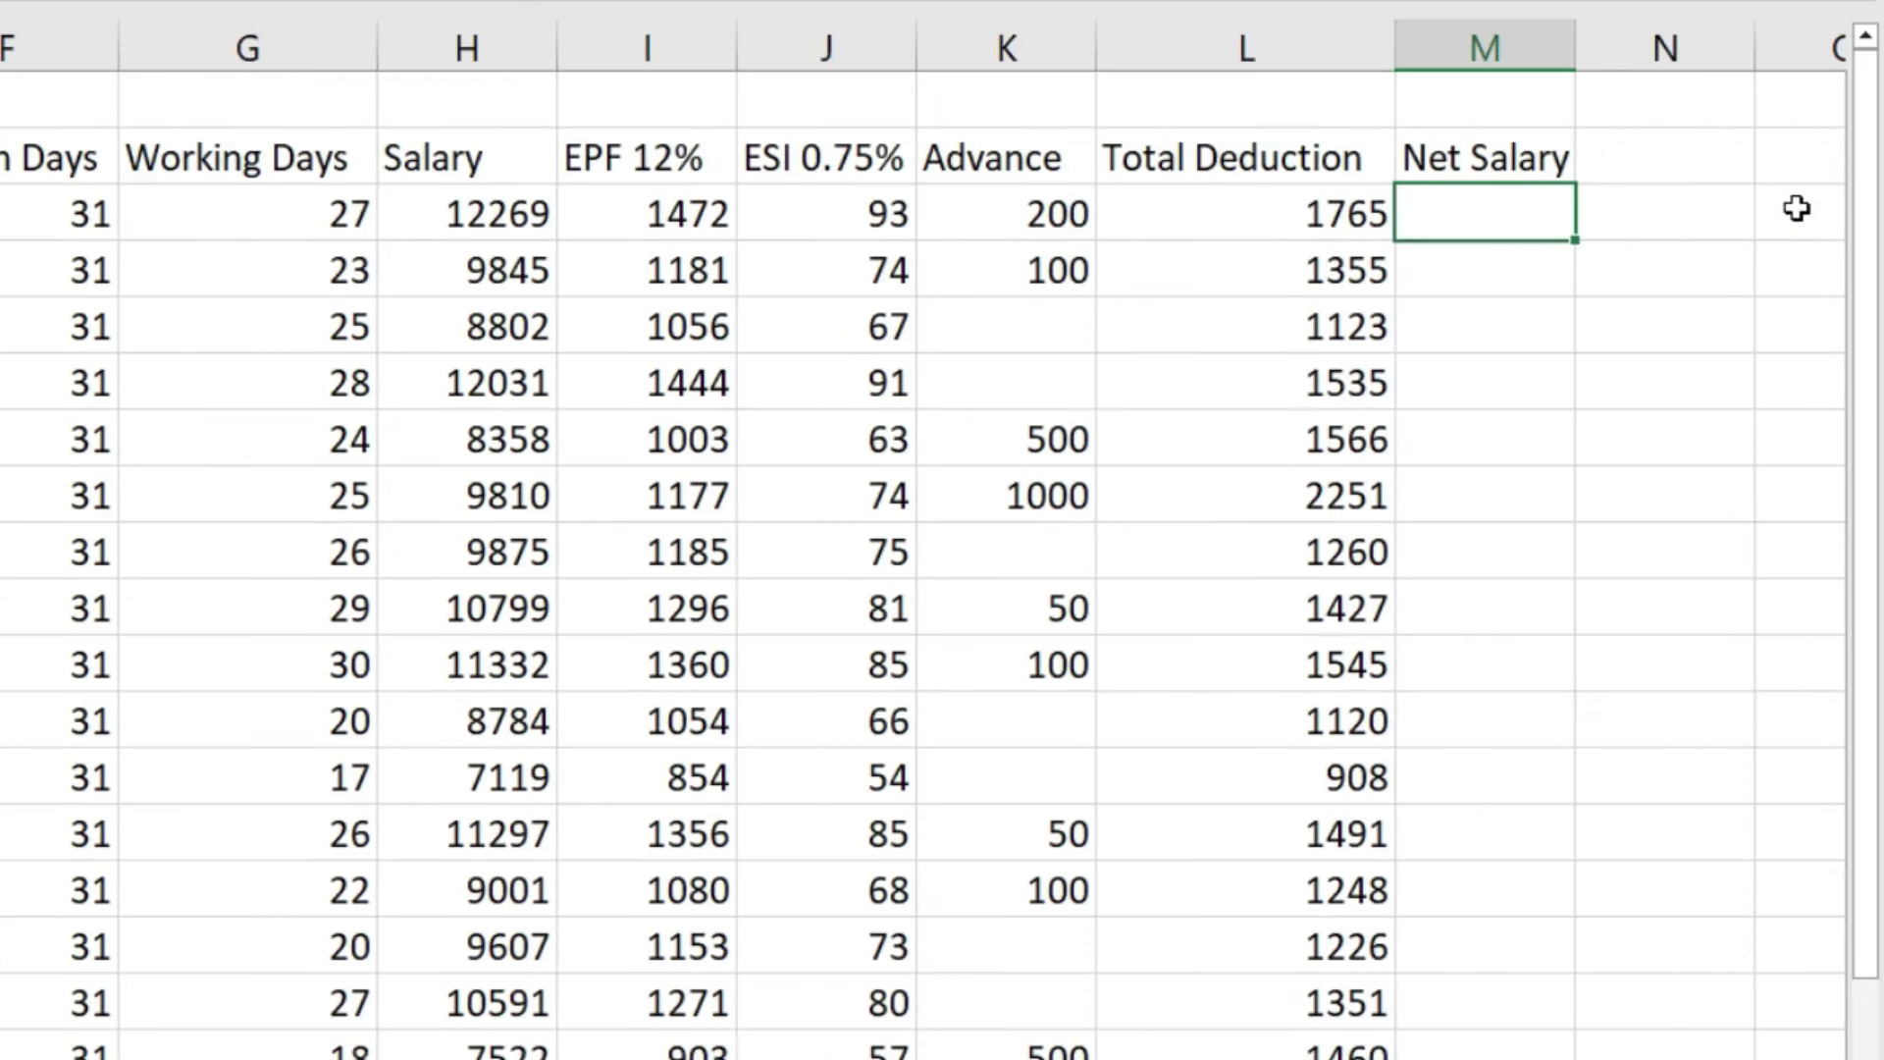
text(=)
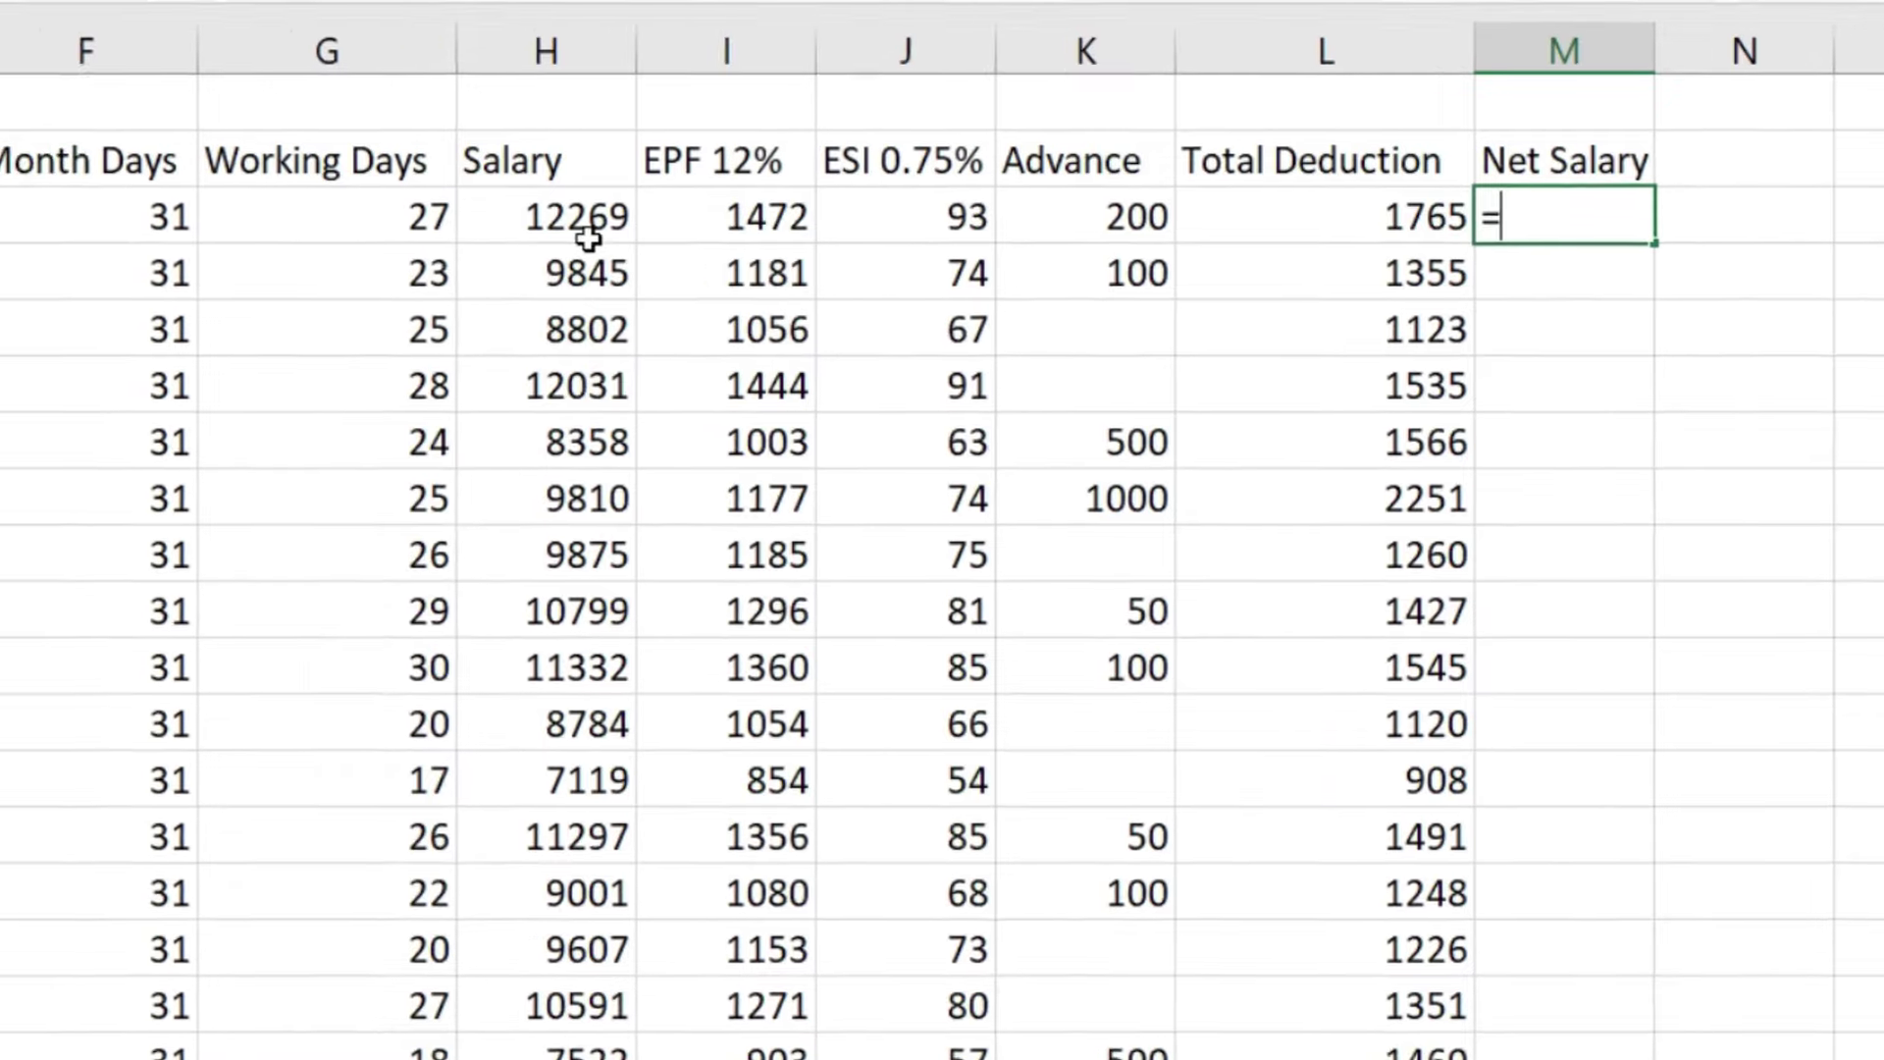
click(768, 245)
text(-)
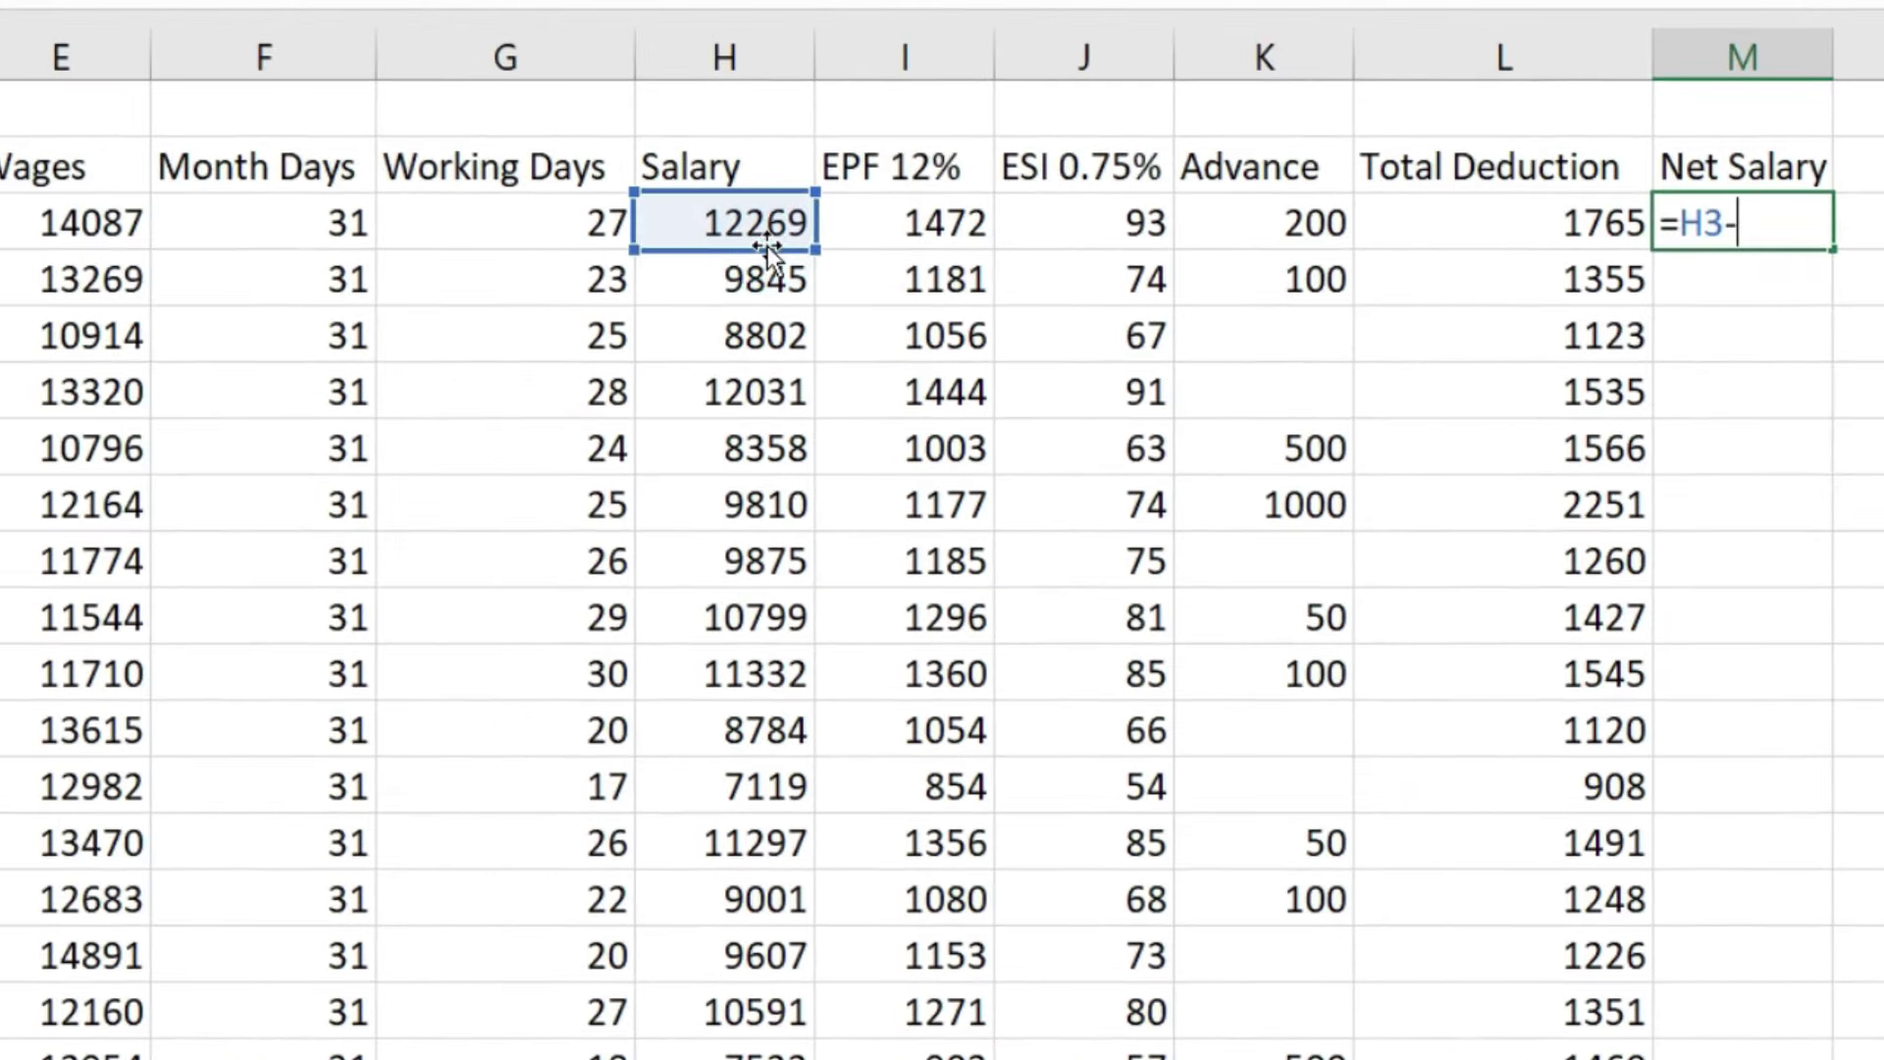
click(1559, 227)
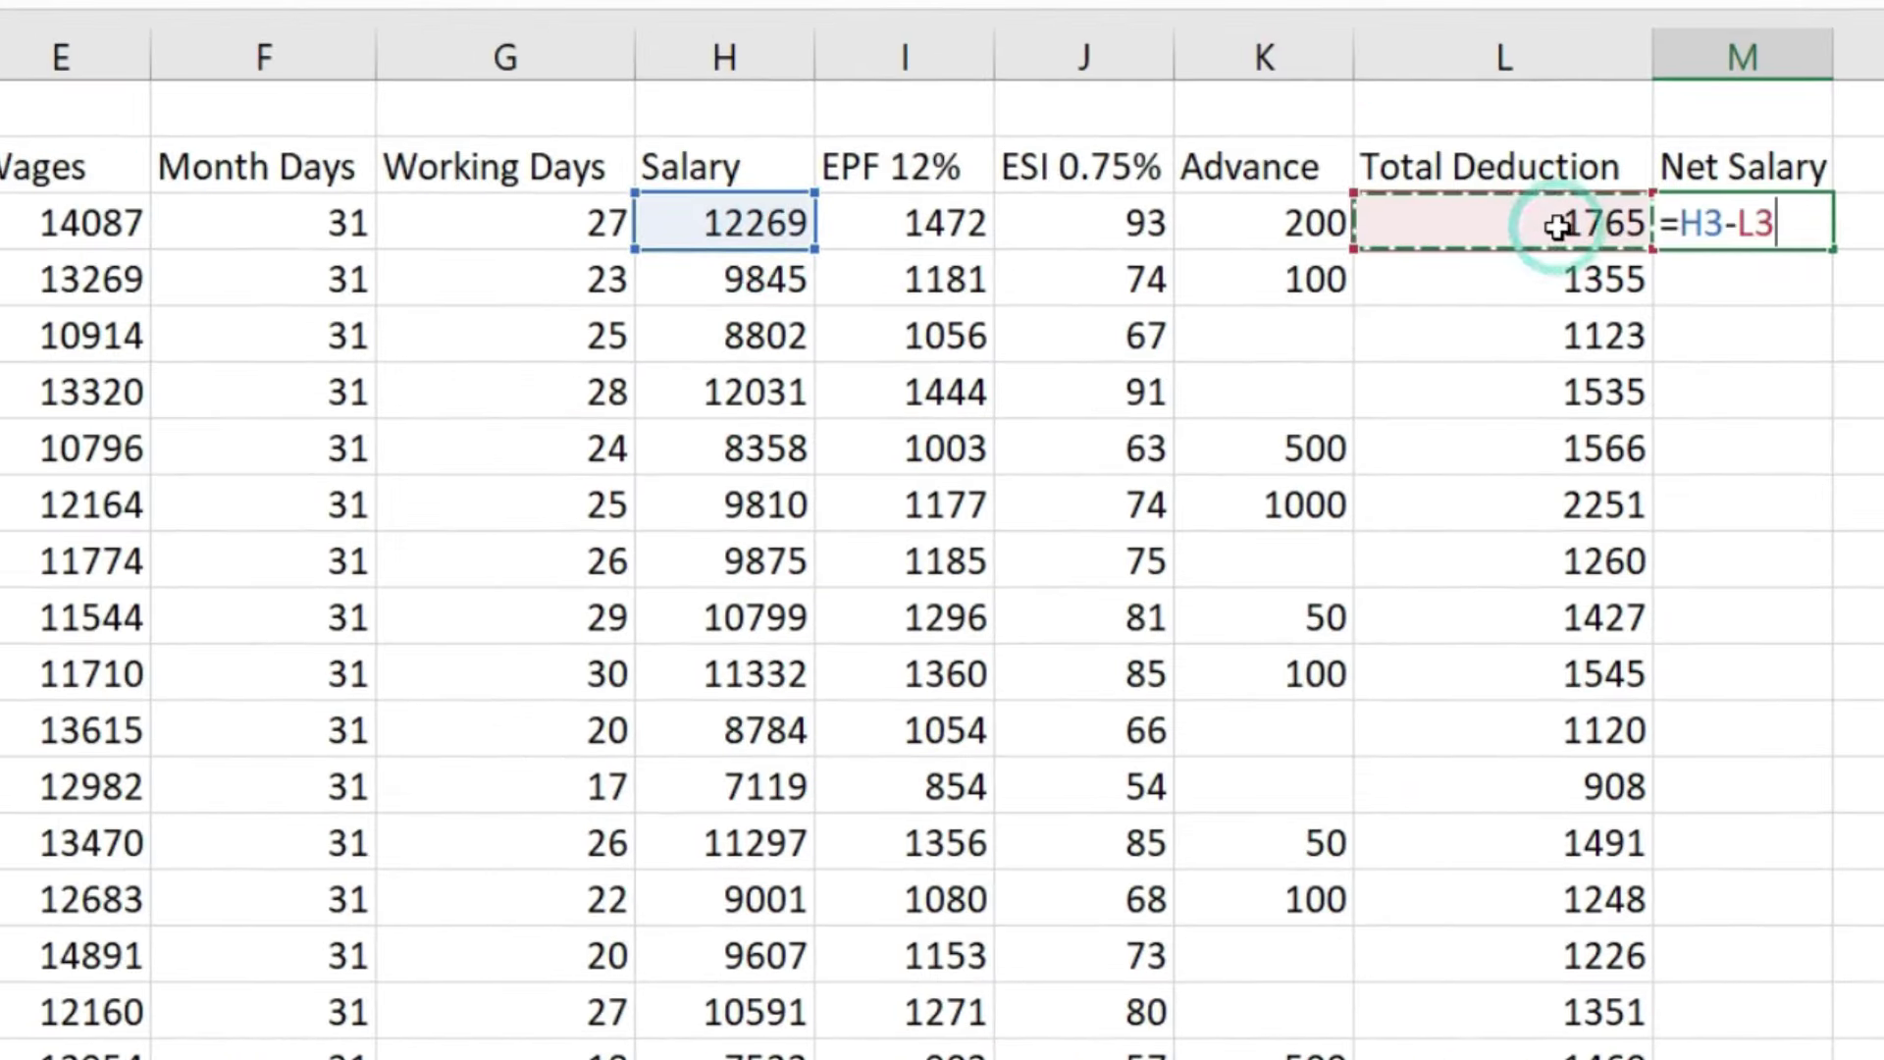
key(Return)
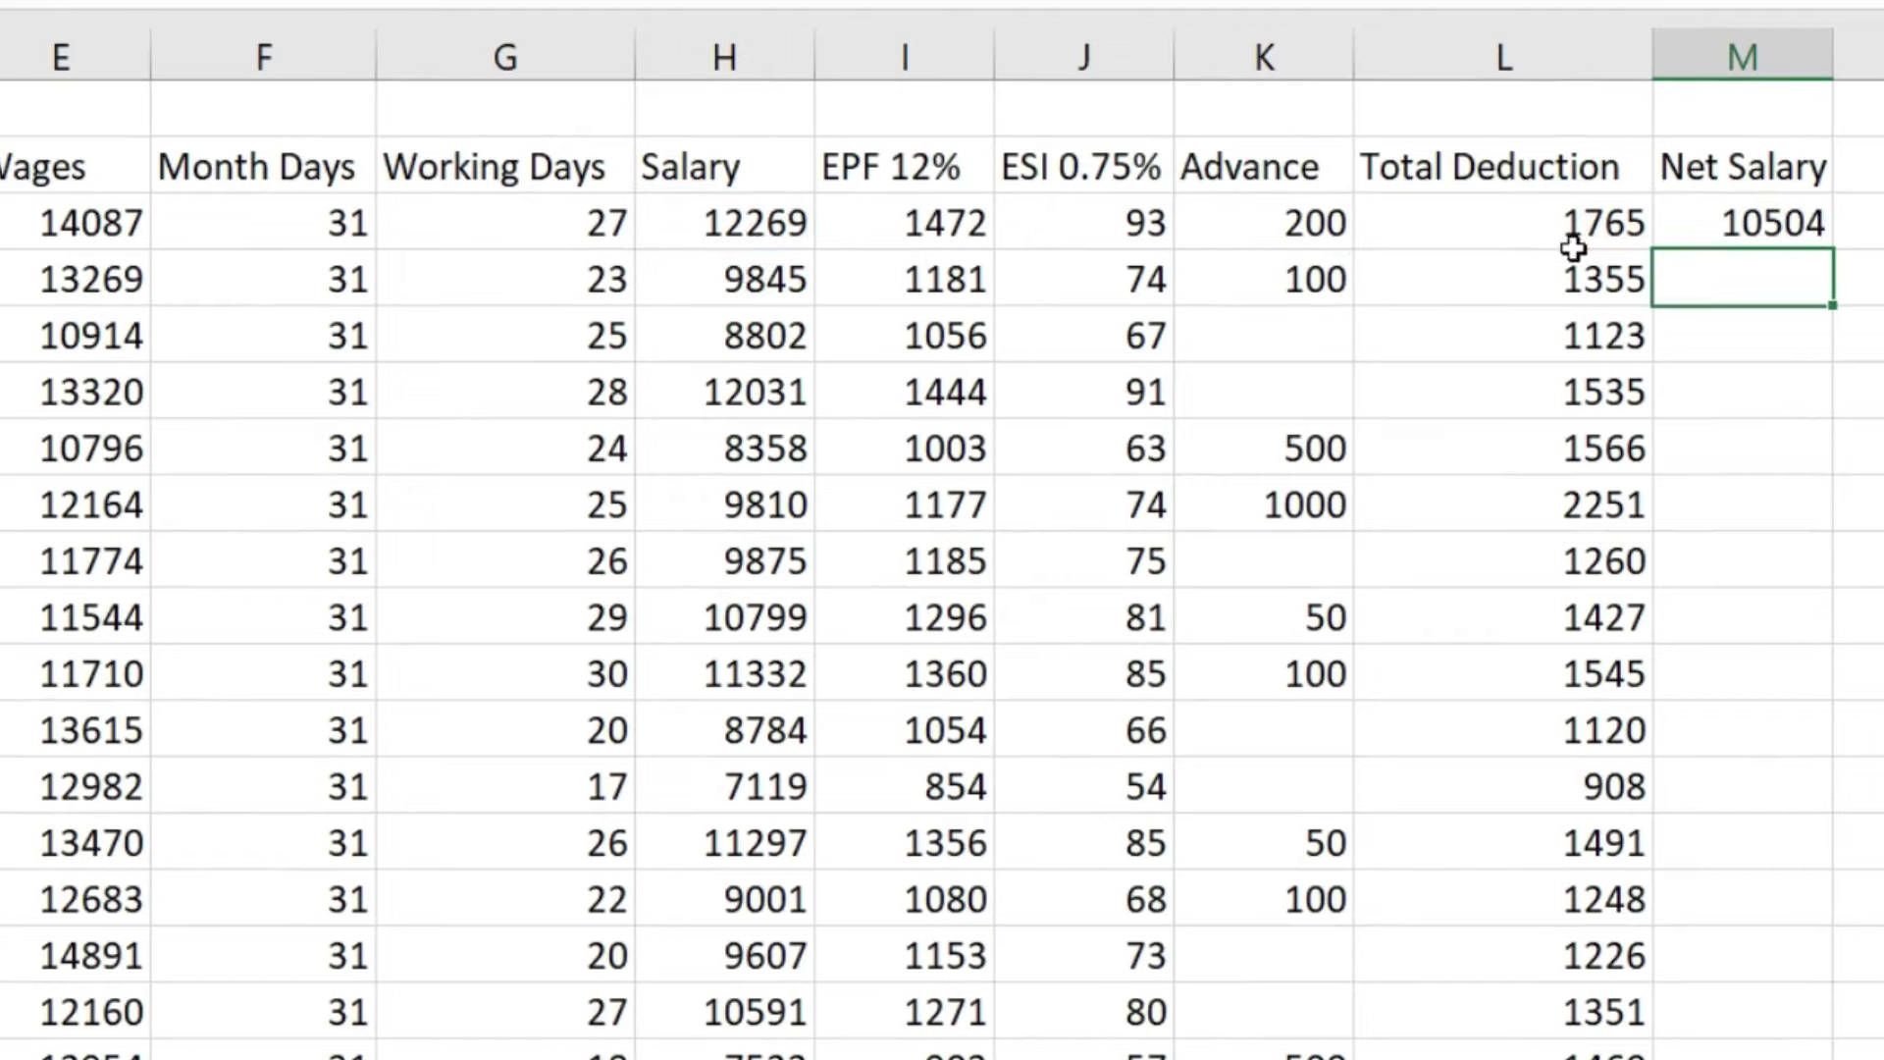
click(1721, 223)
double_click(1833, 250)
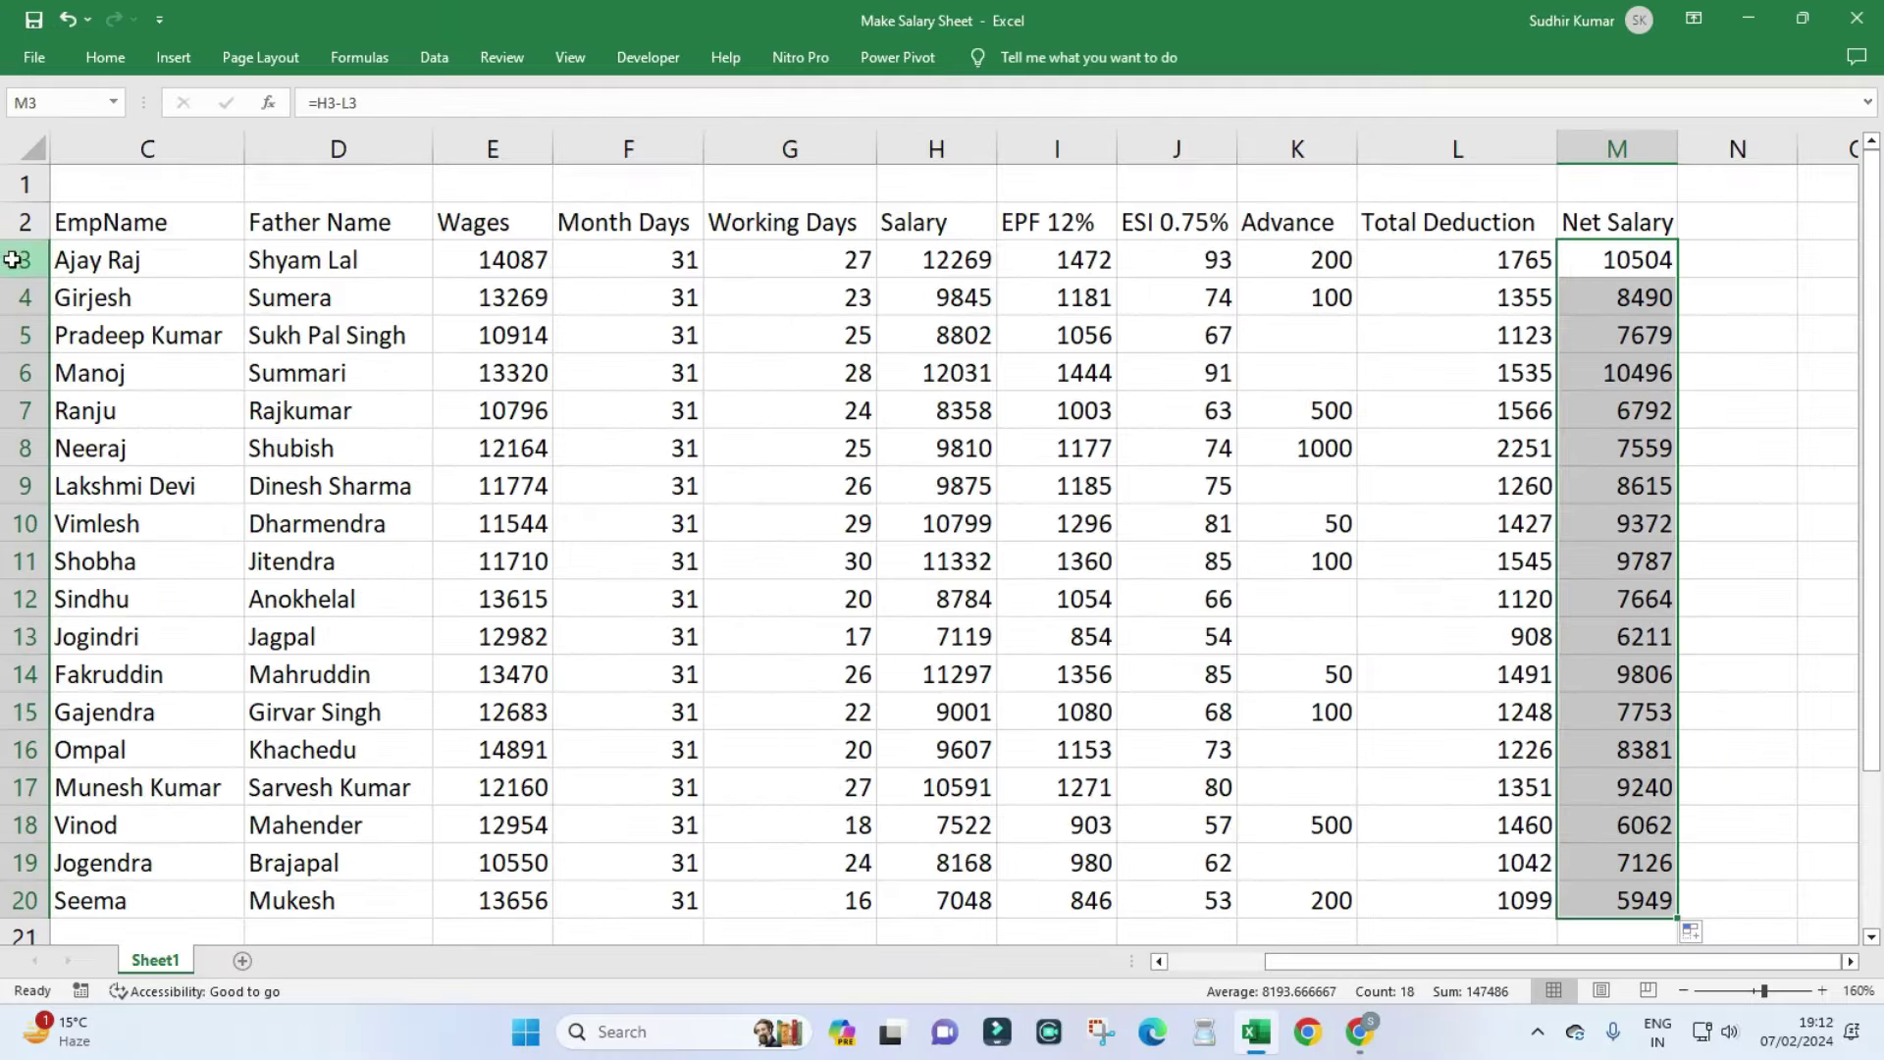
AutoFit the S.No, EmpID, Father Name, Wages and Month Days columns.
click(24, 260)
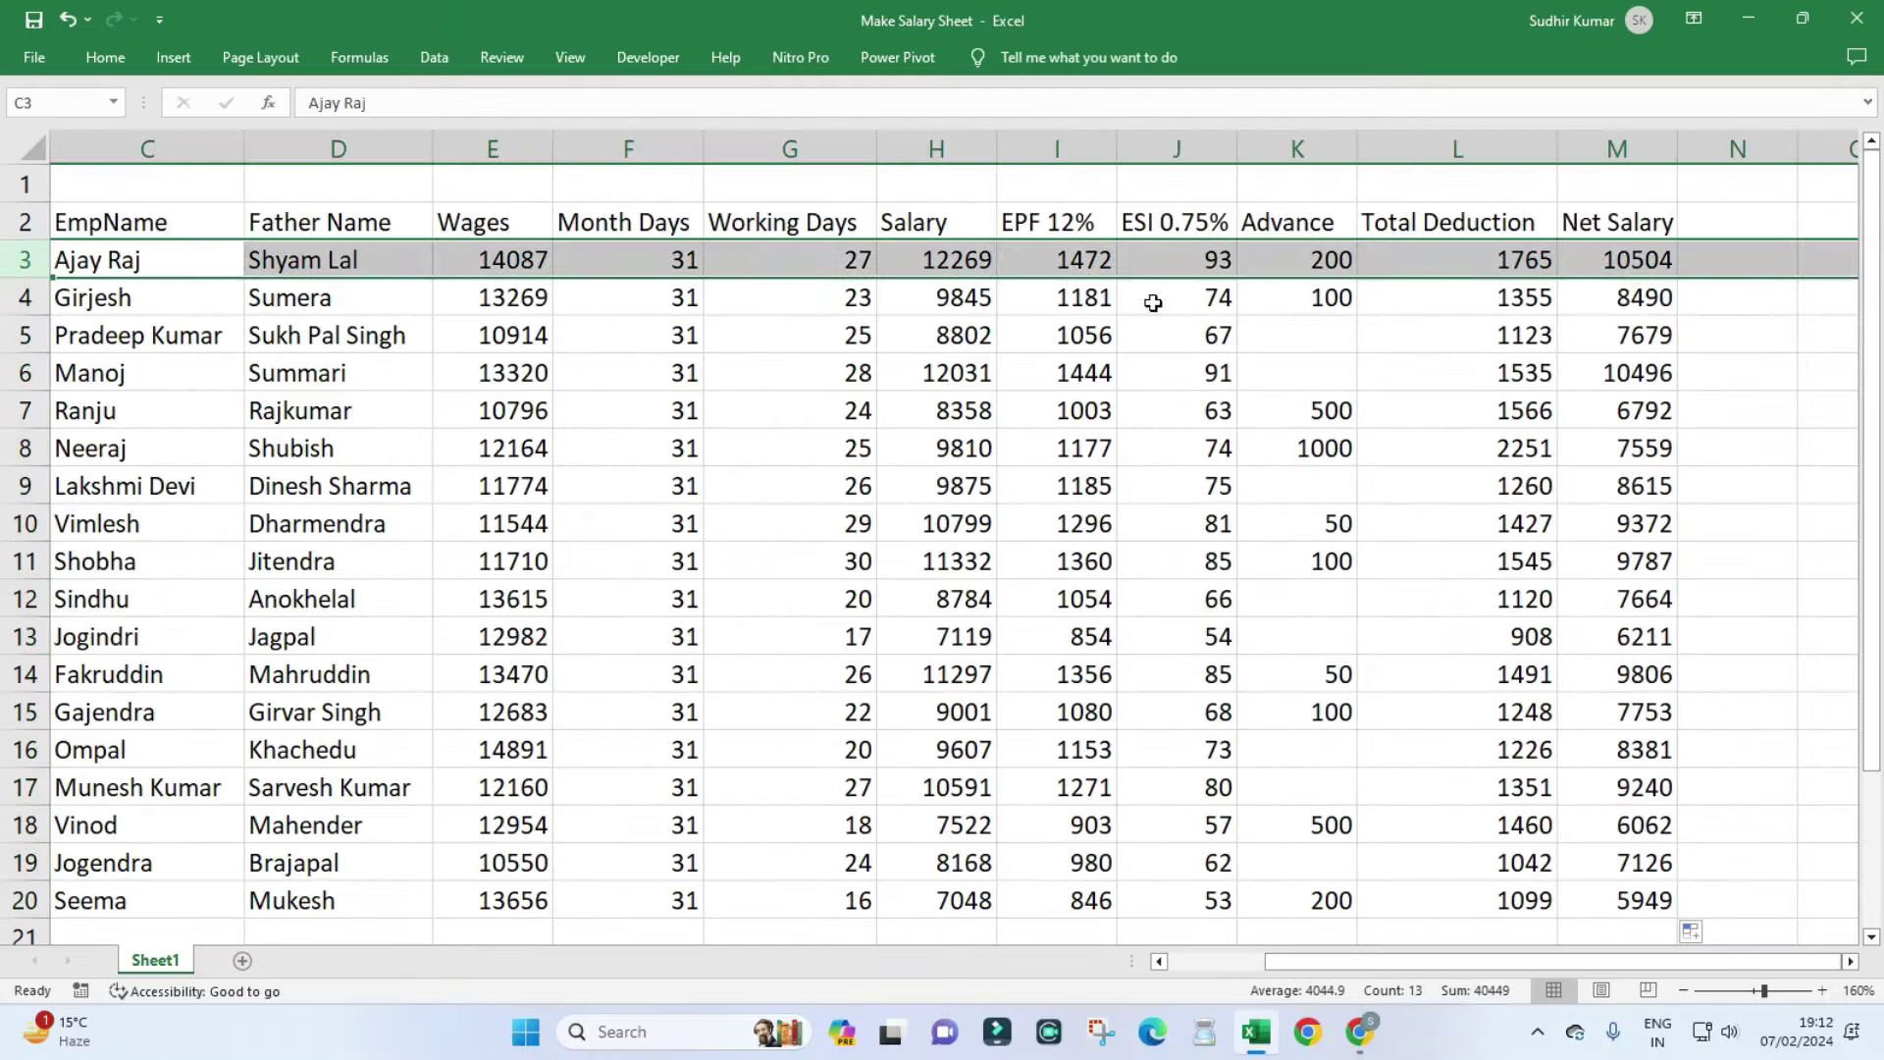
click(1570, 263)
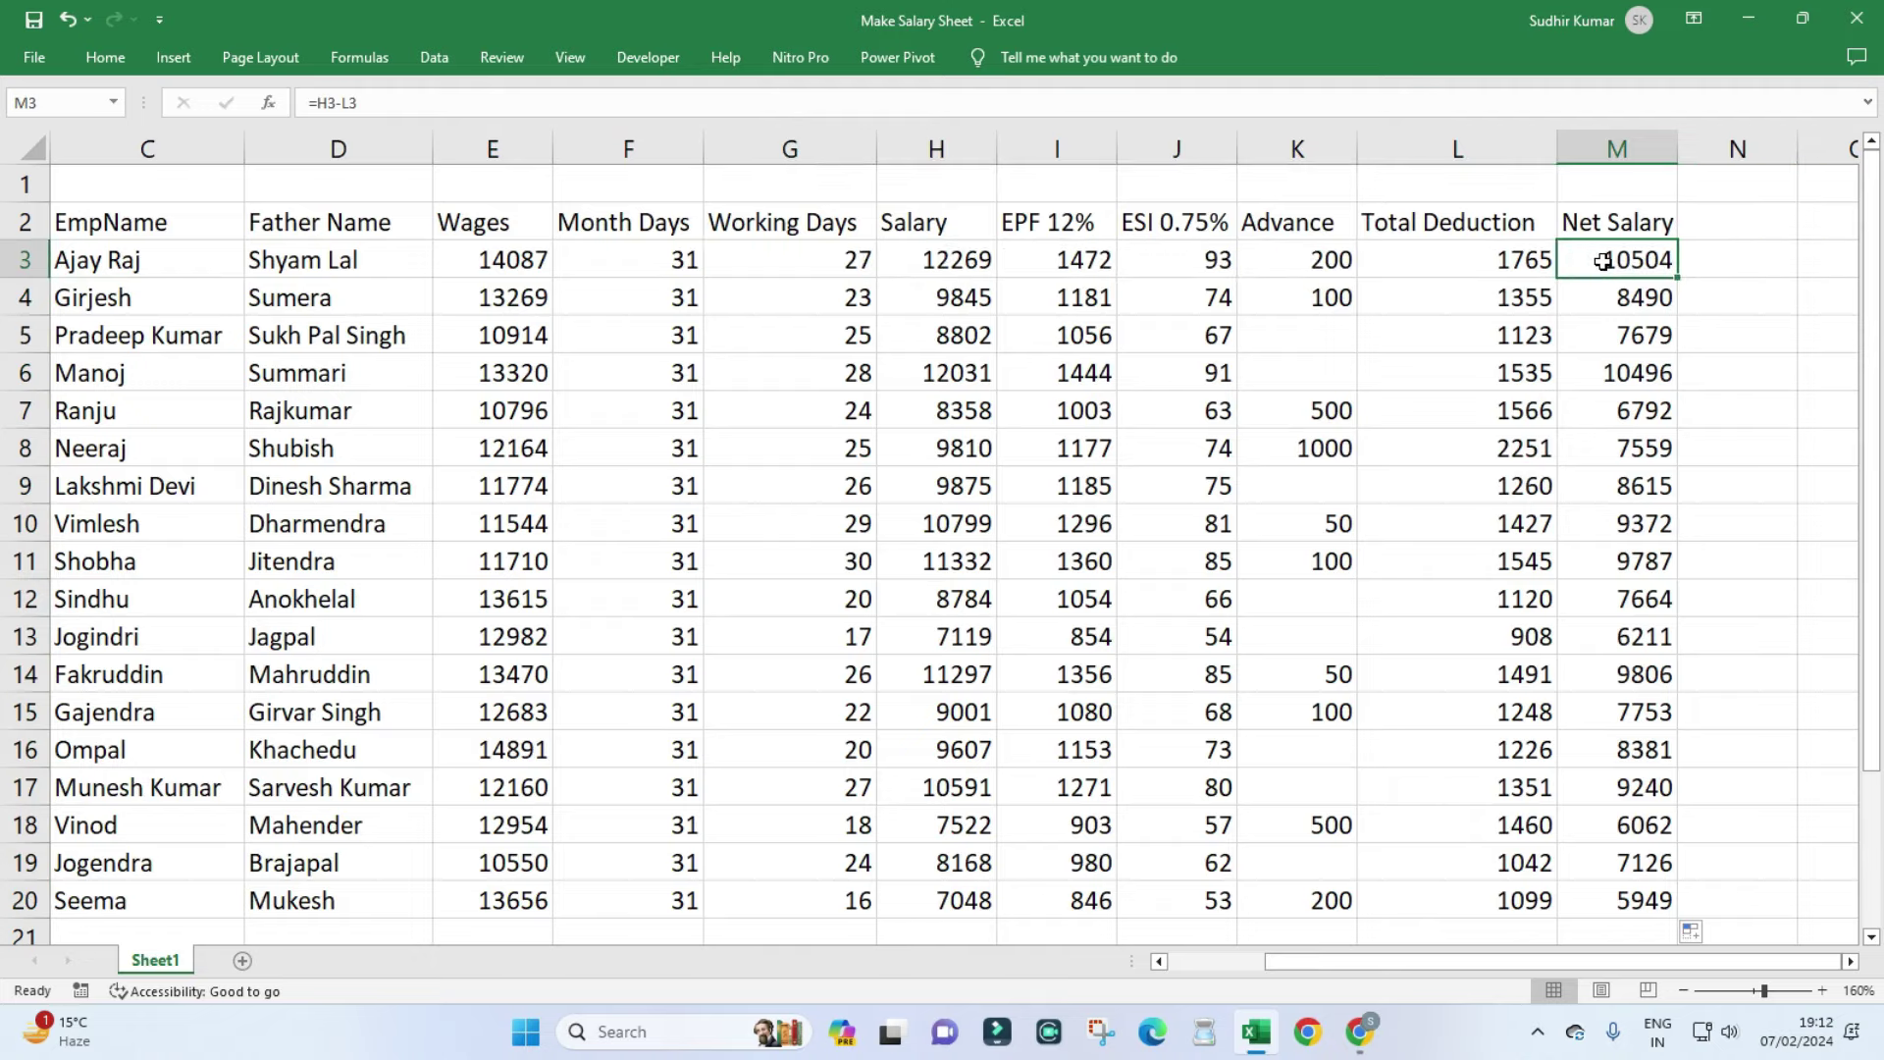
key(ctrl+Home)
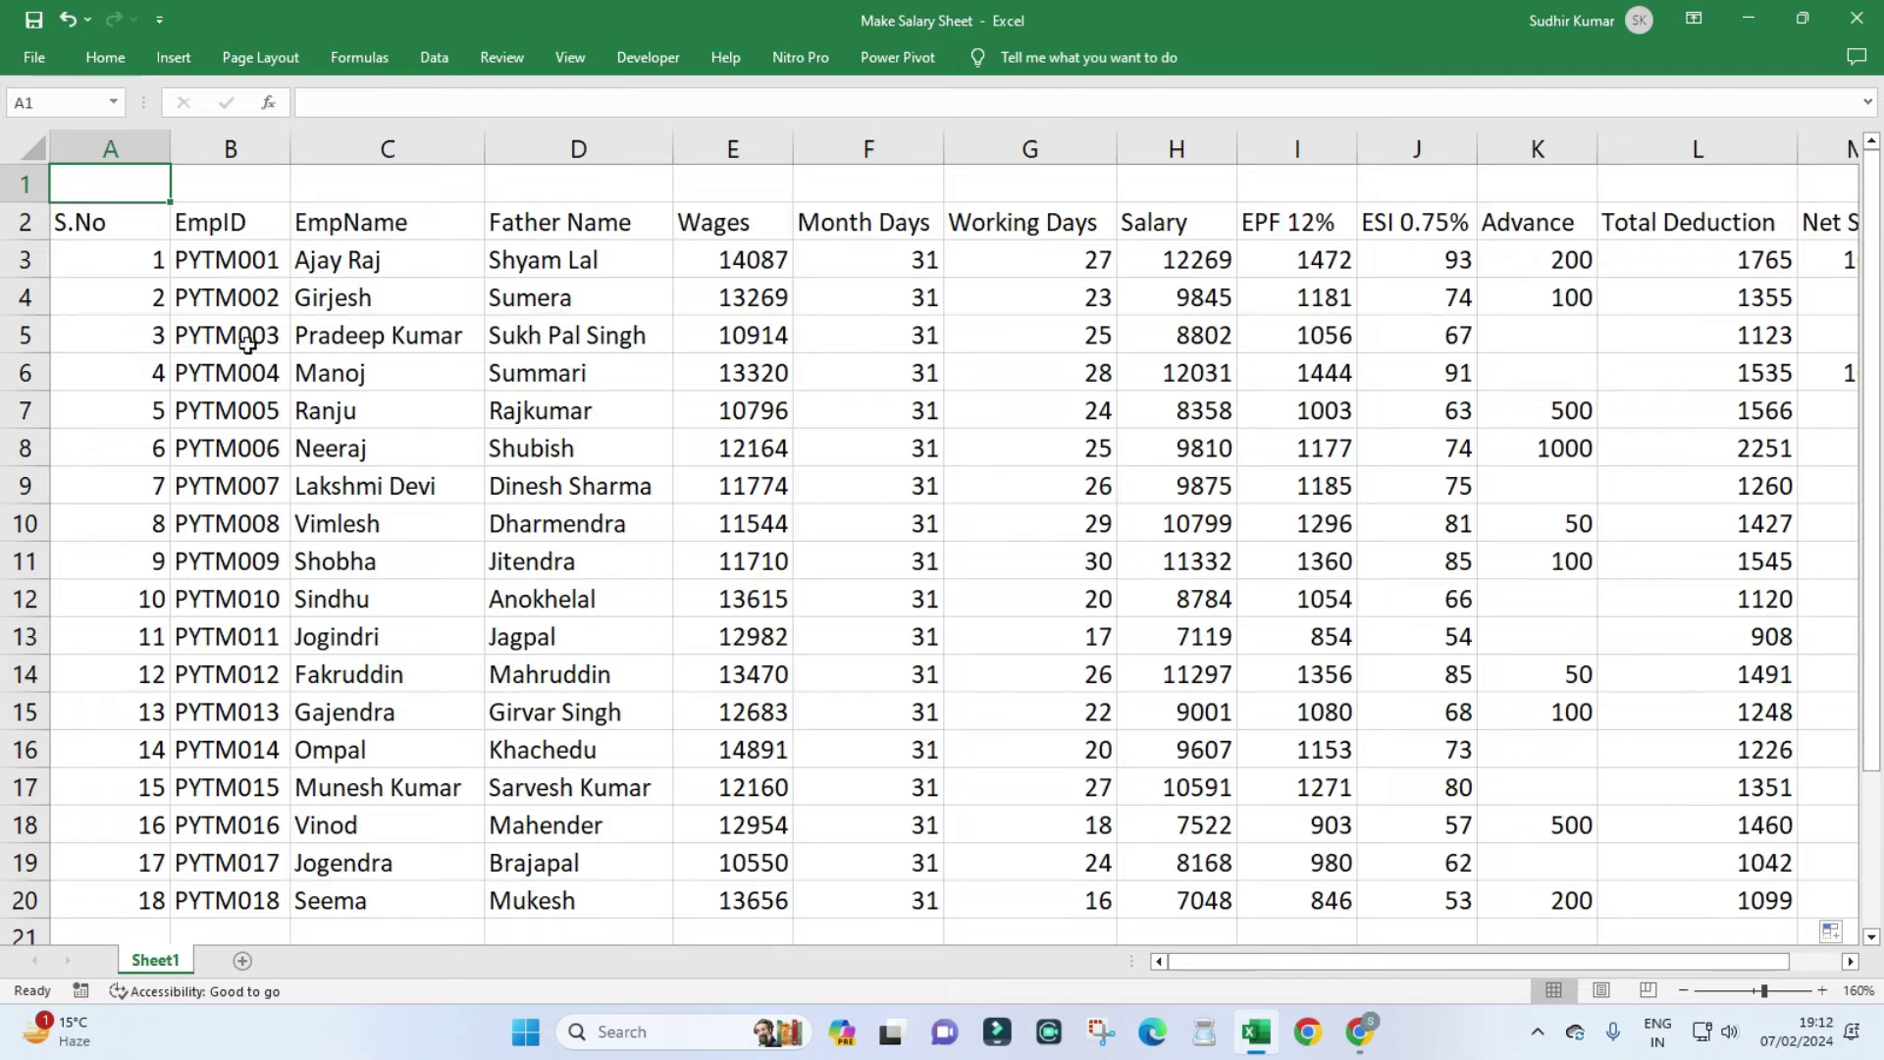
double_click(170, 147)
double_click(240, 147)
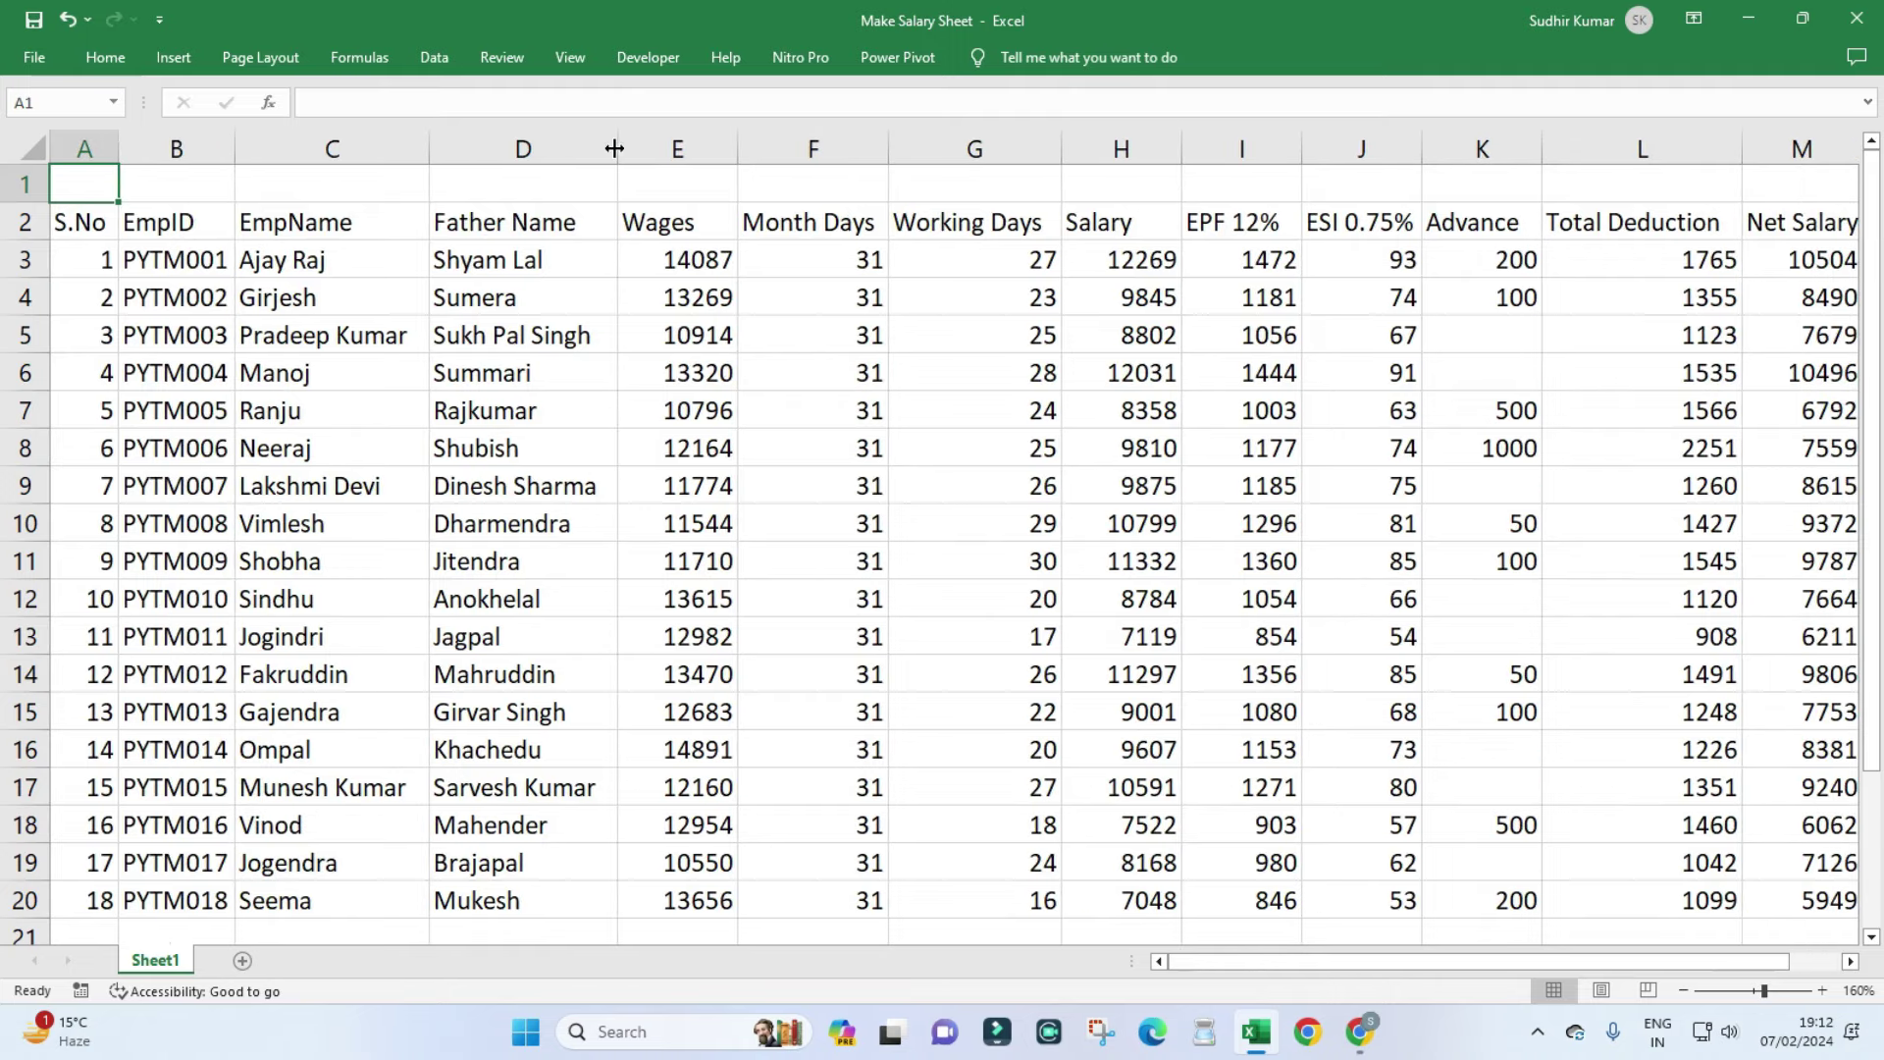
double_click(614, 148)
double_click(737, 147)
double_click(856, 147)
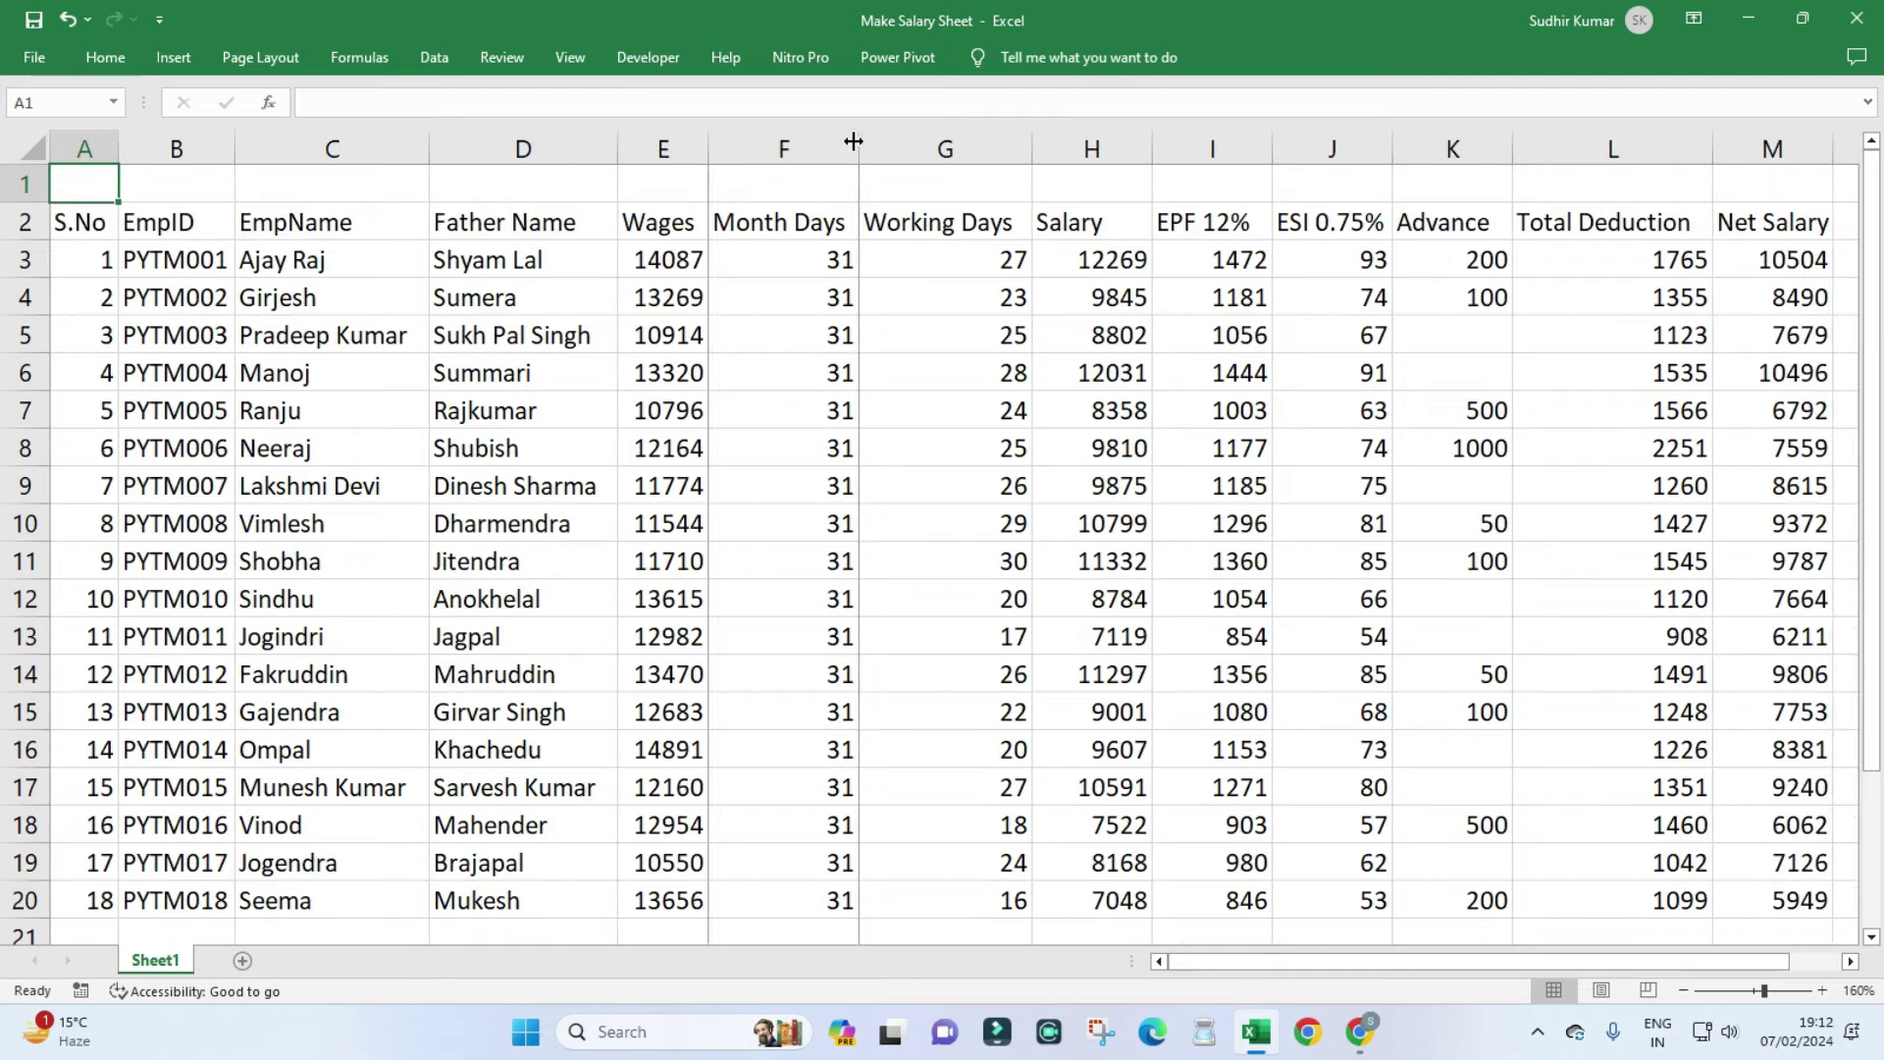
AutoFit the Salary, EPF 12%, ESI 0.75%, Advance and Total Deduction columns, then select row 1.
click(1041, 147)
double_click(1152, 147)
double_click(1233, 147)
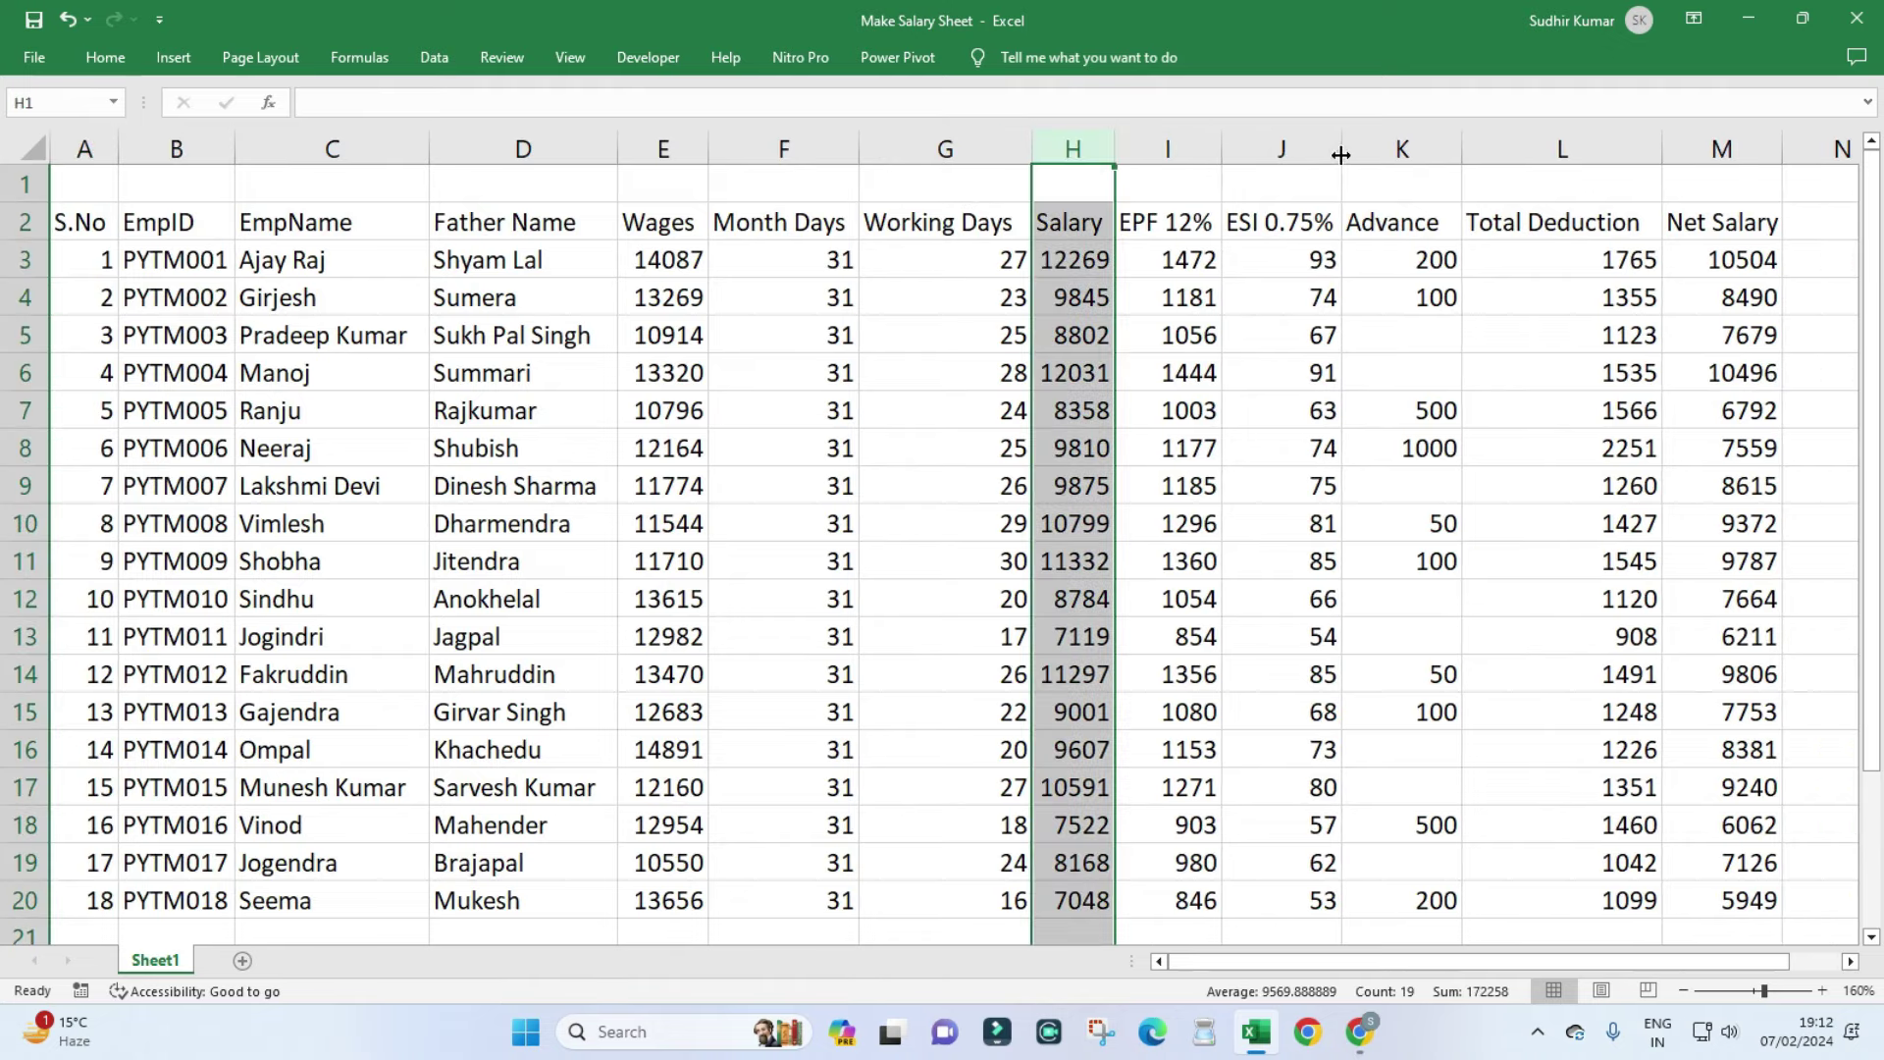
double_click(1341, 147)
double_click(1462, 147)
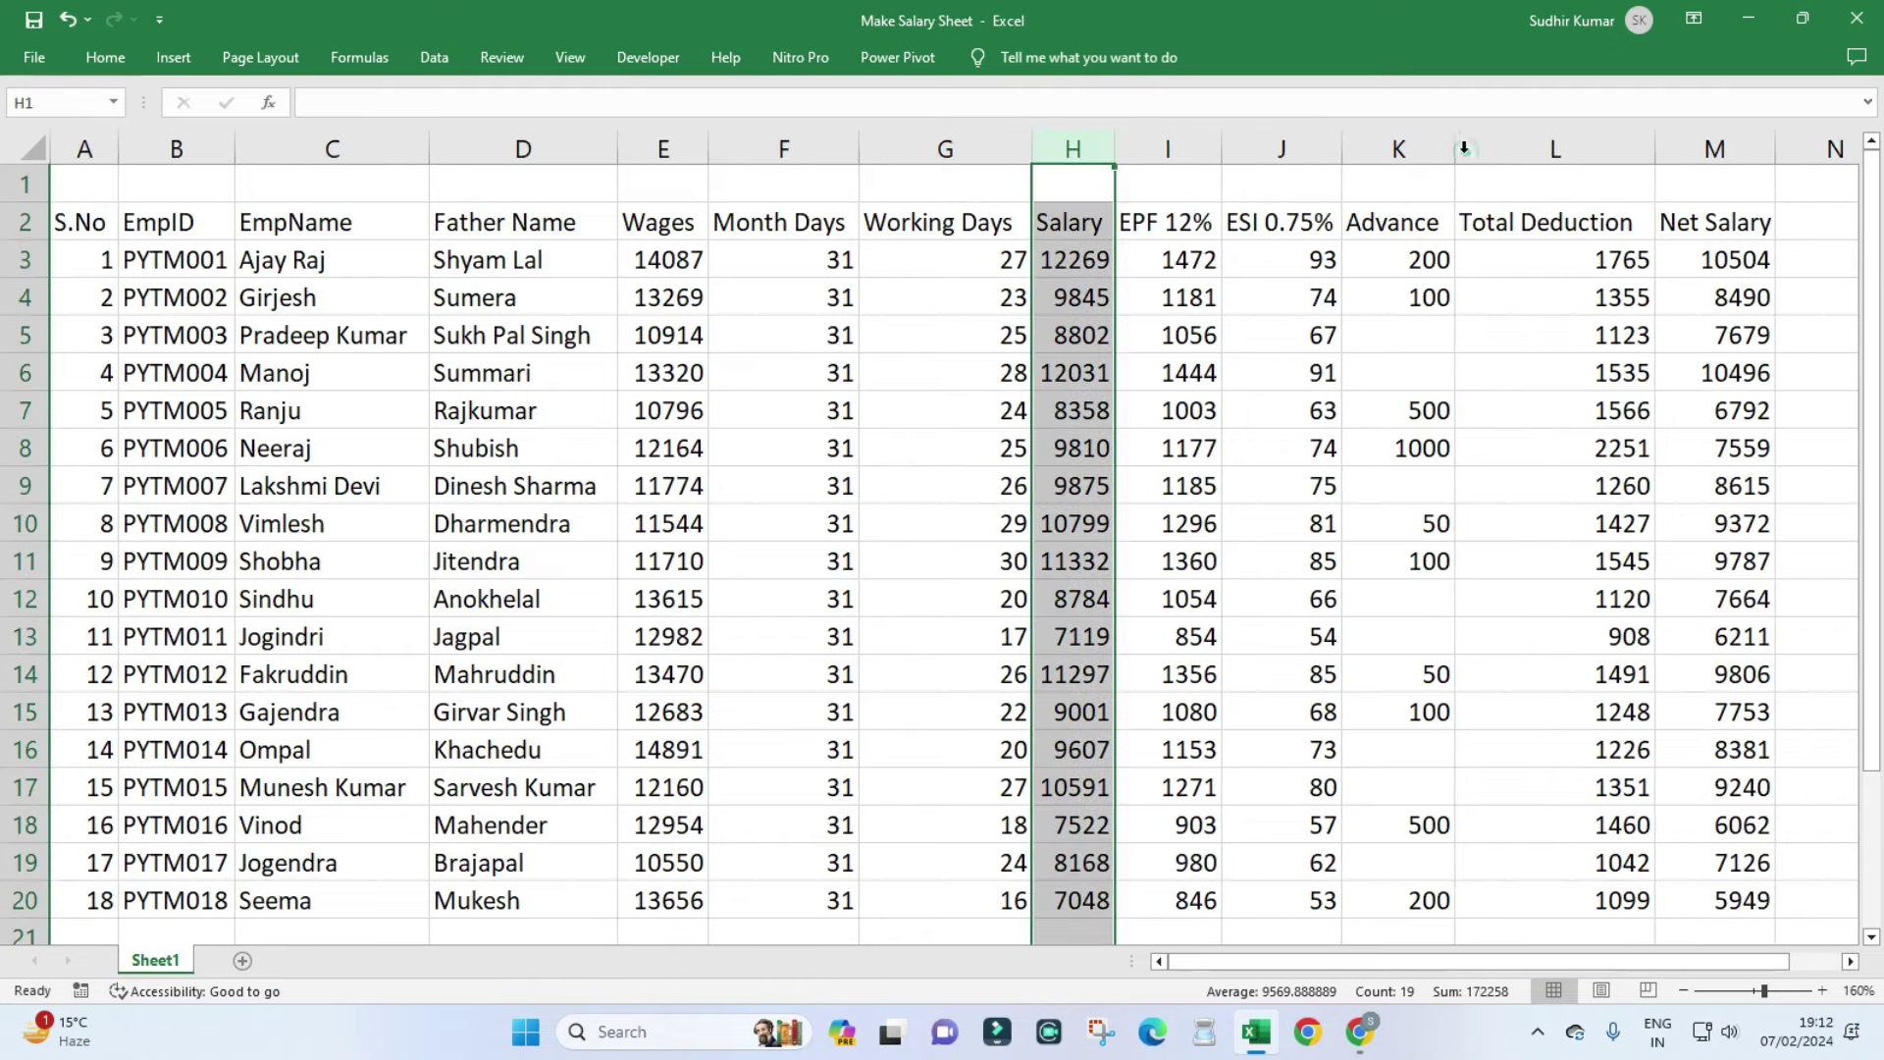
double_click(1656, 149)
click(1732, 222)
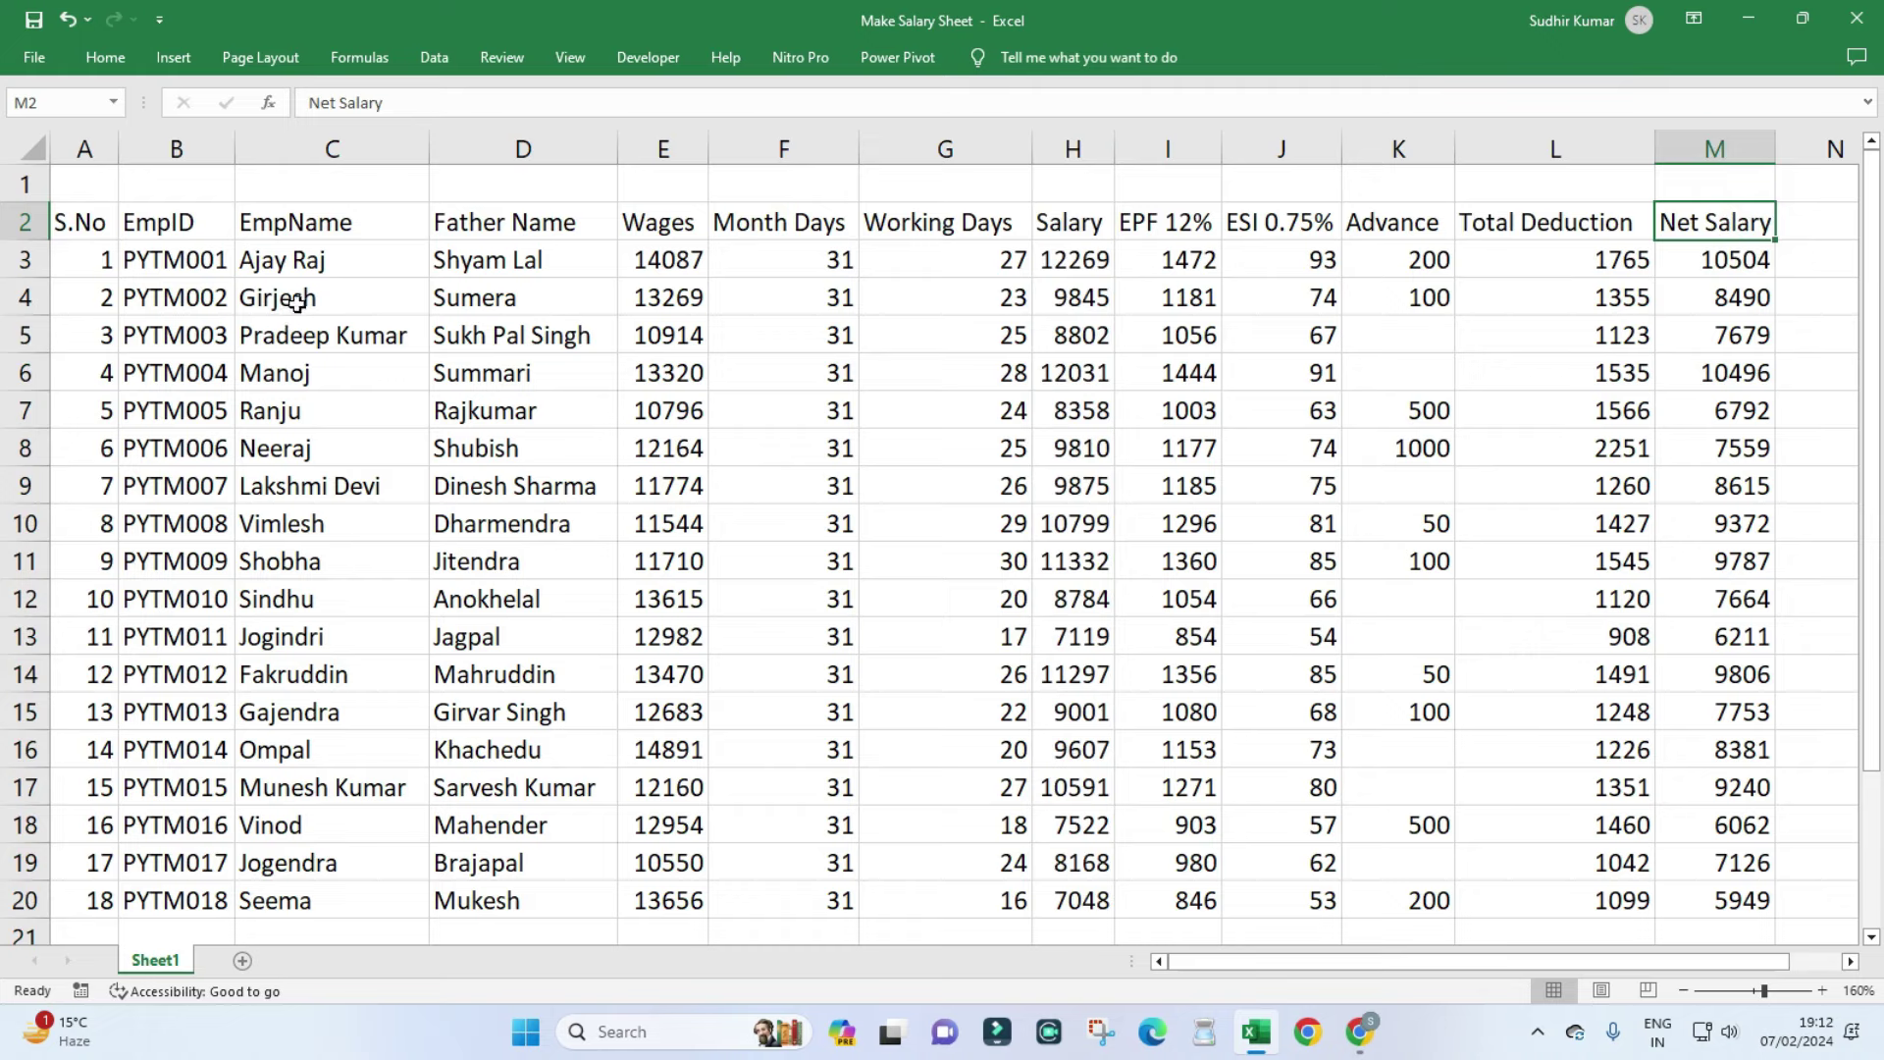
click(25, 185)
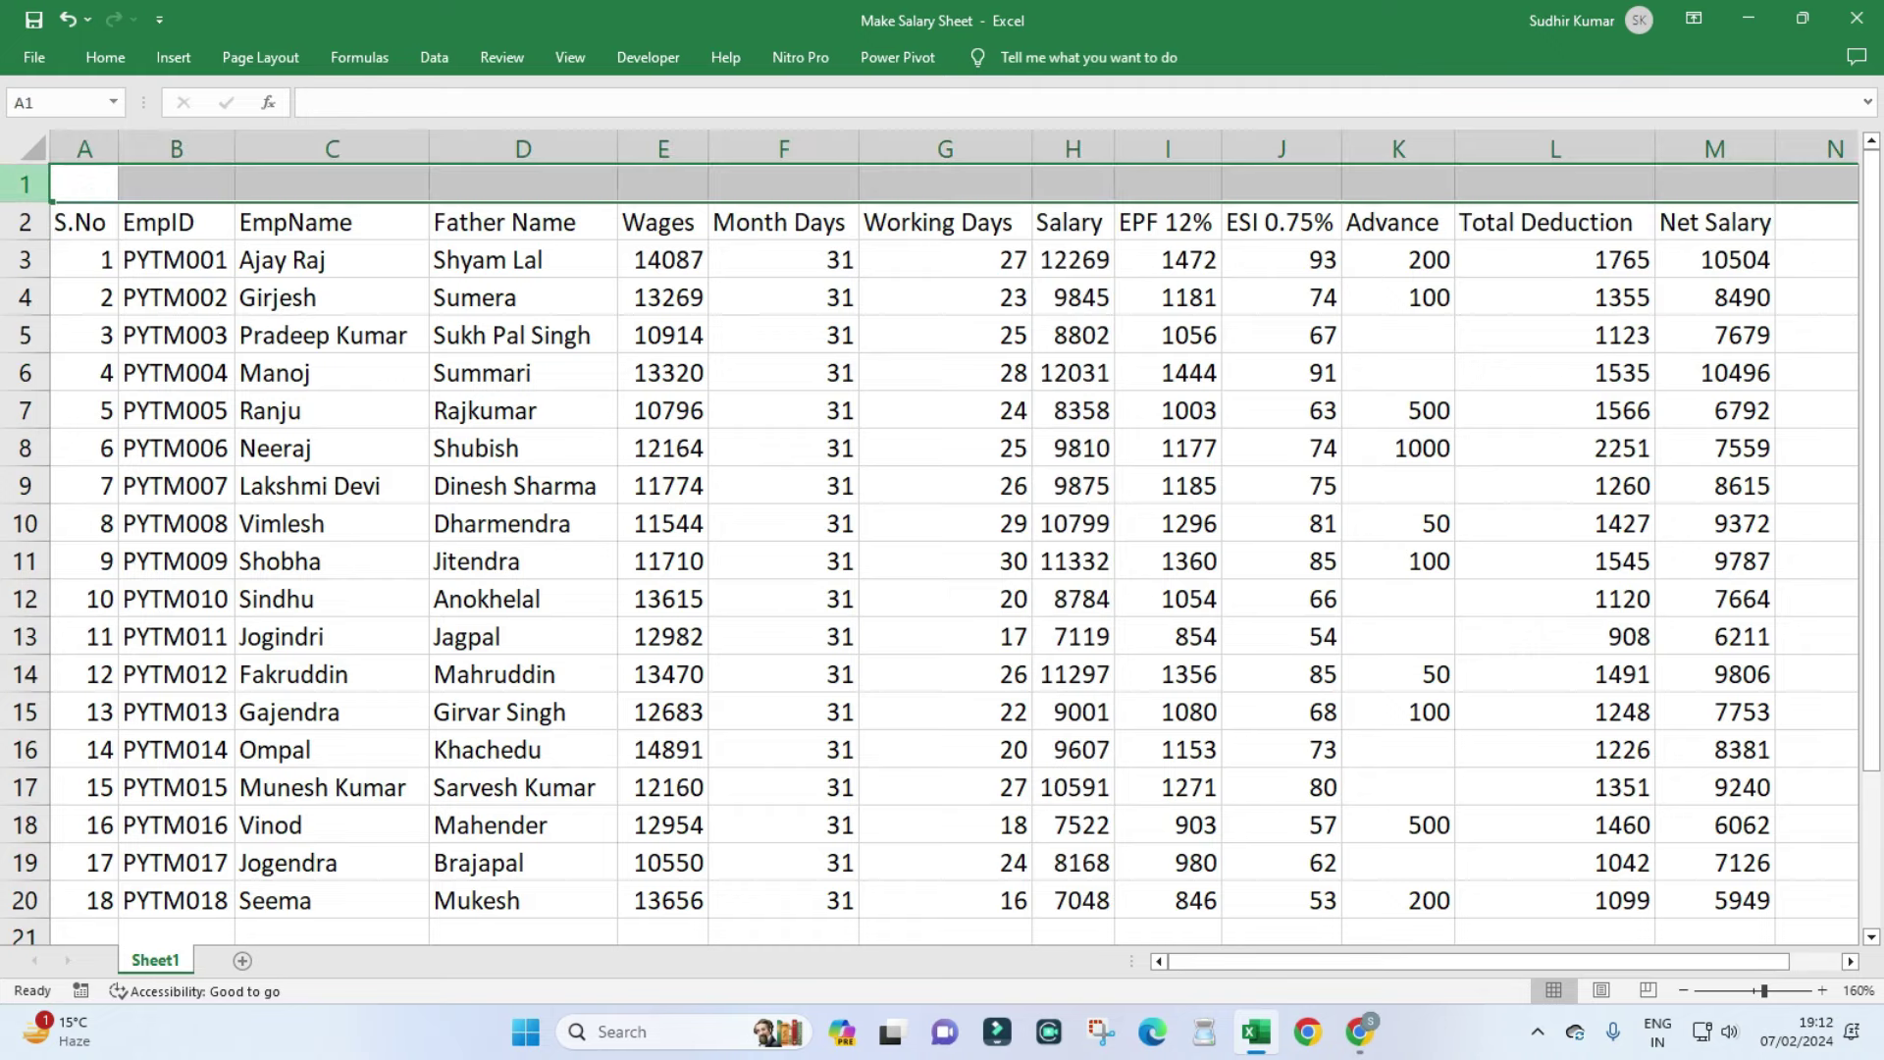
Insert blank rows above the table, merge A1:M1 and enter 'EXPERT SOLUTIONS & SERVICES PROVIDERS'.
key(ctrl+shift+plus)
key(ctrl+shift+plus)
key(ctrl+shift+plus)
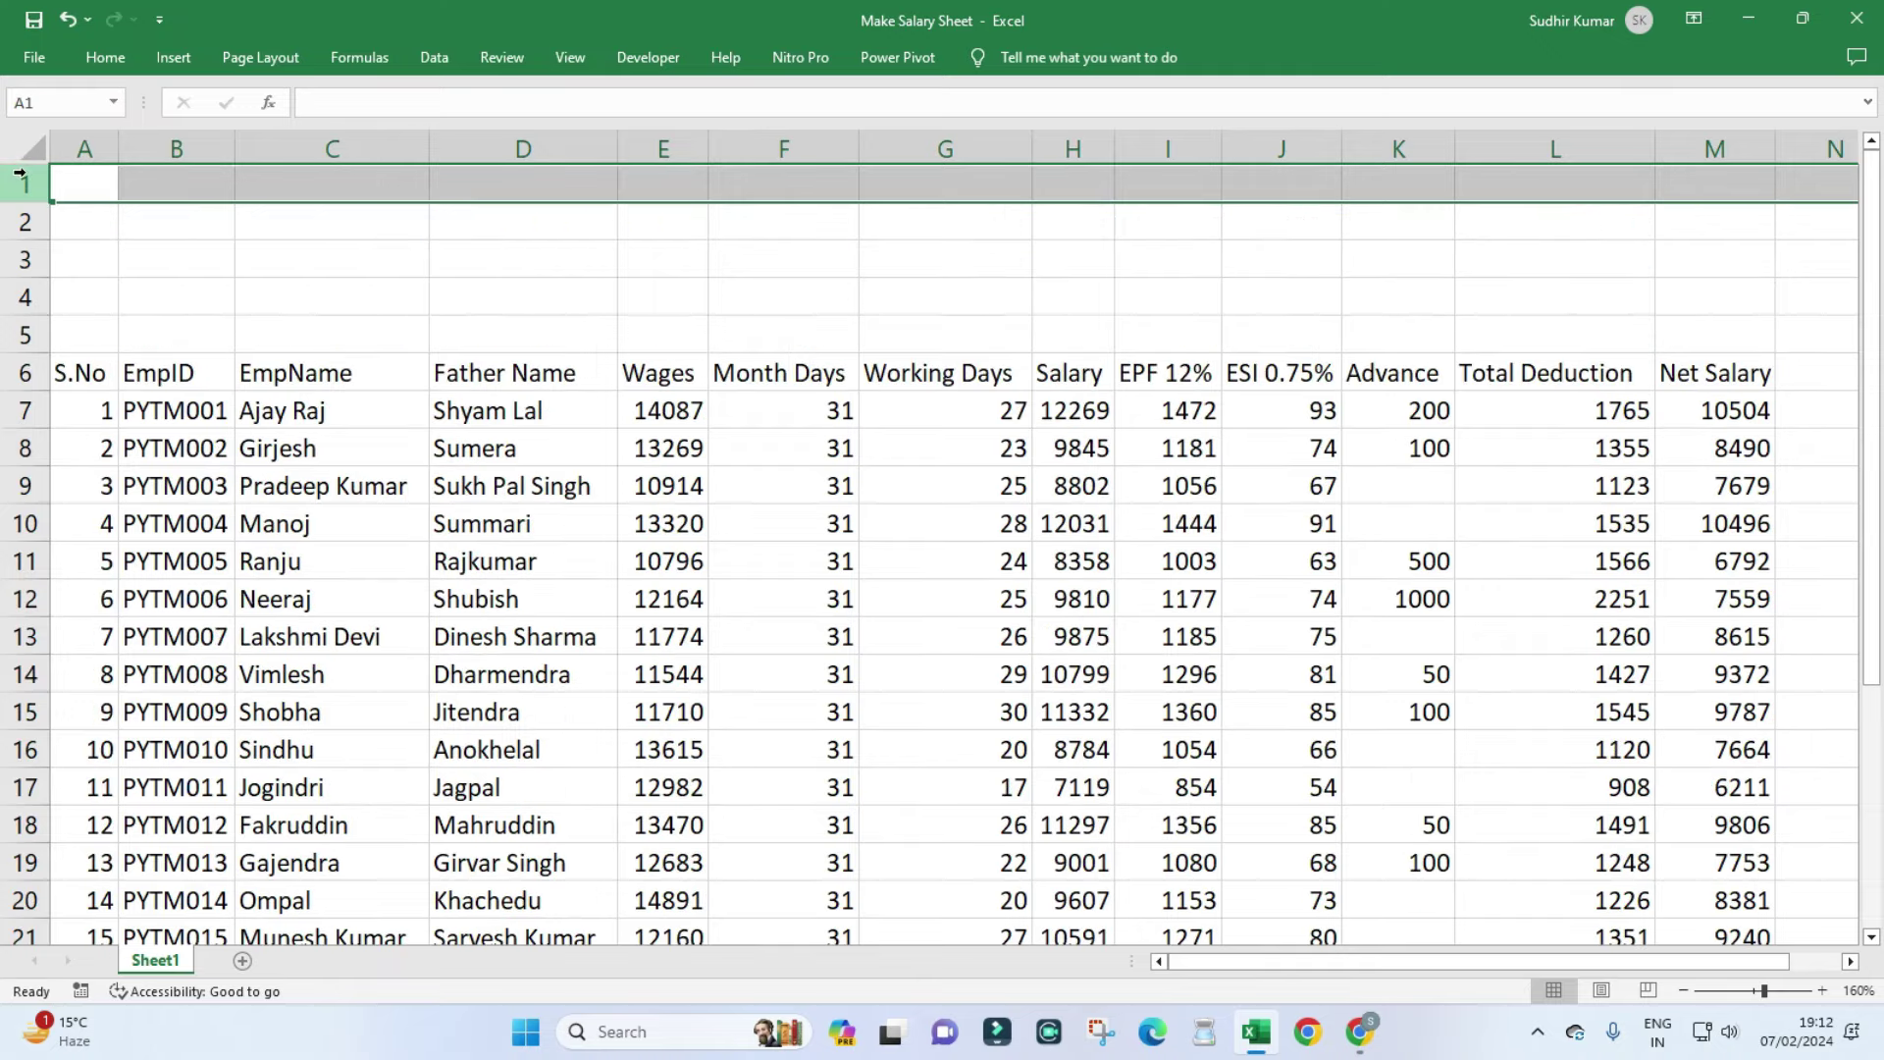
click(258, 259)
drag(88, 186, 1731, 180)
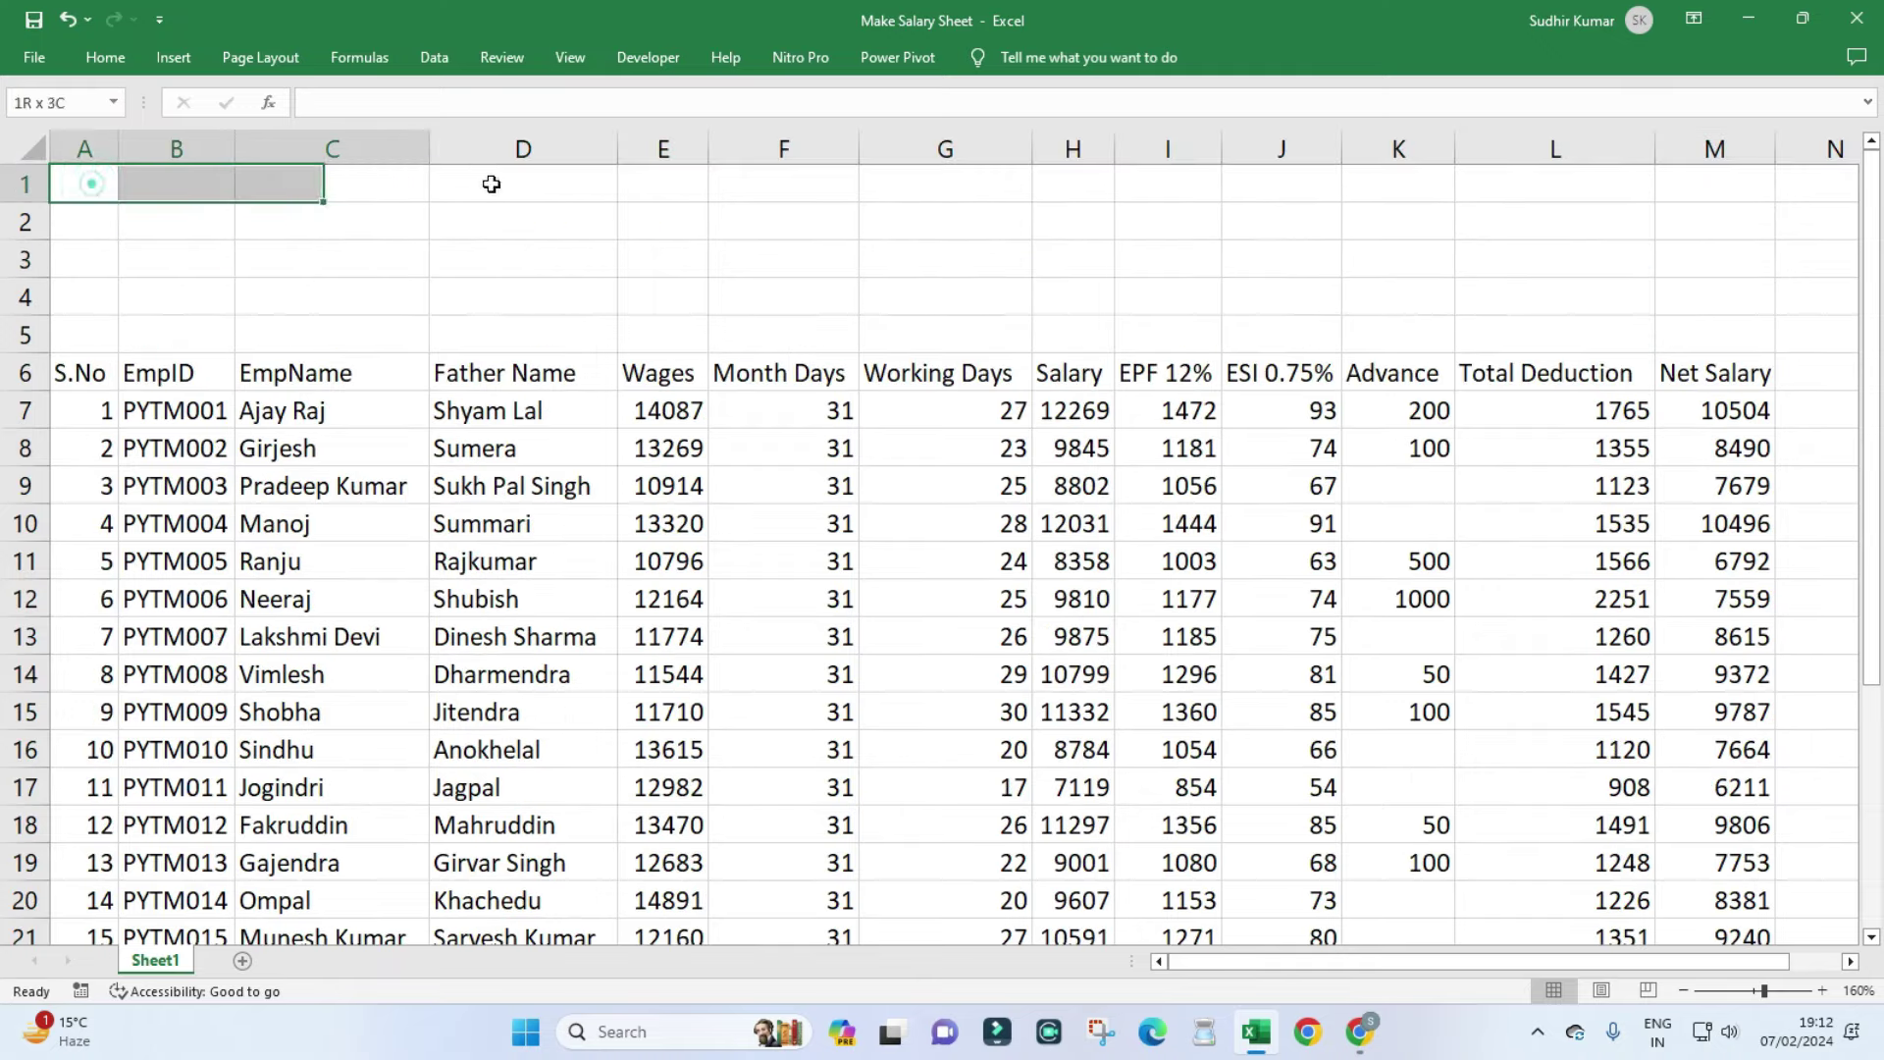
click(116, 59)
click(549, 130)
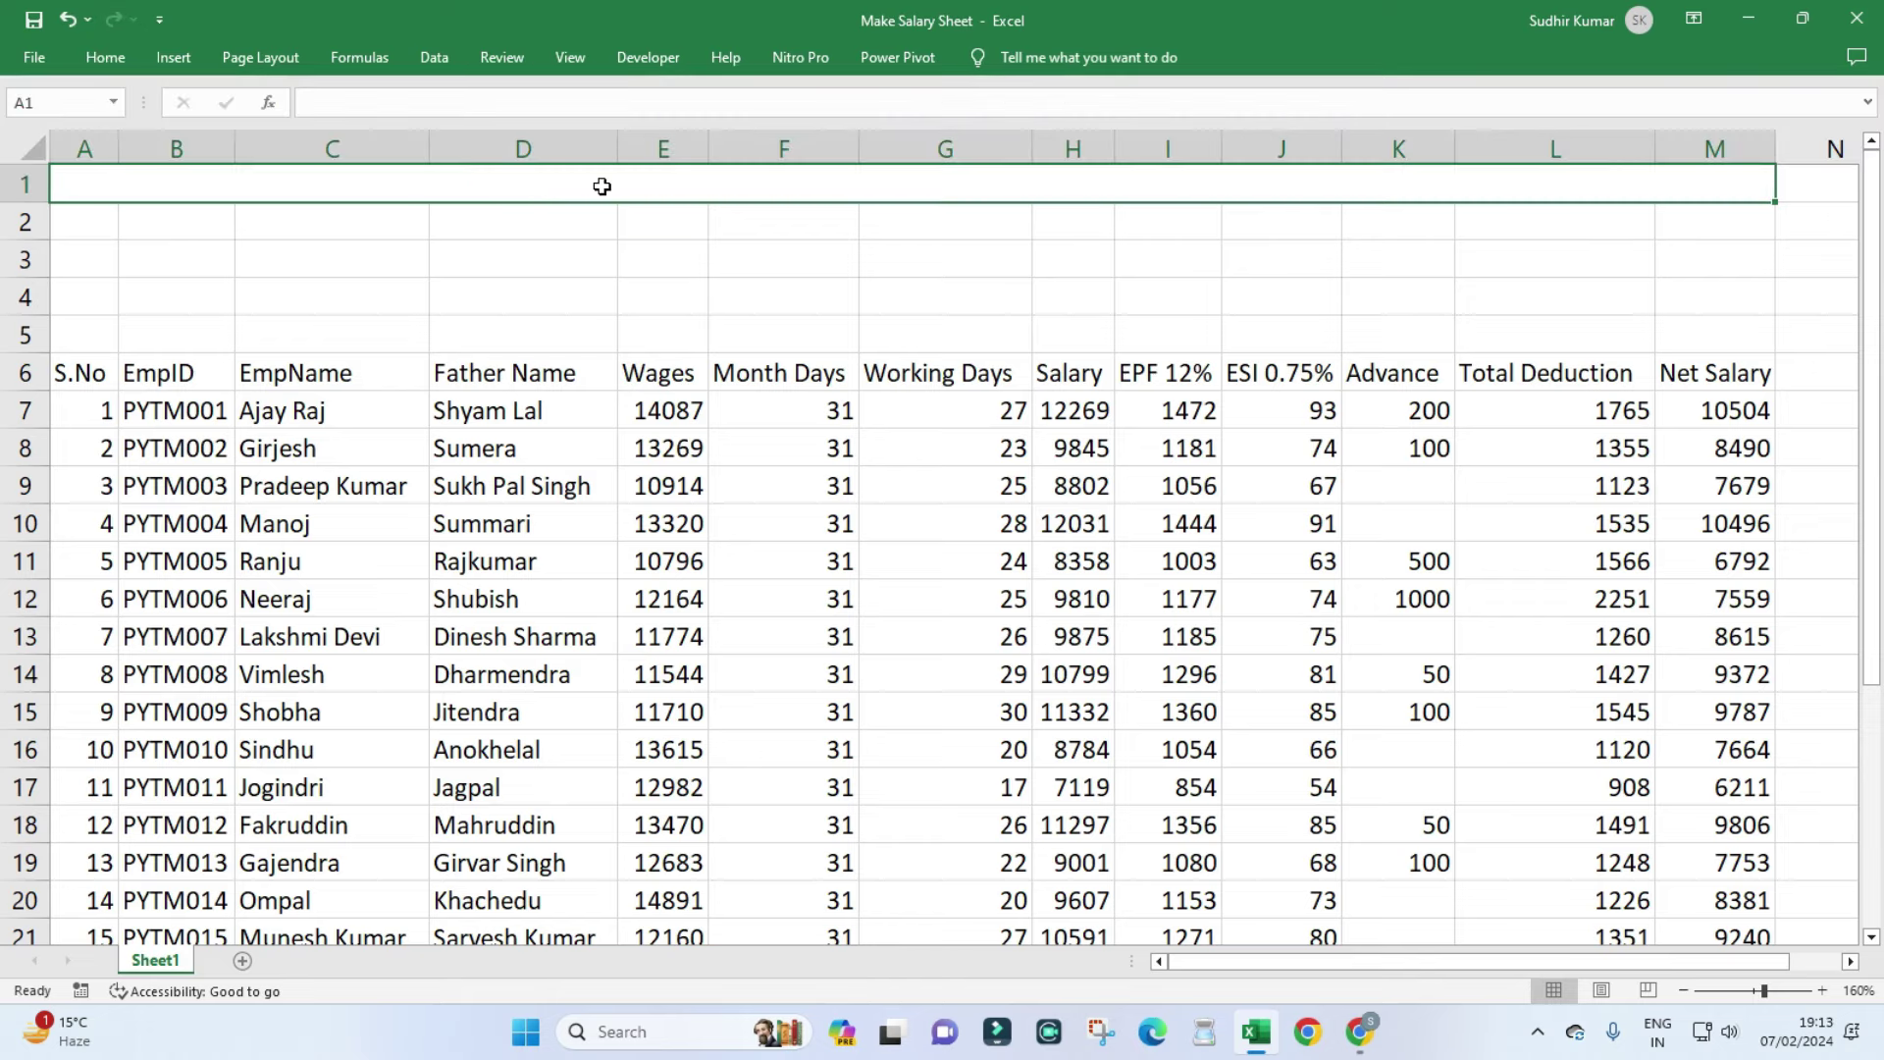
text(EXPERT )
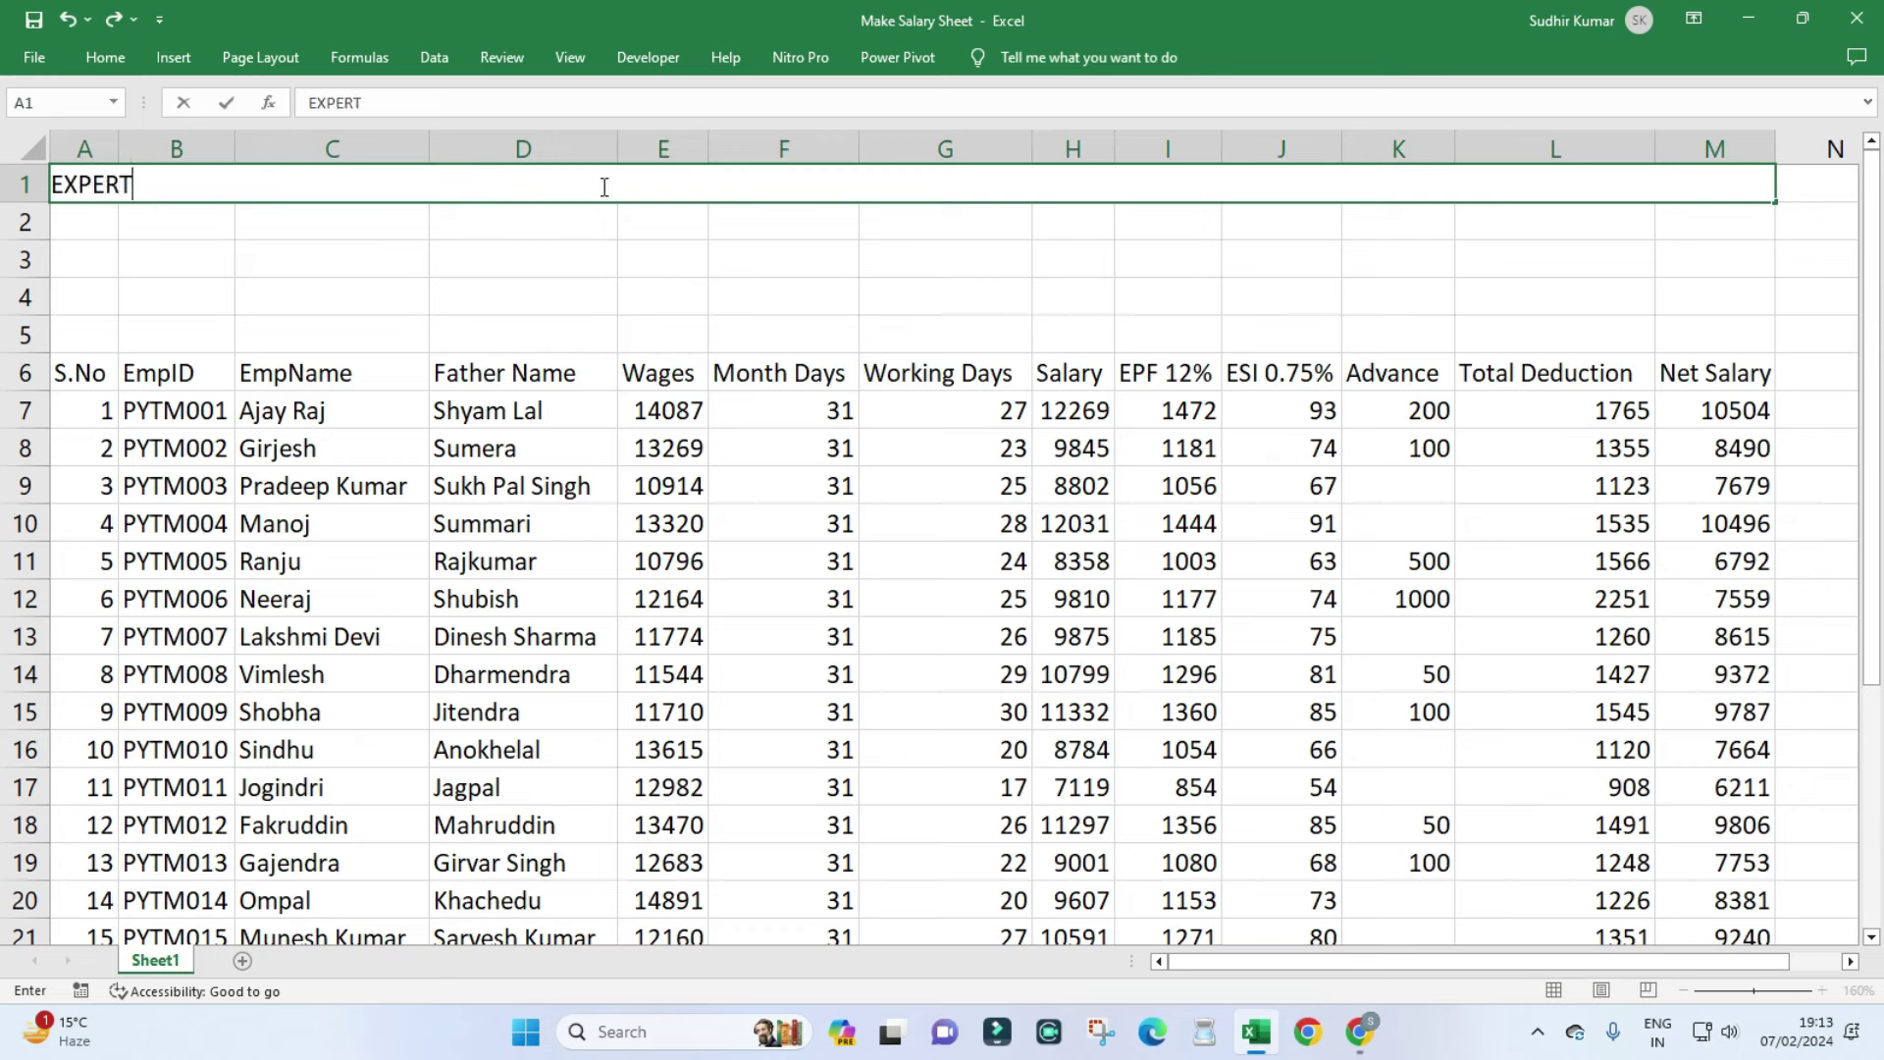
text(SOLUTI)
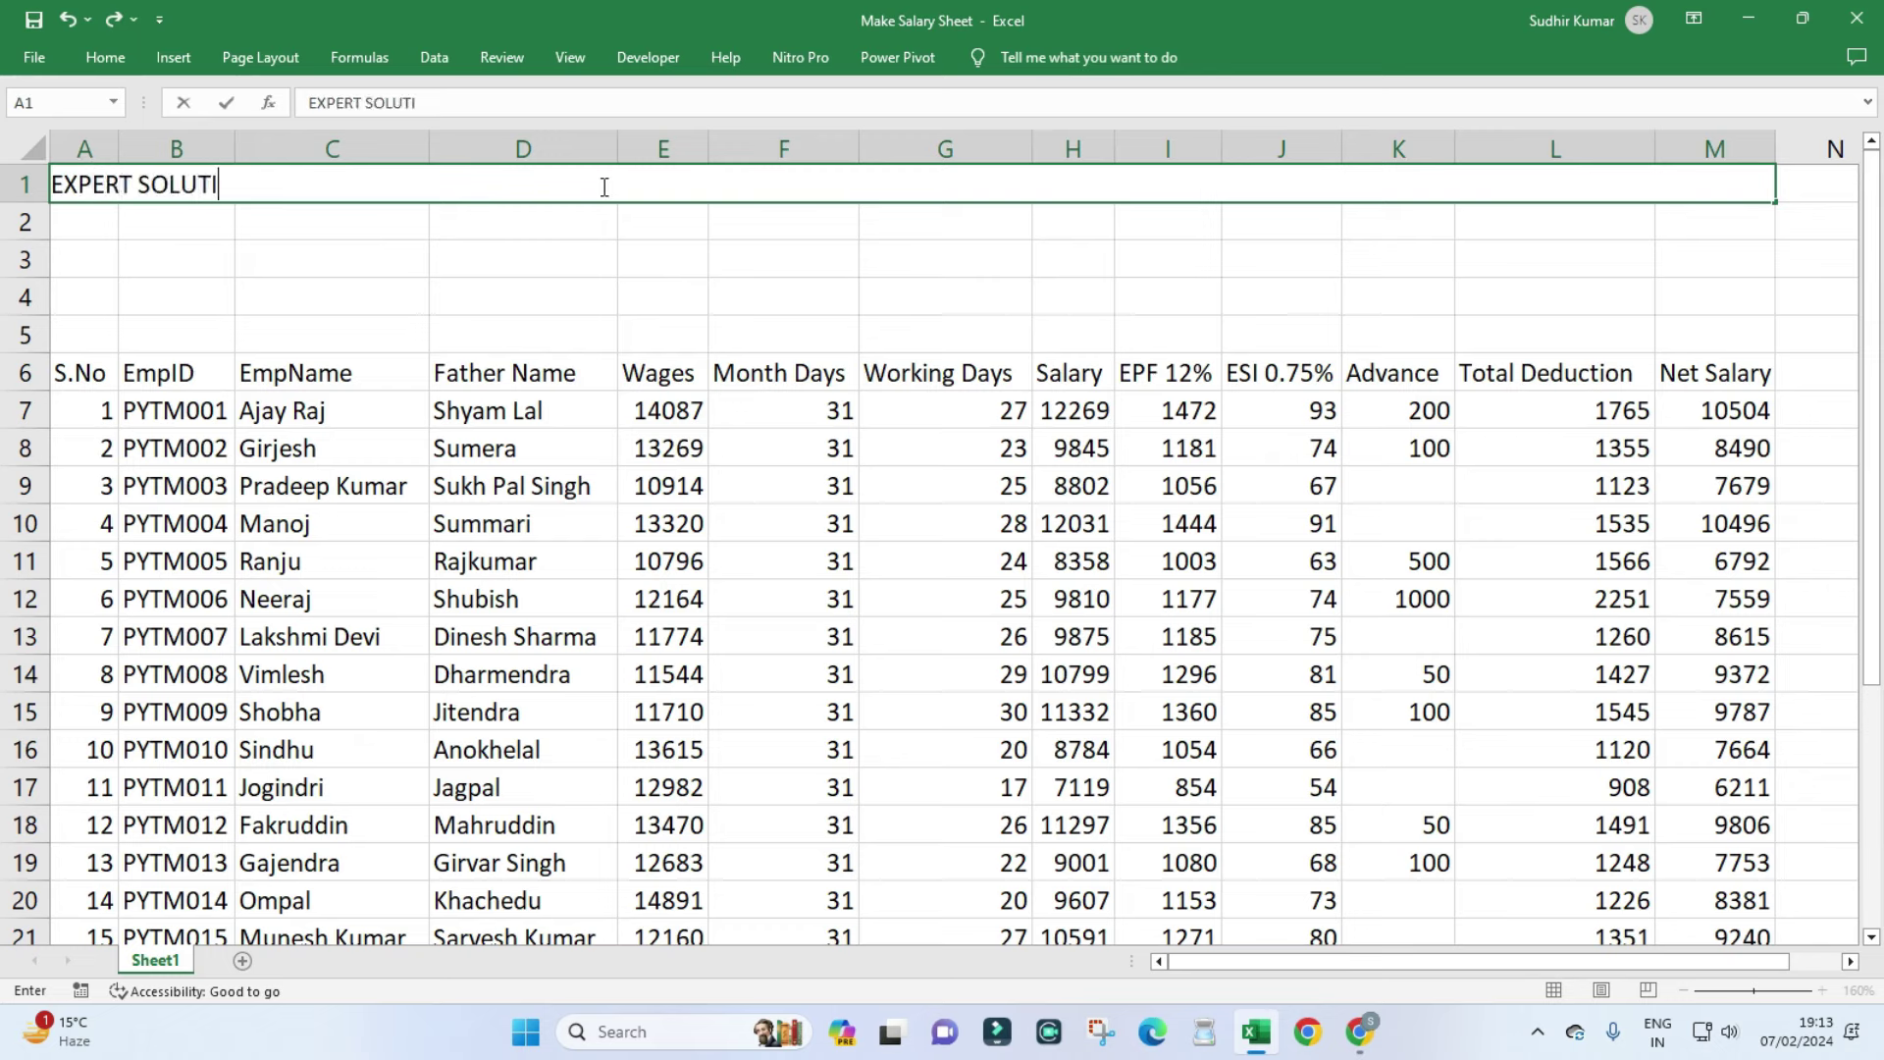
text(ONS & SERVICES PROVIDERS)
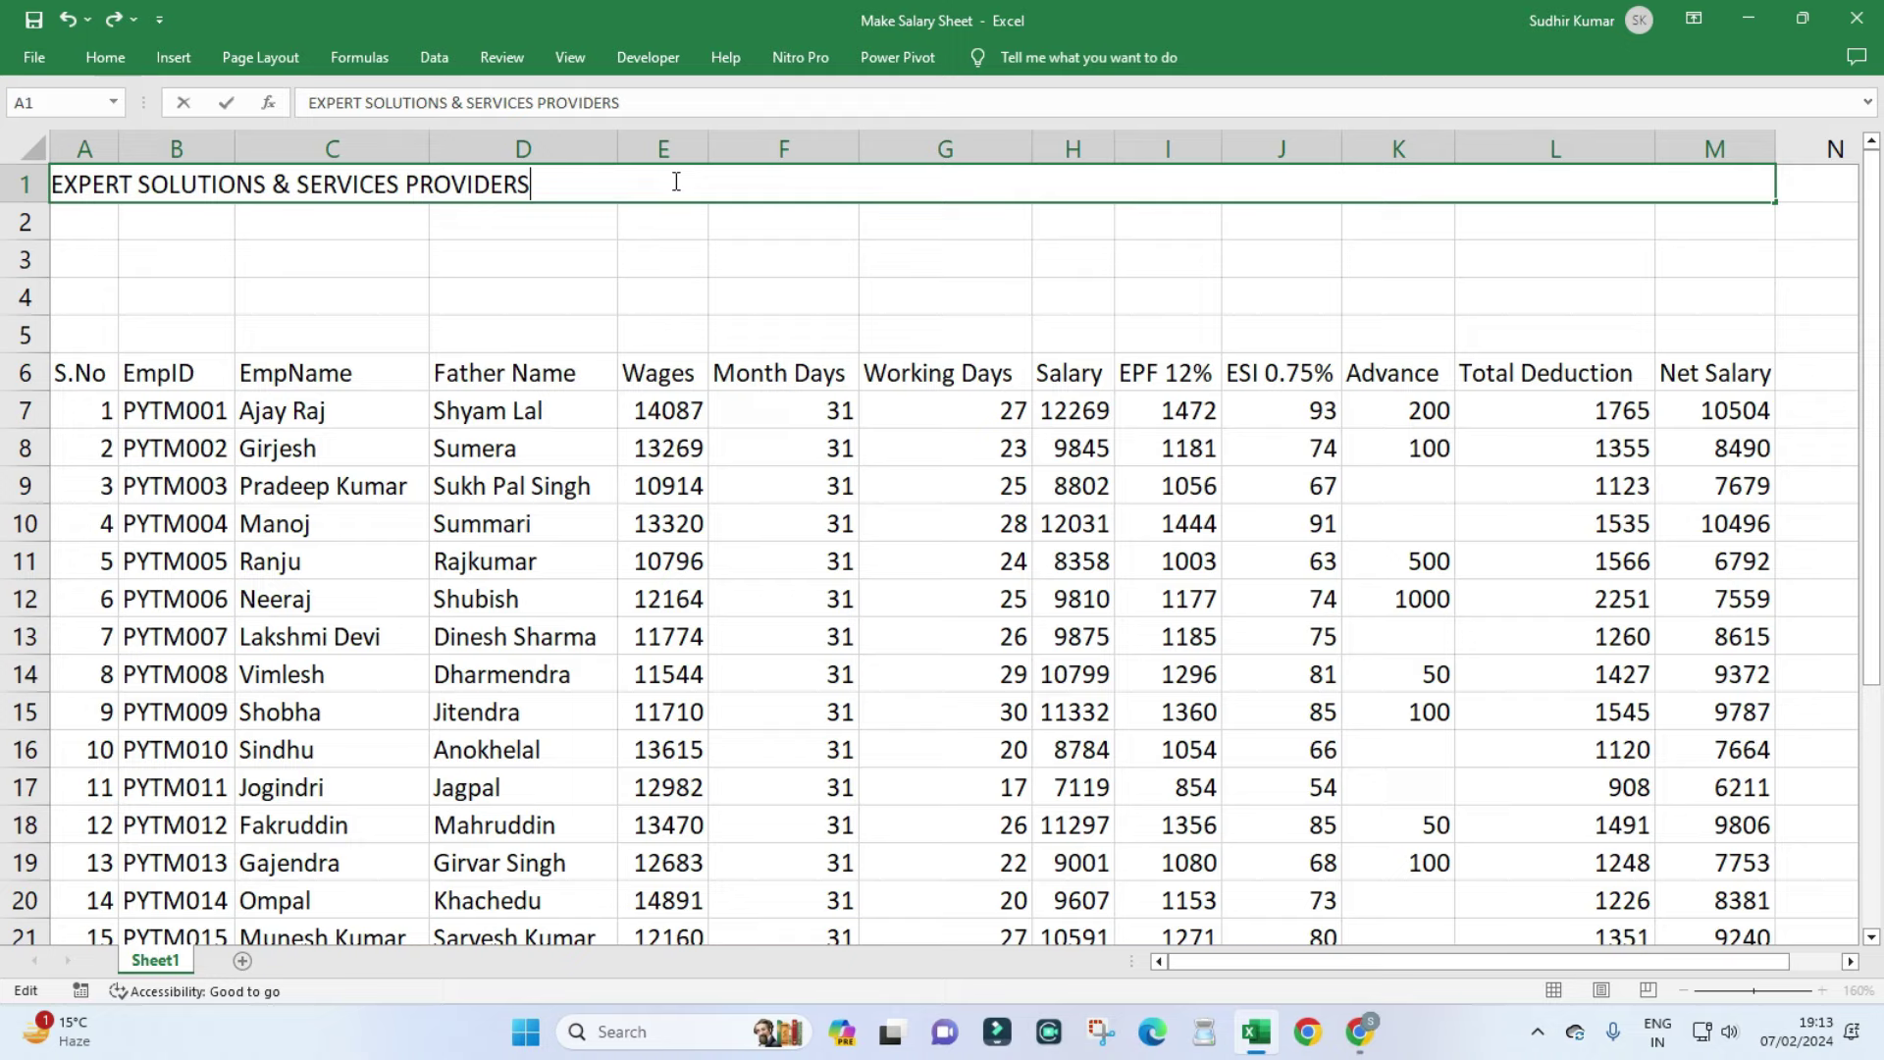
key(Return)
Fill the merged title layout down from row 1 into row 2 with Ctrl+D.
click(671, 184)
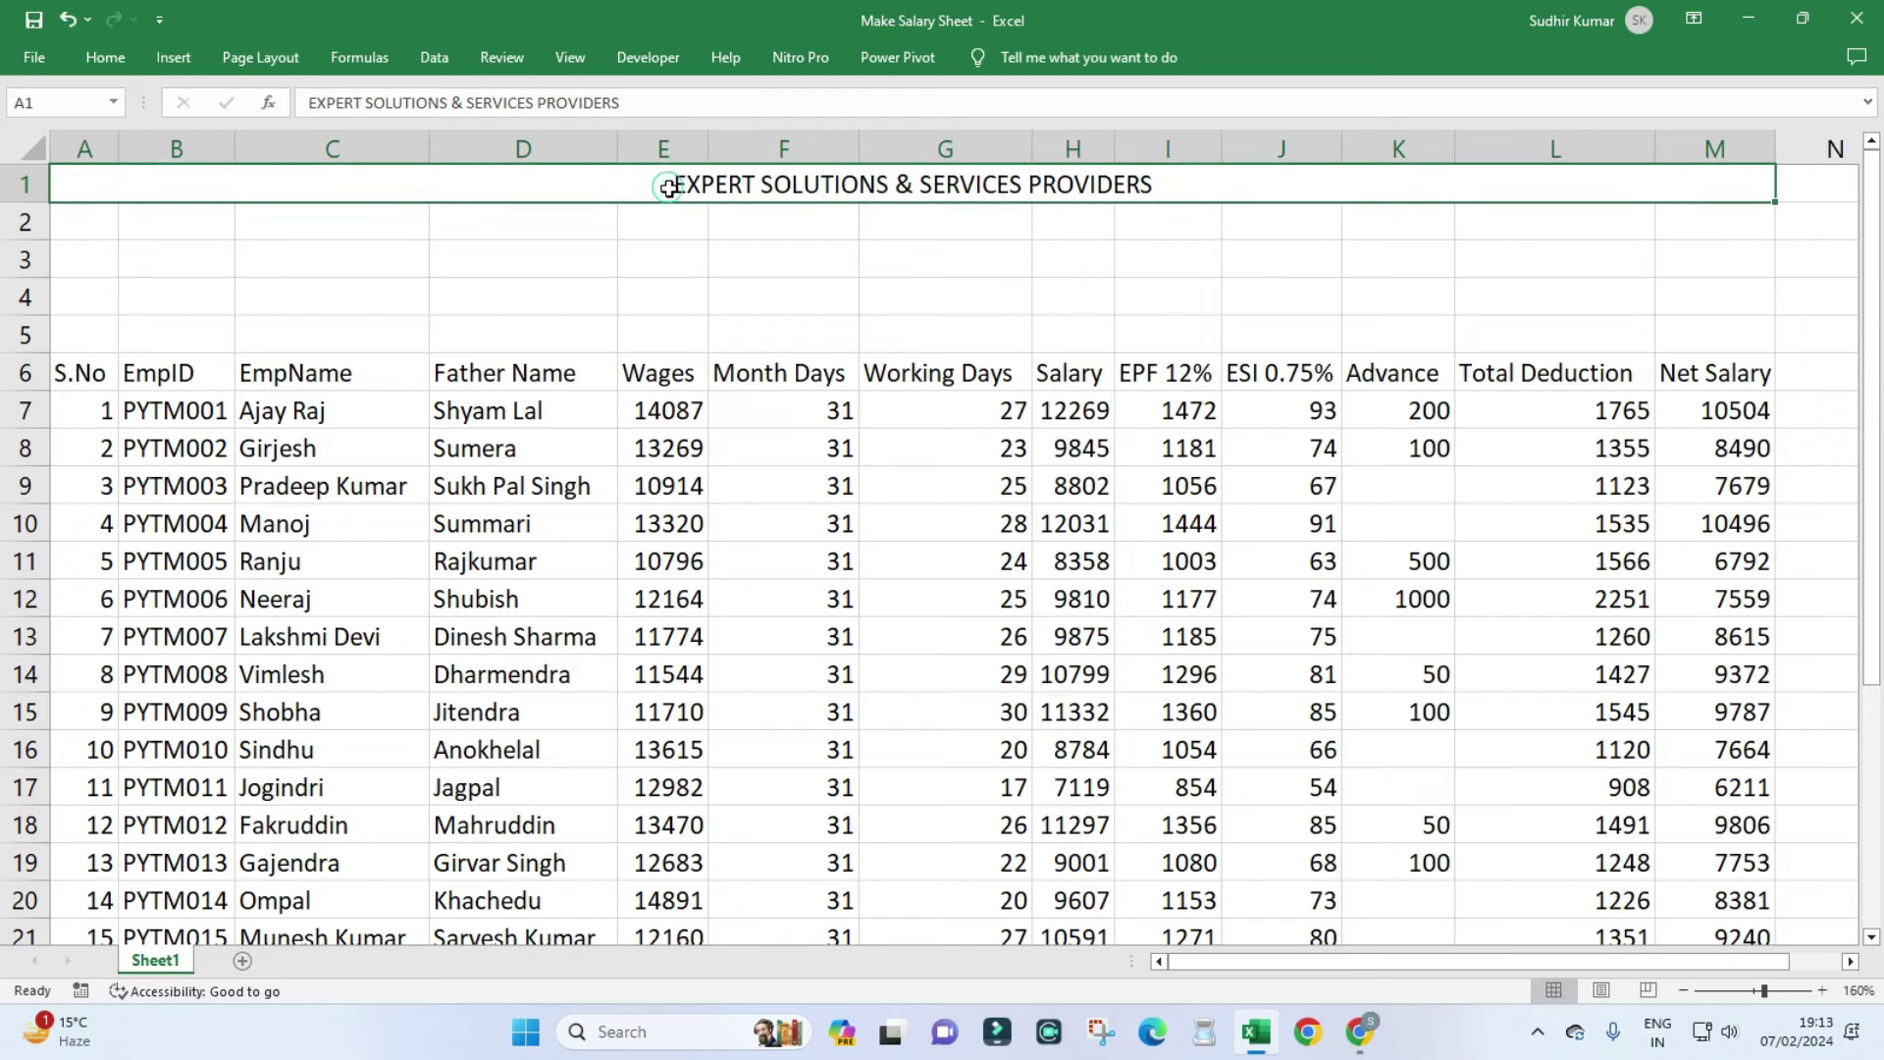
drag(670, 184, 670, 232)
key(ctrl+d)
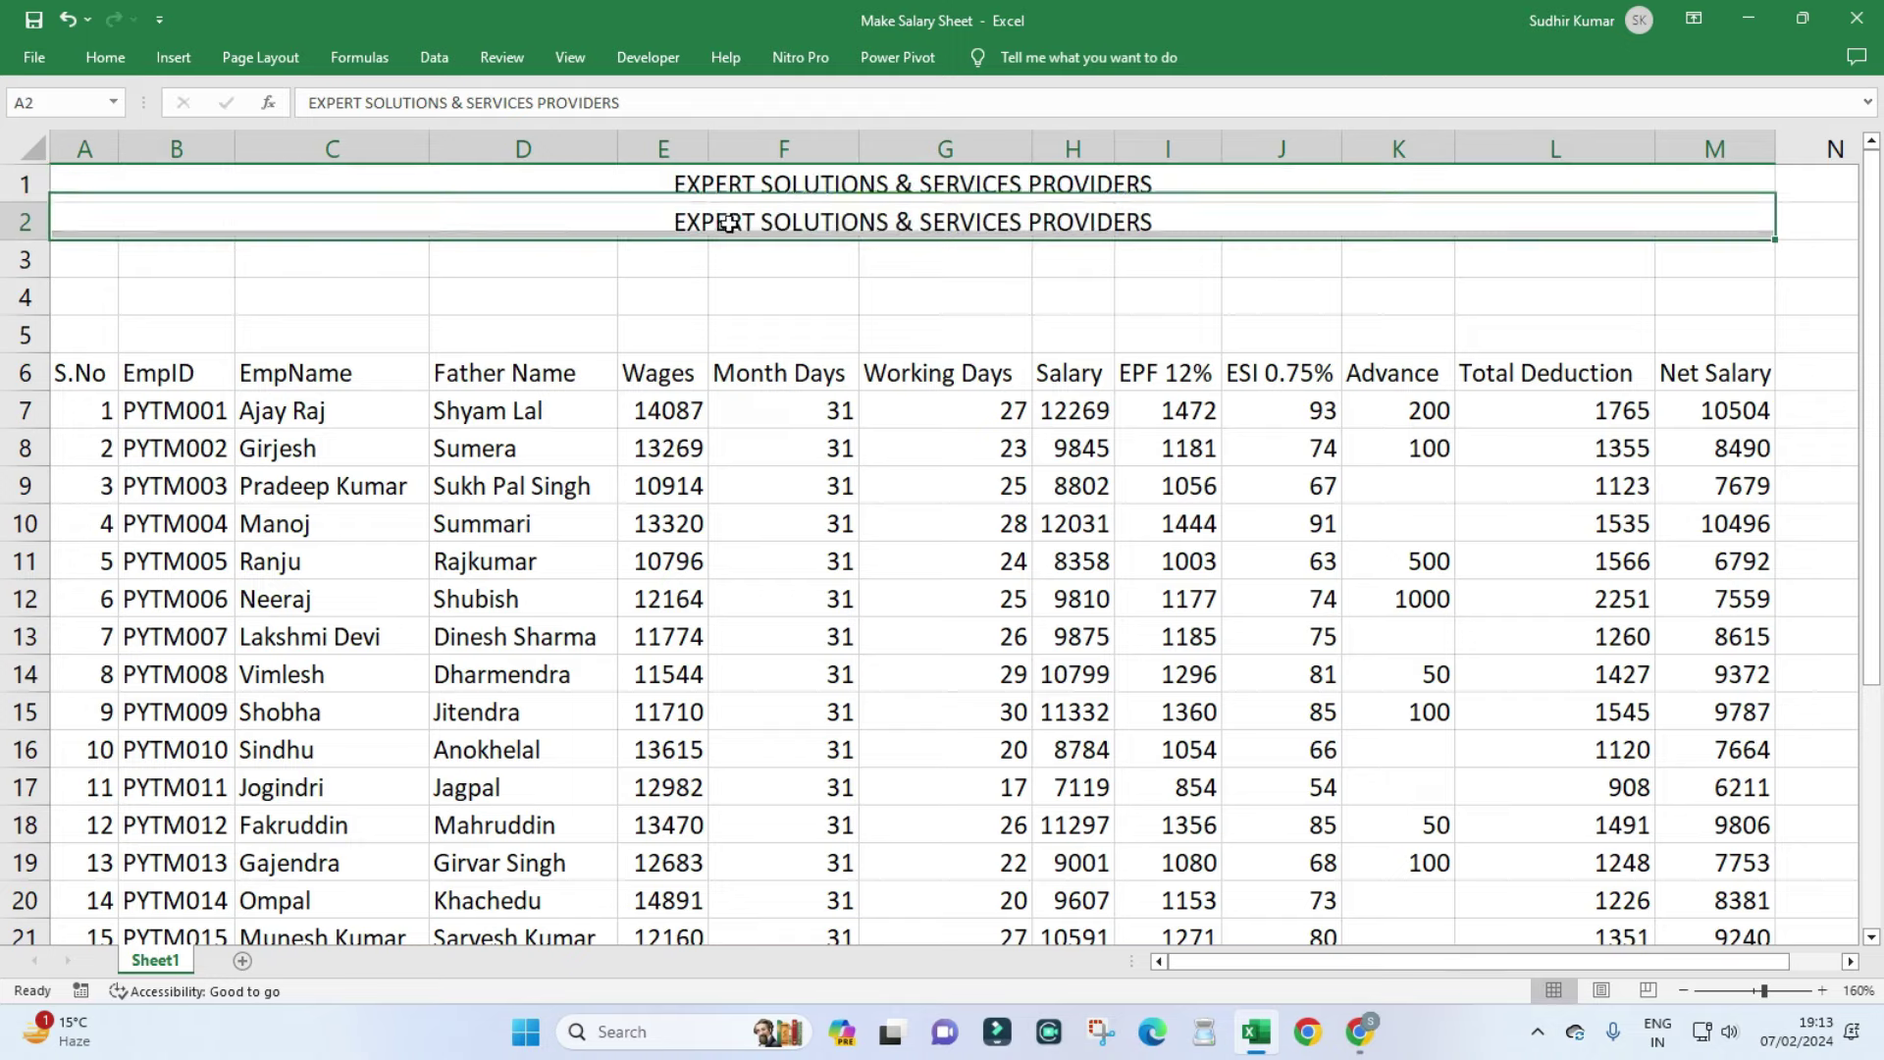
click(724, 212)
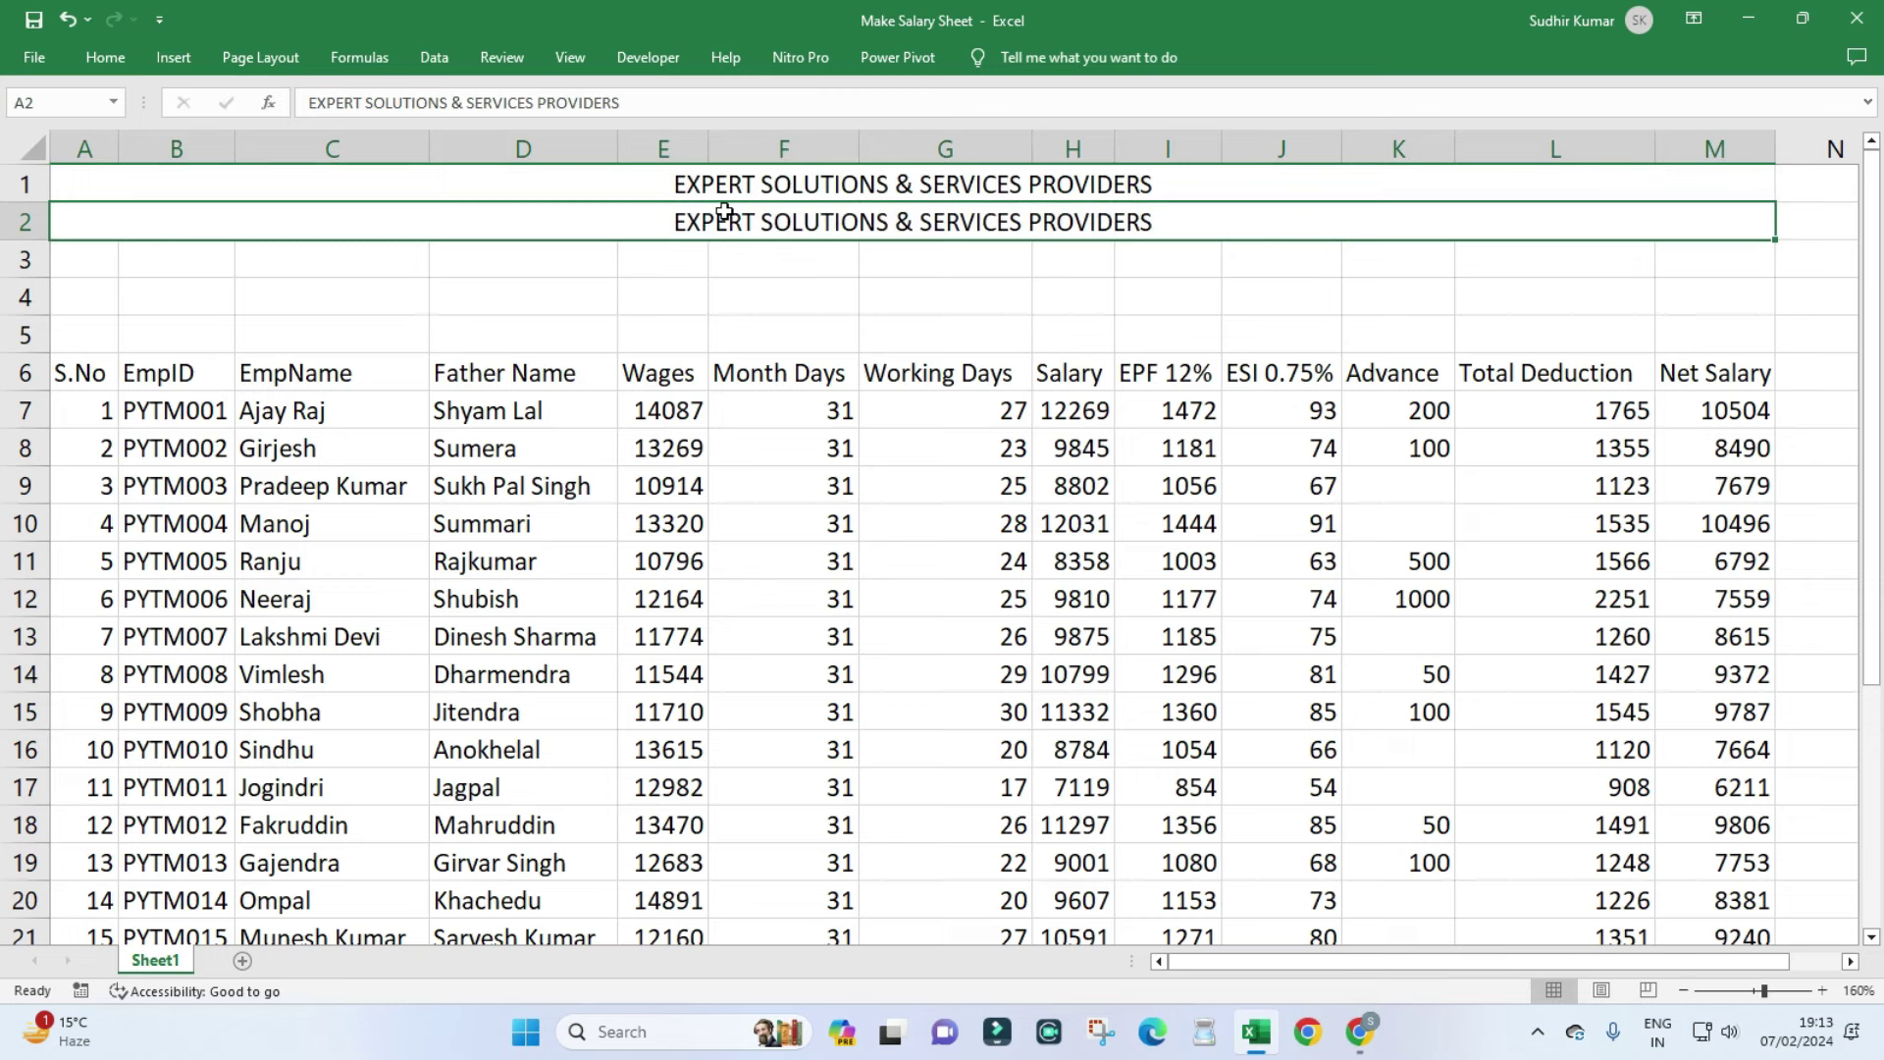
Enter the company's office address in merged row 2.
text(GALI)
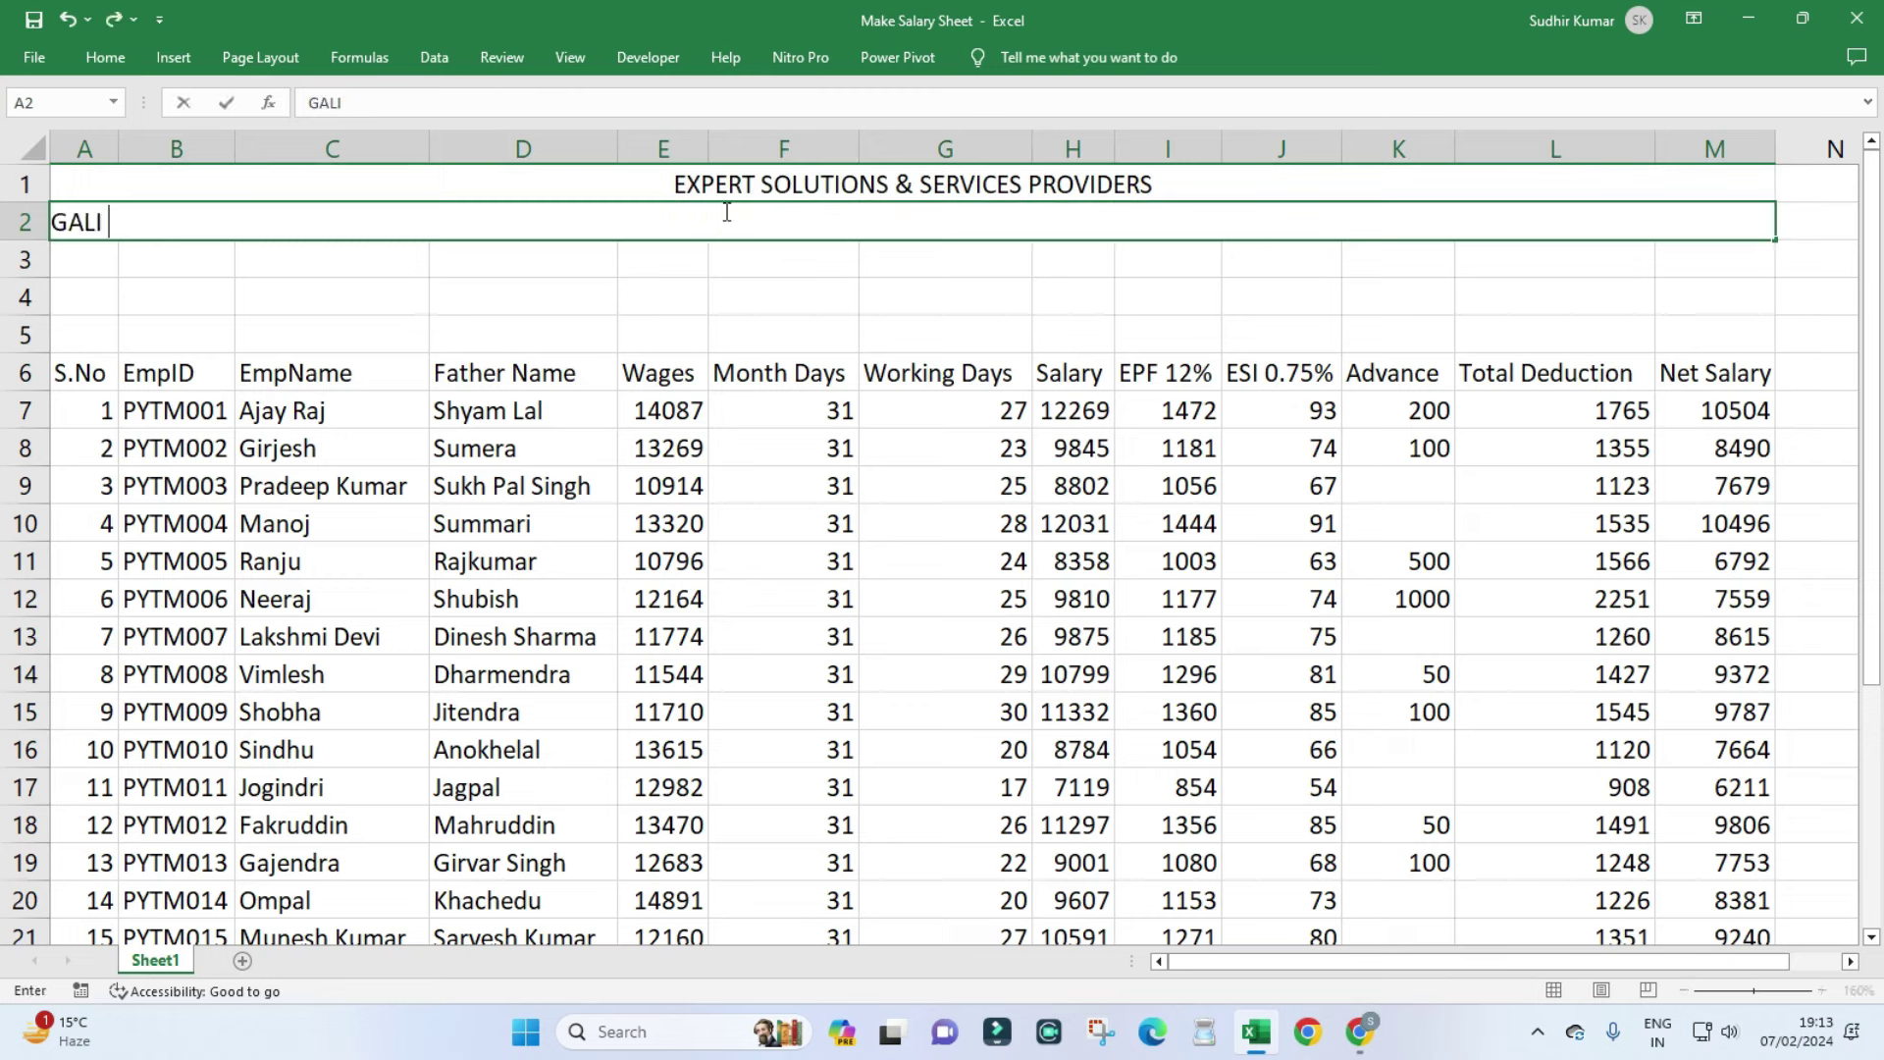
text( NO 2, OFFCE NO-1,)
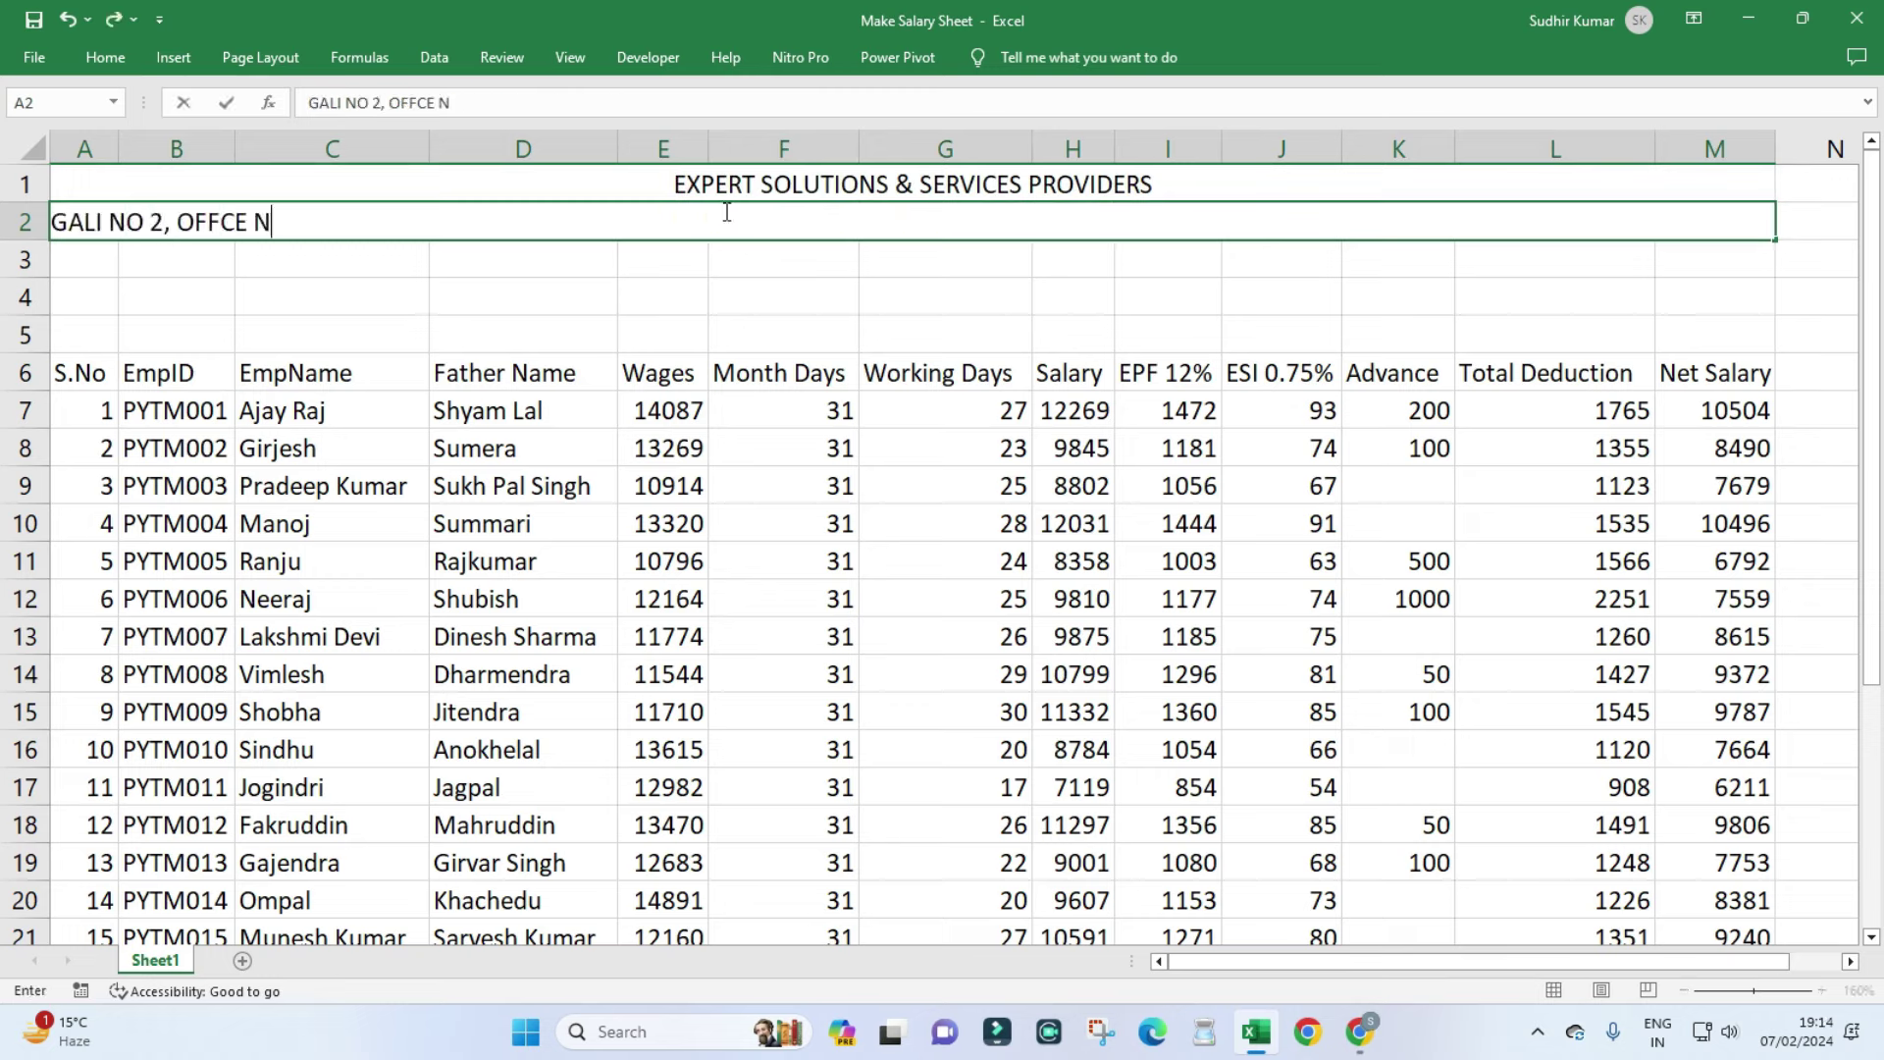
text( FIRST )
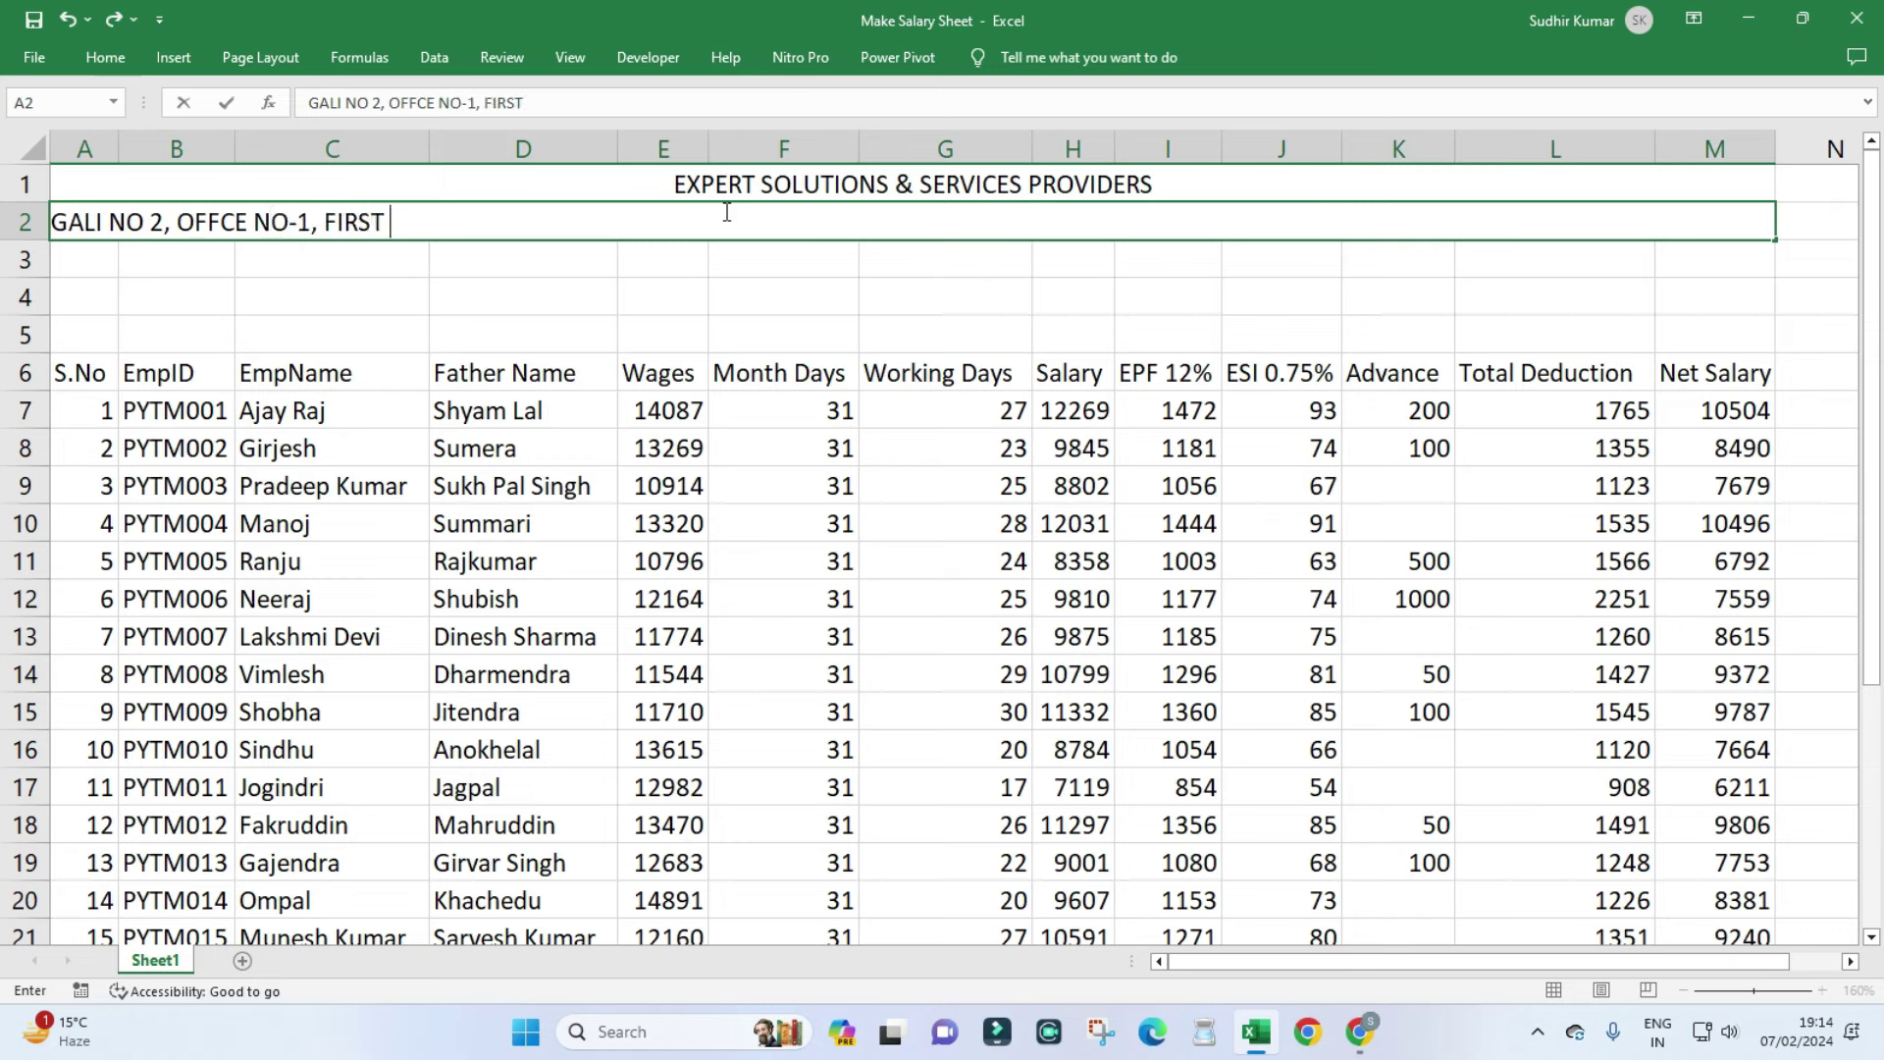
text(FLOOR, BIHARU)
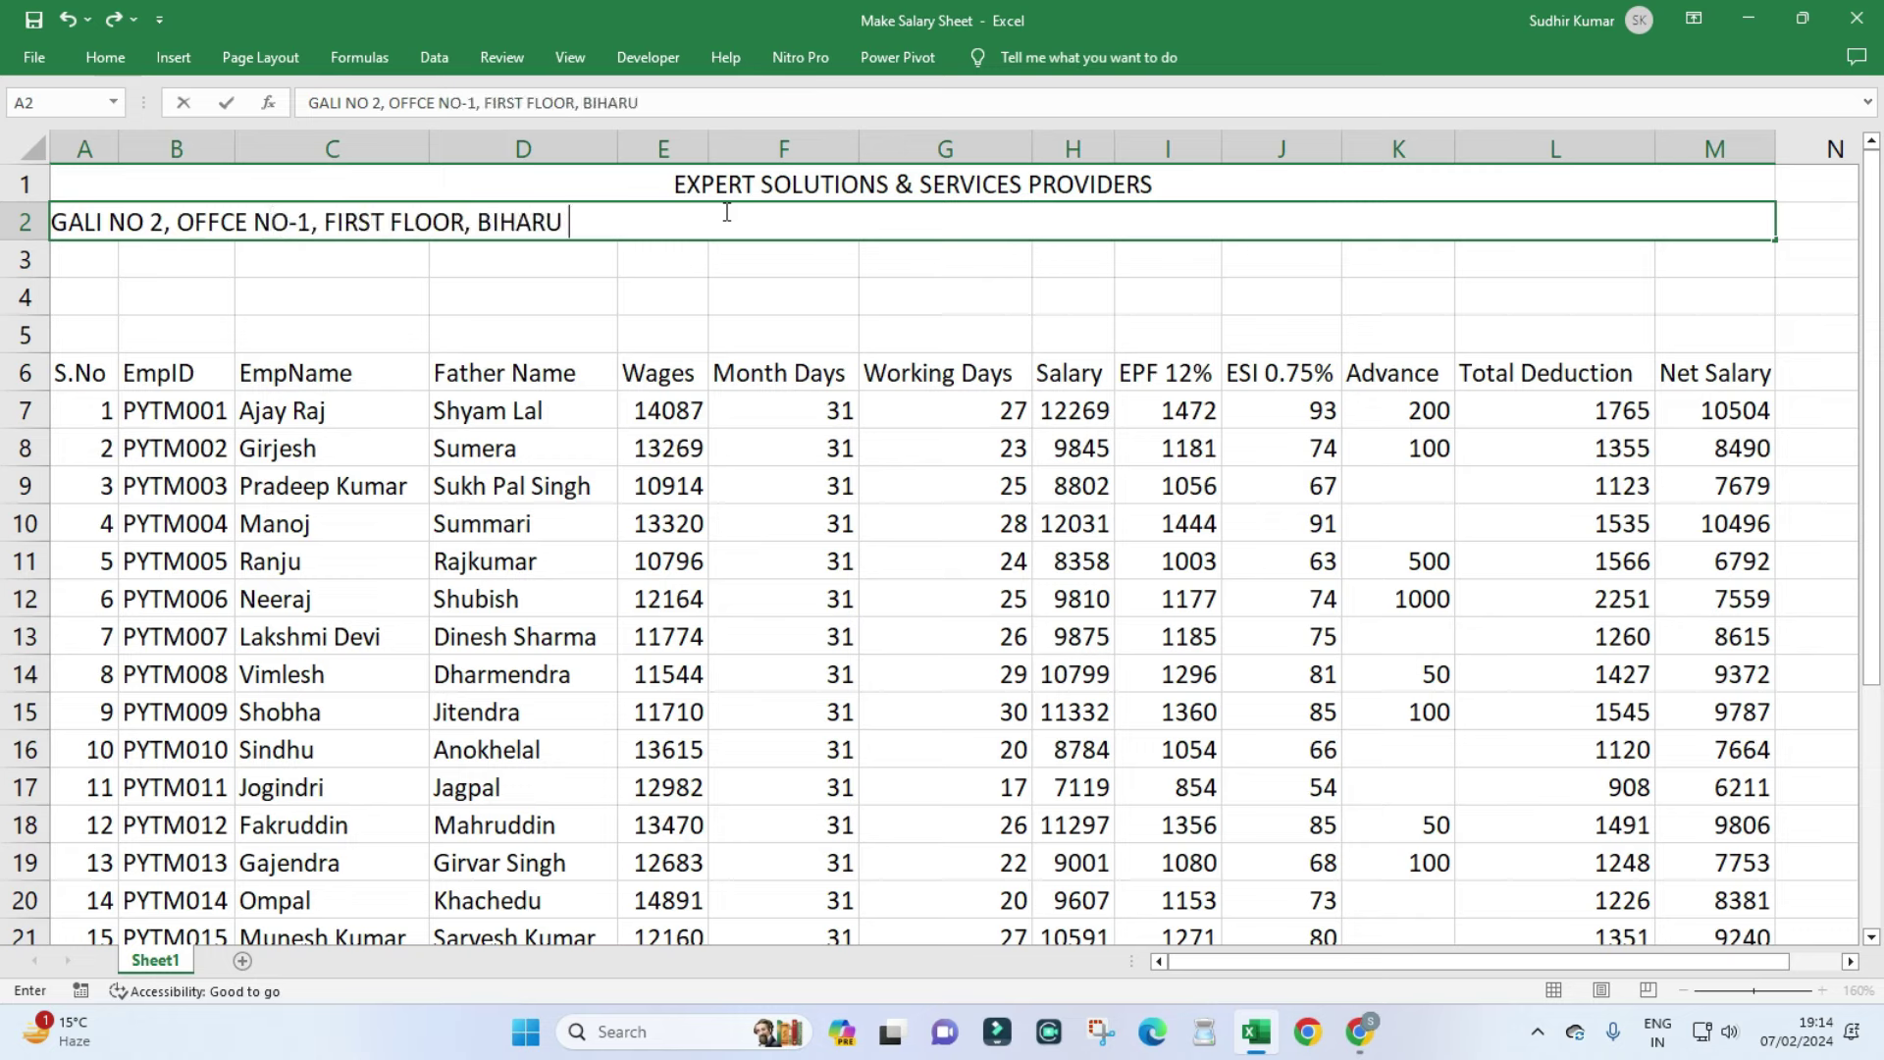
key(BackSpace)
key(BackSpace)
text(I COLONY, DELHI-11009)
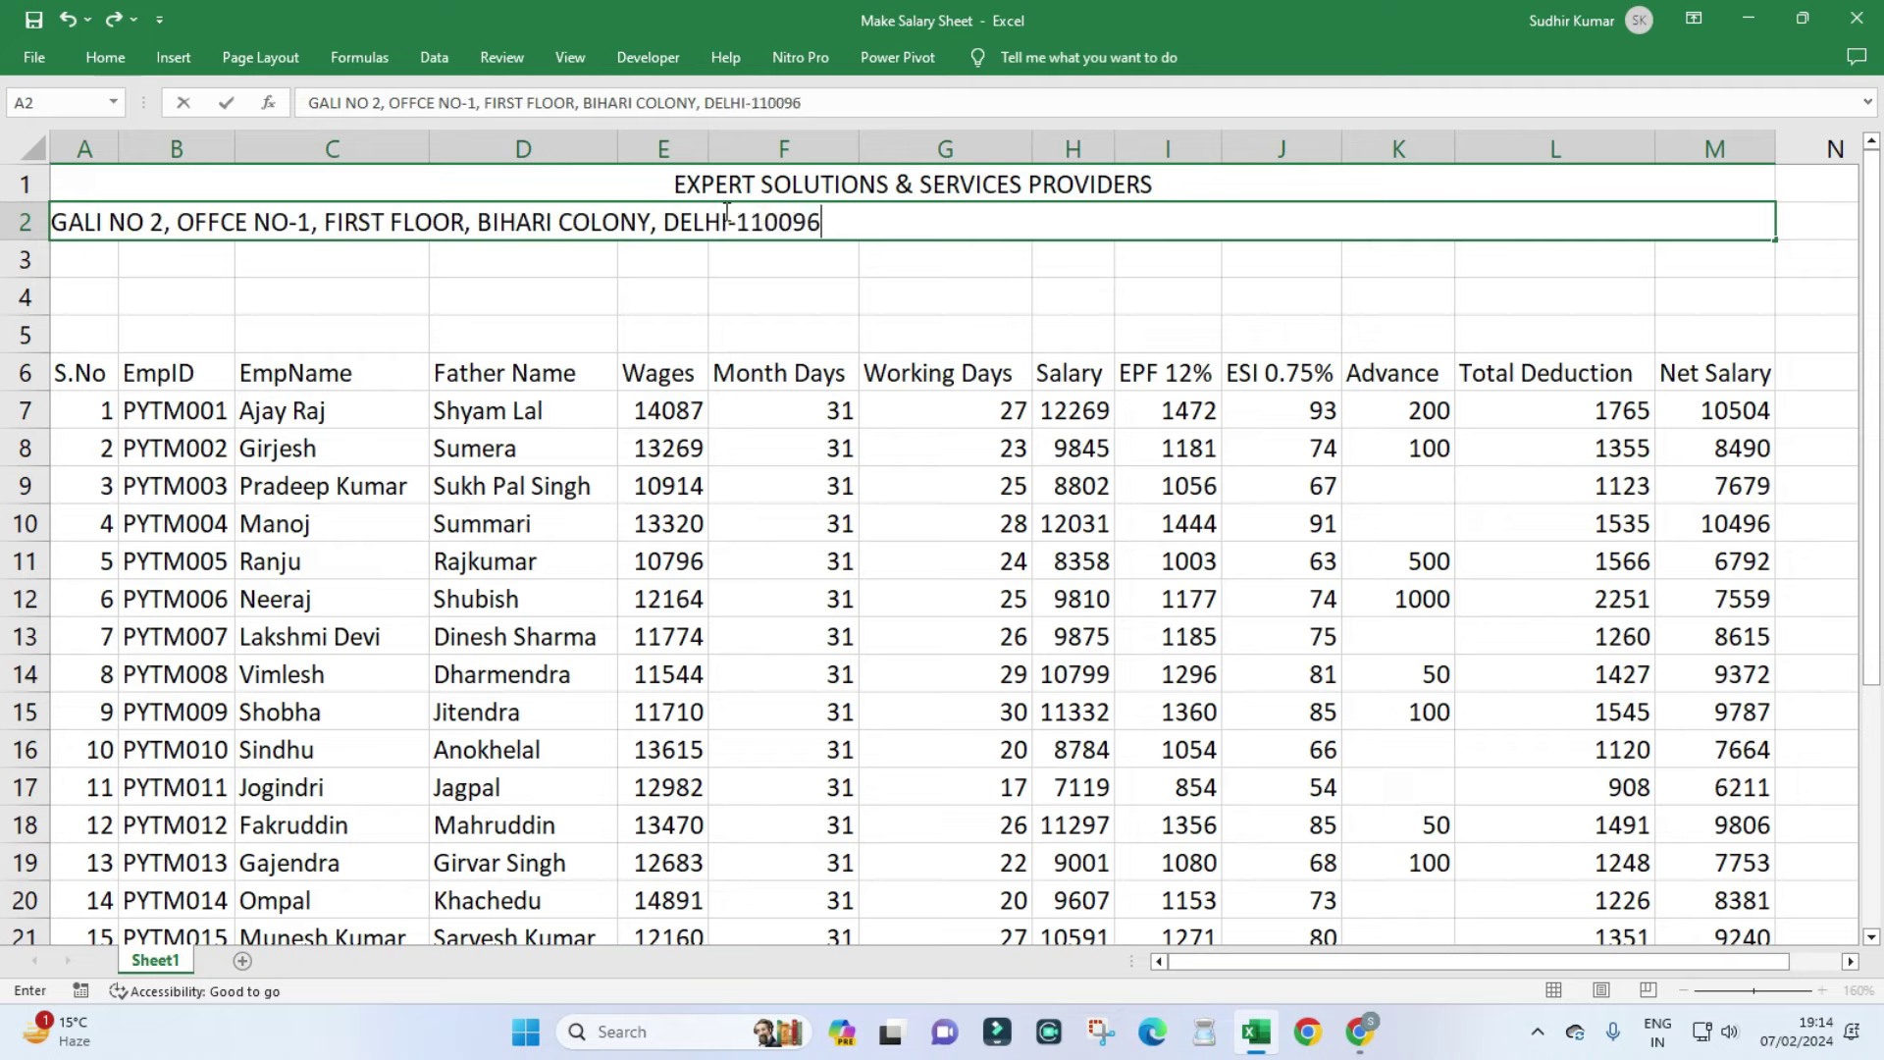
key(Return)
Copy the merged layout into row 3 and enter 'DELHI MCD'.
drag(598, 218, 623, 254)
key(ctrl+d)
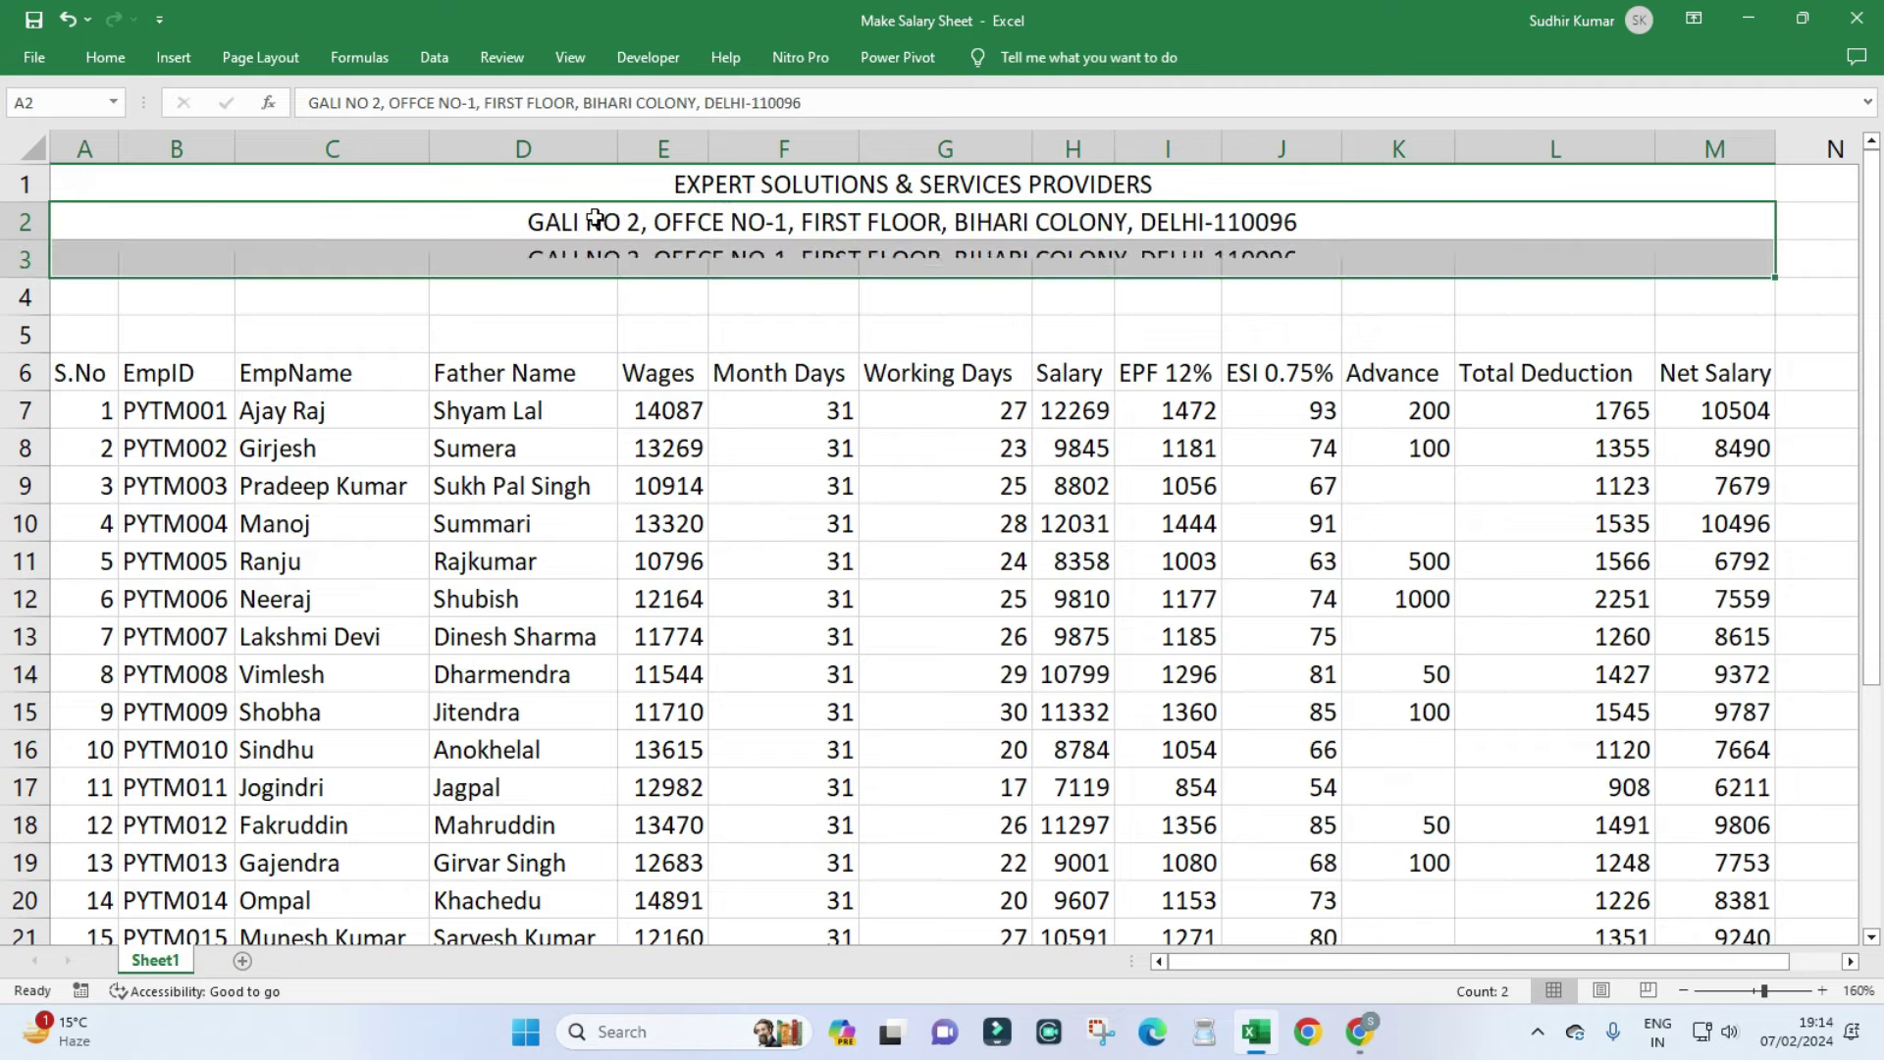
click(641, 257)
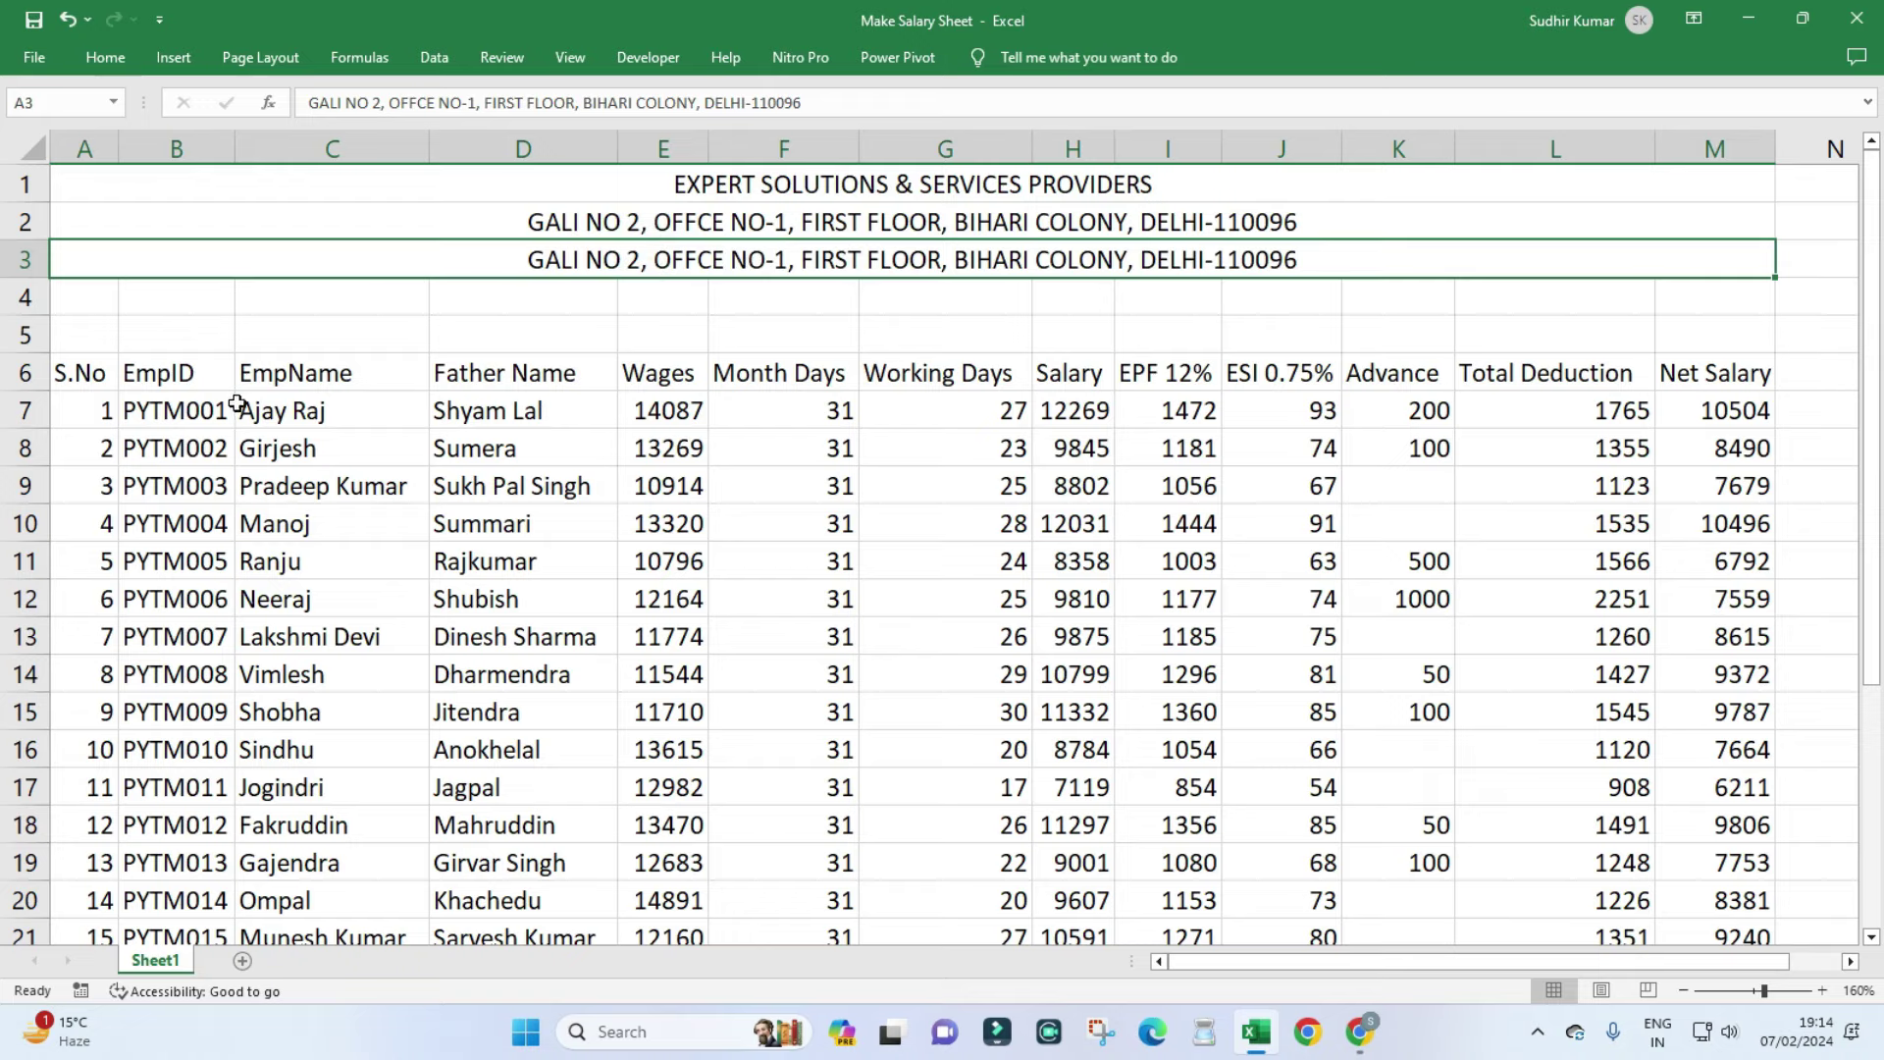
drag(240, 411, 550, 636)
click(722, 257)
text(DEL)
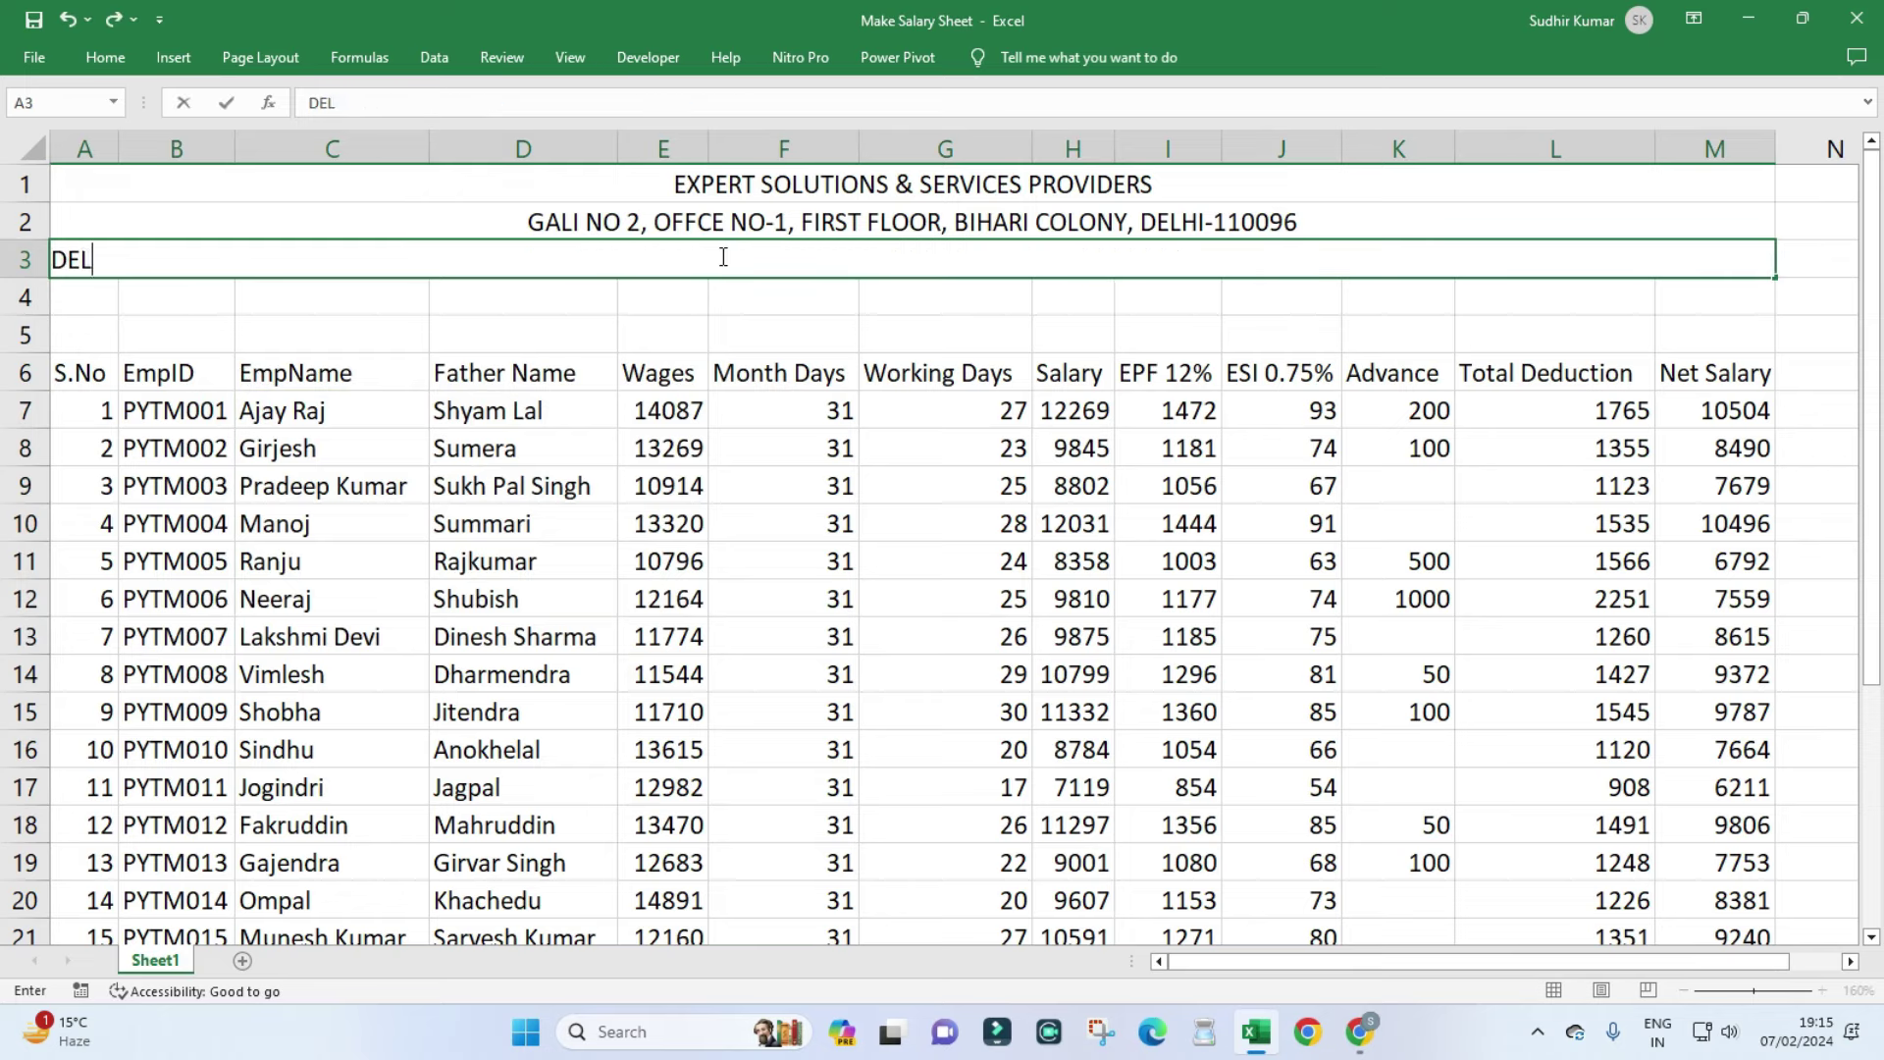
text(HI MCD)
key(Return)
Copy the merged layout into row 4 and enter 'SALARY SHEET FOR THE MONTH OF JAN 2024'.
drag(736, 252, 801, 306)
key(ctrl+d)
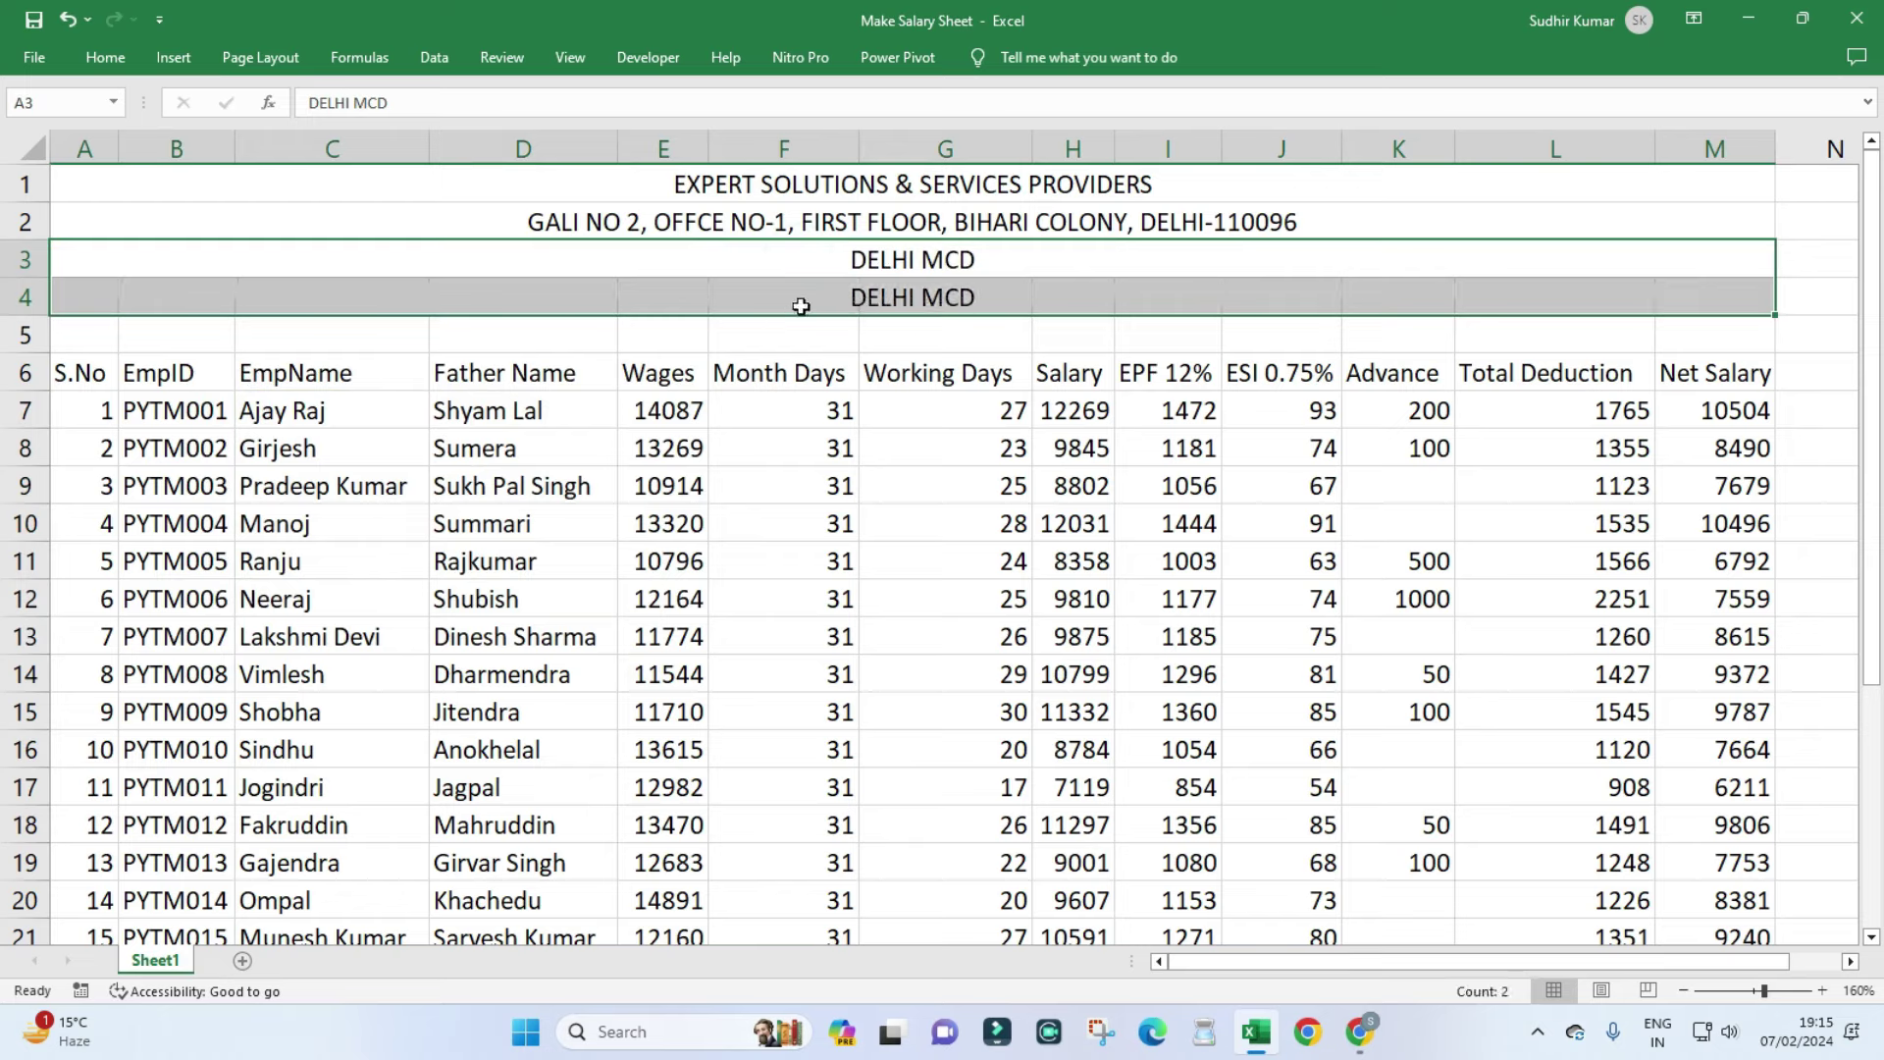
click(801, 304)
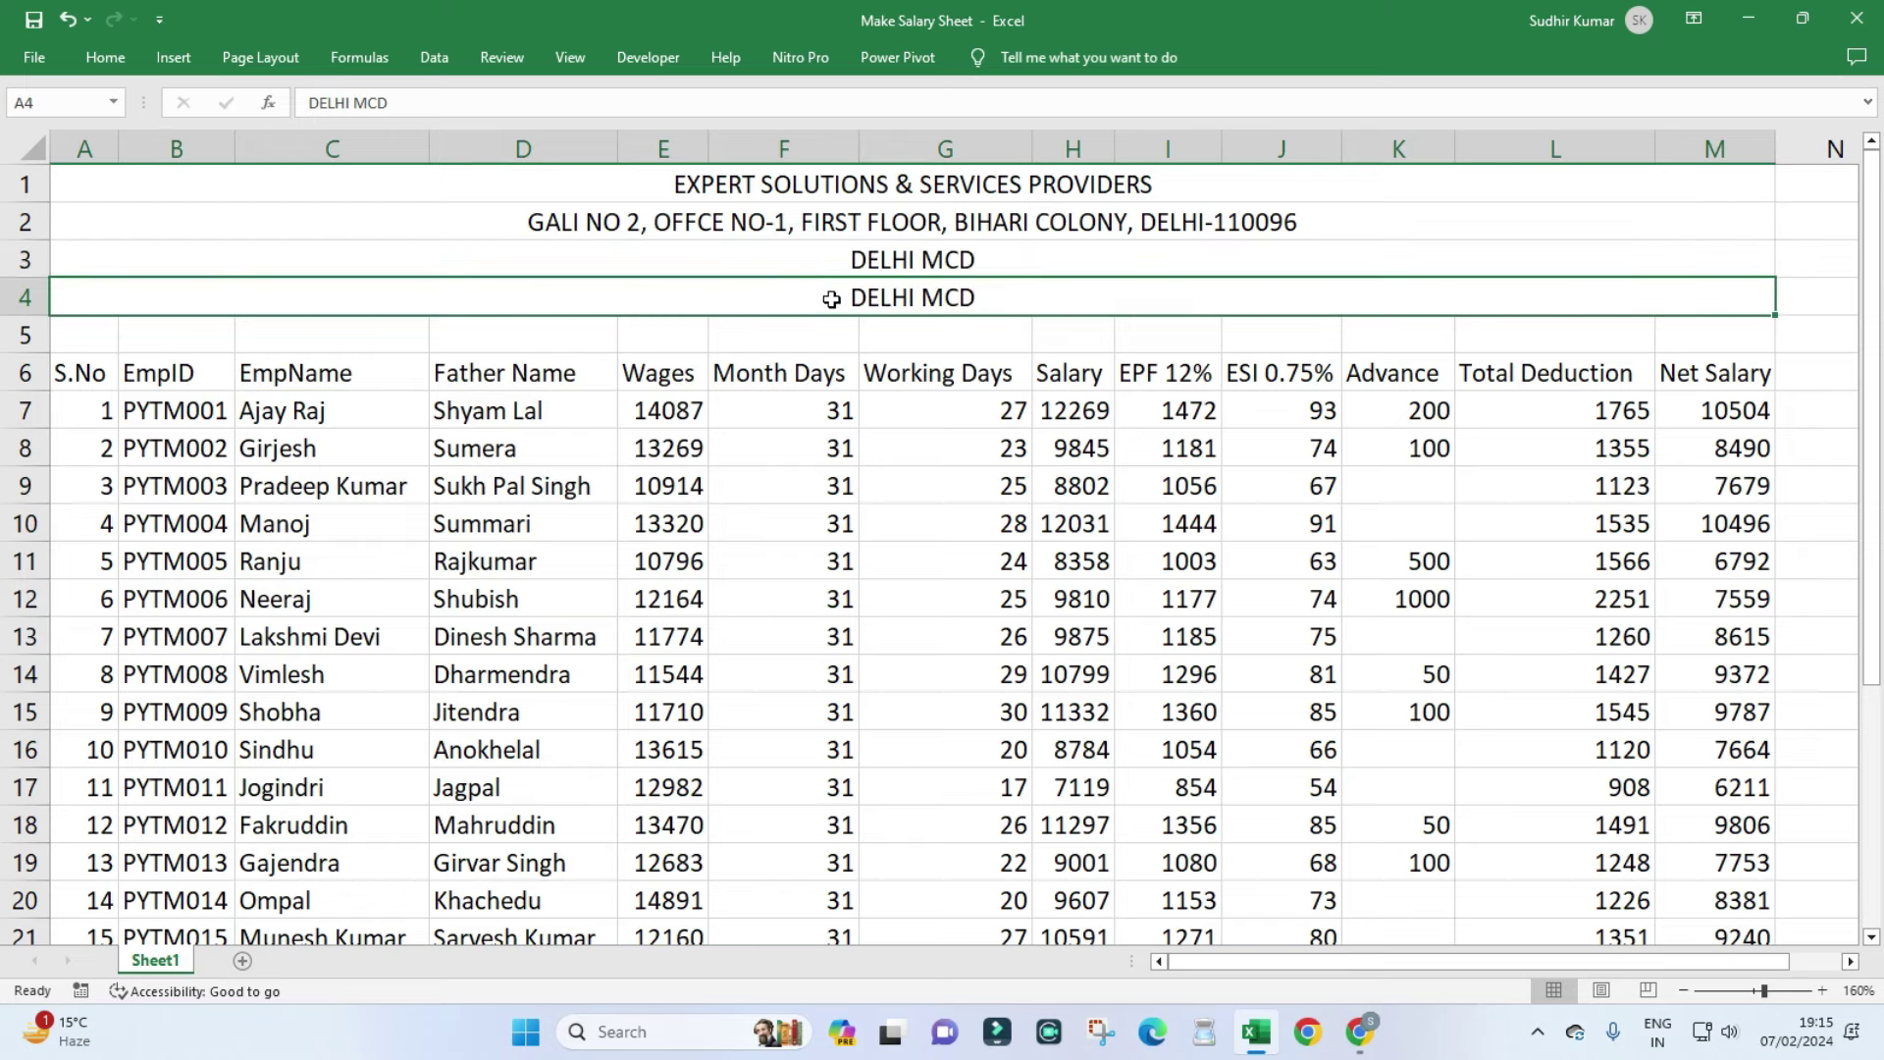
text(SALARY SHEE)
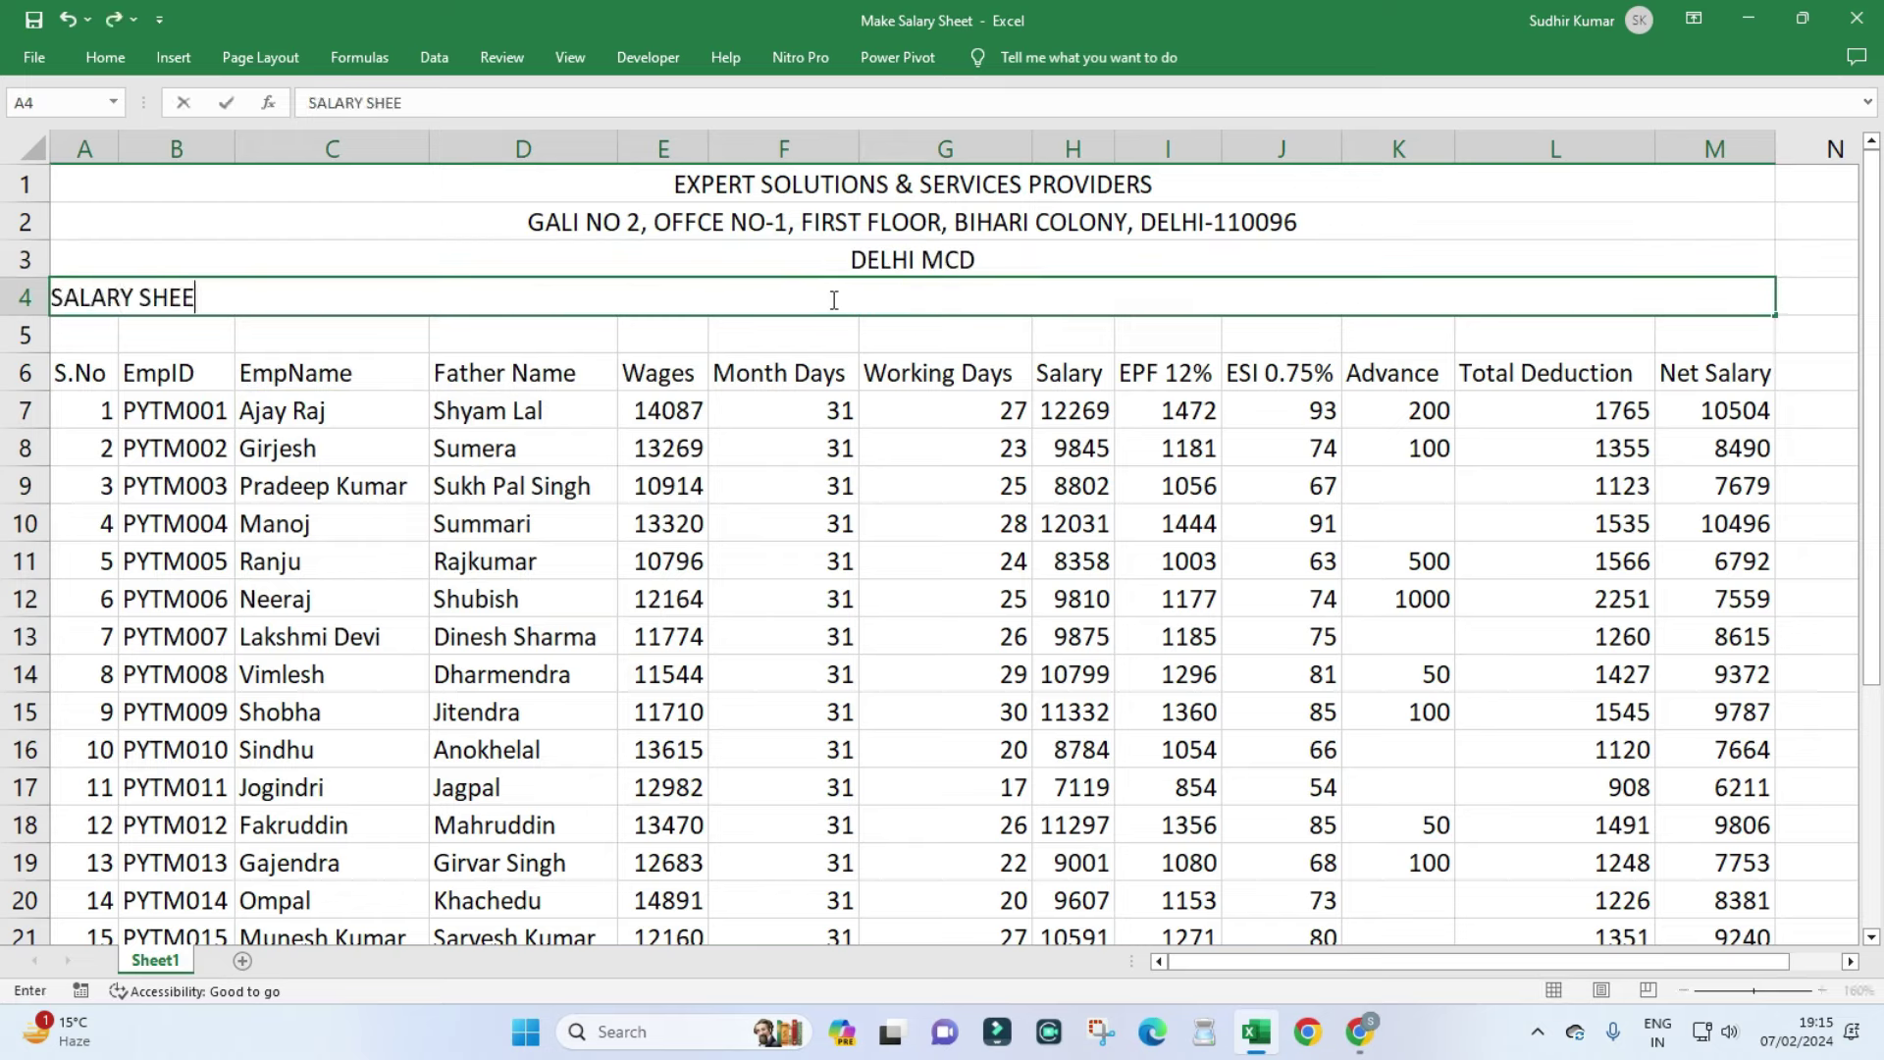
text(T FOR THE MONTH OF JAN )
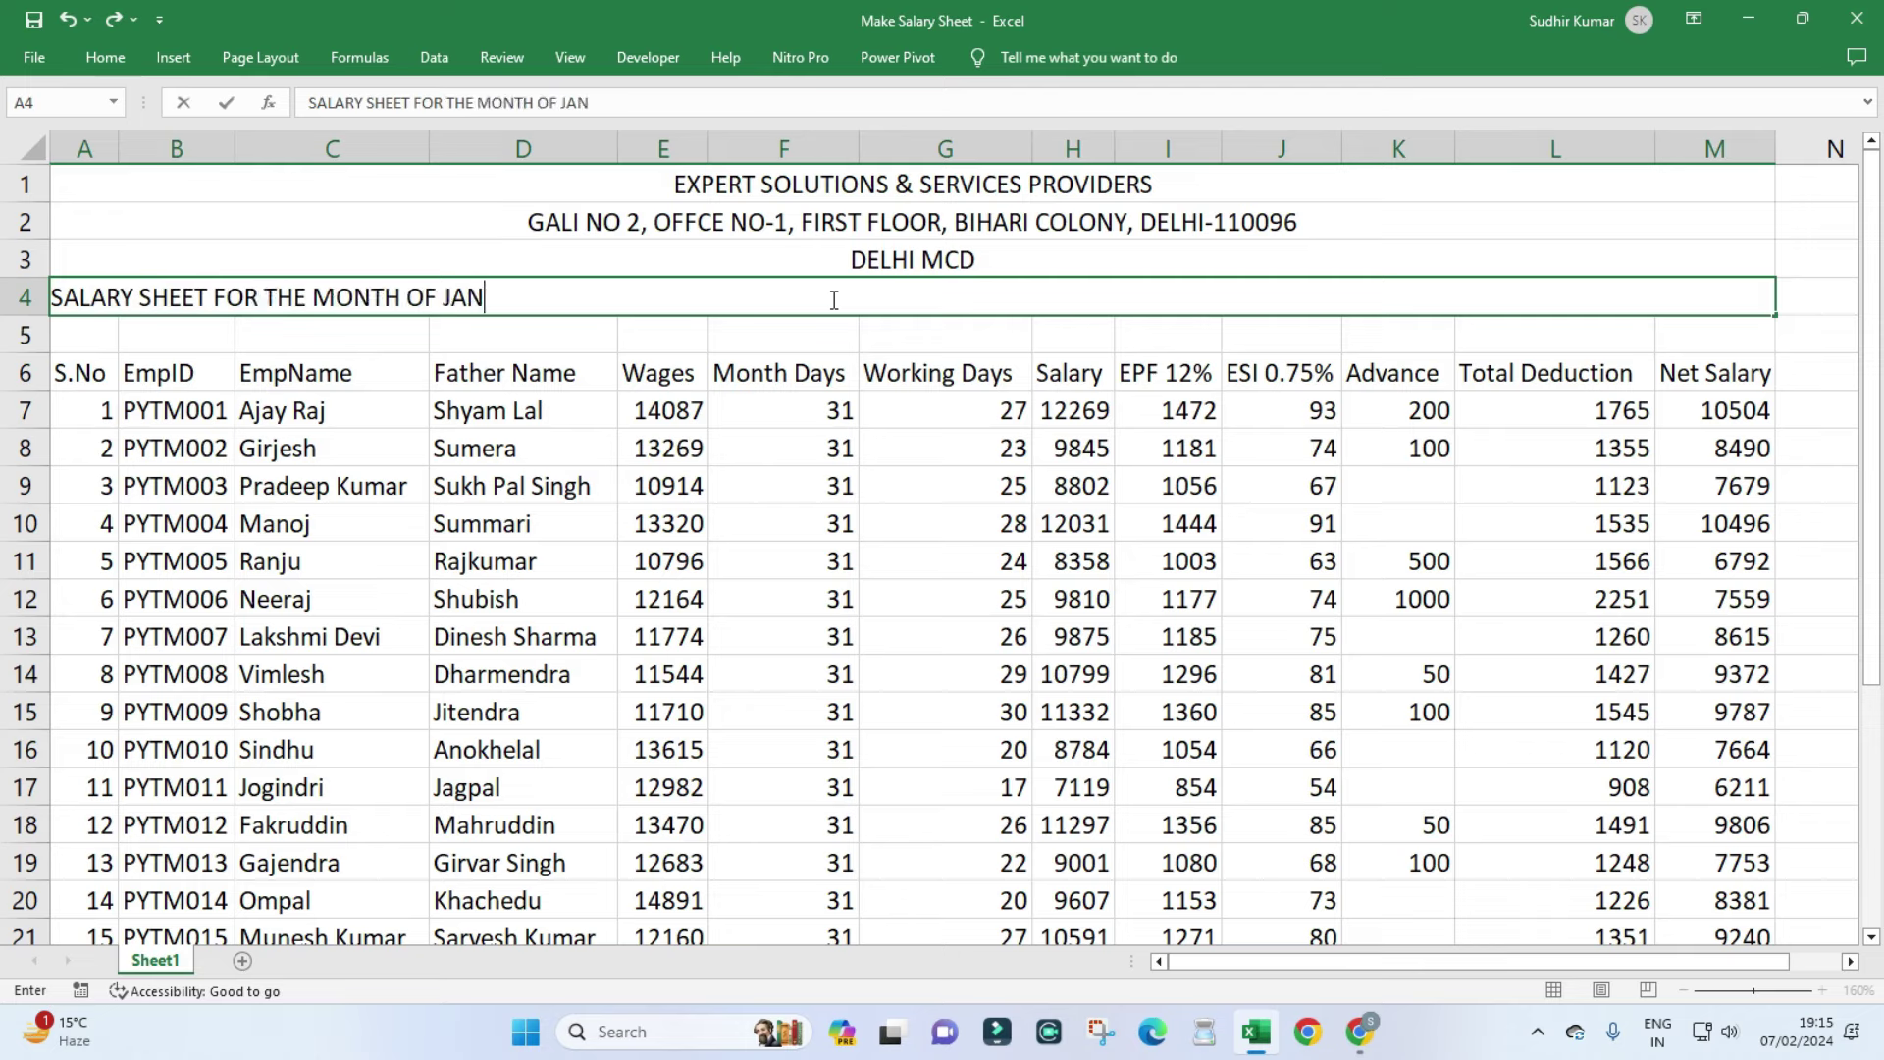
text(2024)
key(Return)
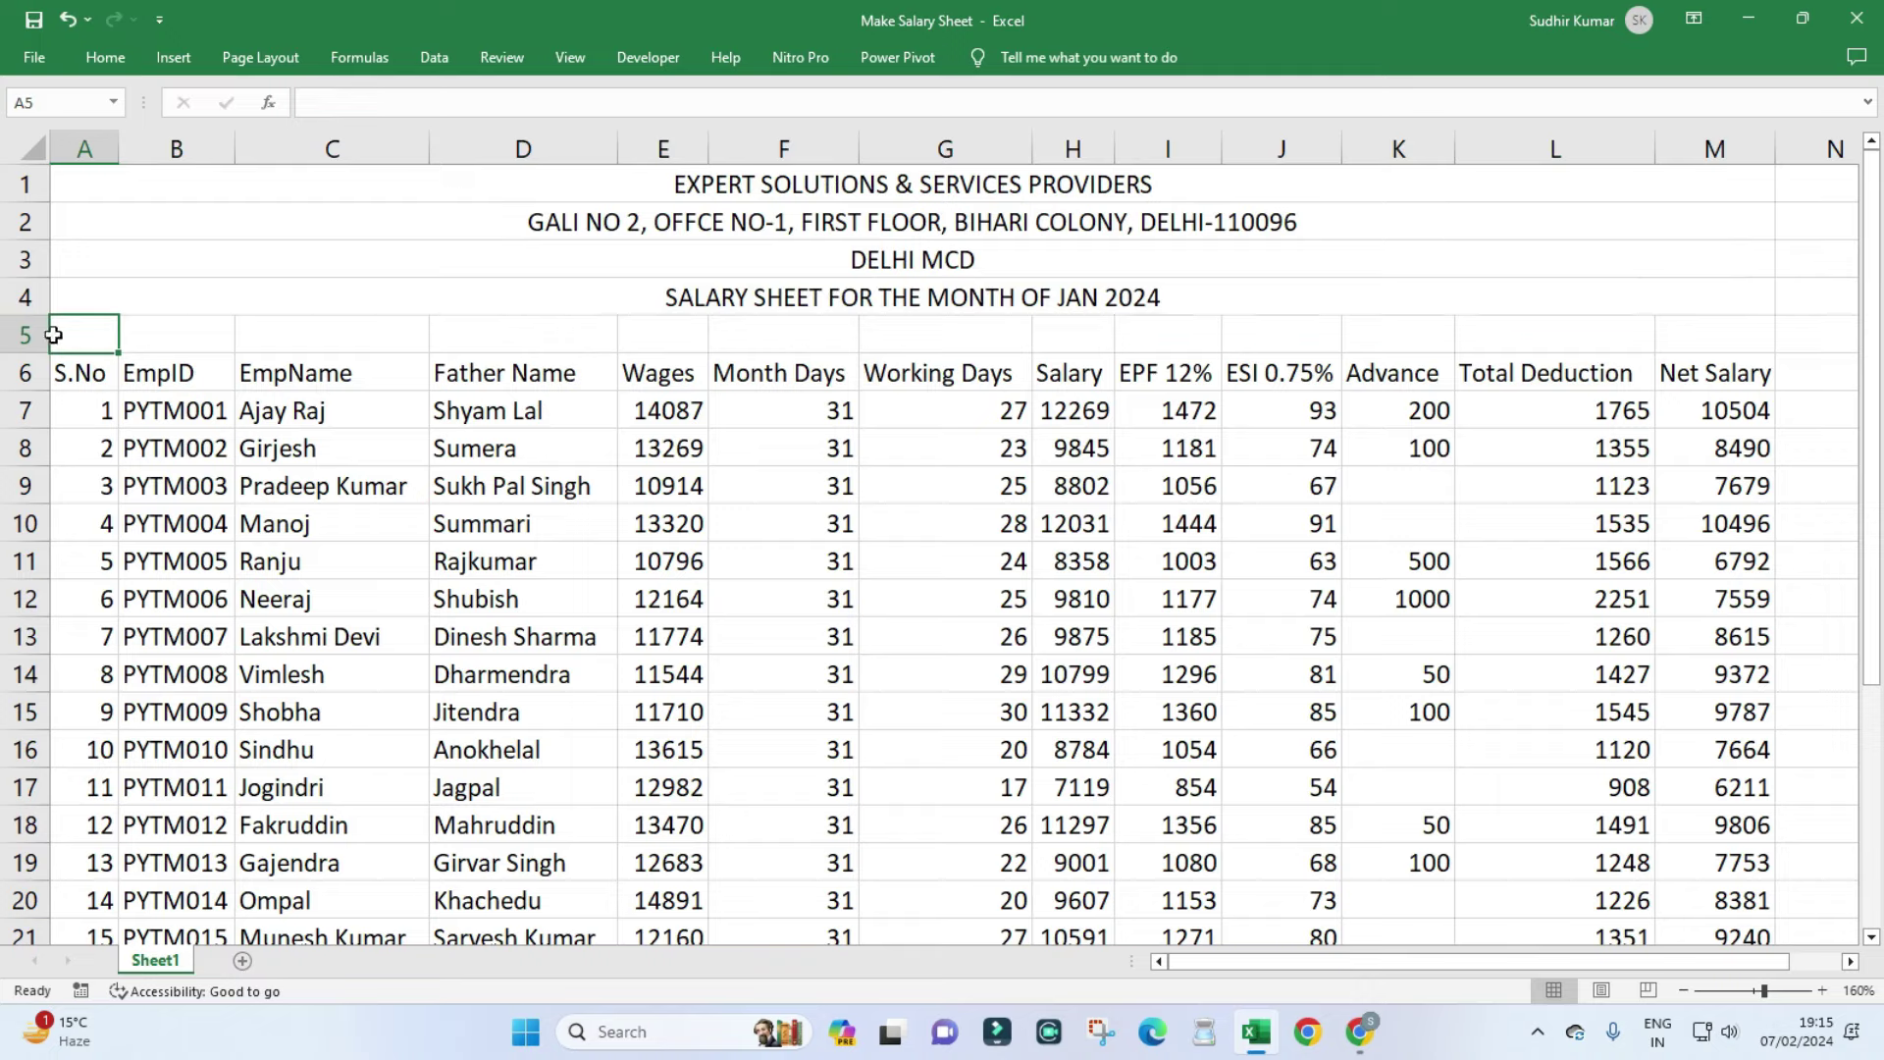
Delete the empty row 5 above the column headers.
click(24, 335)
right_click(14, 341)
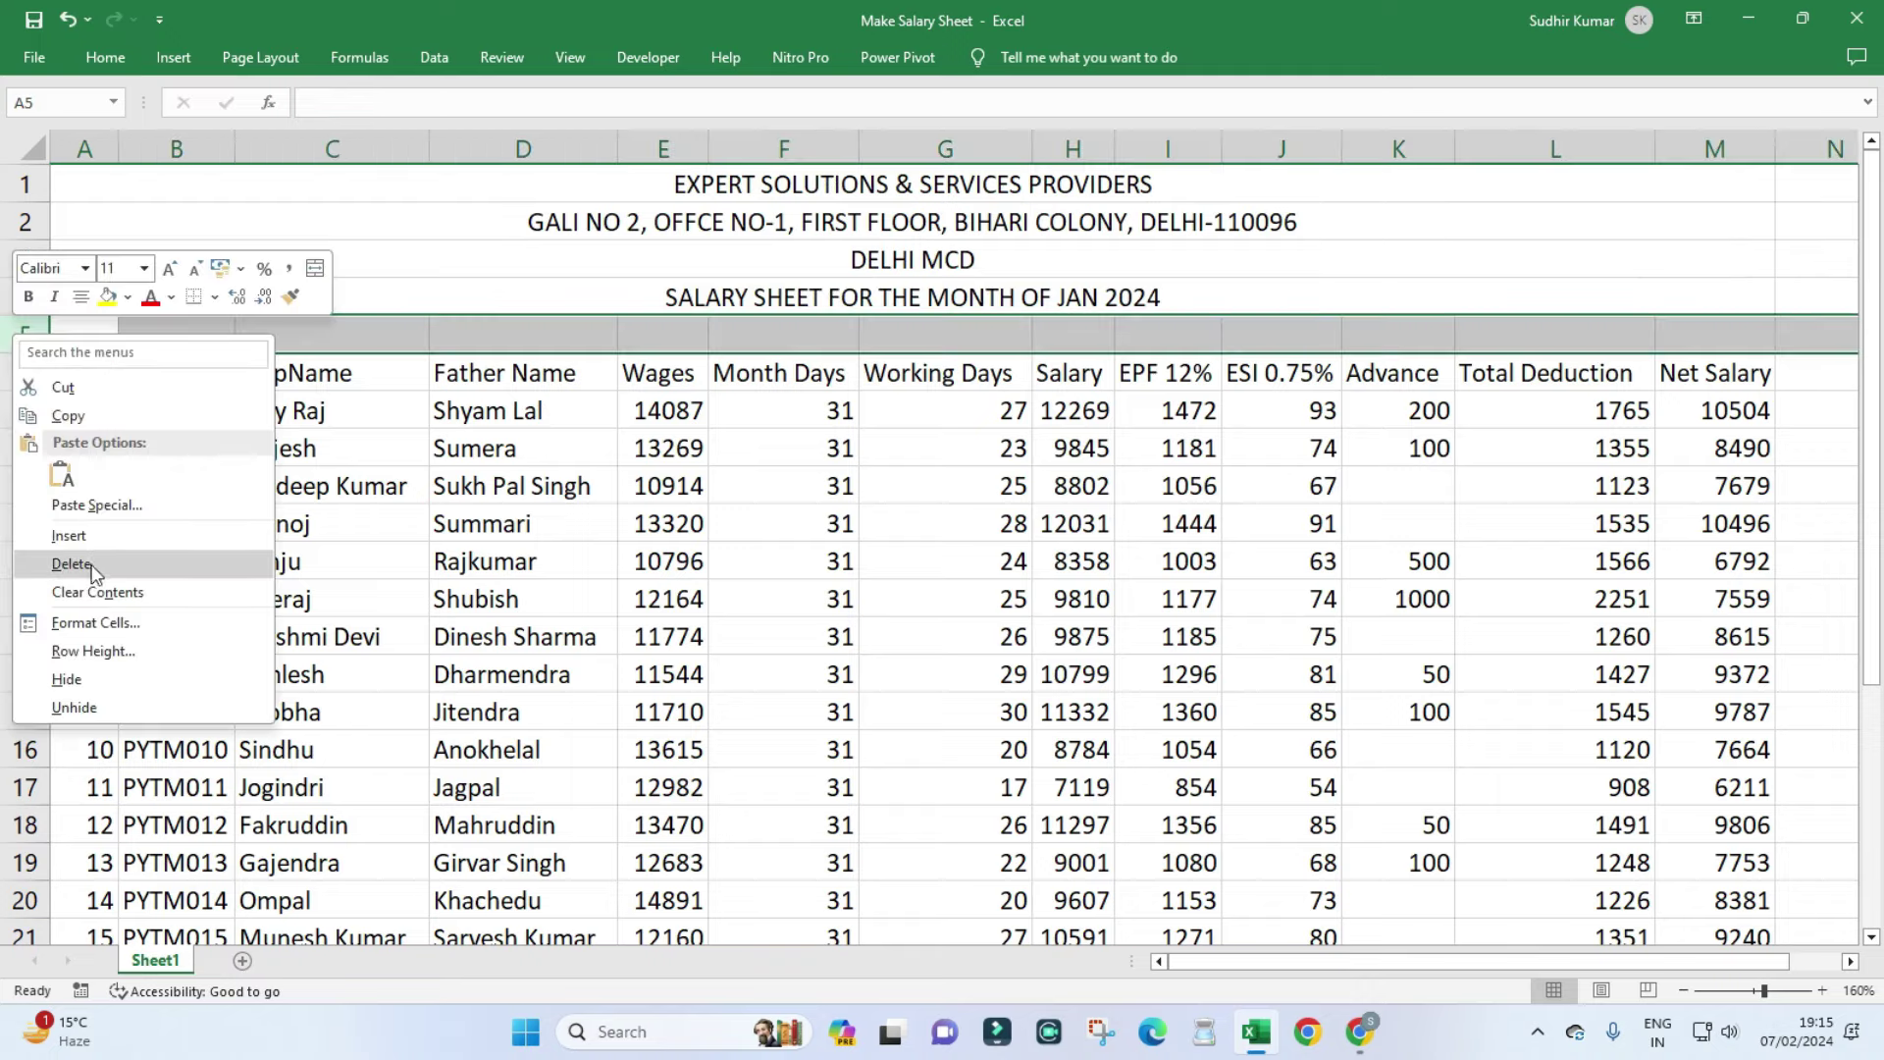
click(59, 560)
Increase the font size of the four title rows A1:M4.
click(735, 184)
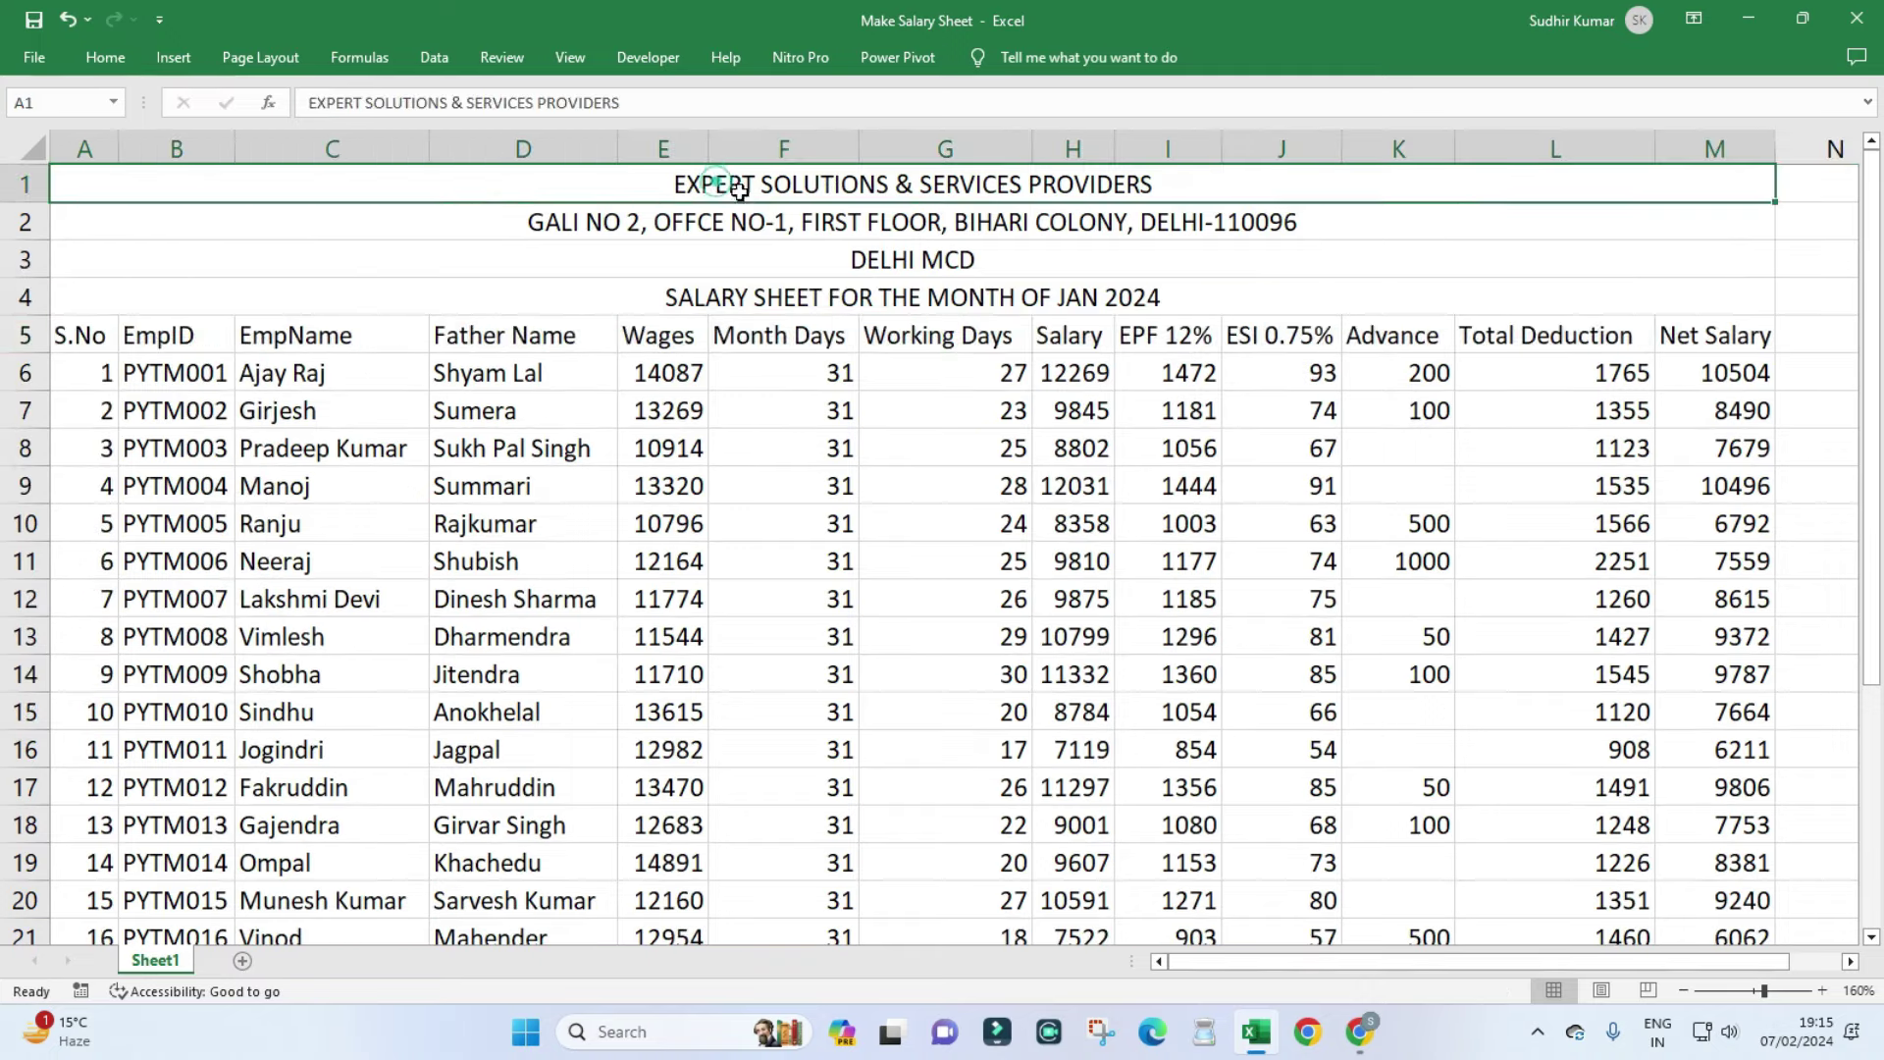
drag(746, 184, 726, 295)
click(105, 57)
click(419, 103)
click(419, 103)
click(419, 102)
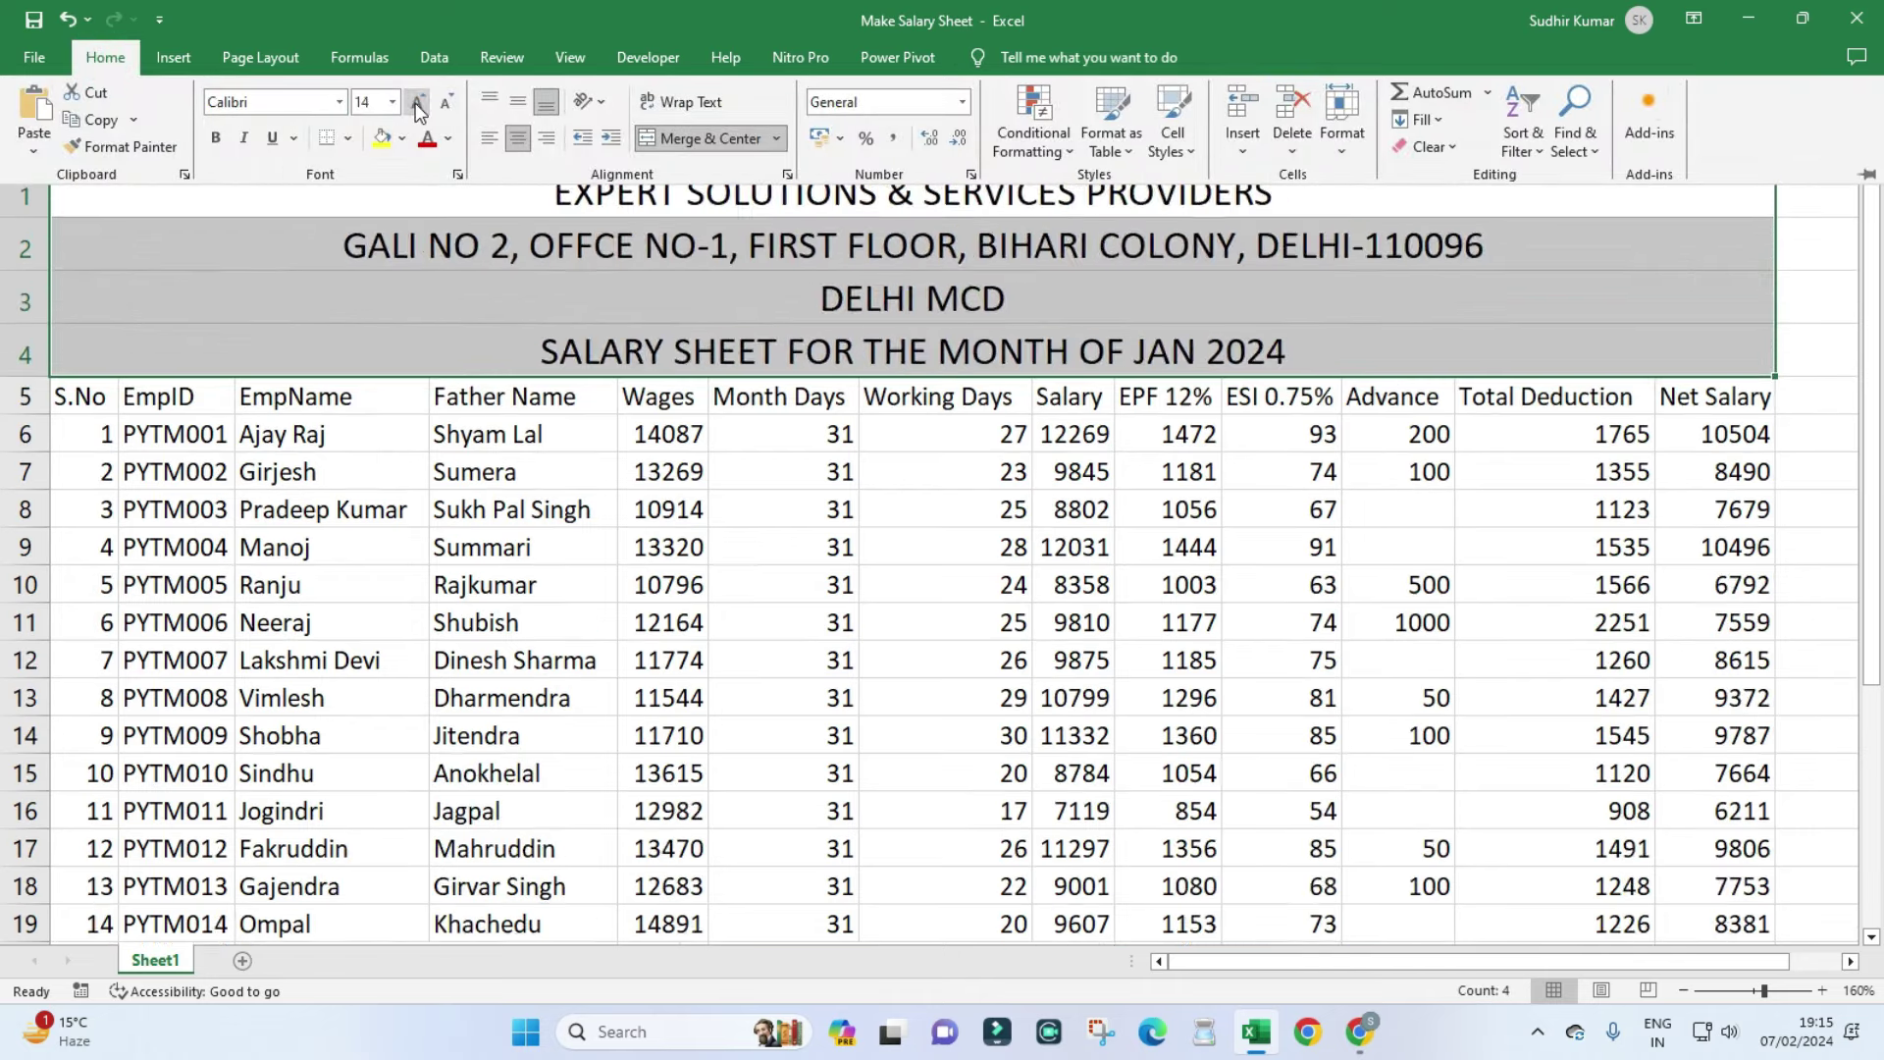
click(419, 102)
click(419, 102)
click(419, 104)
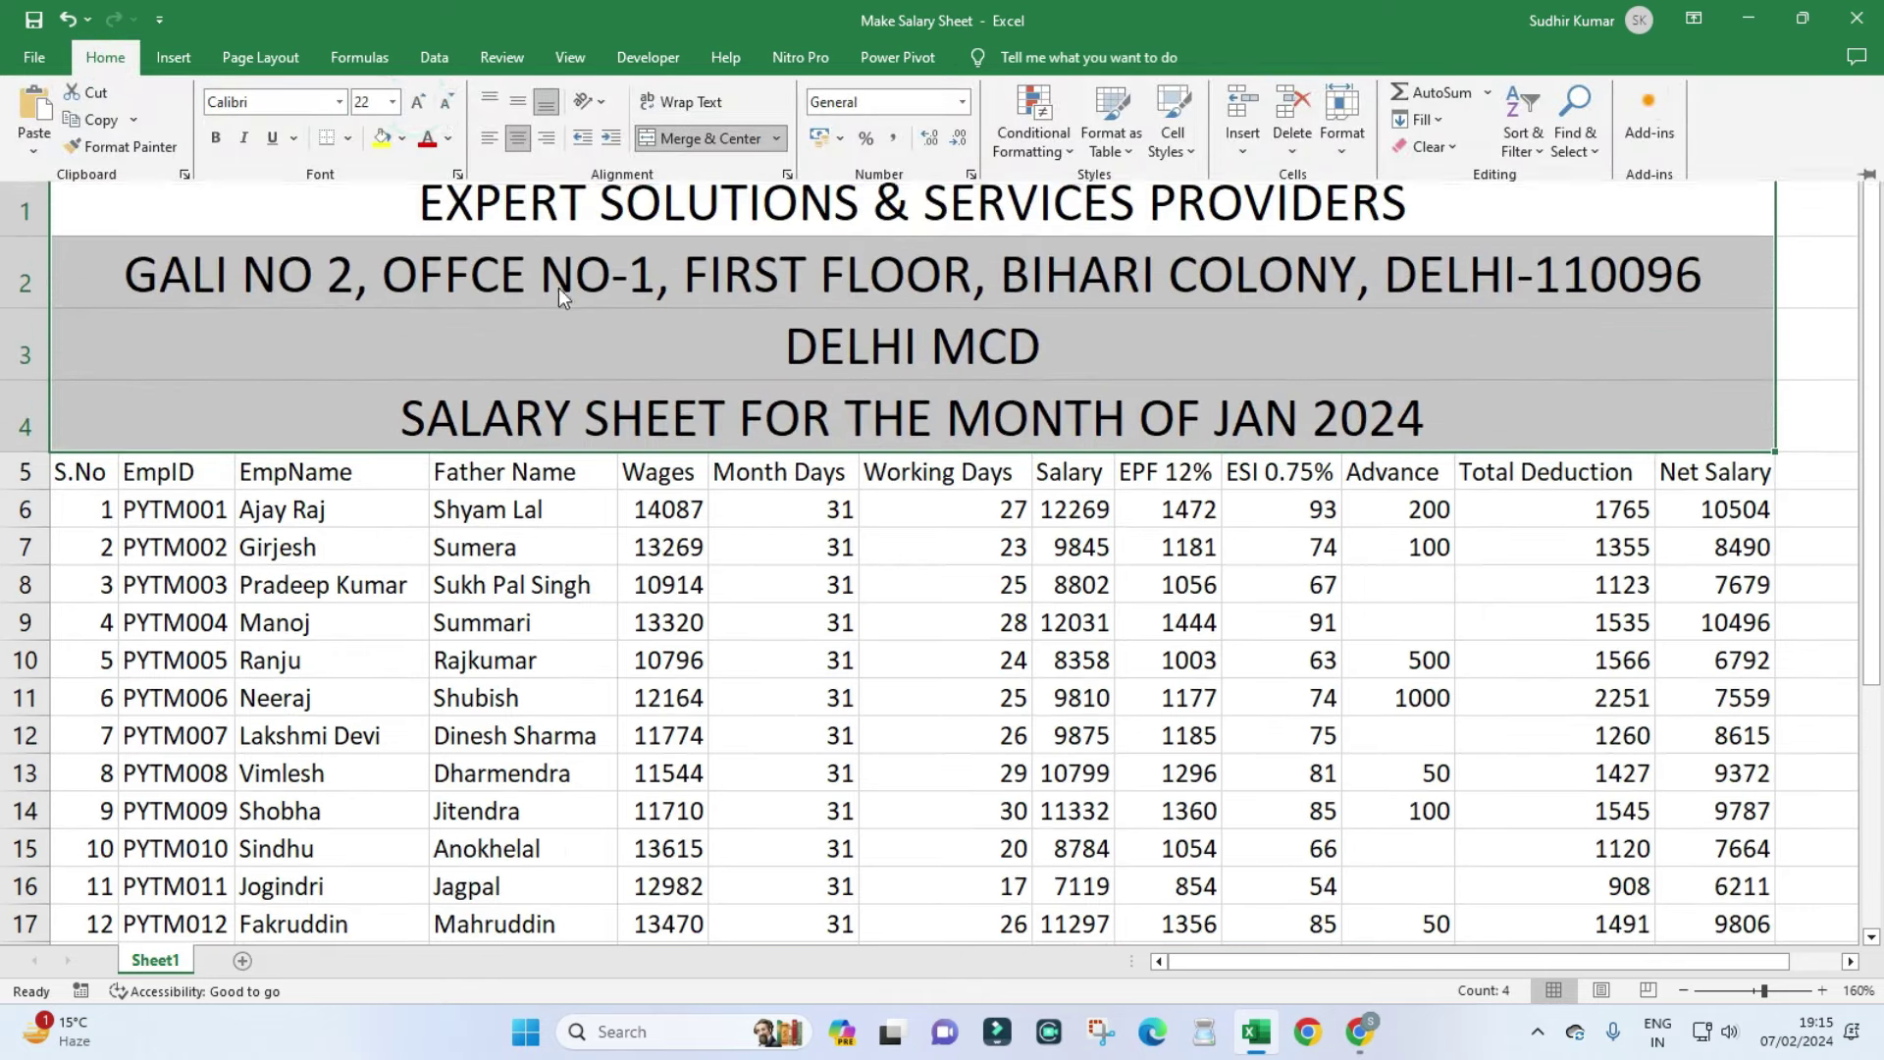
click(105, 56)
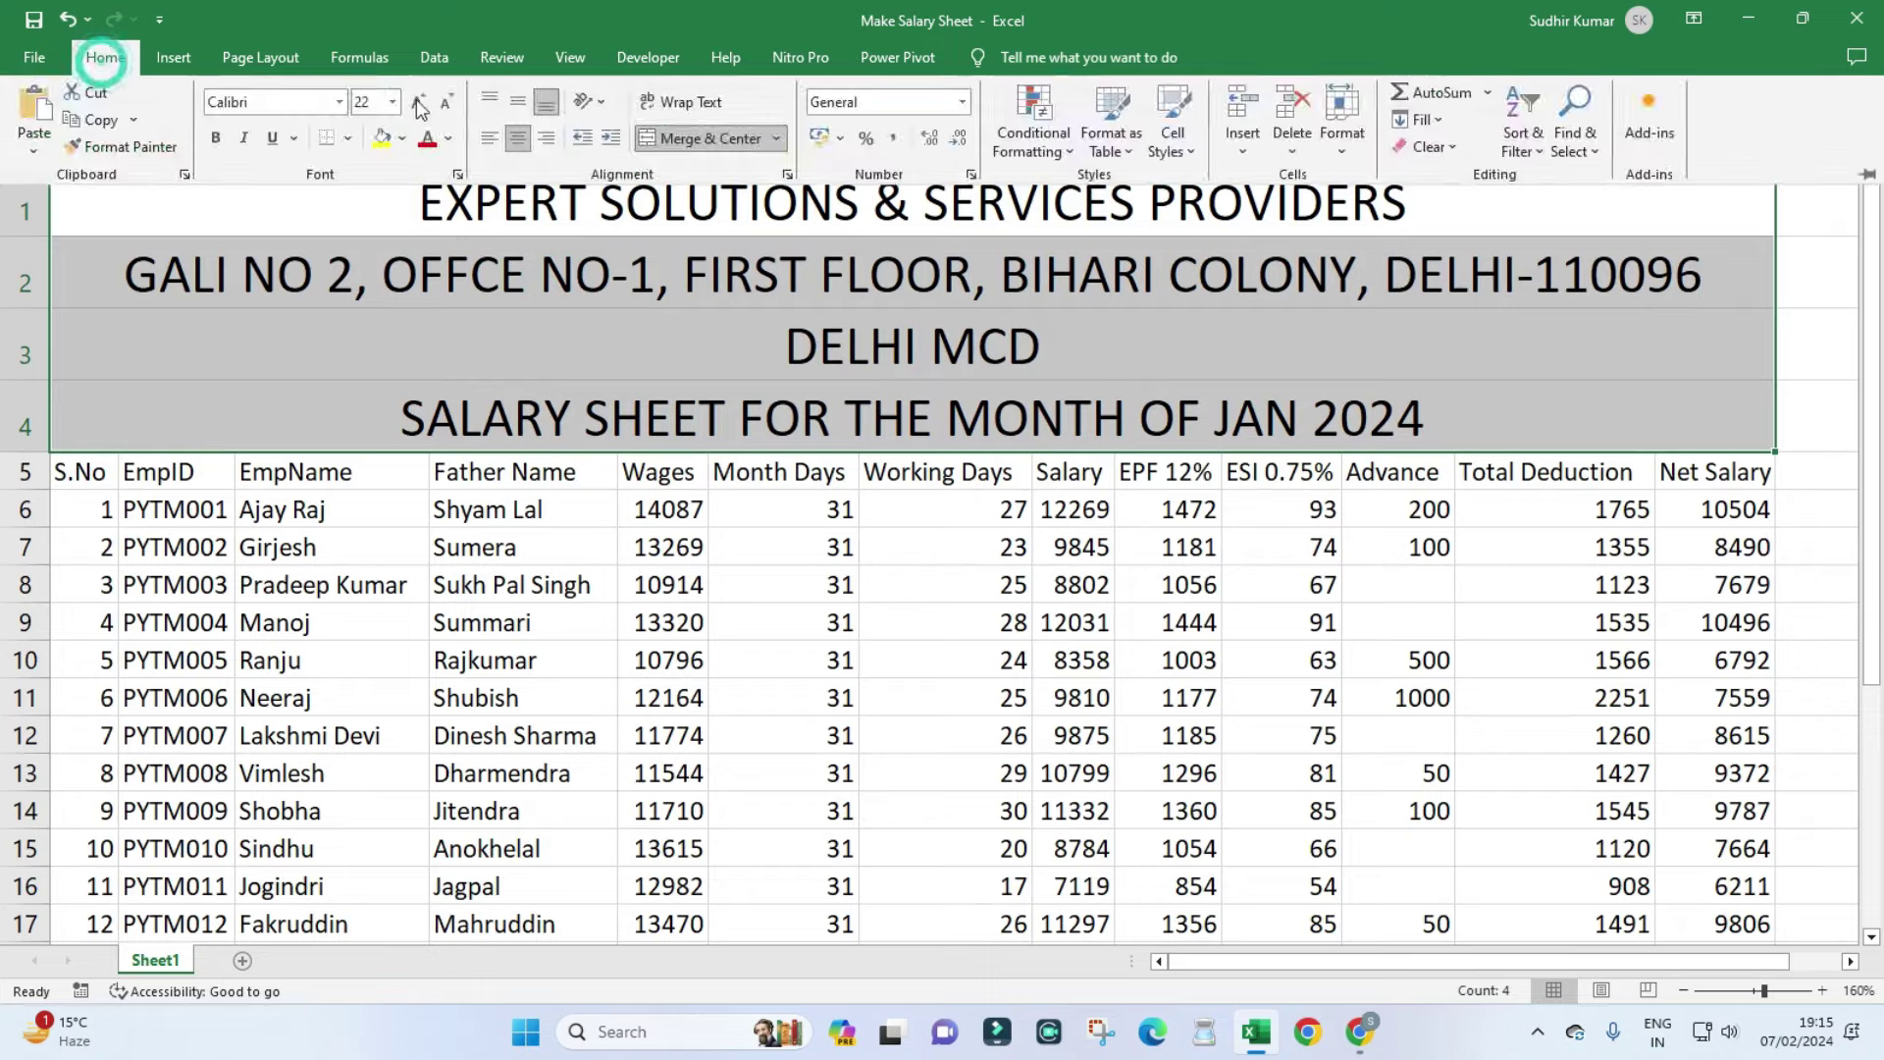
click(444, 102)
click(444, 102)
click(700, 310)
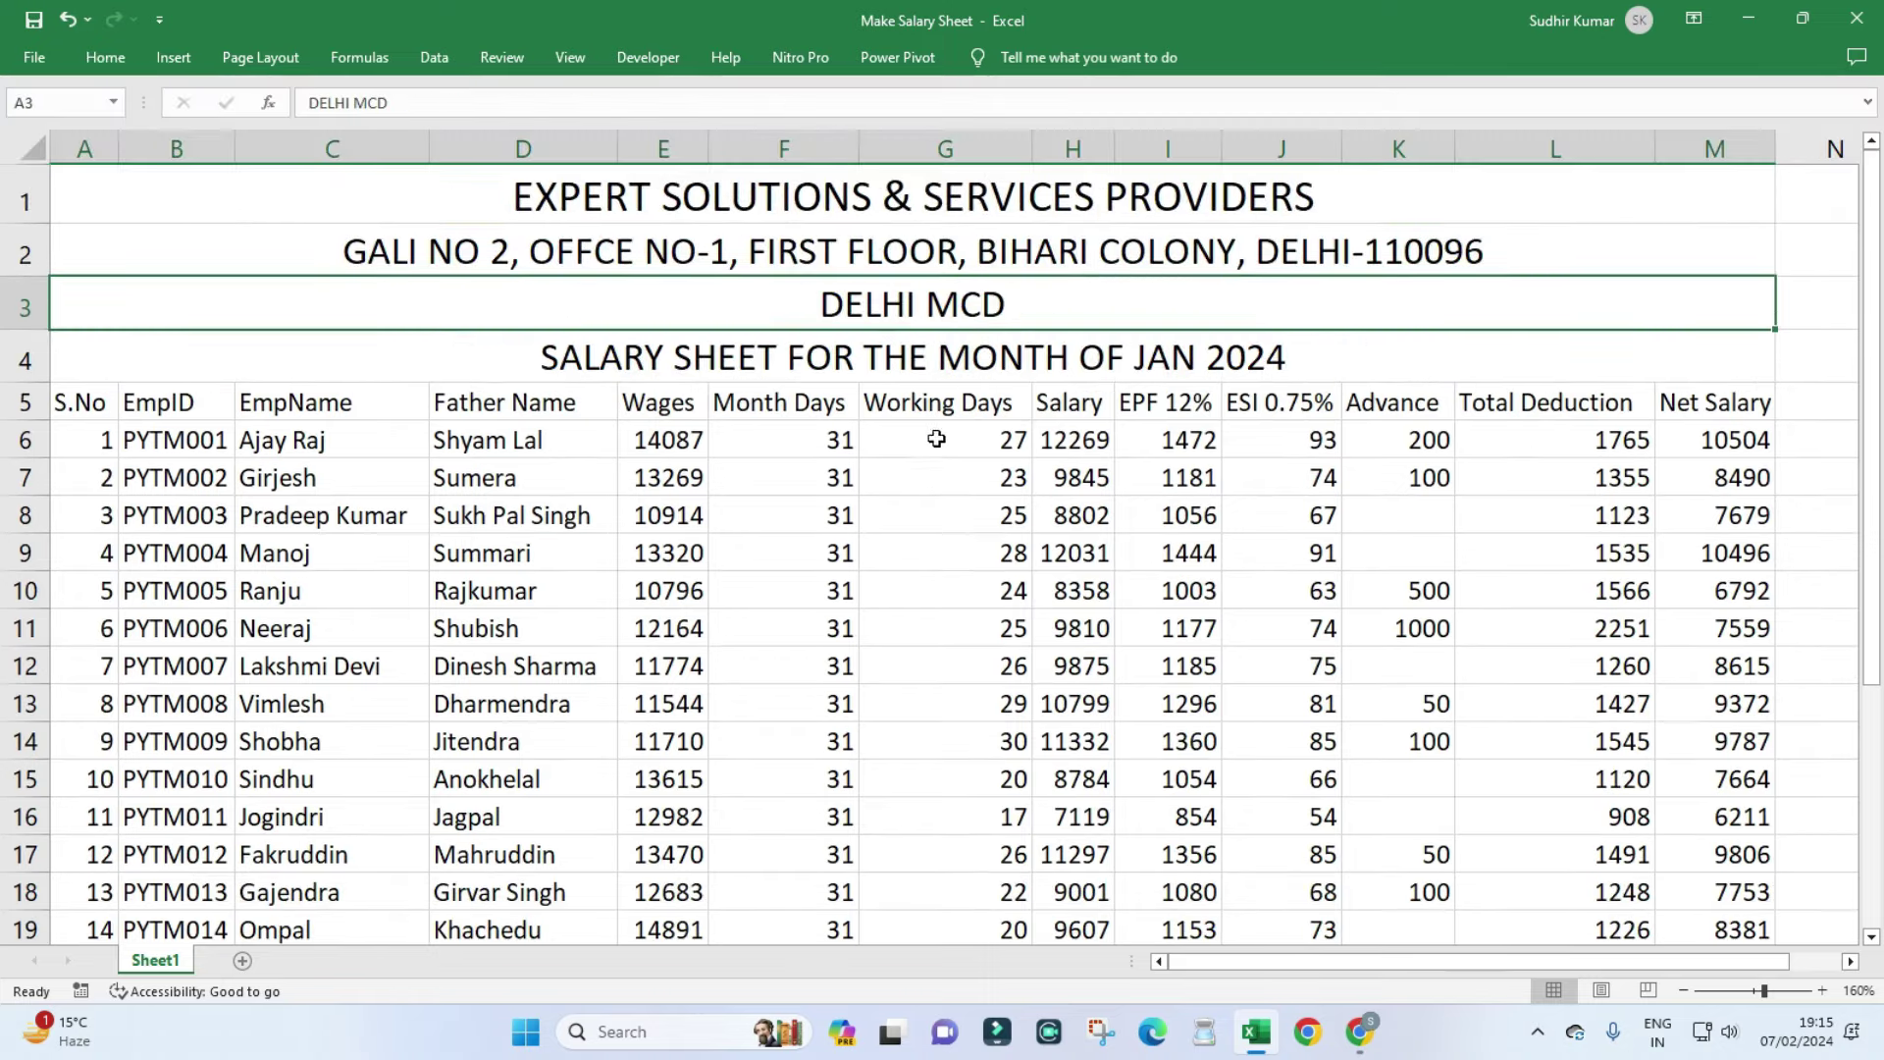
Apply All Borders to every cell of the sheet.
key(ctrl+a)
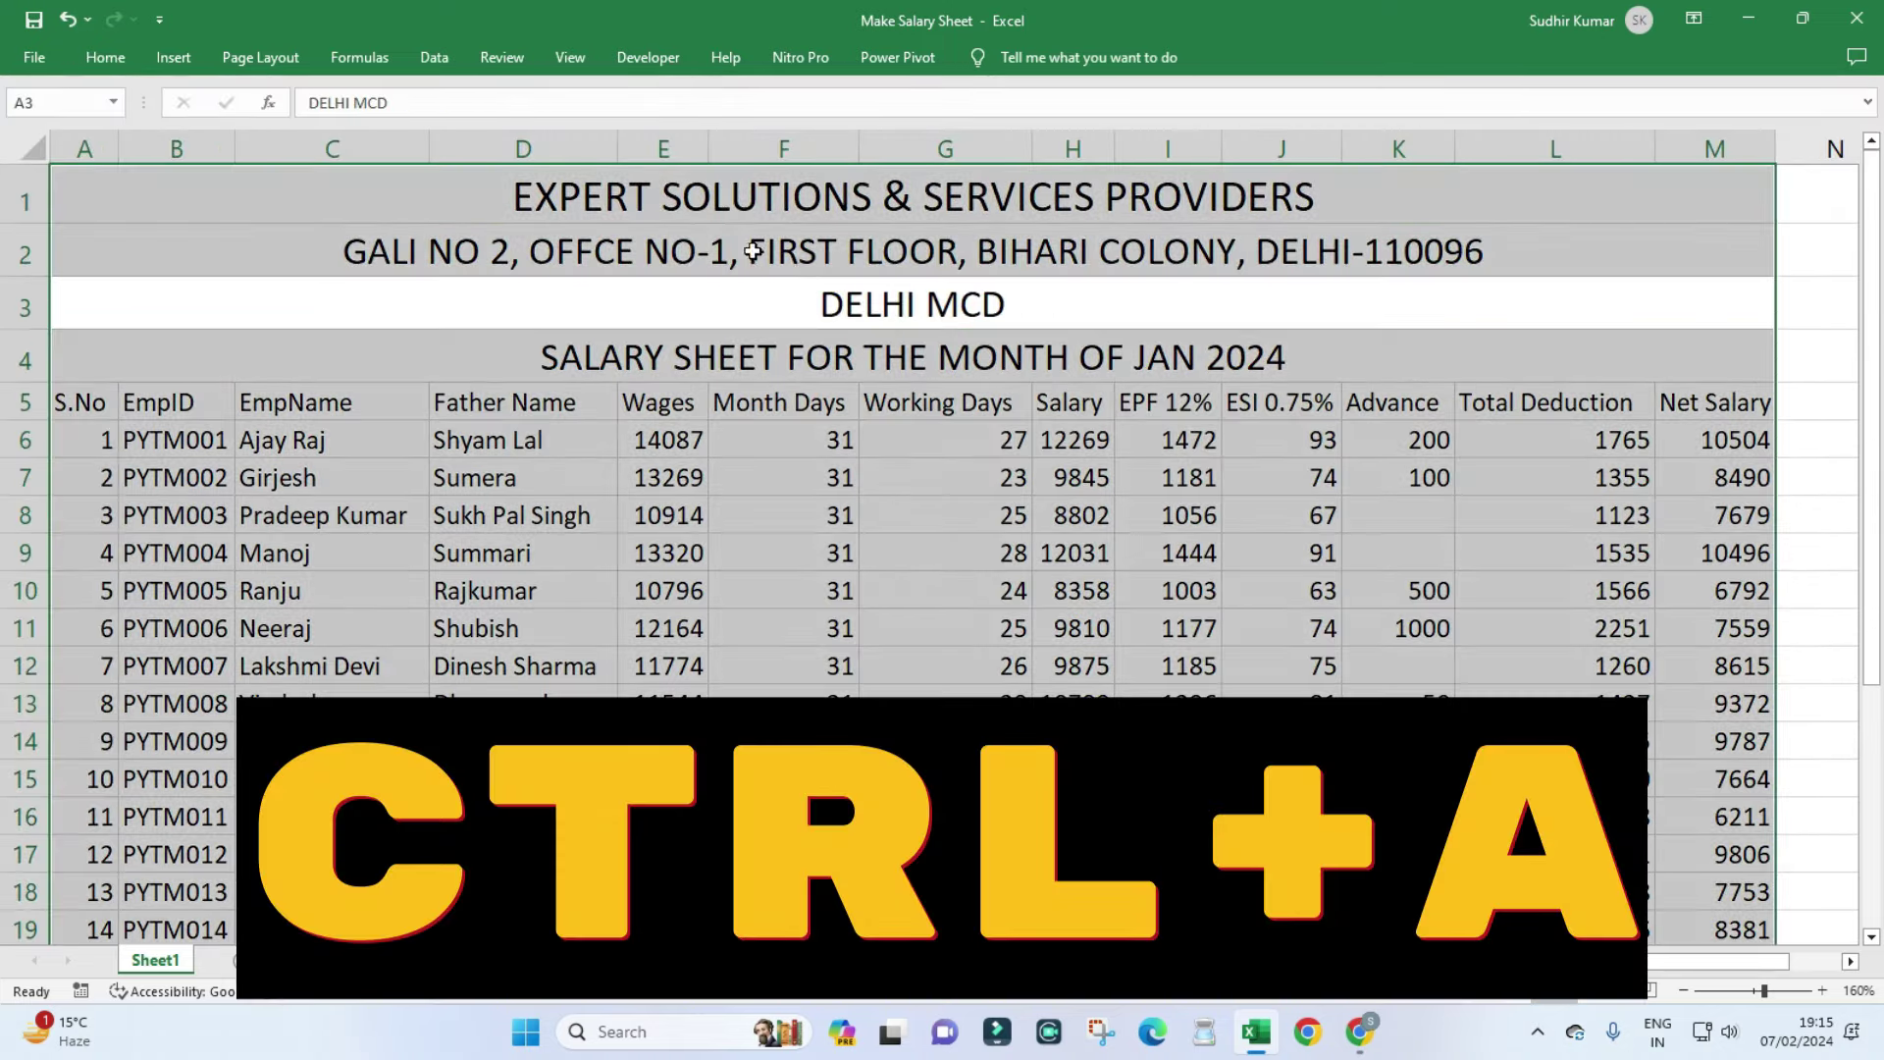
click(105, 57)
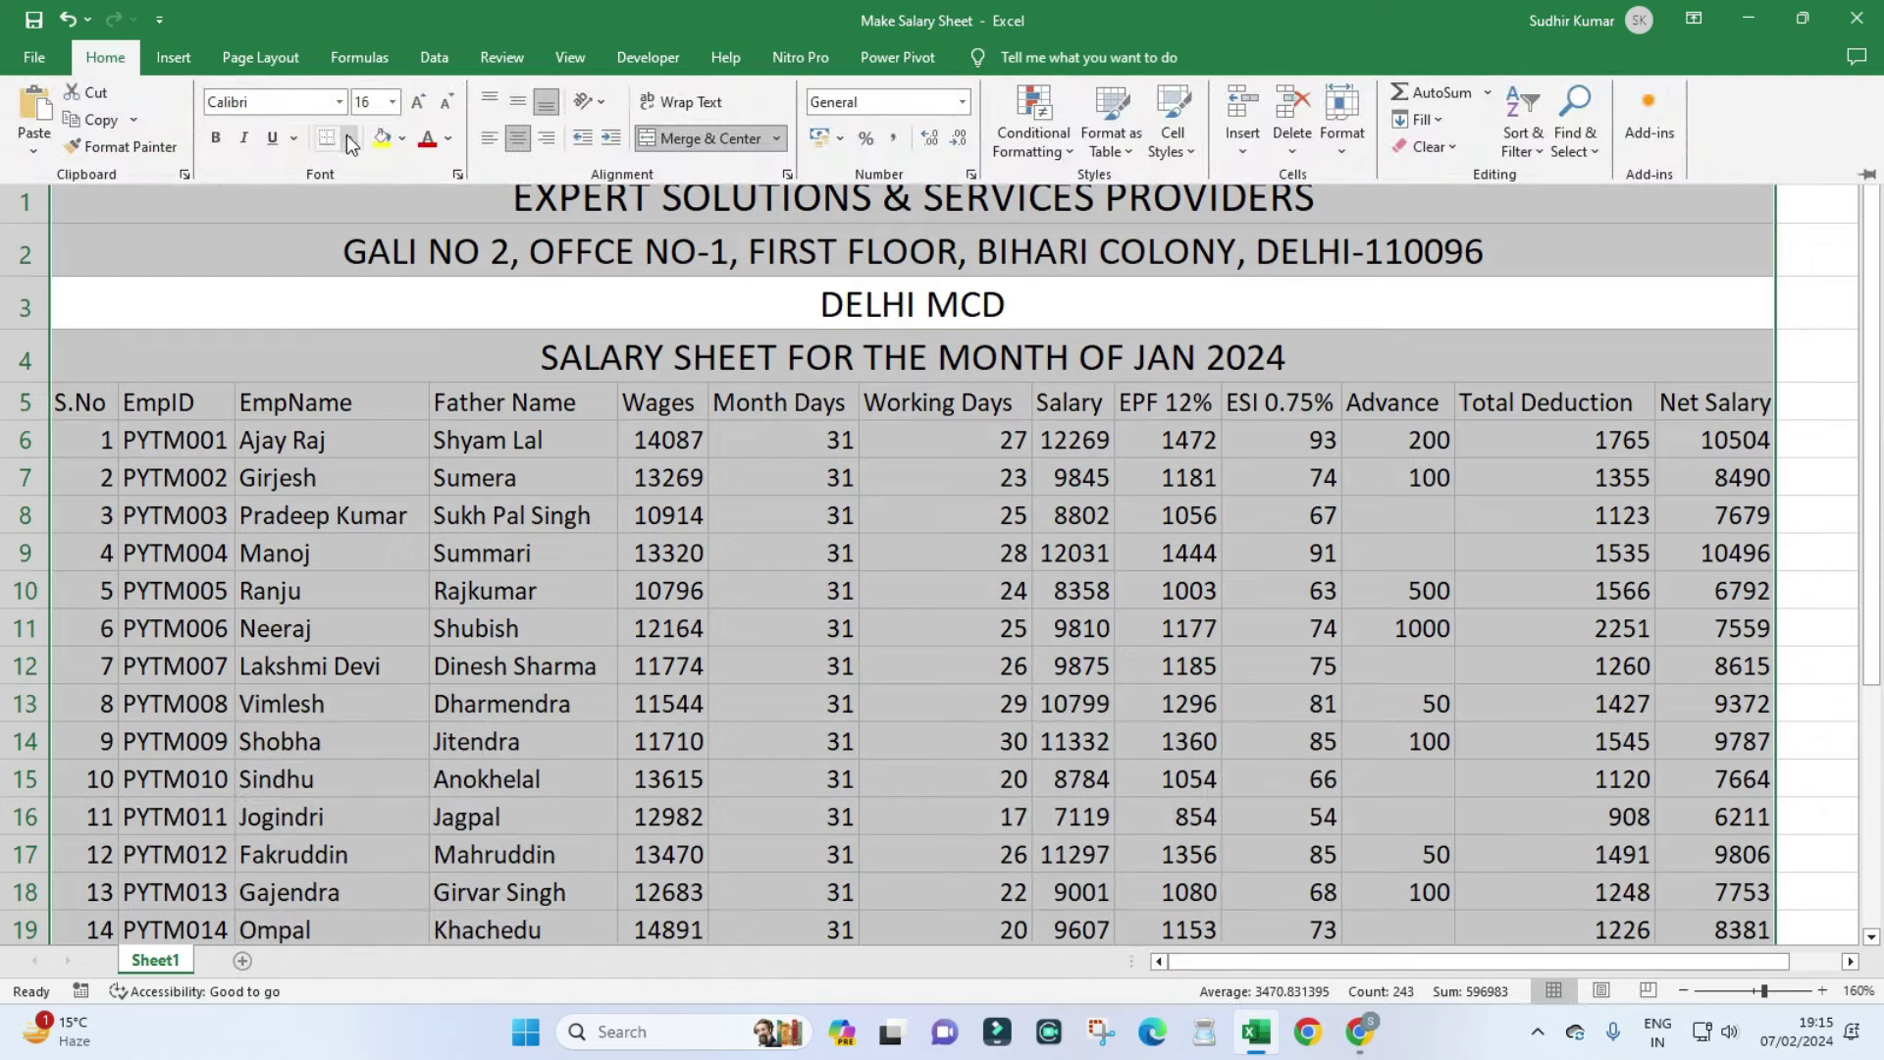
click(350, 138)
click(381, 351)
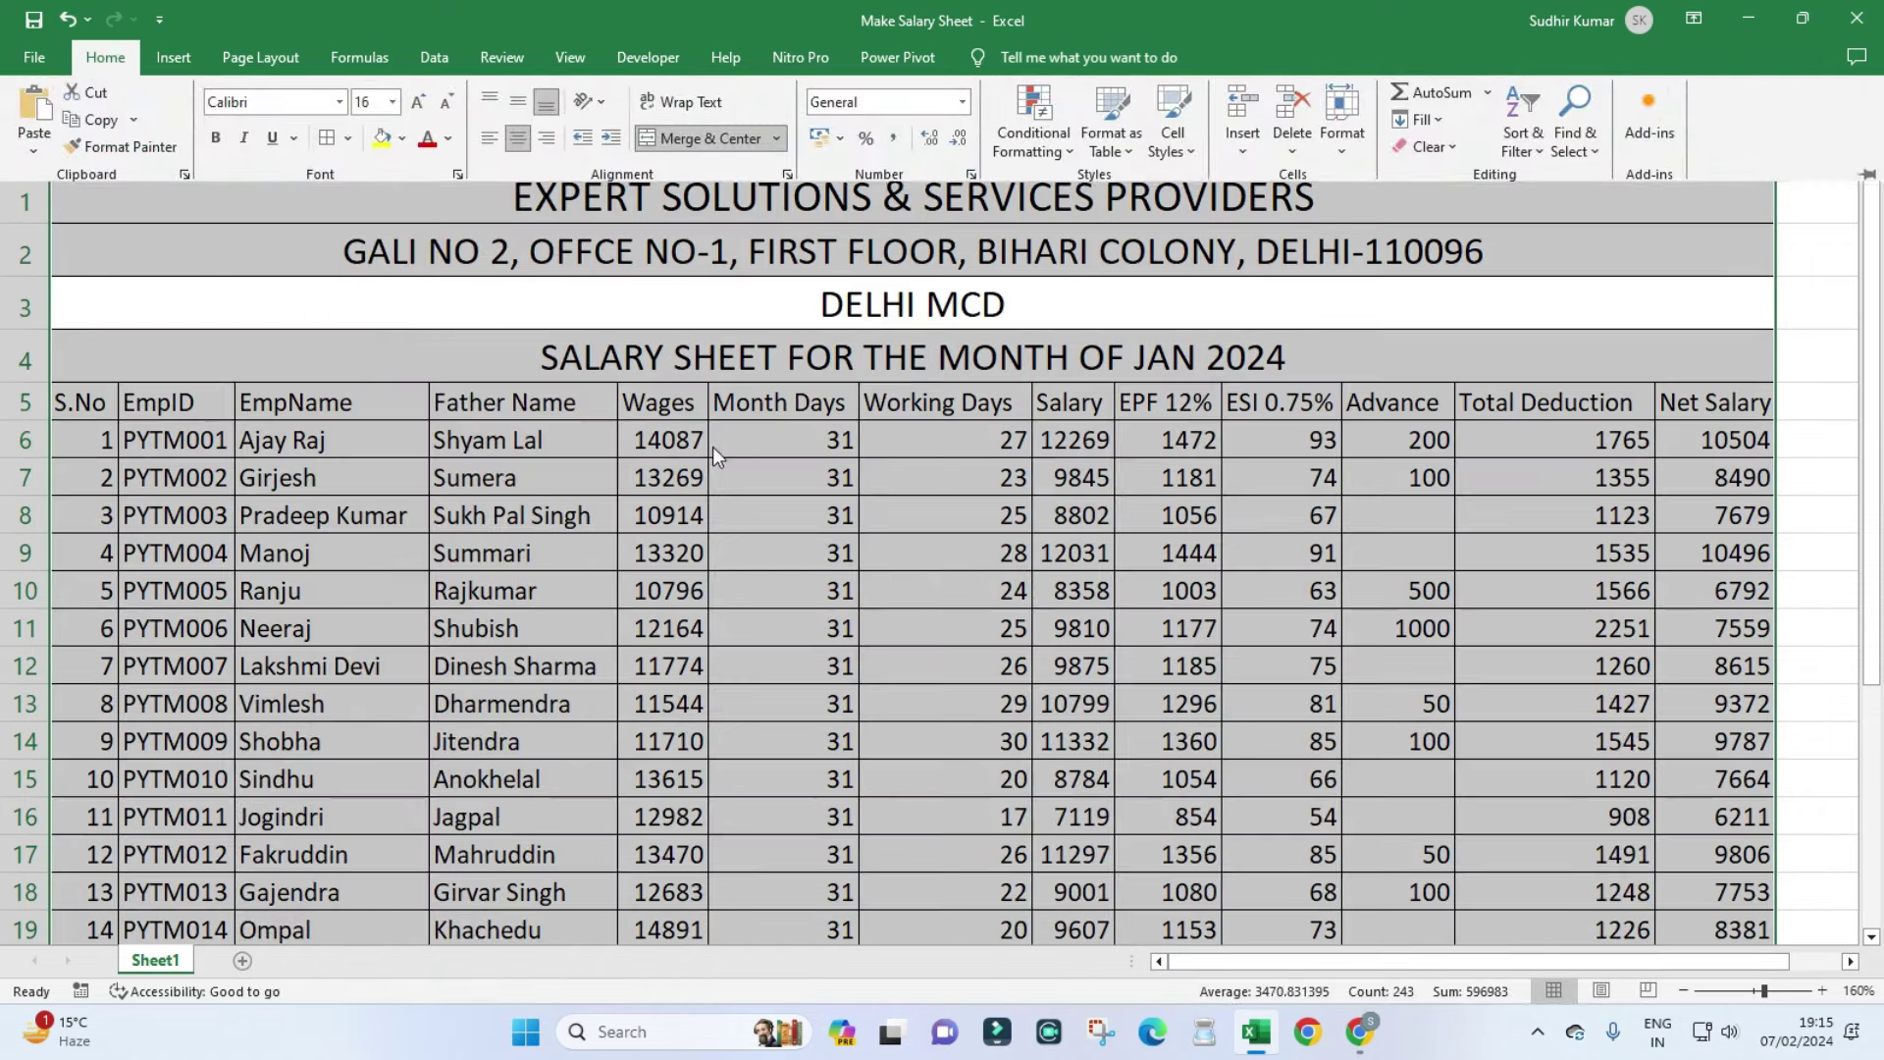
click(942, 403)
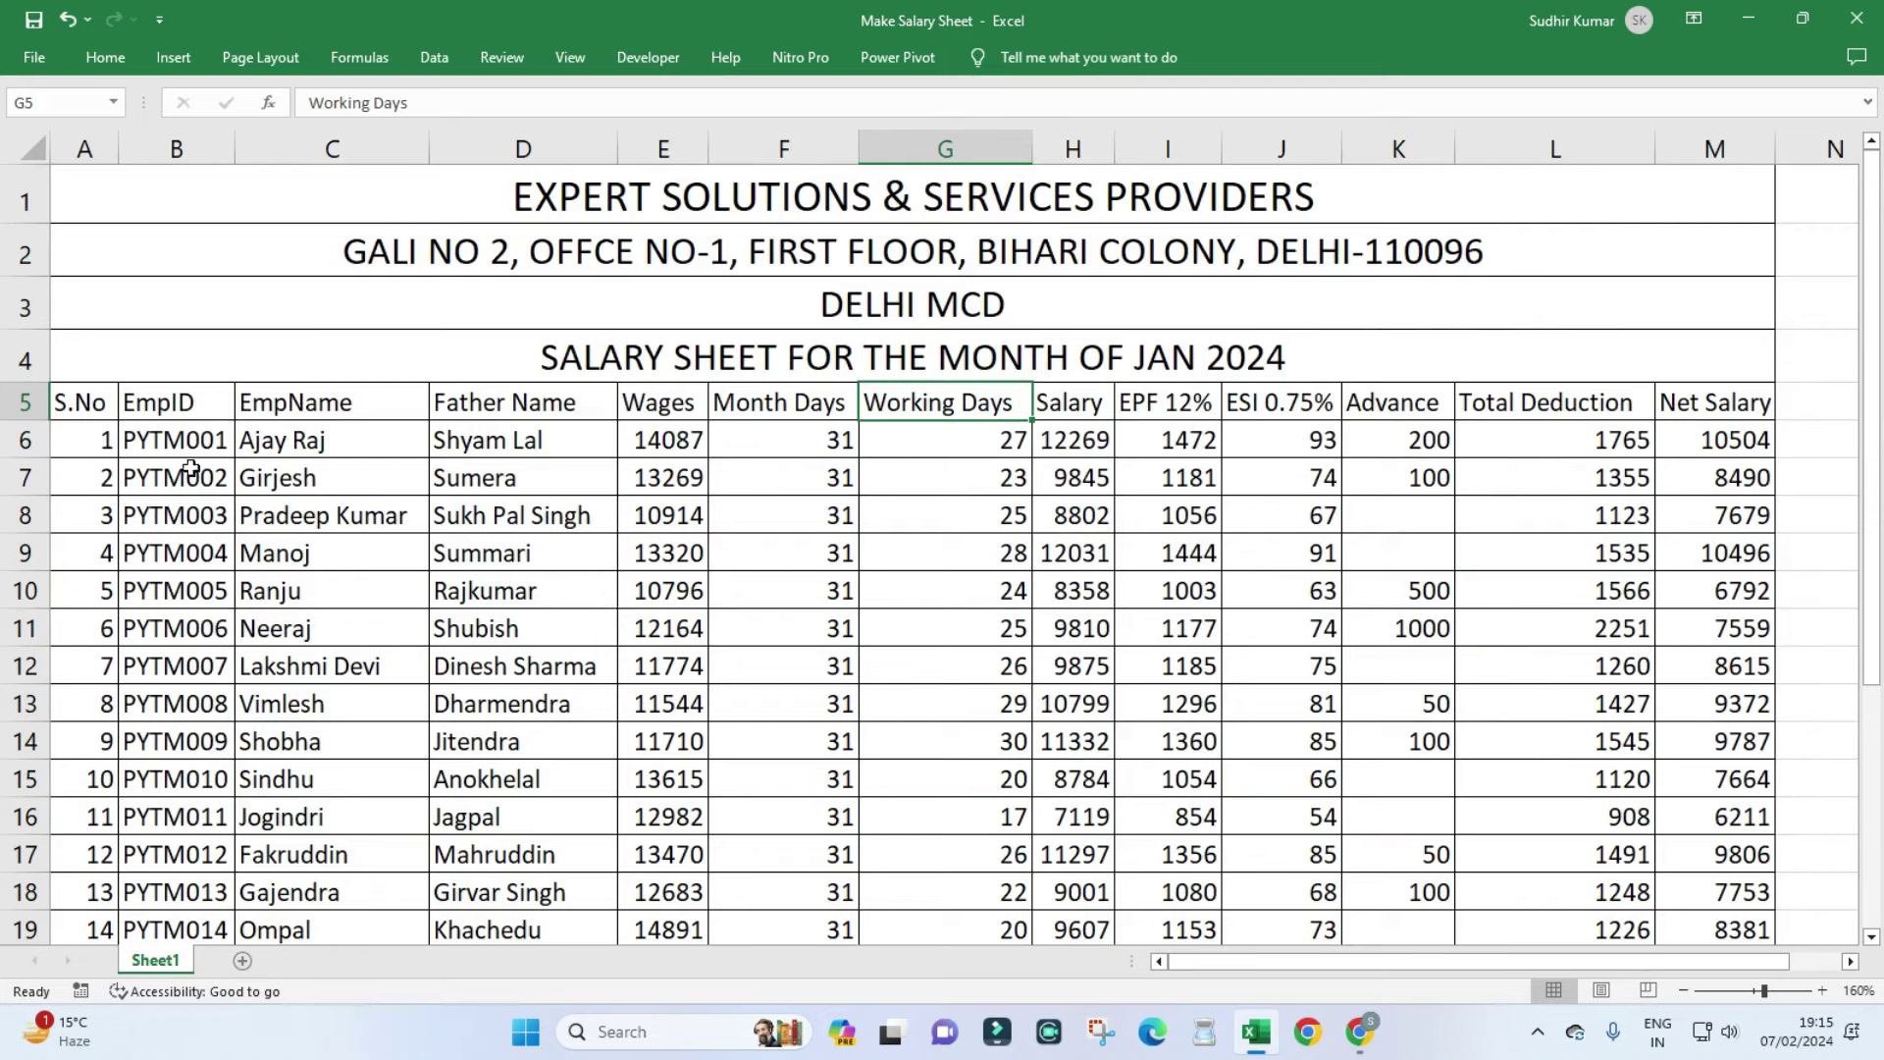
Fill the column-header row A5:M5 light green.
drag(78, 402, 1717, 402)
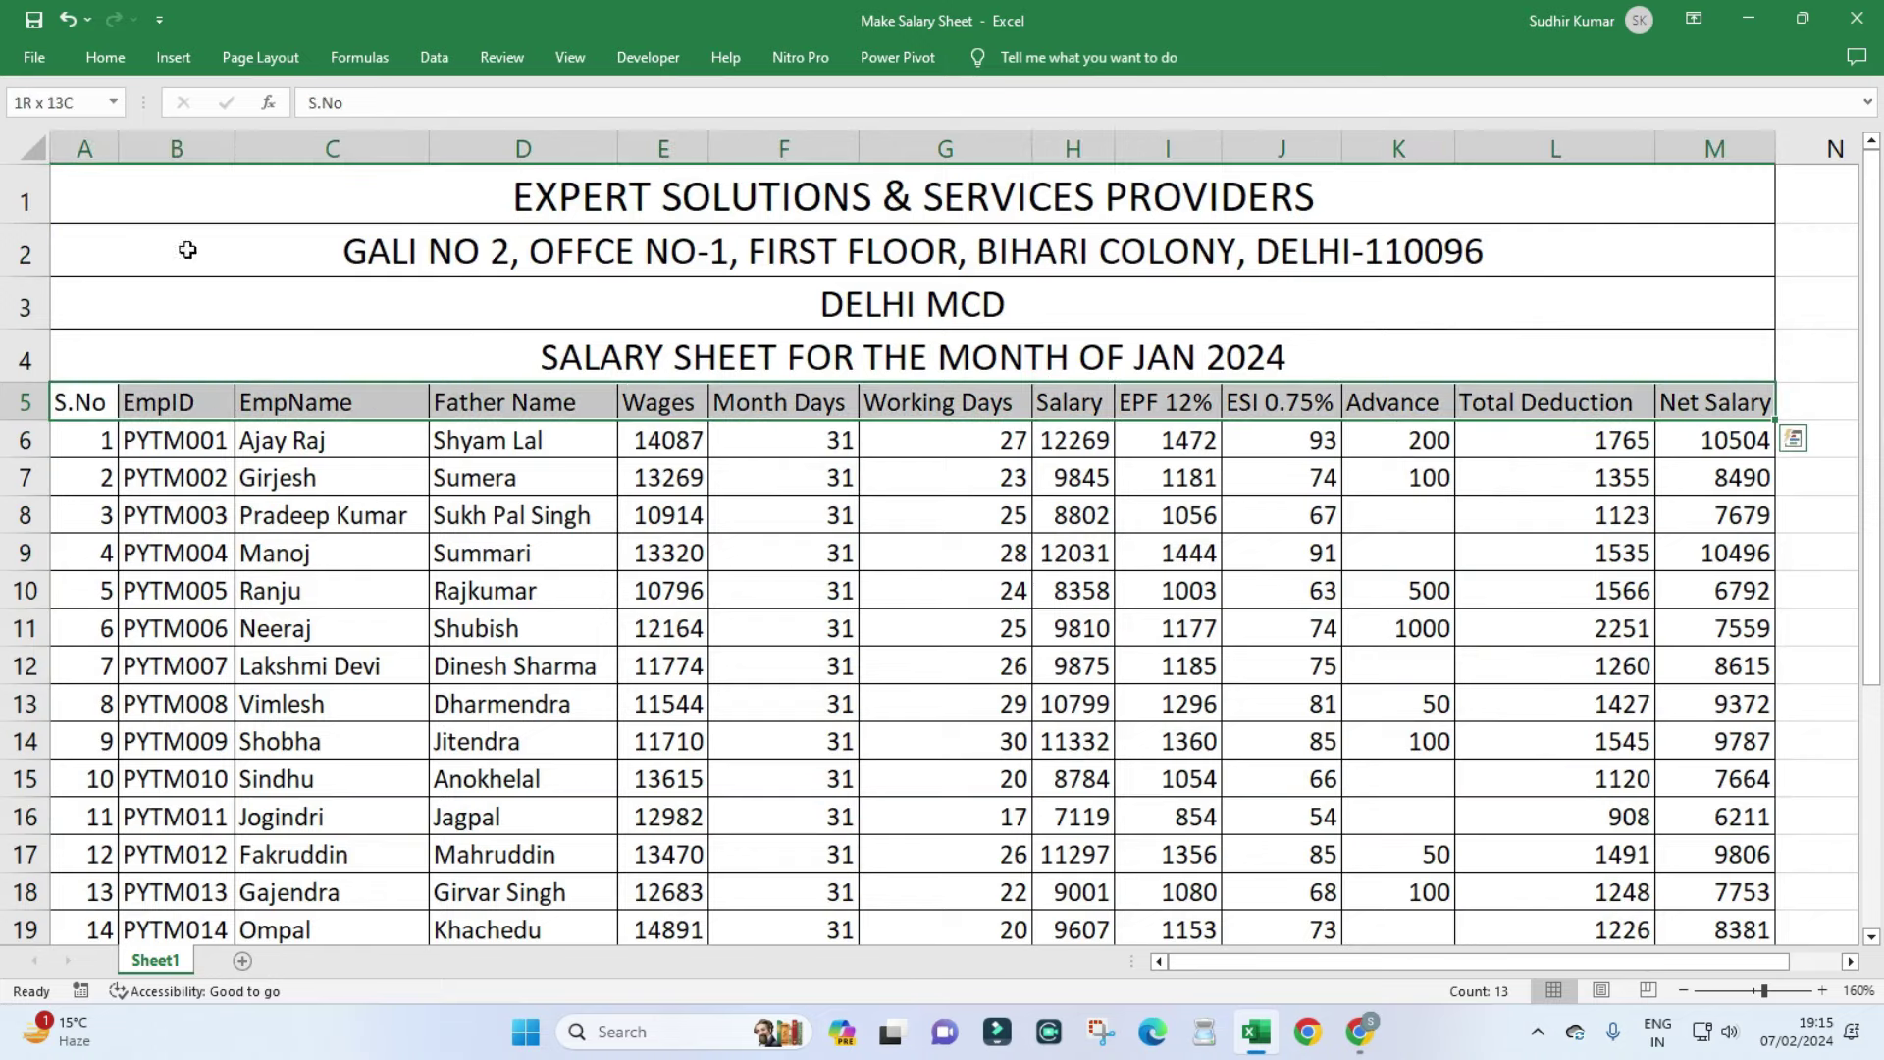
click(105, 57)
click(402, 138)
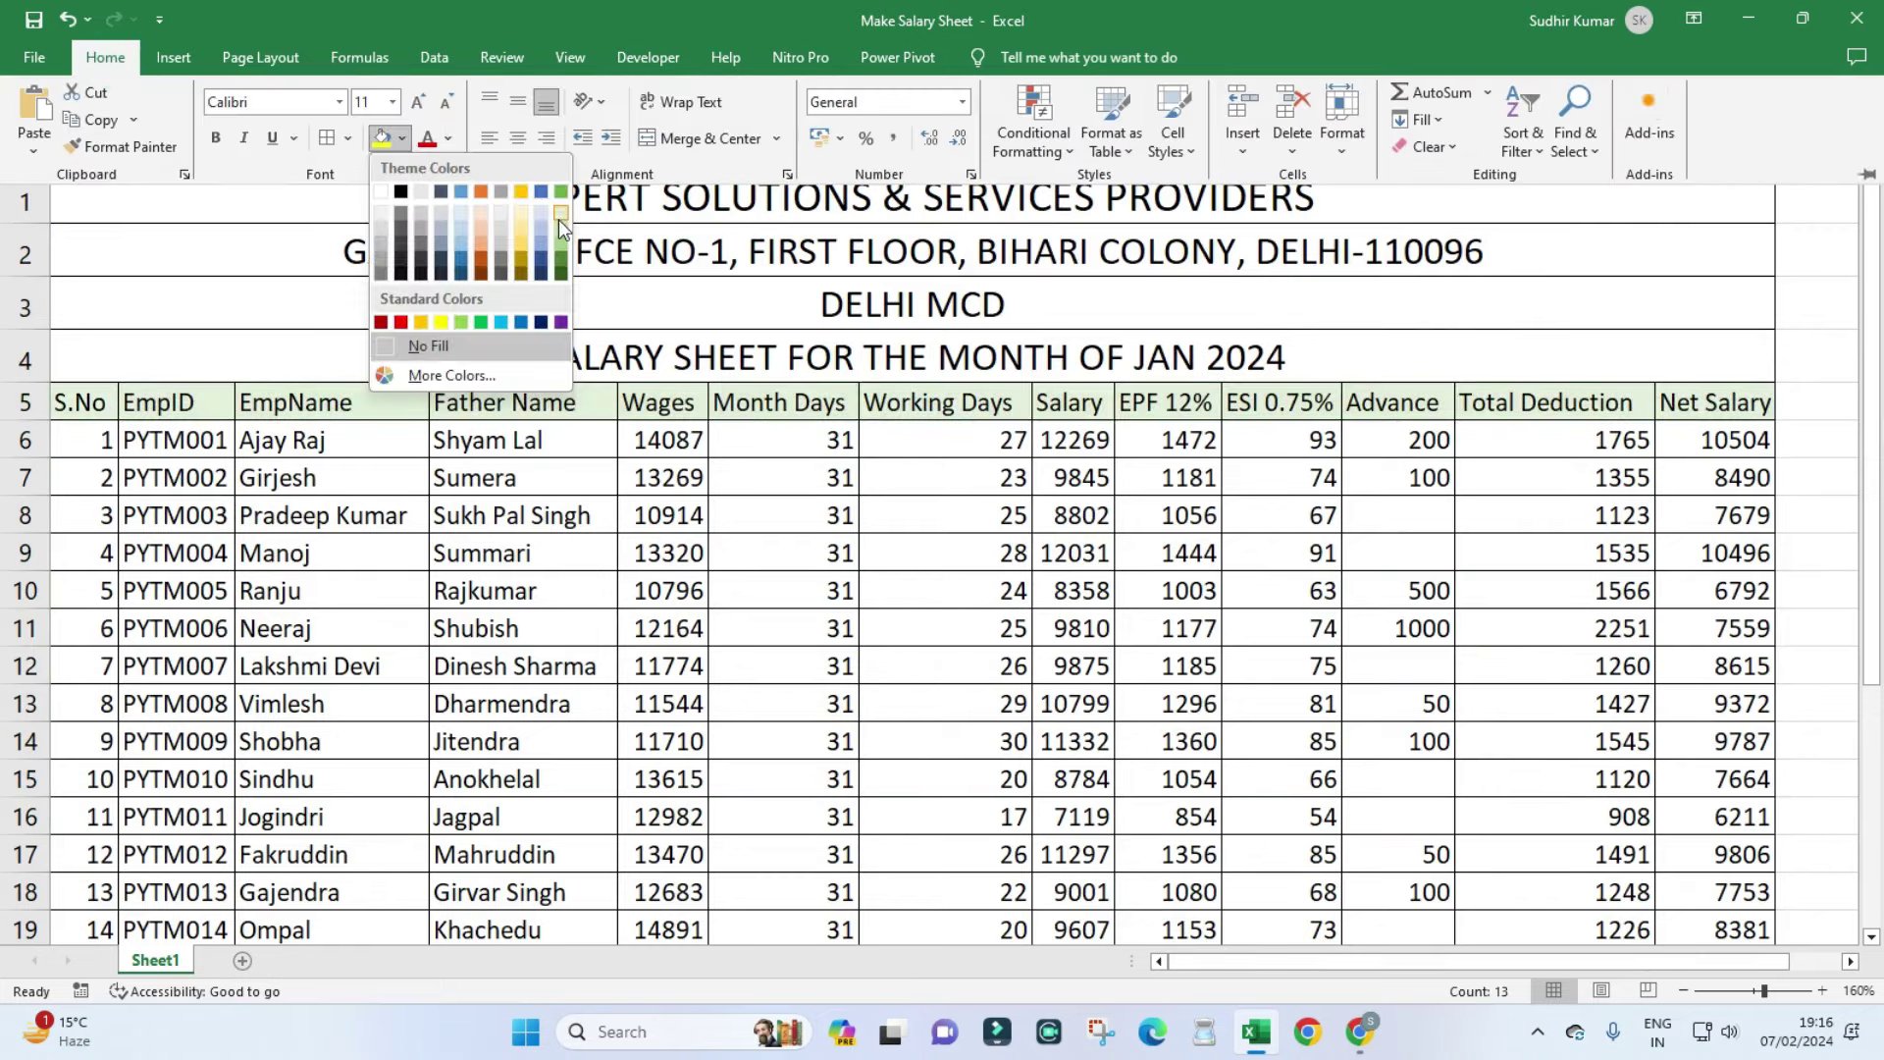
click(560, 220)
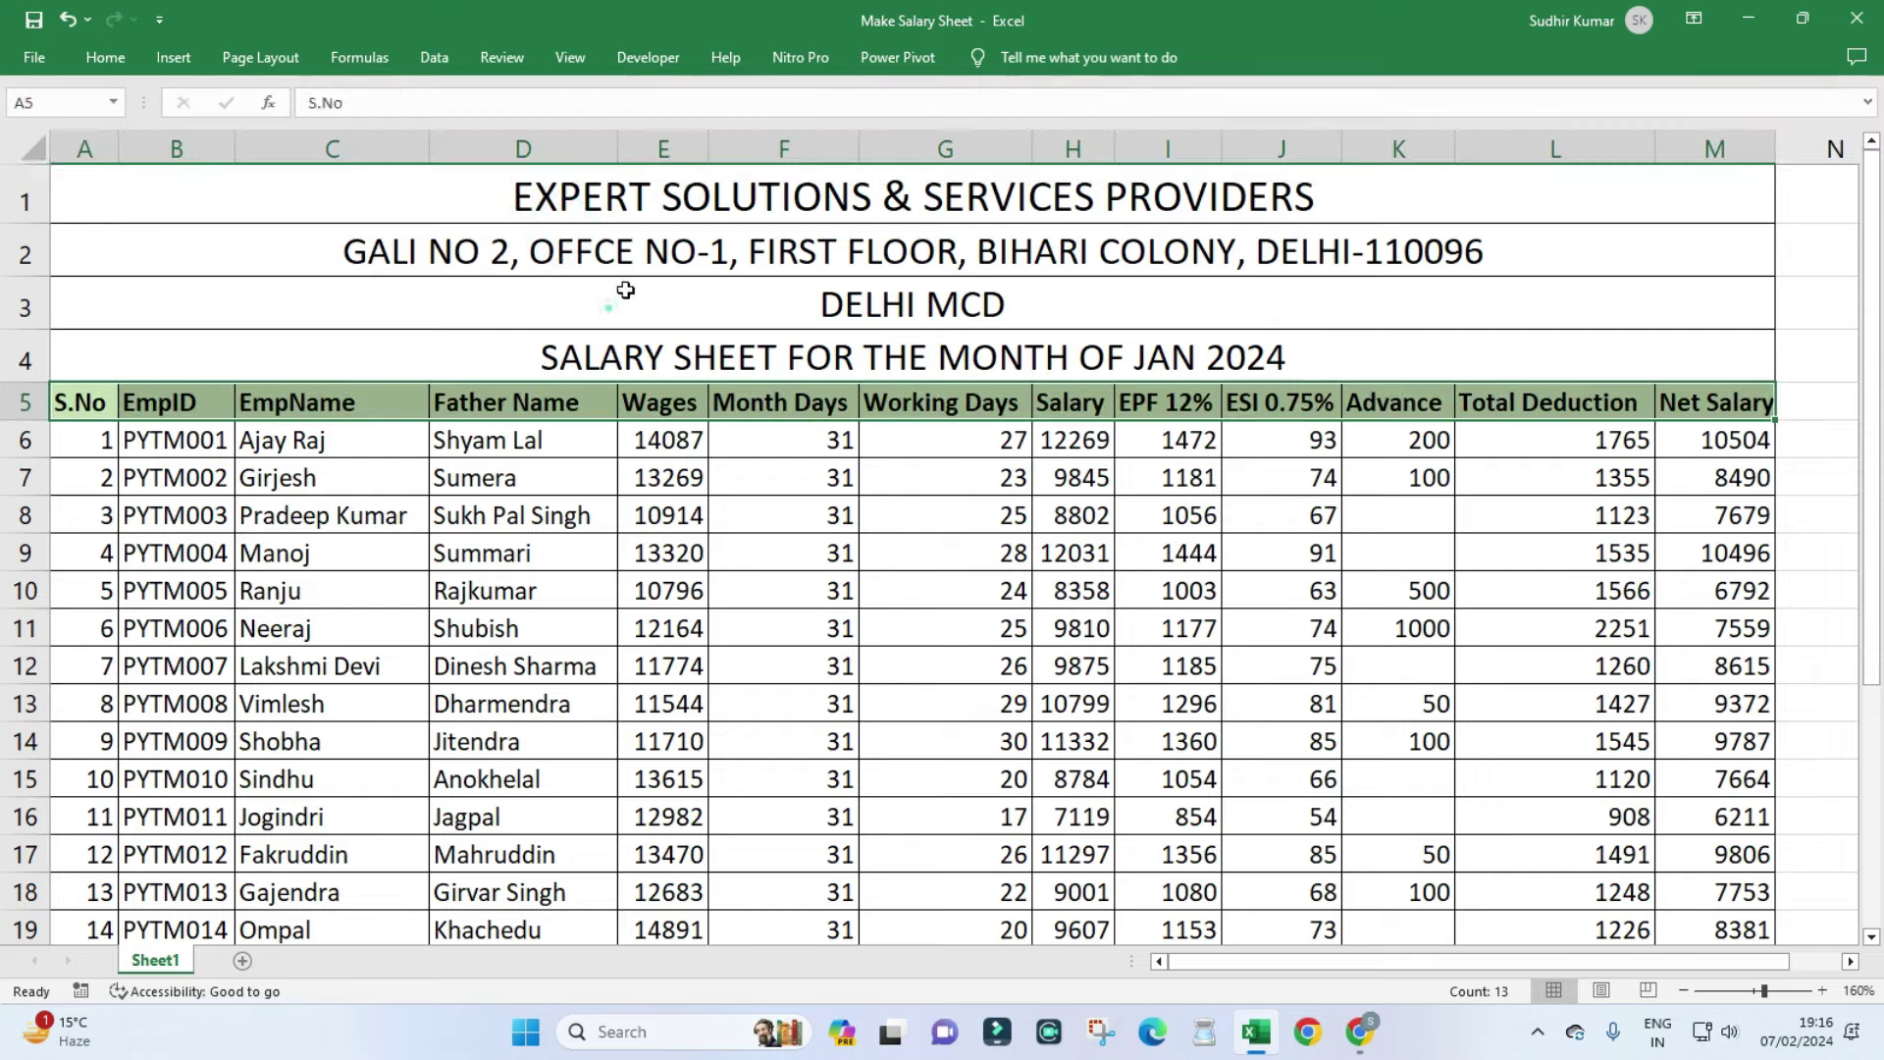
Merge and centre A24:D24 and label it 'Total'.
scroll(1340, 555, down, 4)
drag(1724, 601, 427, 614)
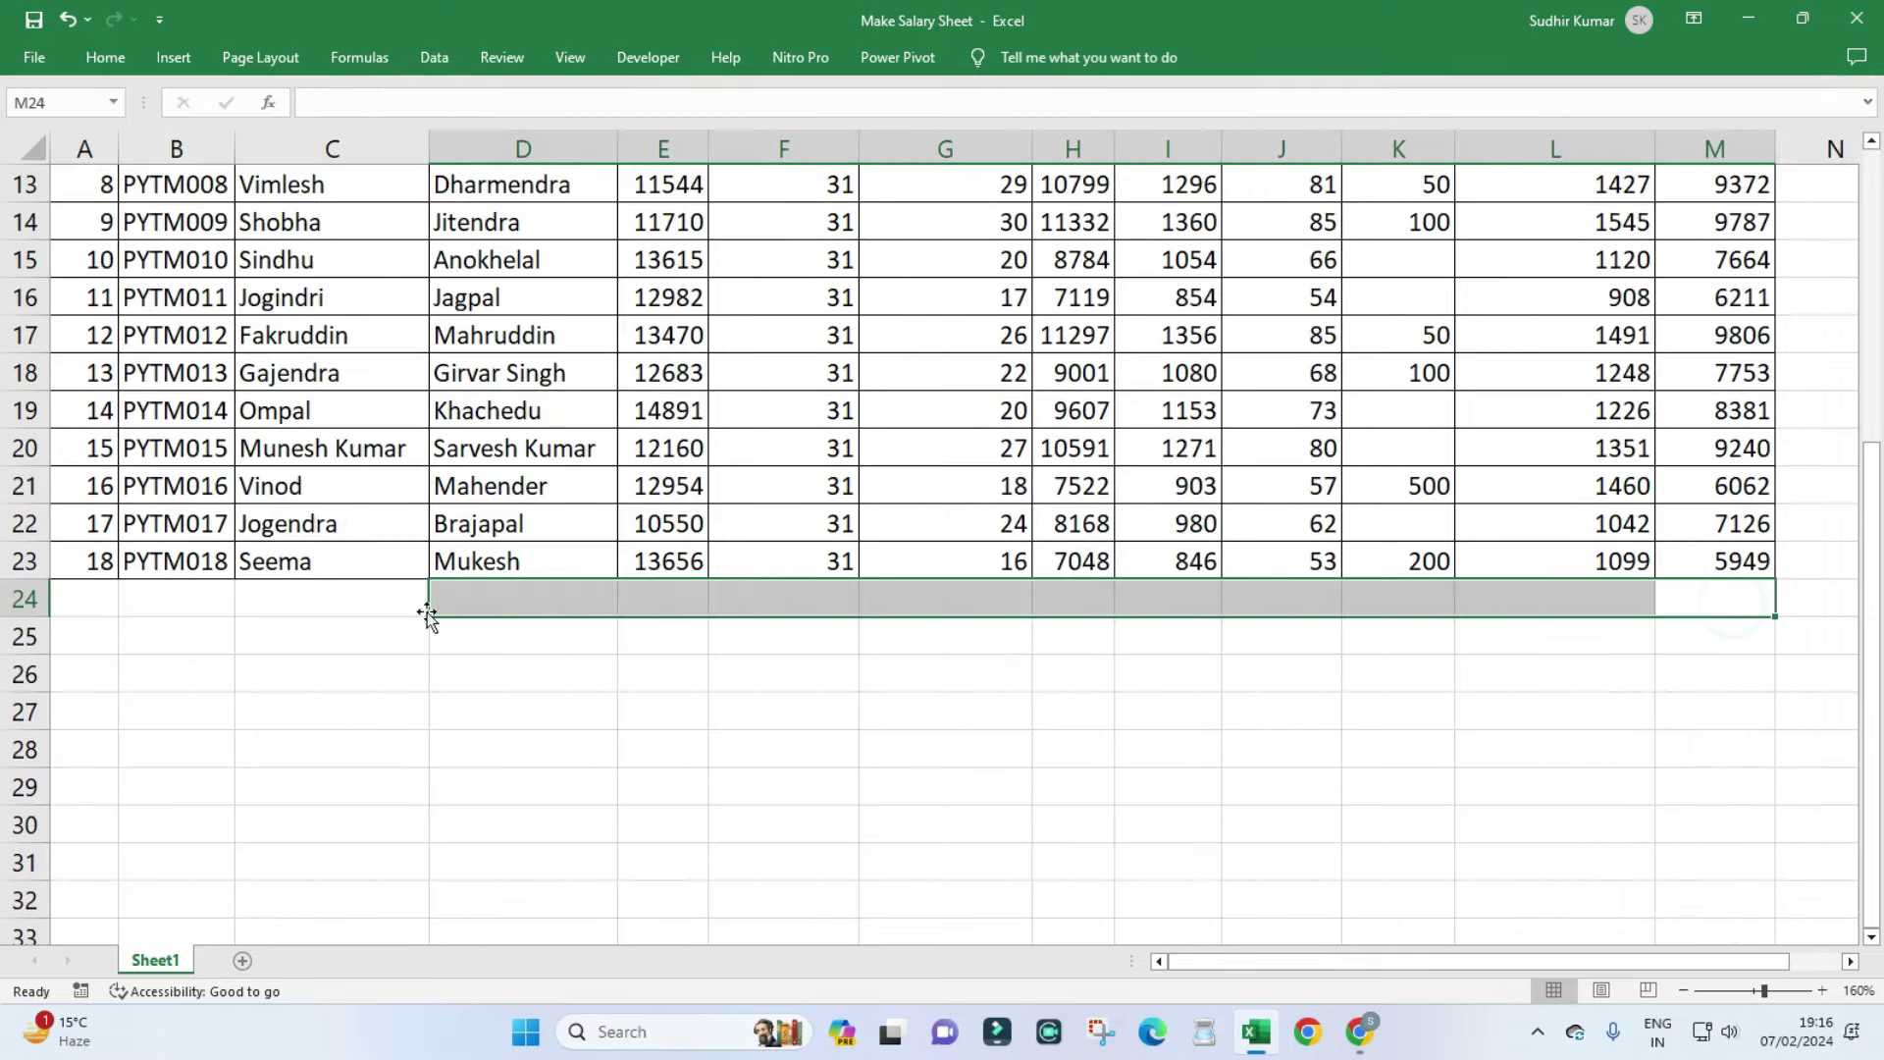
drag(92, 598, 485, 599)
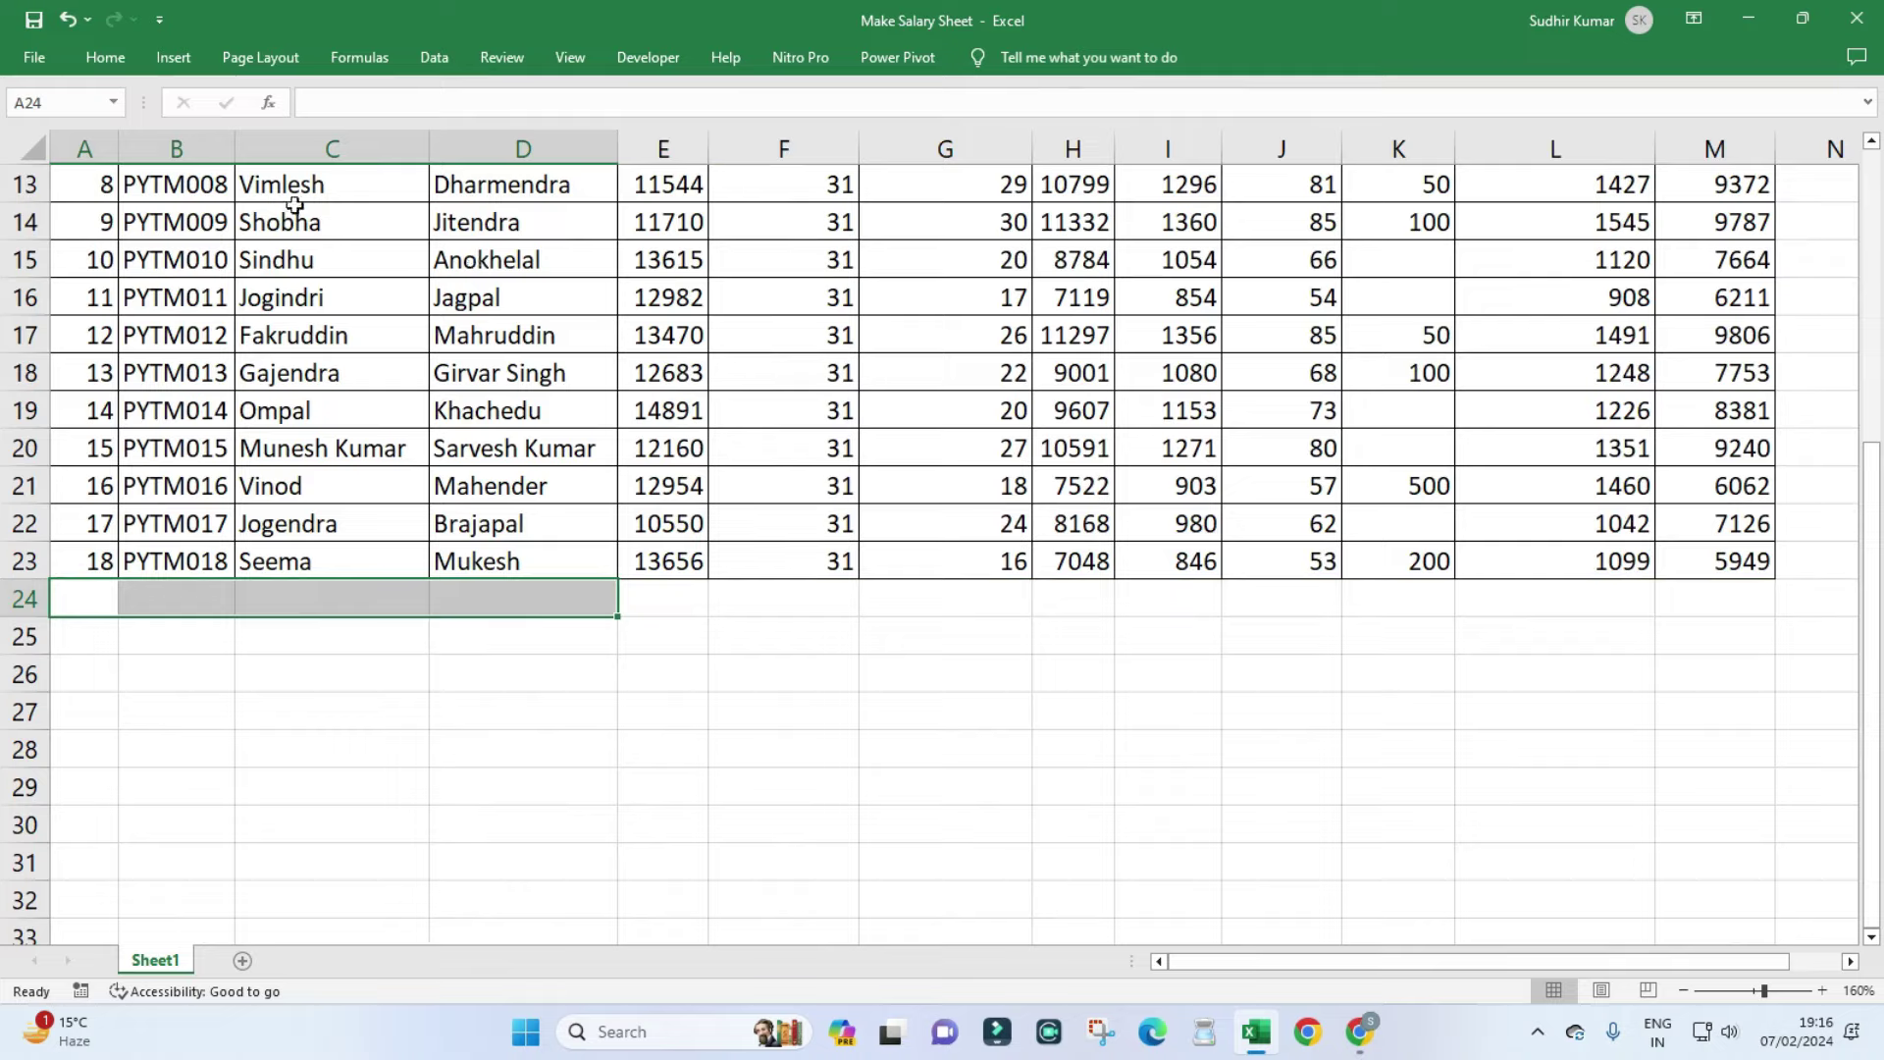
click(113, 57)
click(722, 140)
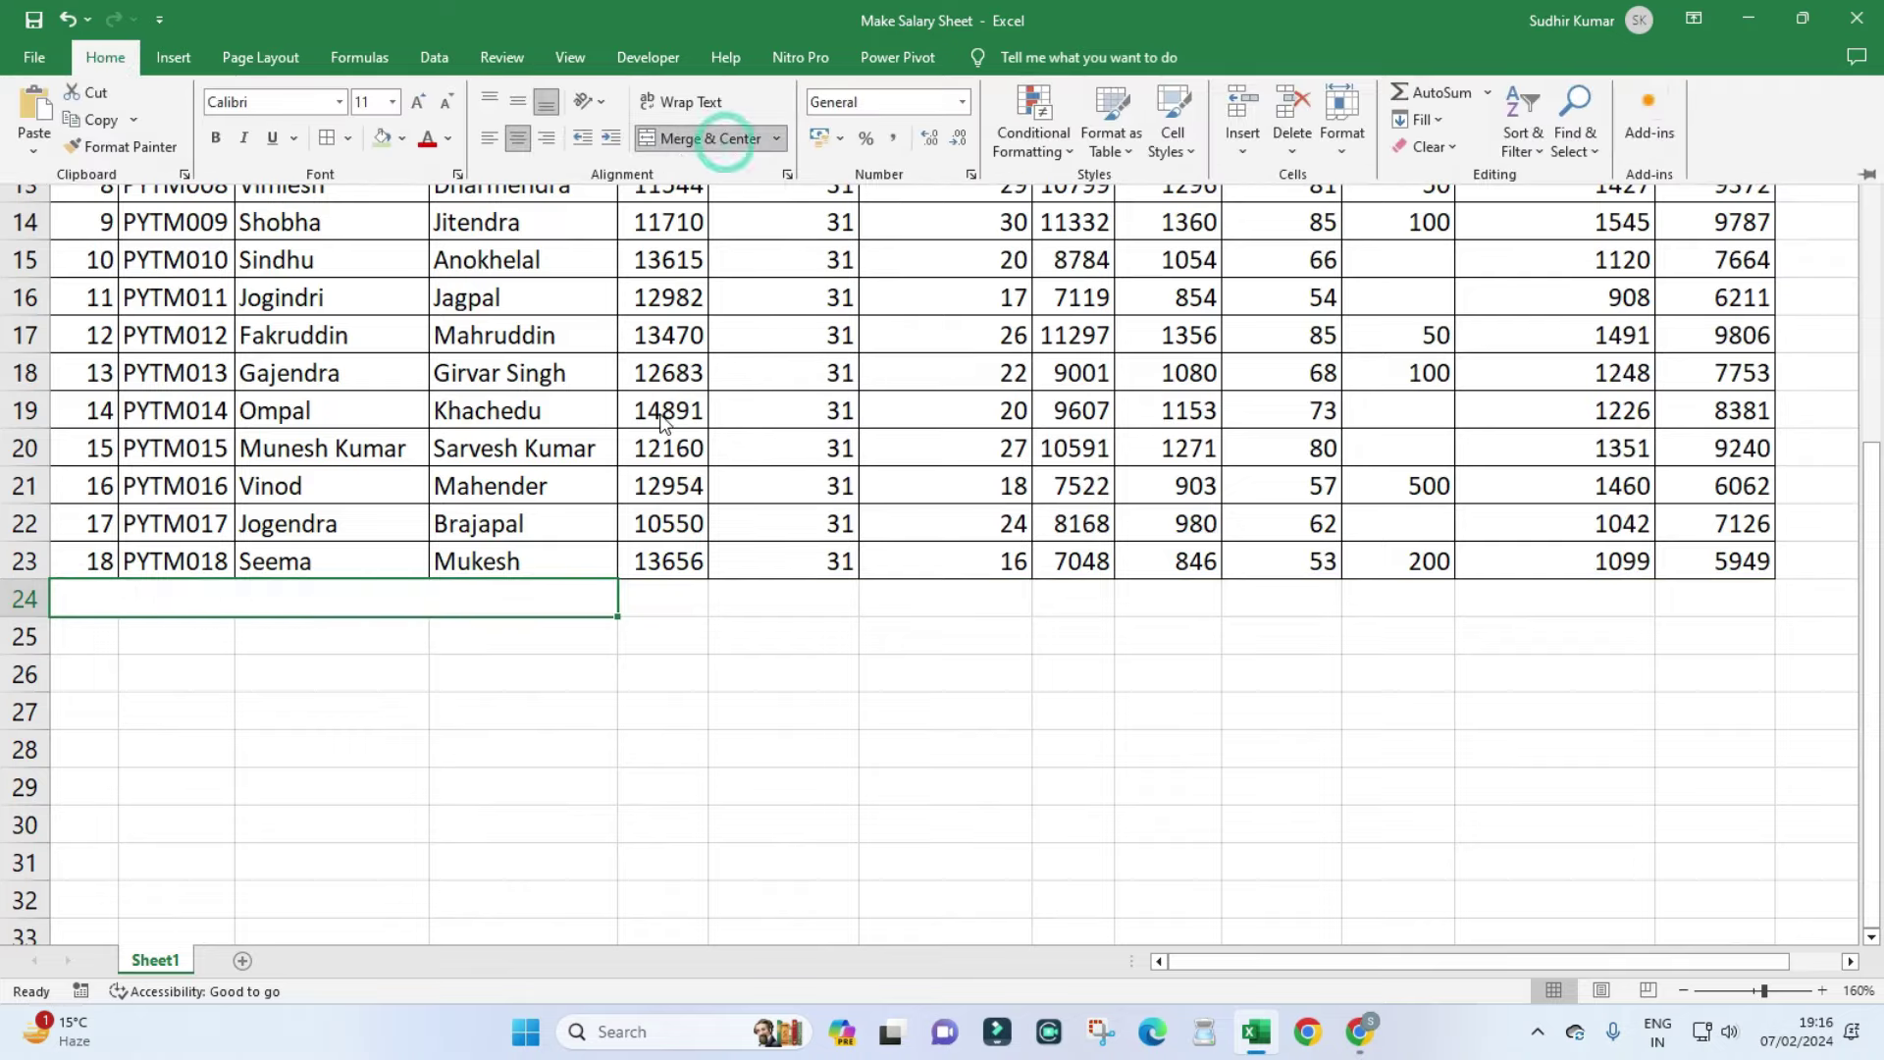
text(Total)
Enter =SUBTOTAL(9,E6:E23) in E24 and AutoFit column E.
click(664, 598)
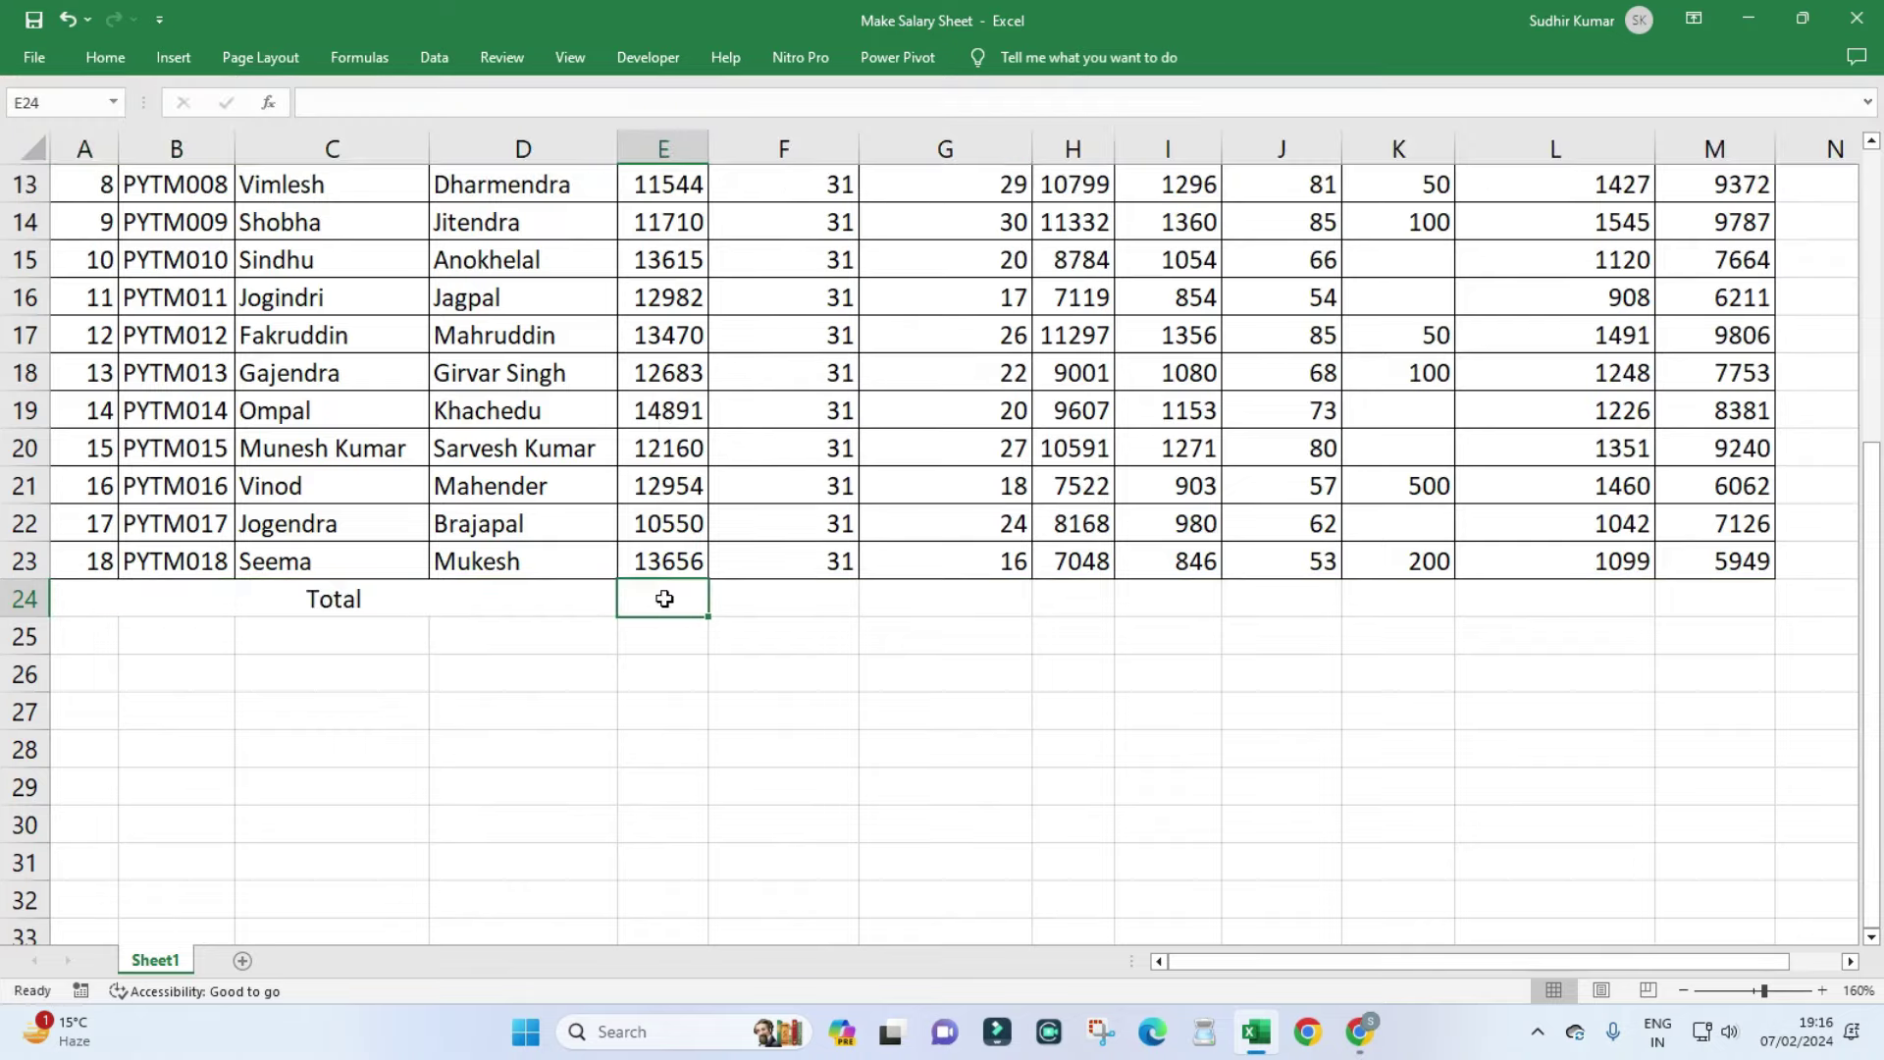
text(=sub)
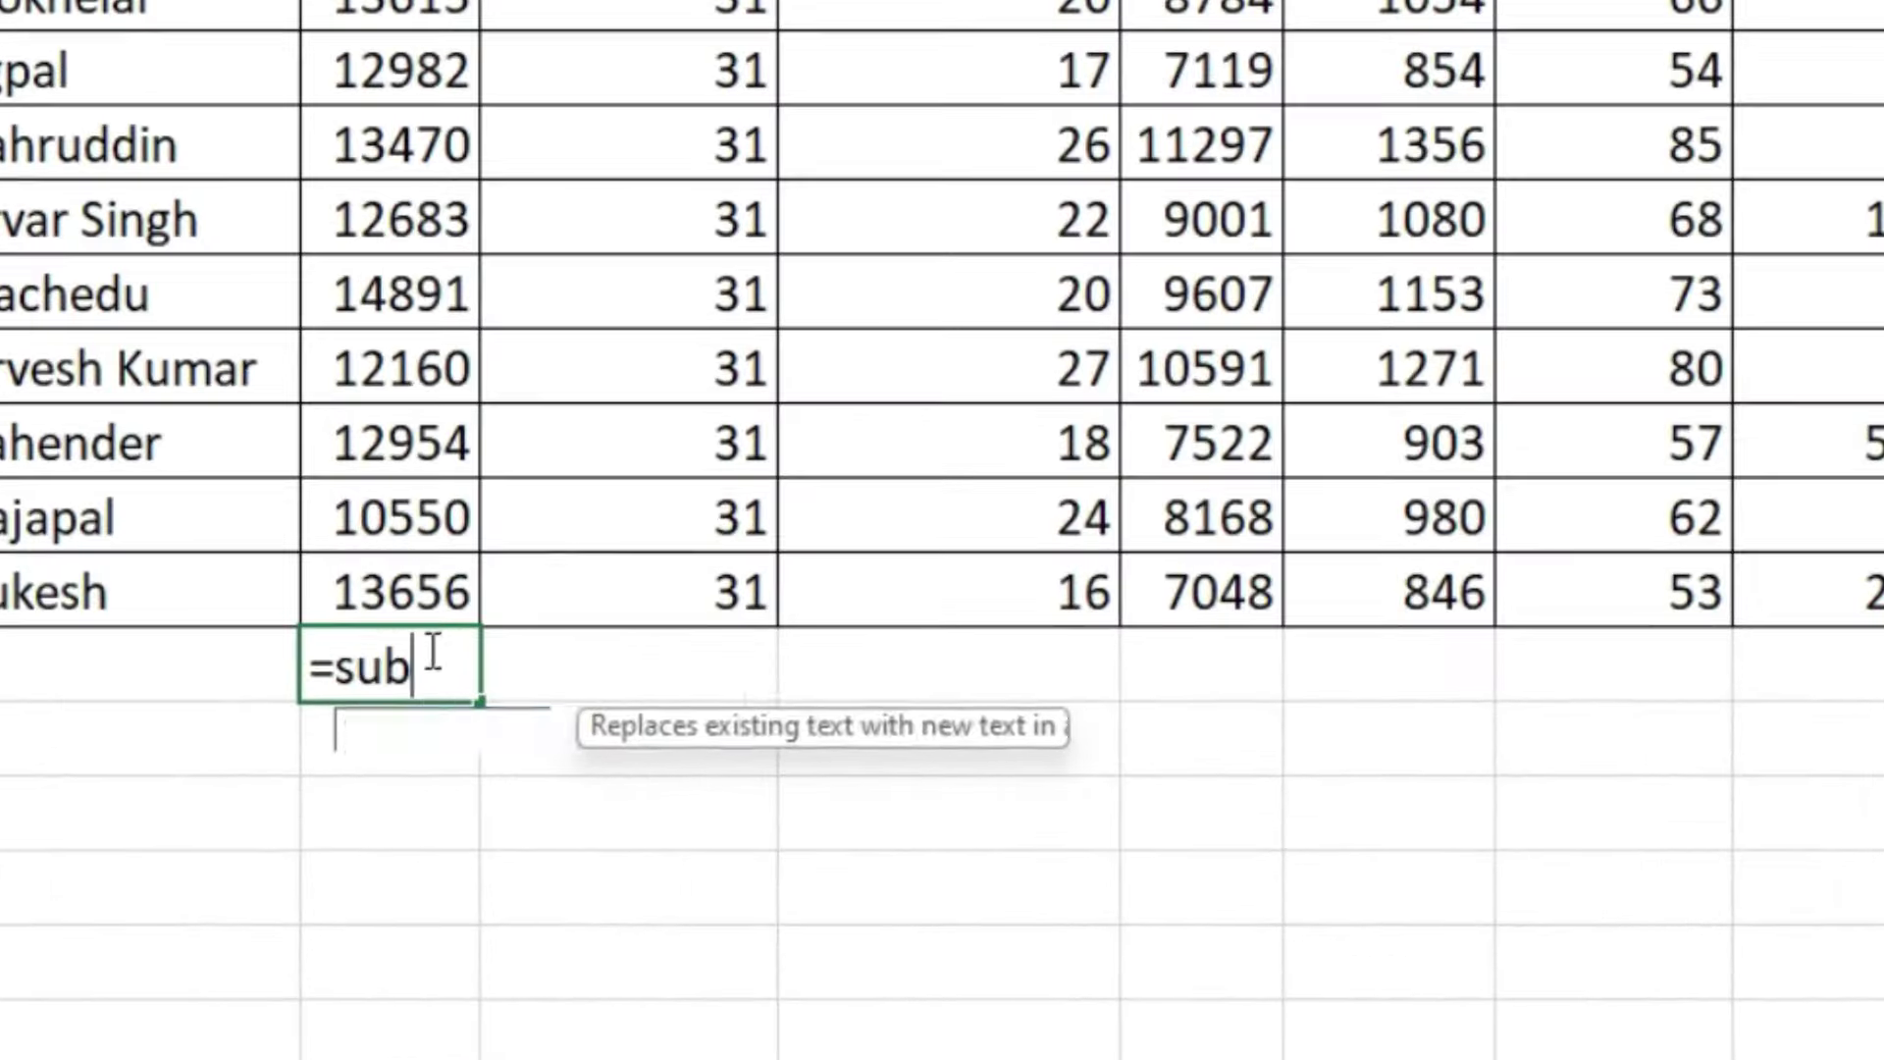
key(Tab)
text(9,)
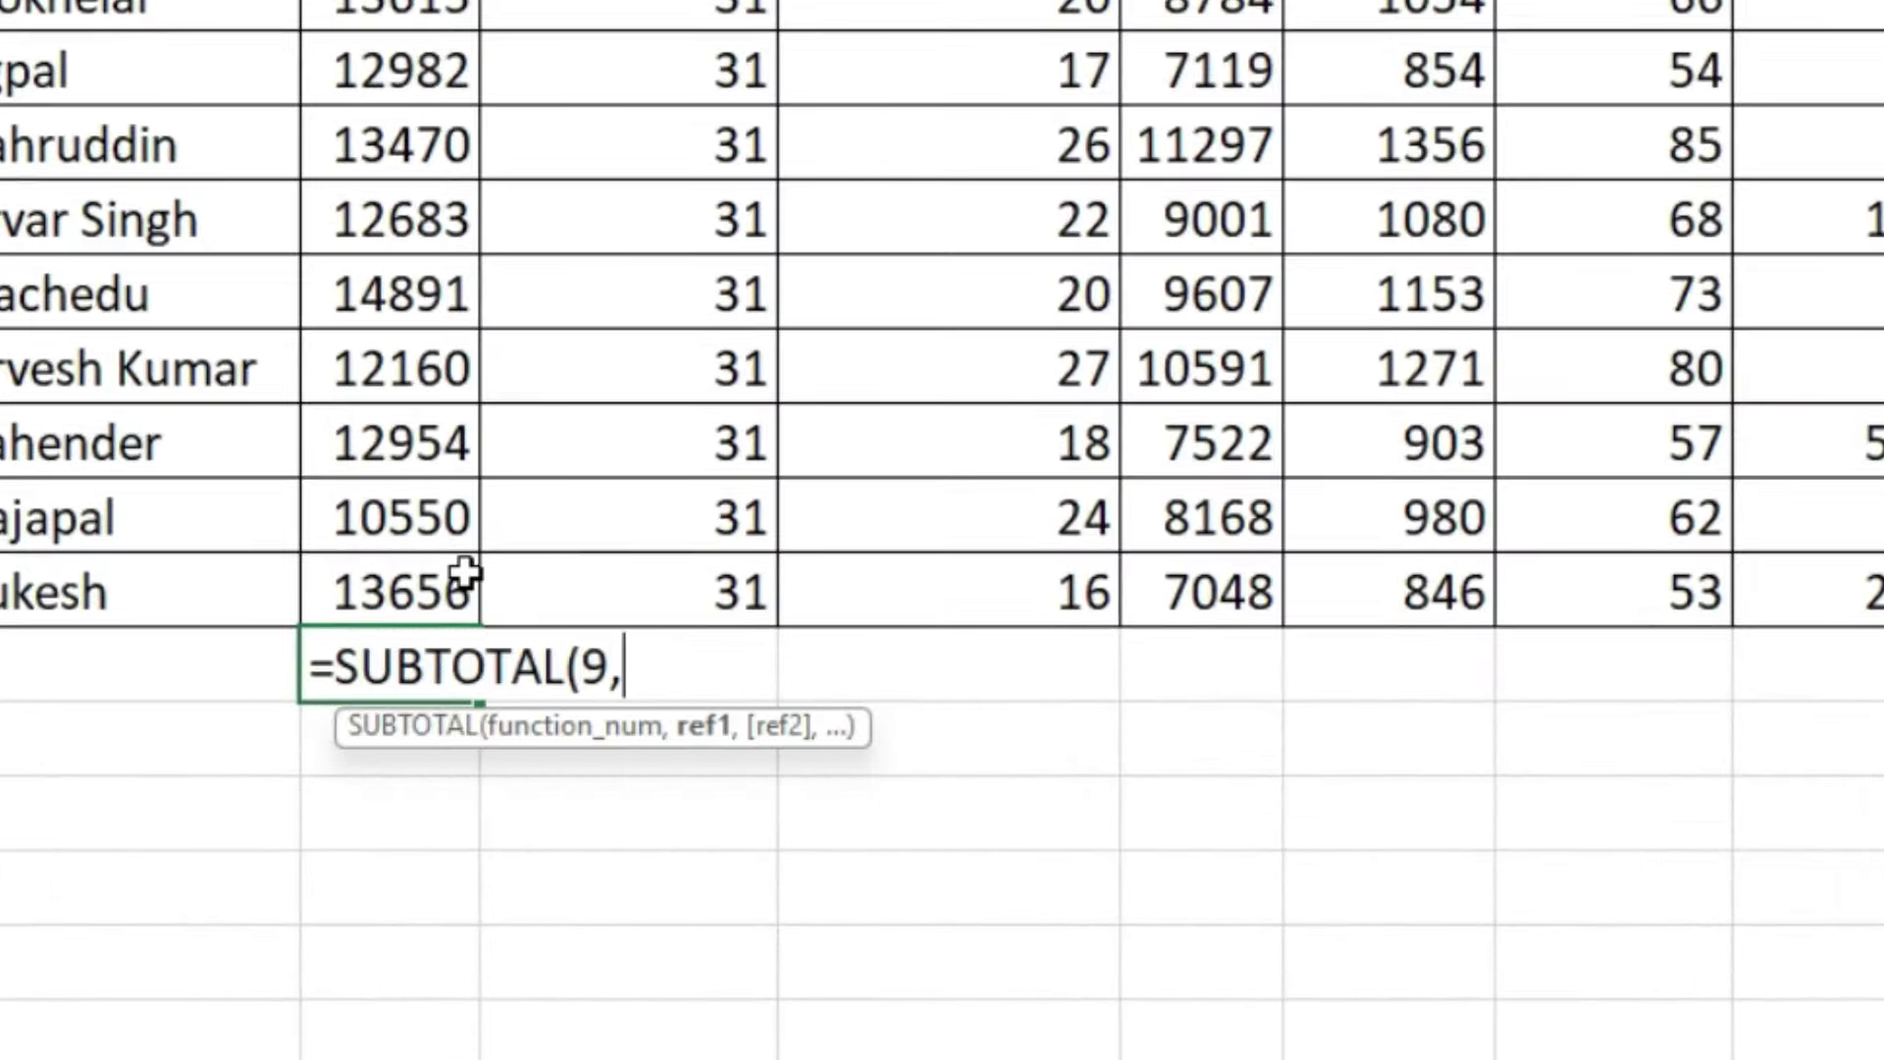
drag(465, 574, 775, 442)
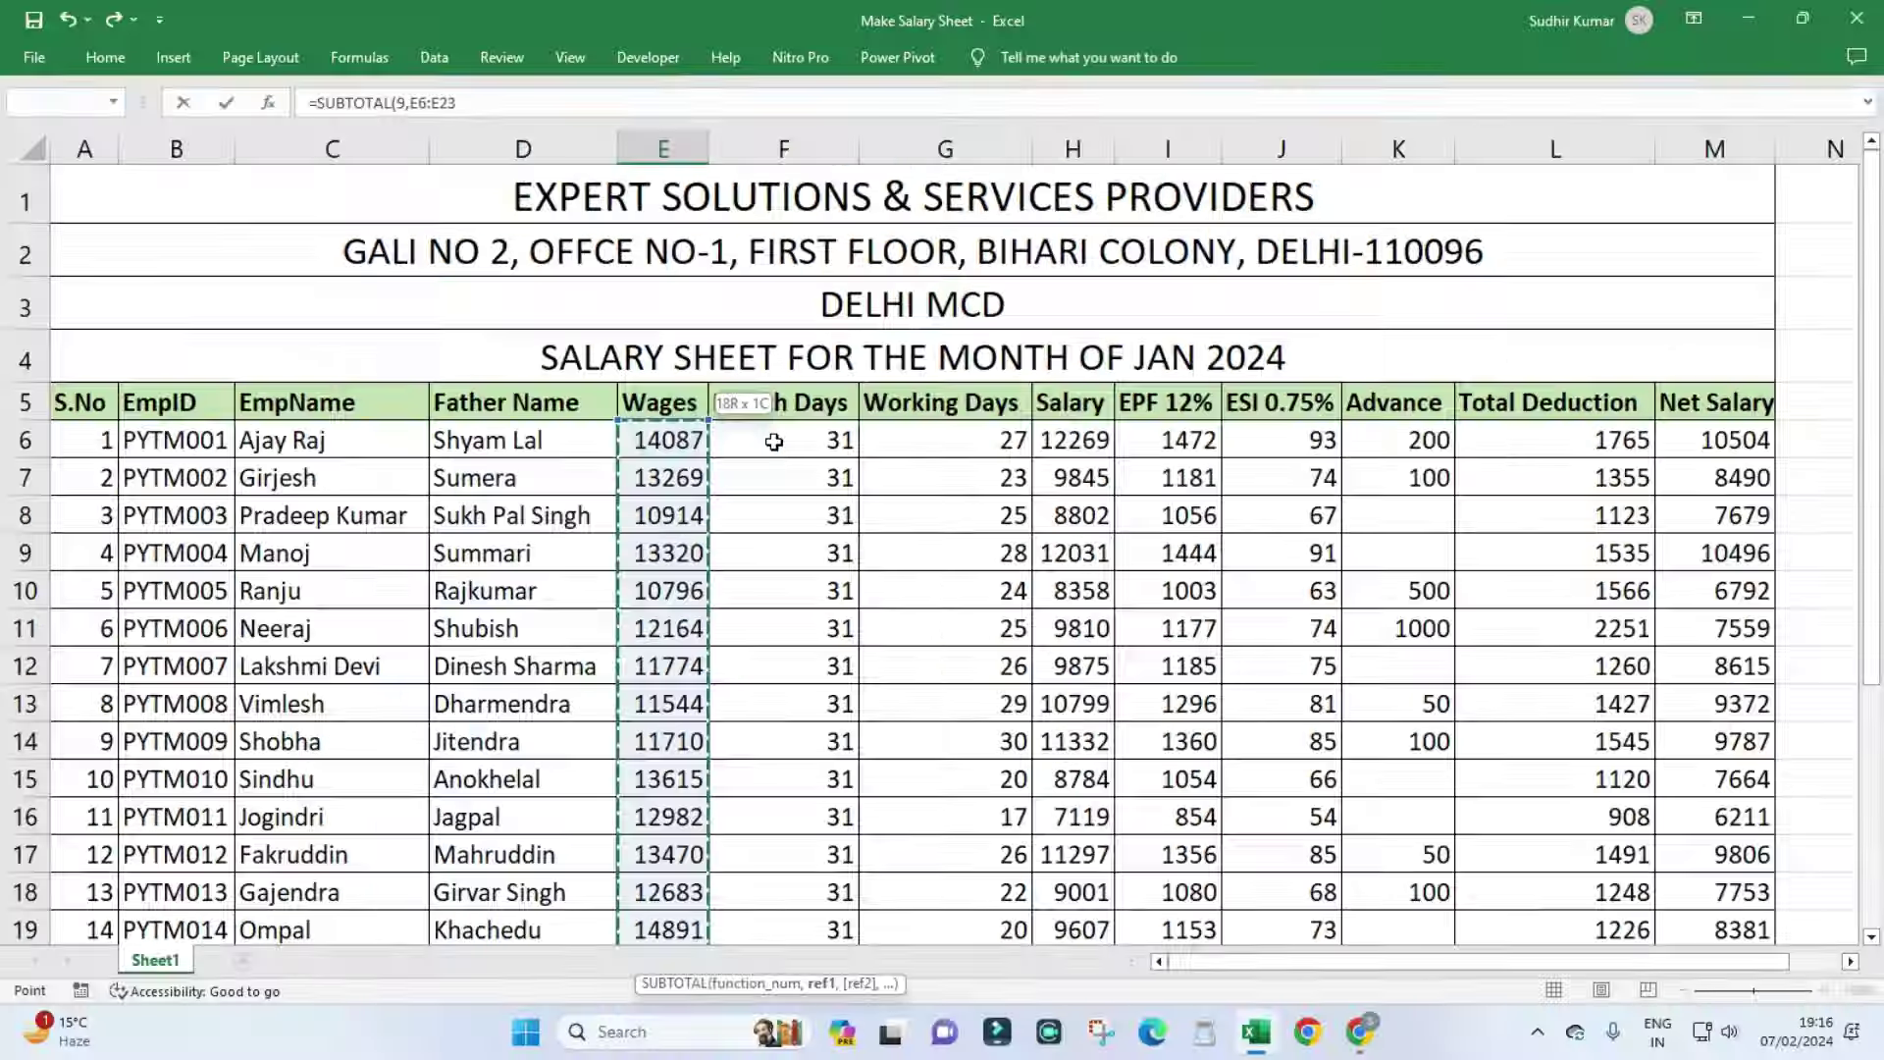
key(shift+Tab)
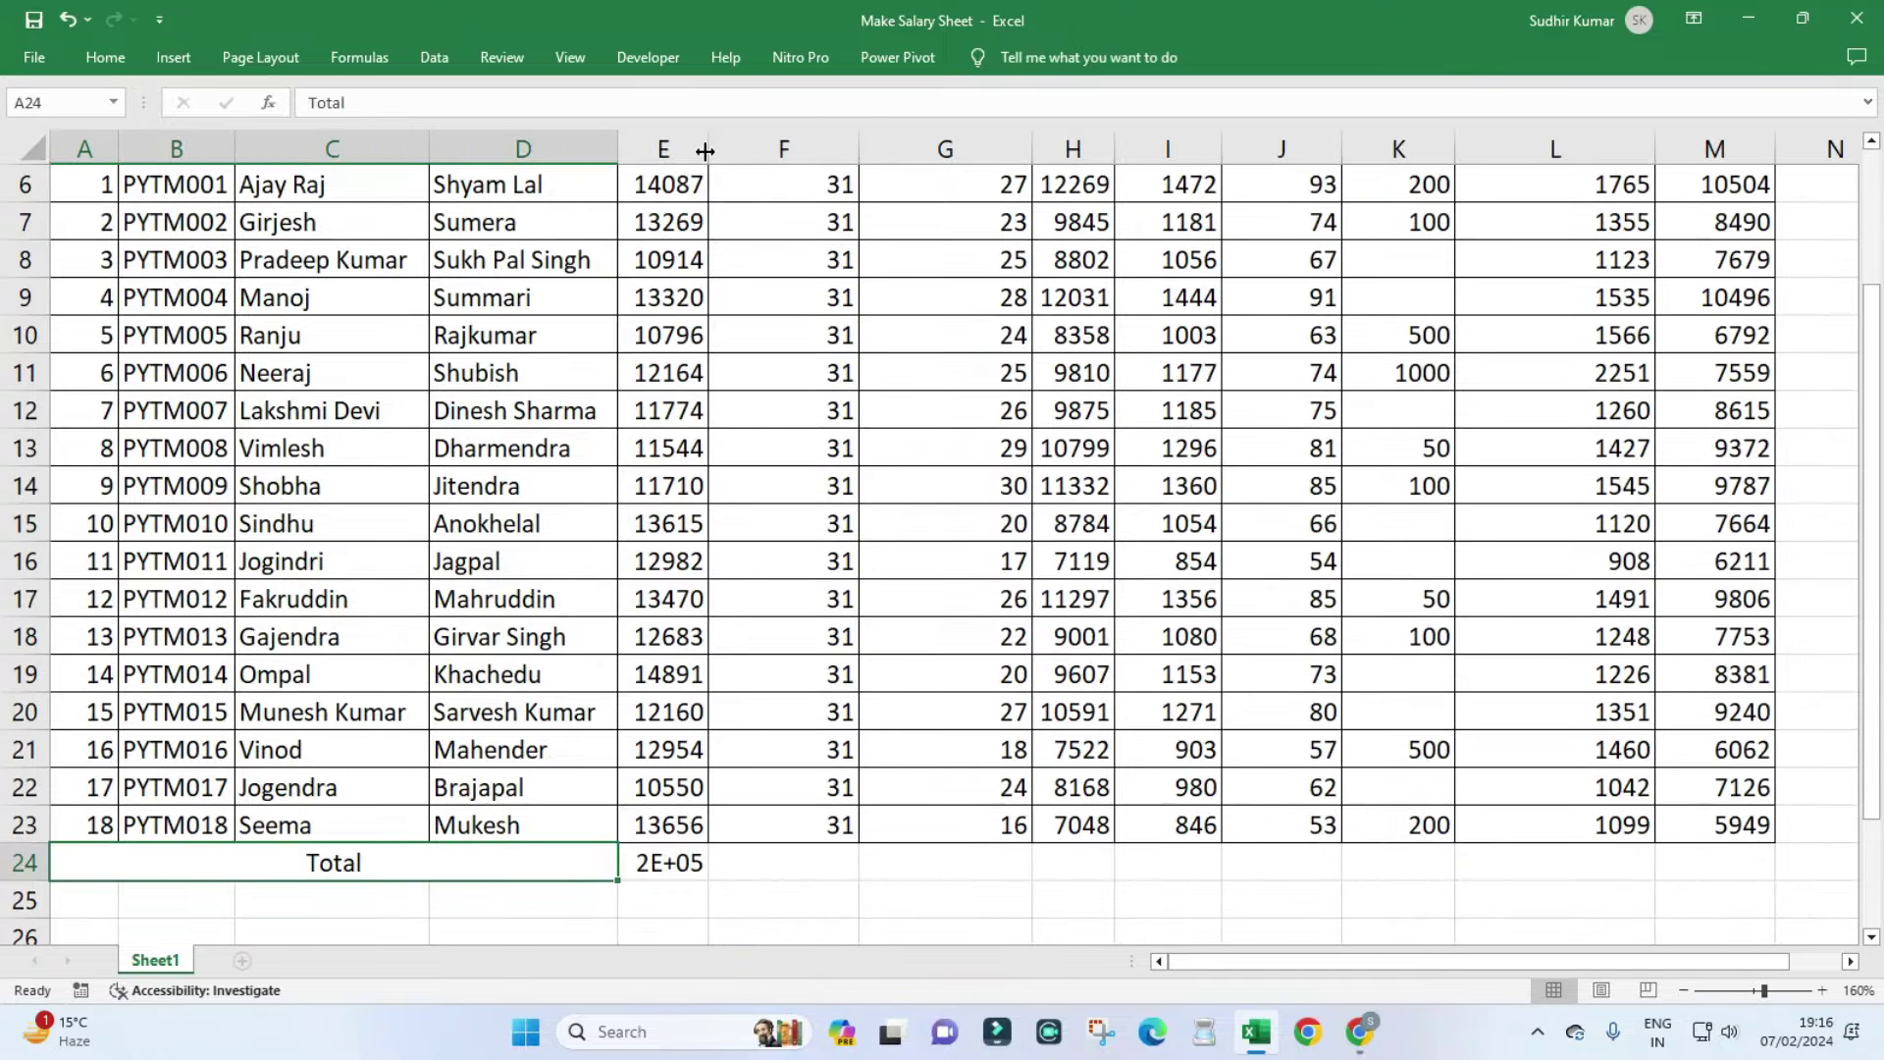
double_click(709, 148)
Copy the E24 SUBTOTAL formula across F24:M24.
click(692, 863)
key(ctrl+c)
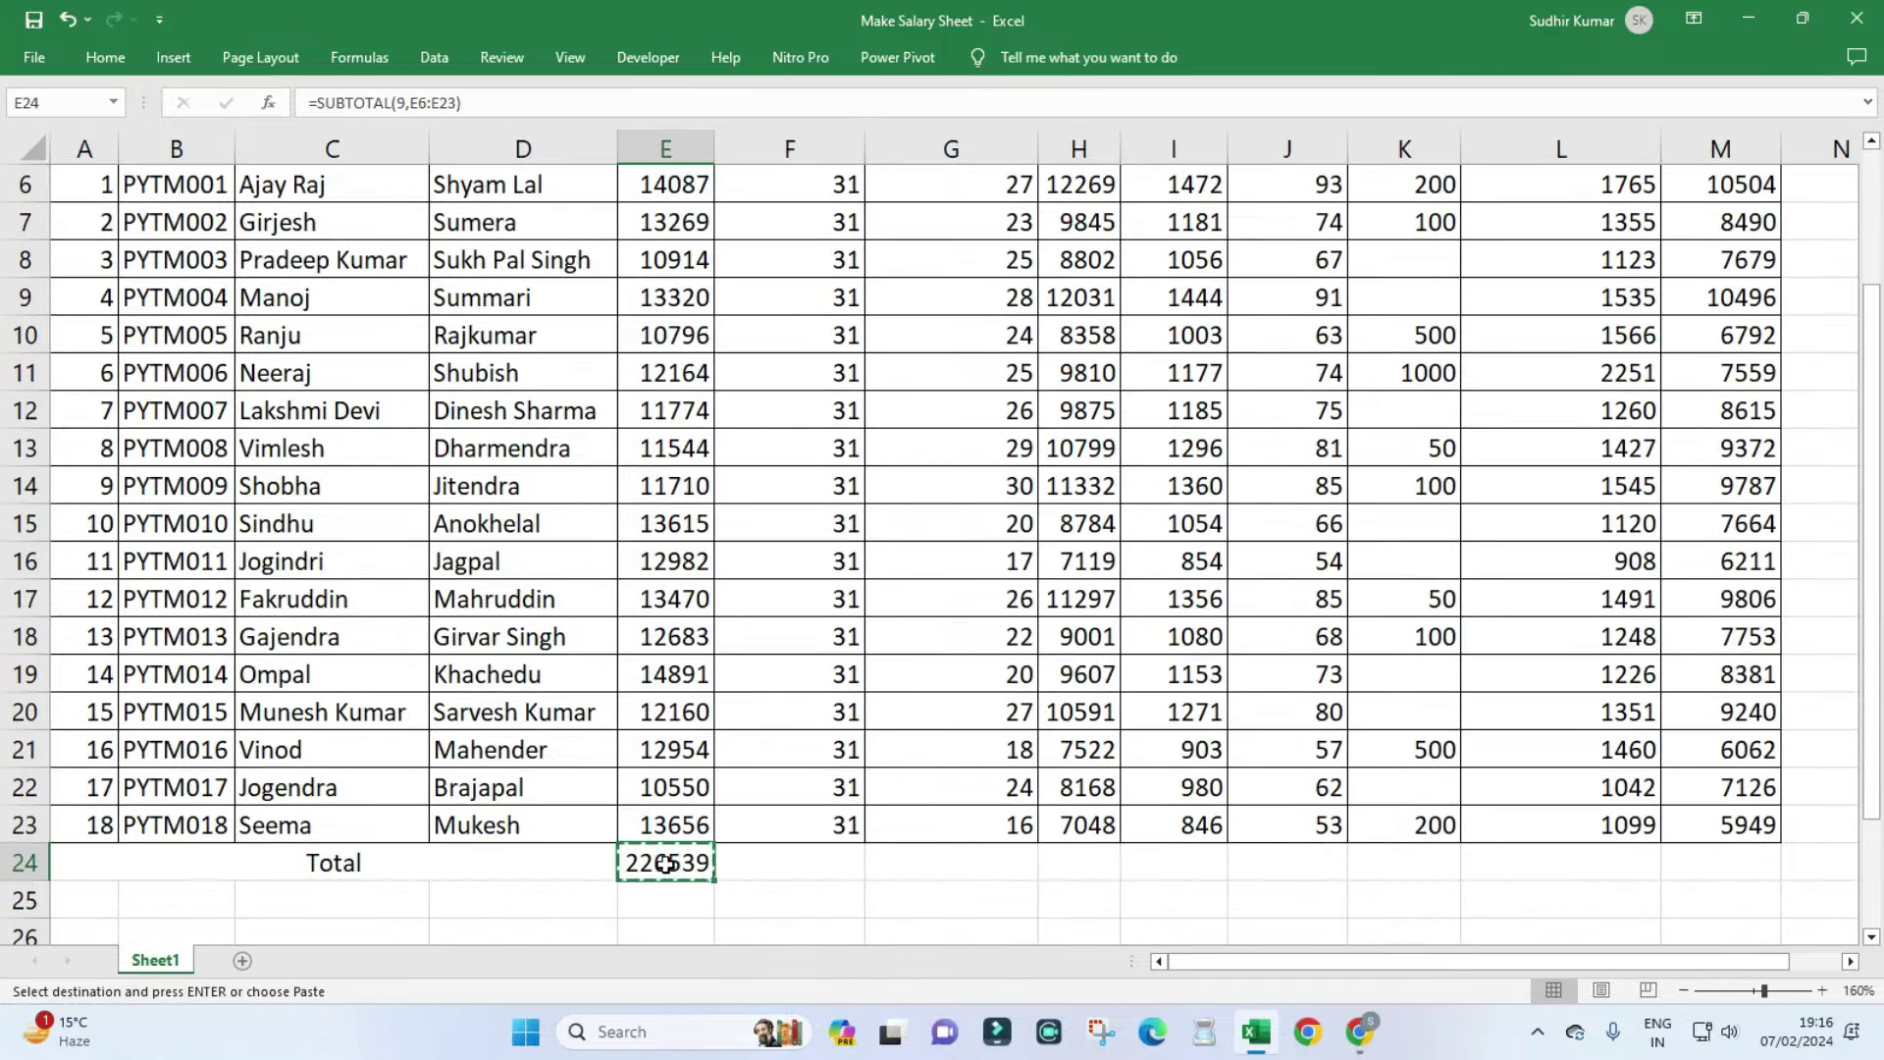
drag(751, 864, 1683, 855)
key(ctrl+v)
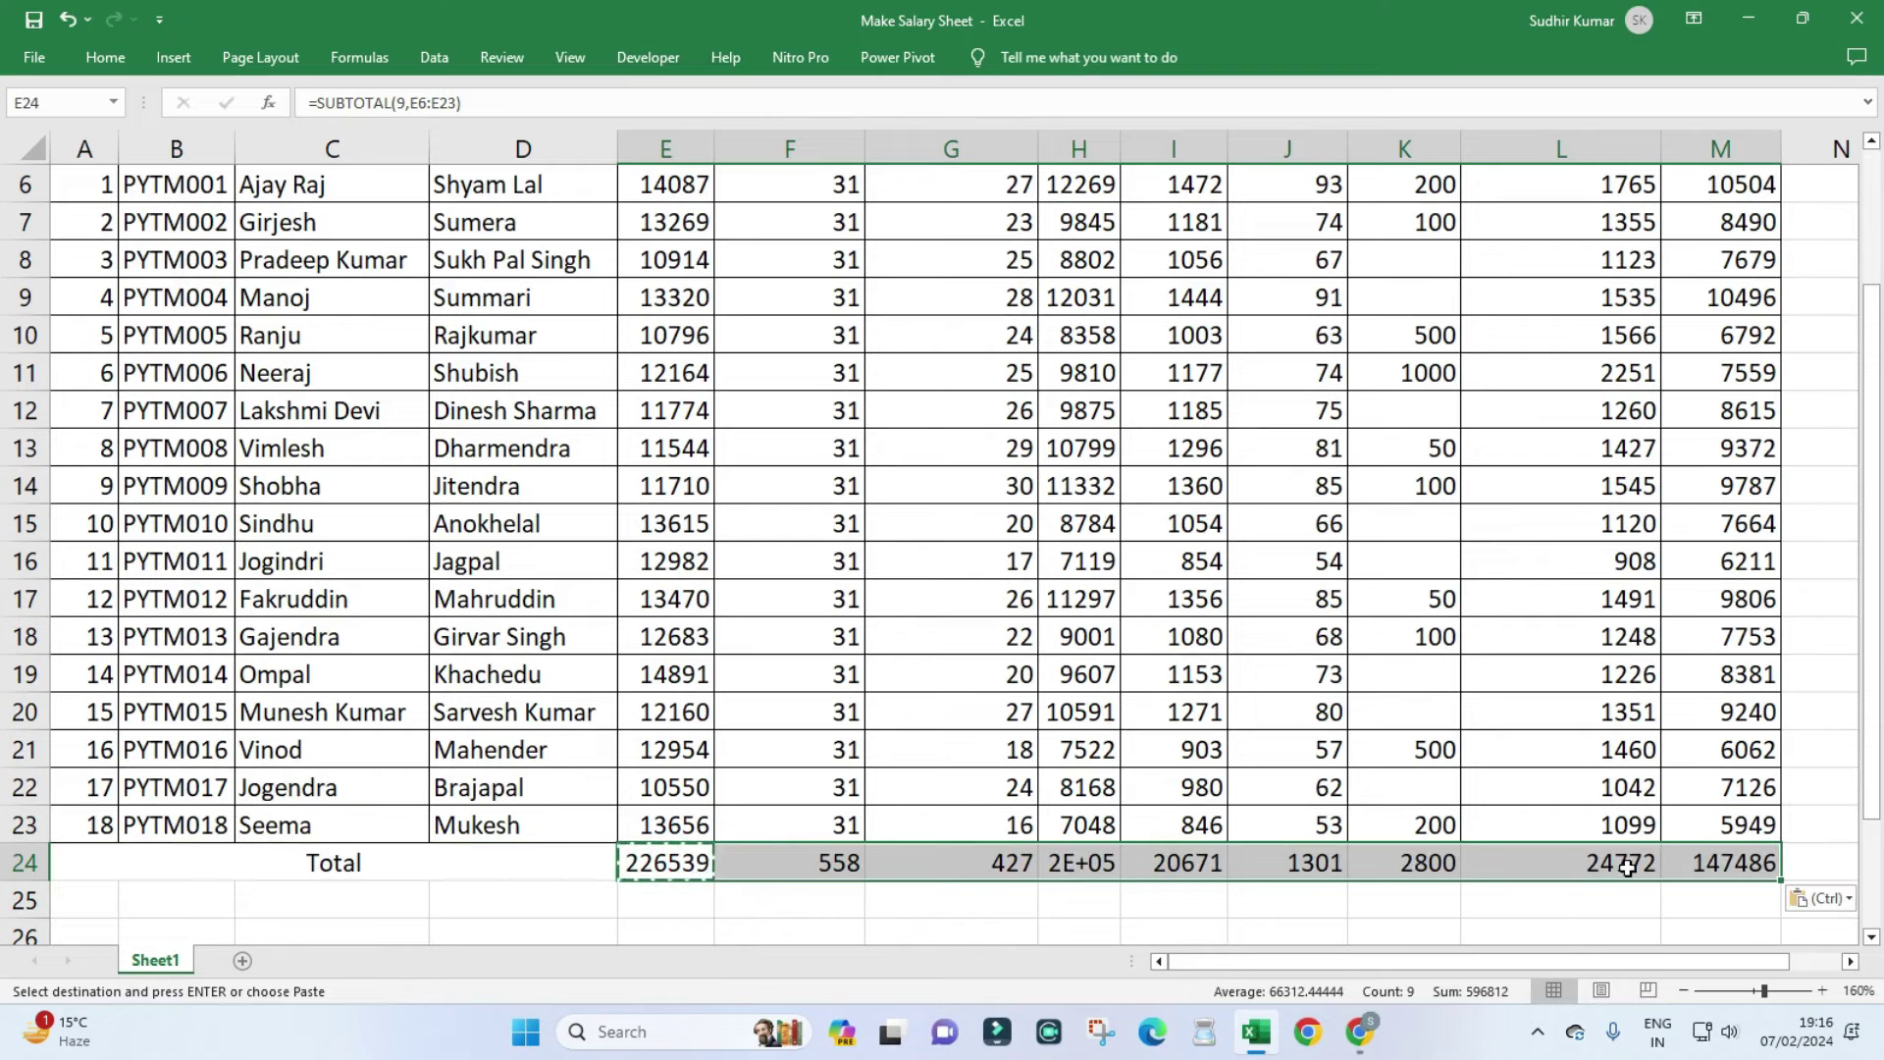
drag(520, 866, 1700, 870)
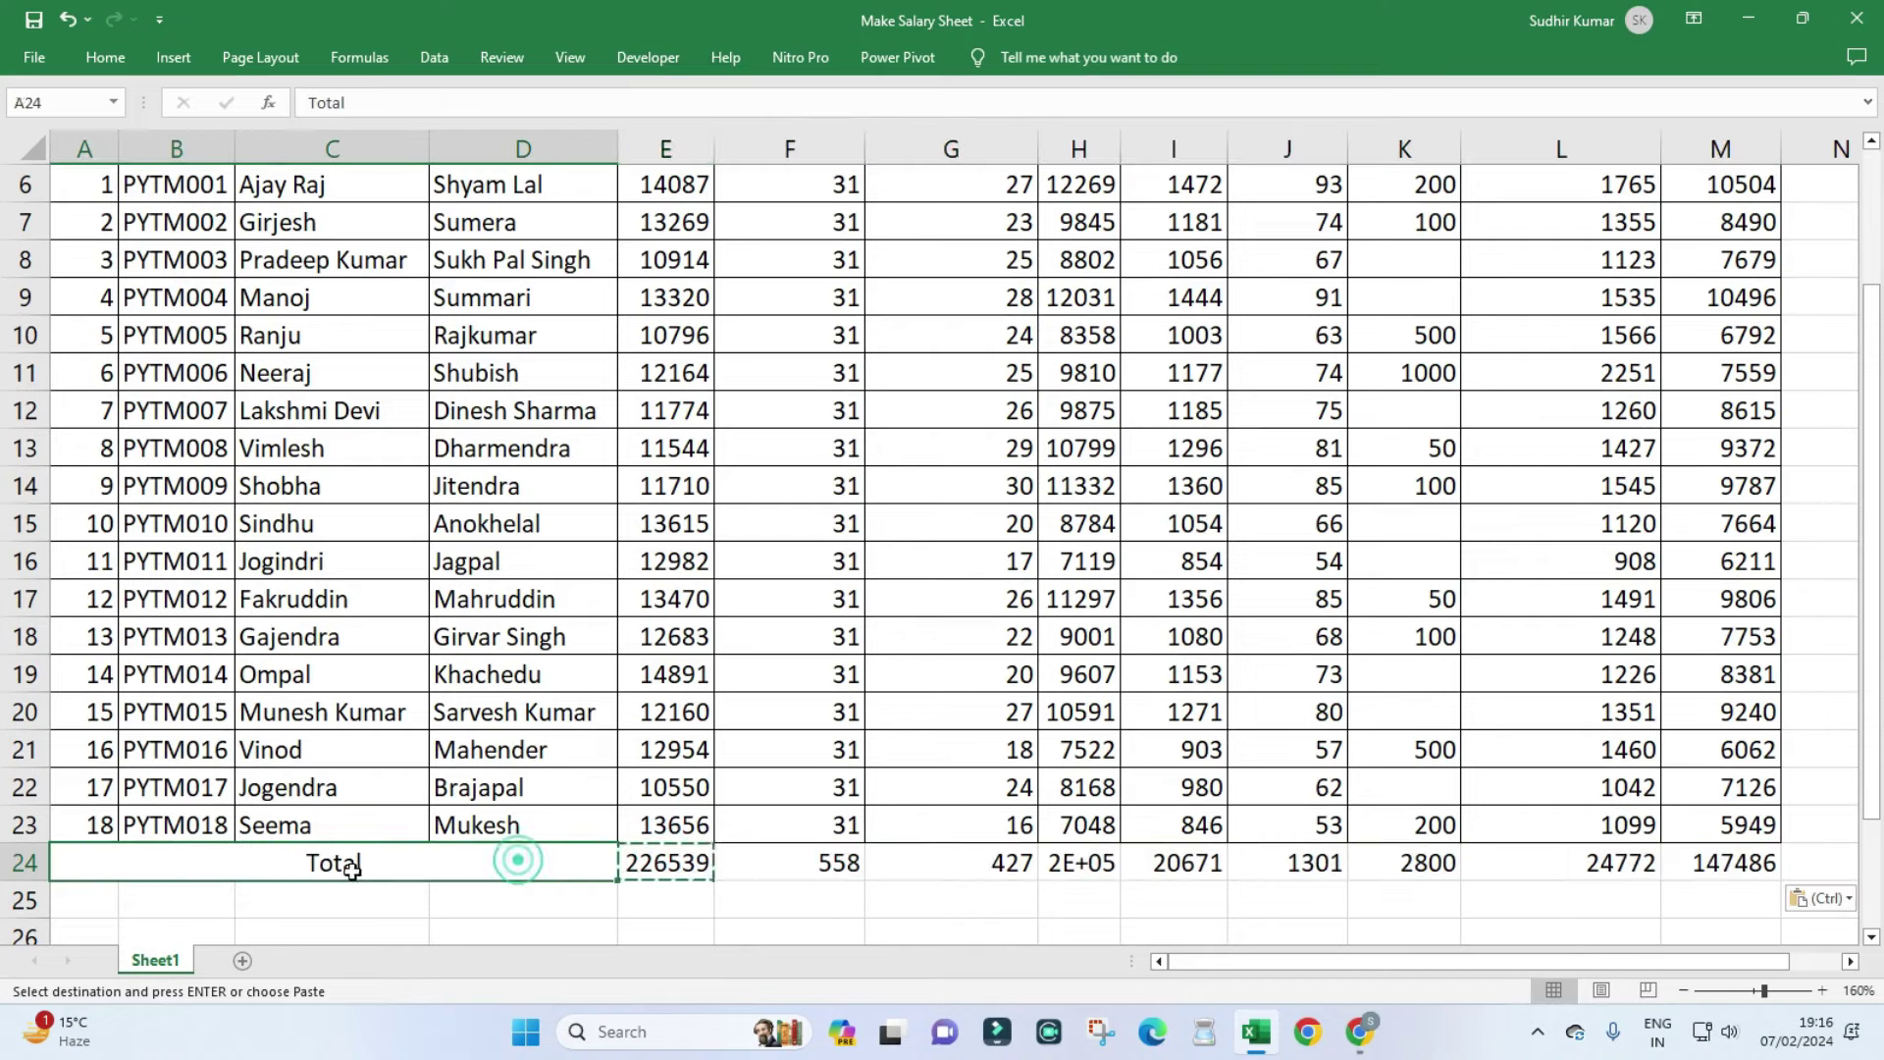
Apply All Borders to the Total row A24:M24.
click(105, 57)
click(346, 138)
click(427, 484)
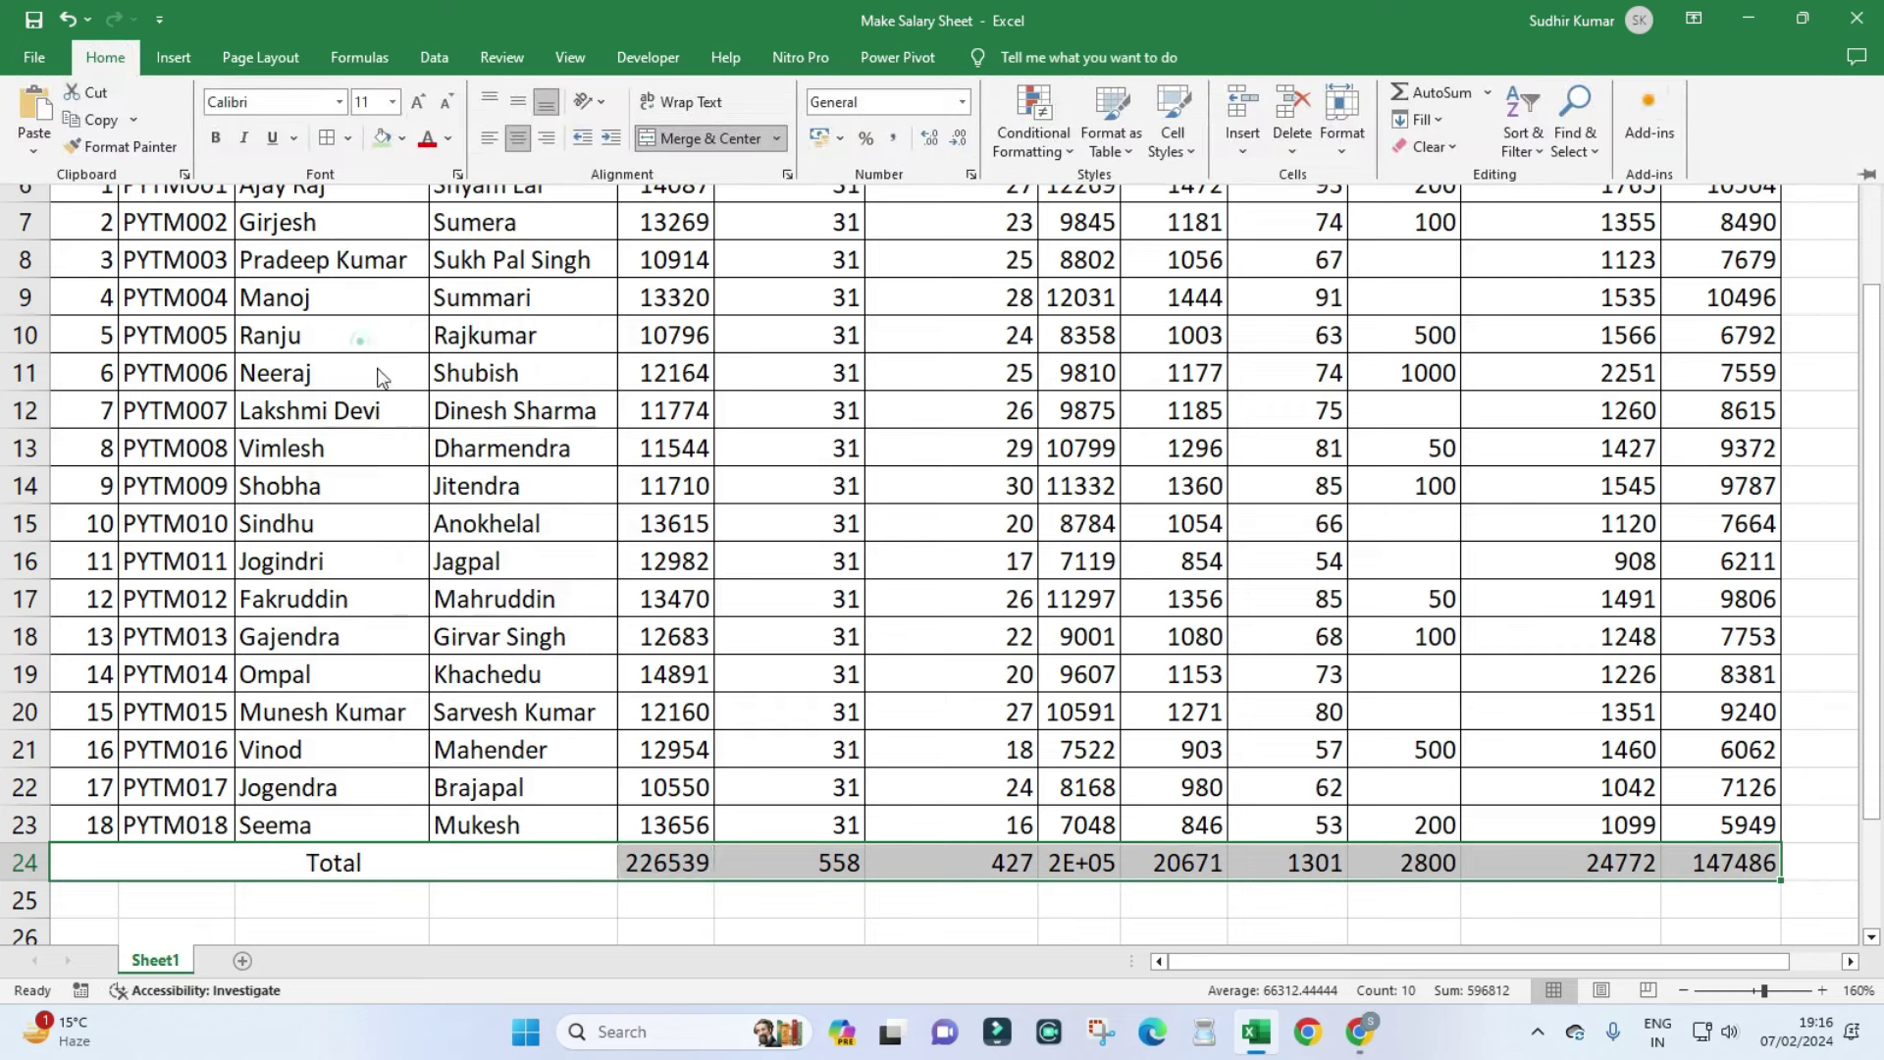
click(850, 699)
Fill the Total row green and widen column H to show 172258.
drag(343, 864, 1697, 868)
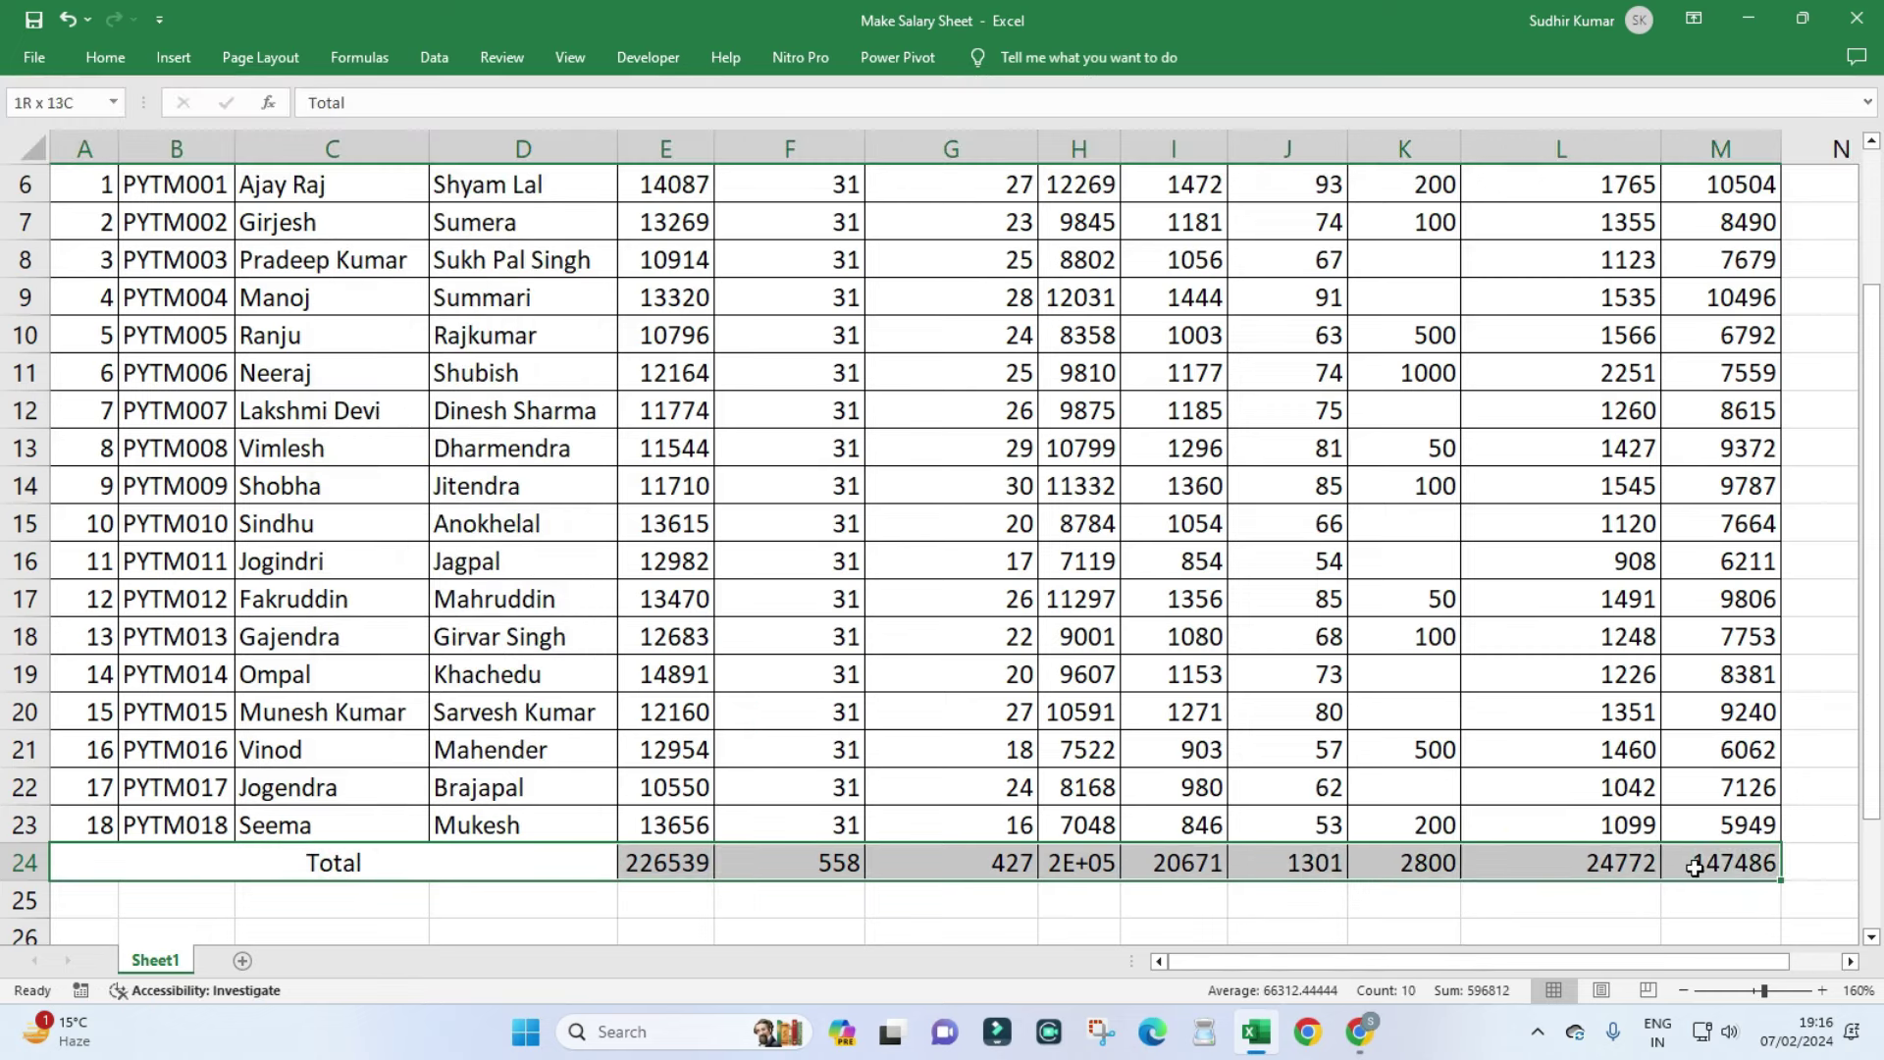
click(105, 57)
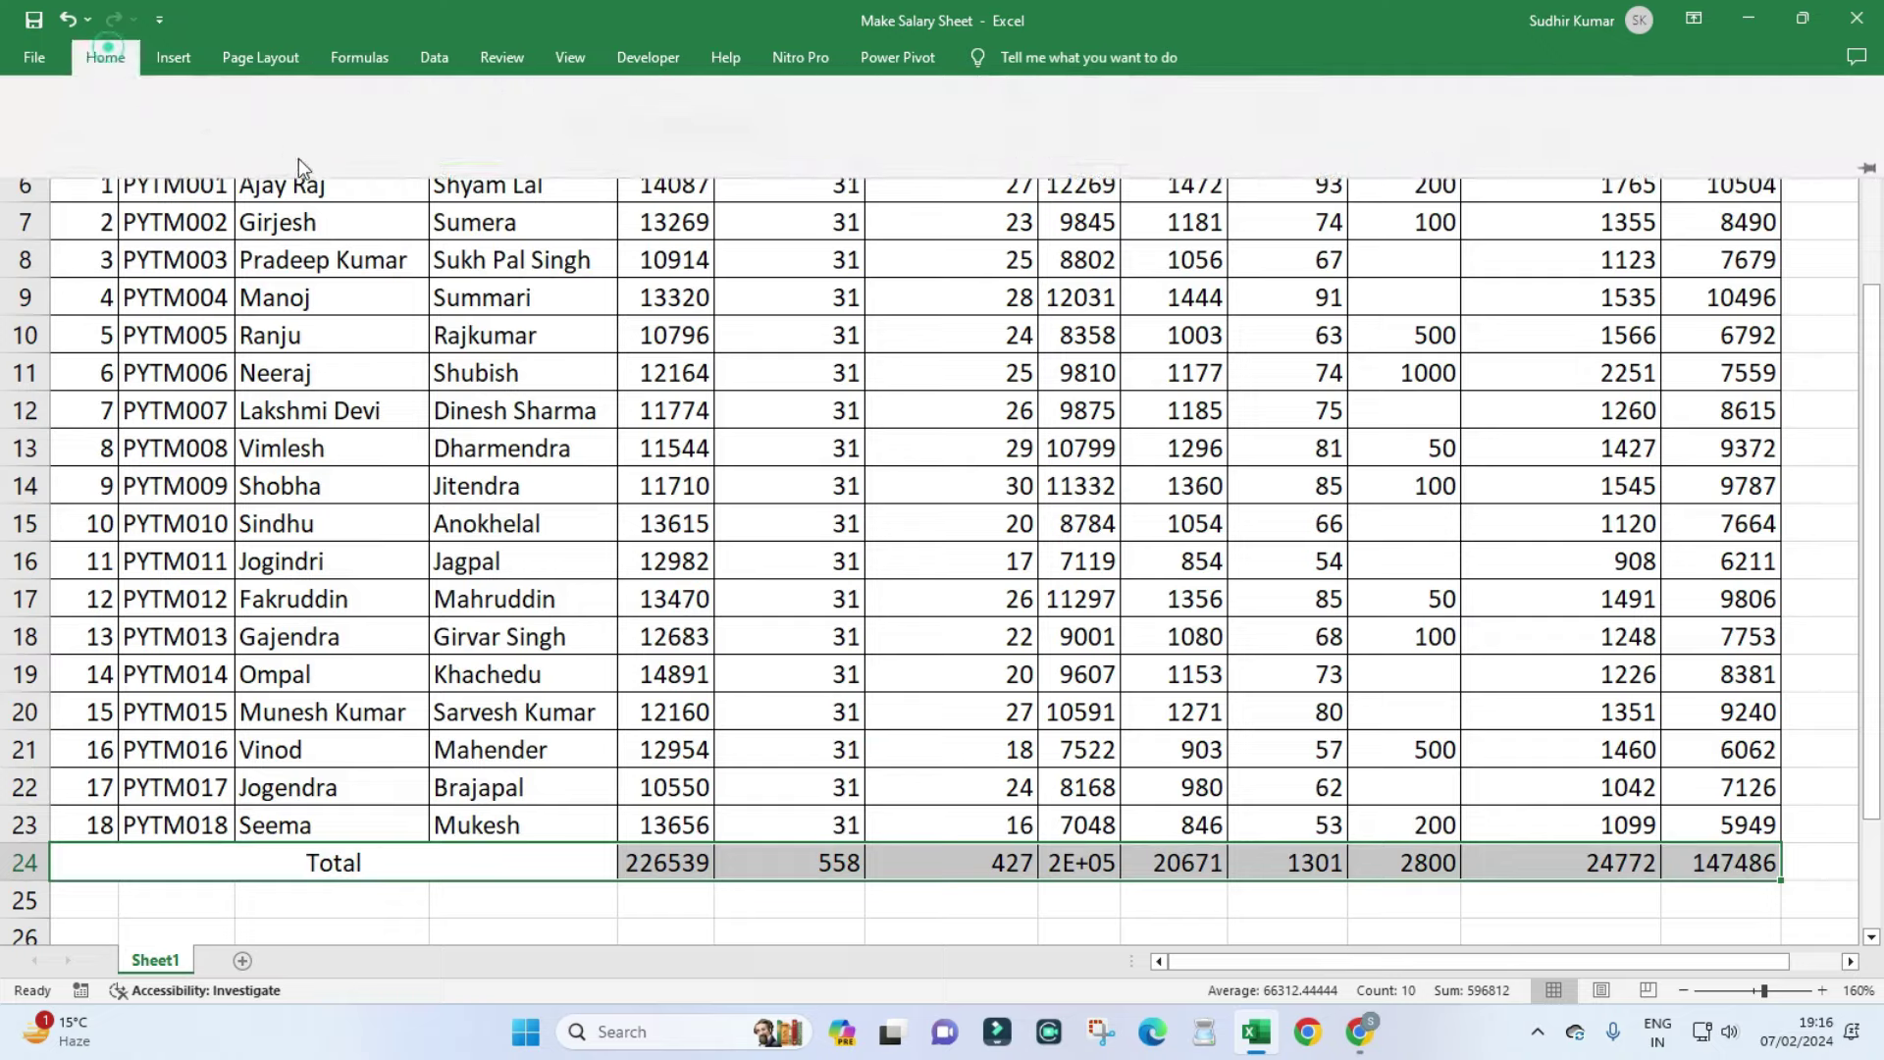
click(400, 139)
click(485, 322)
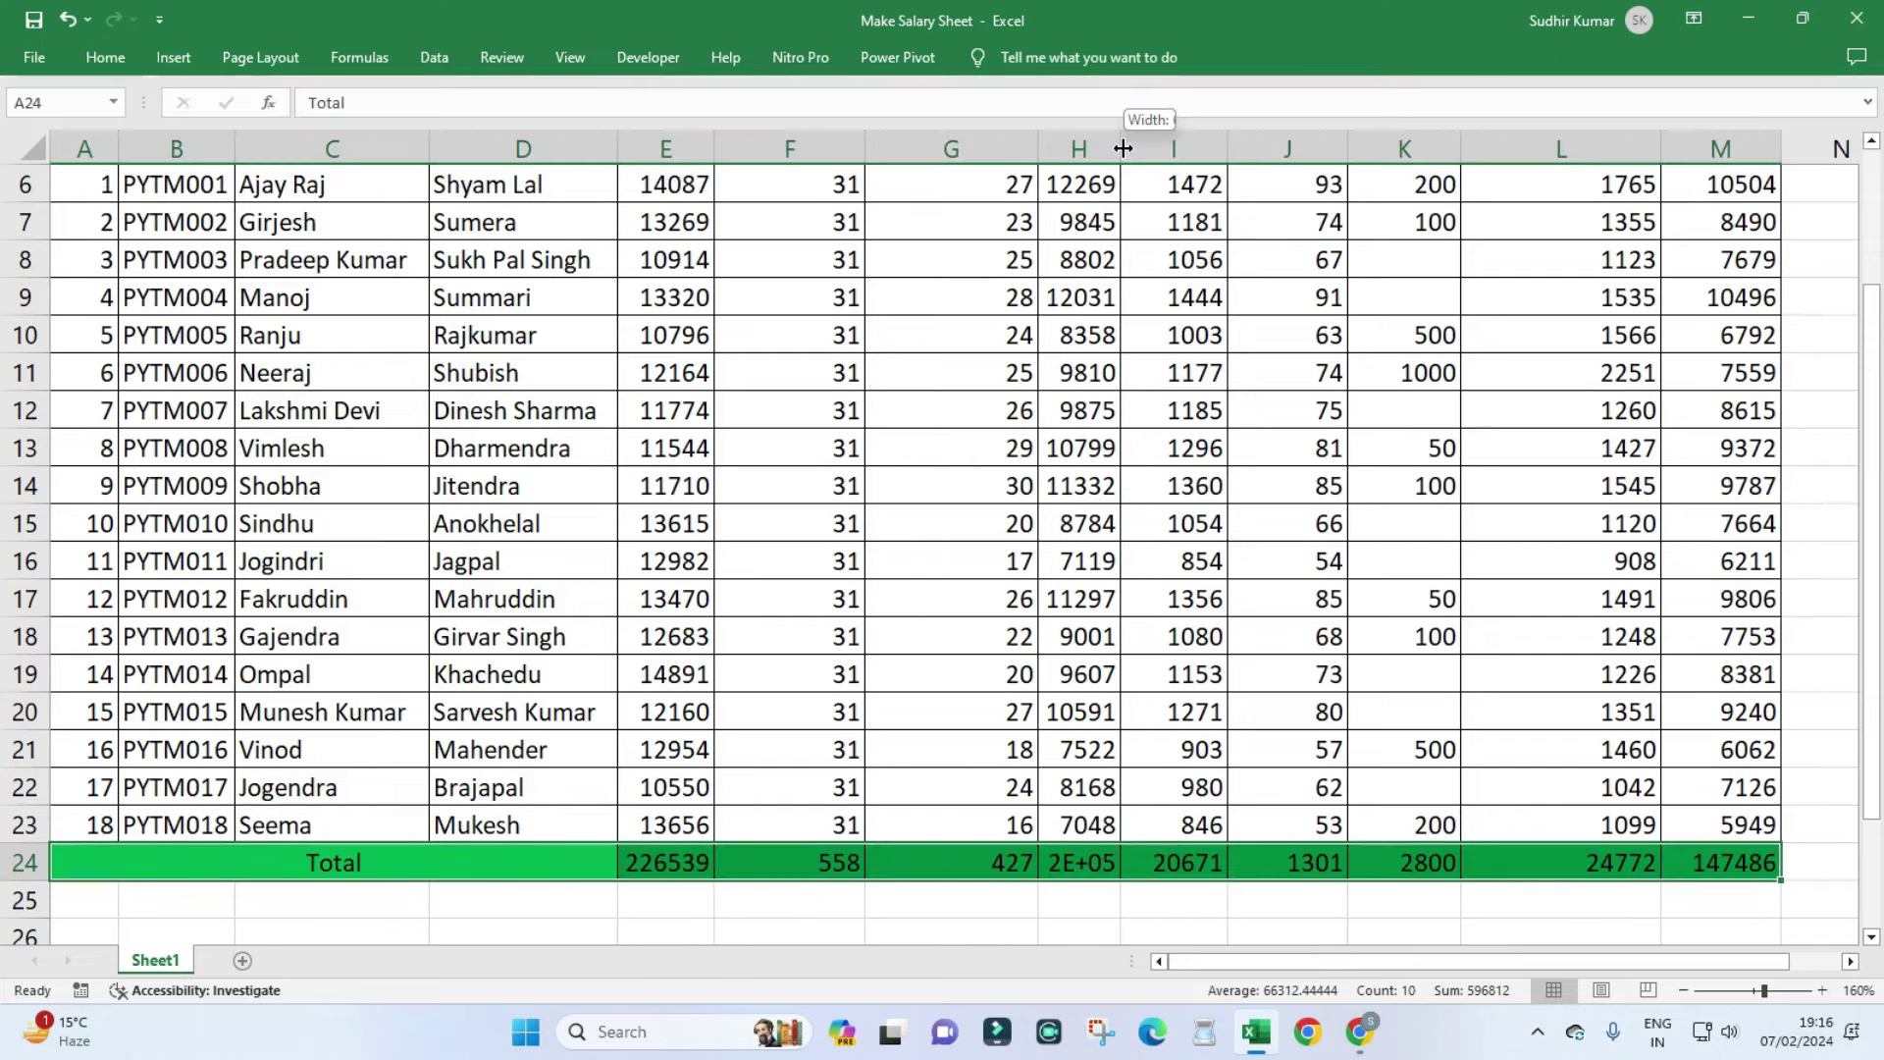
double_click(1121, 148)
Check the Net Salary formula in M6 and the wages value in E8.
scroll(1114, 626, up, 2)
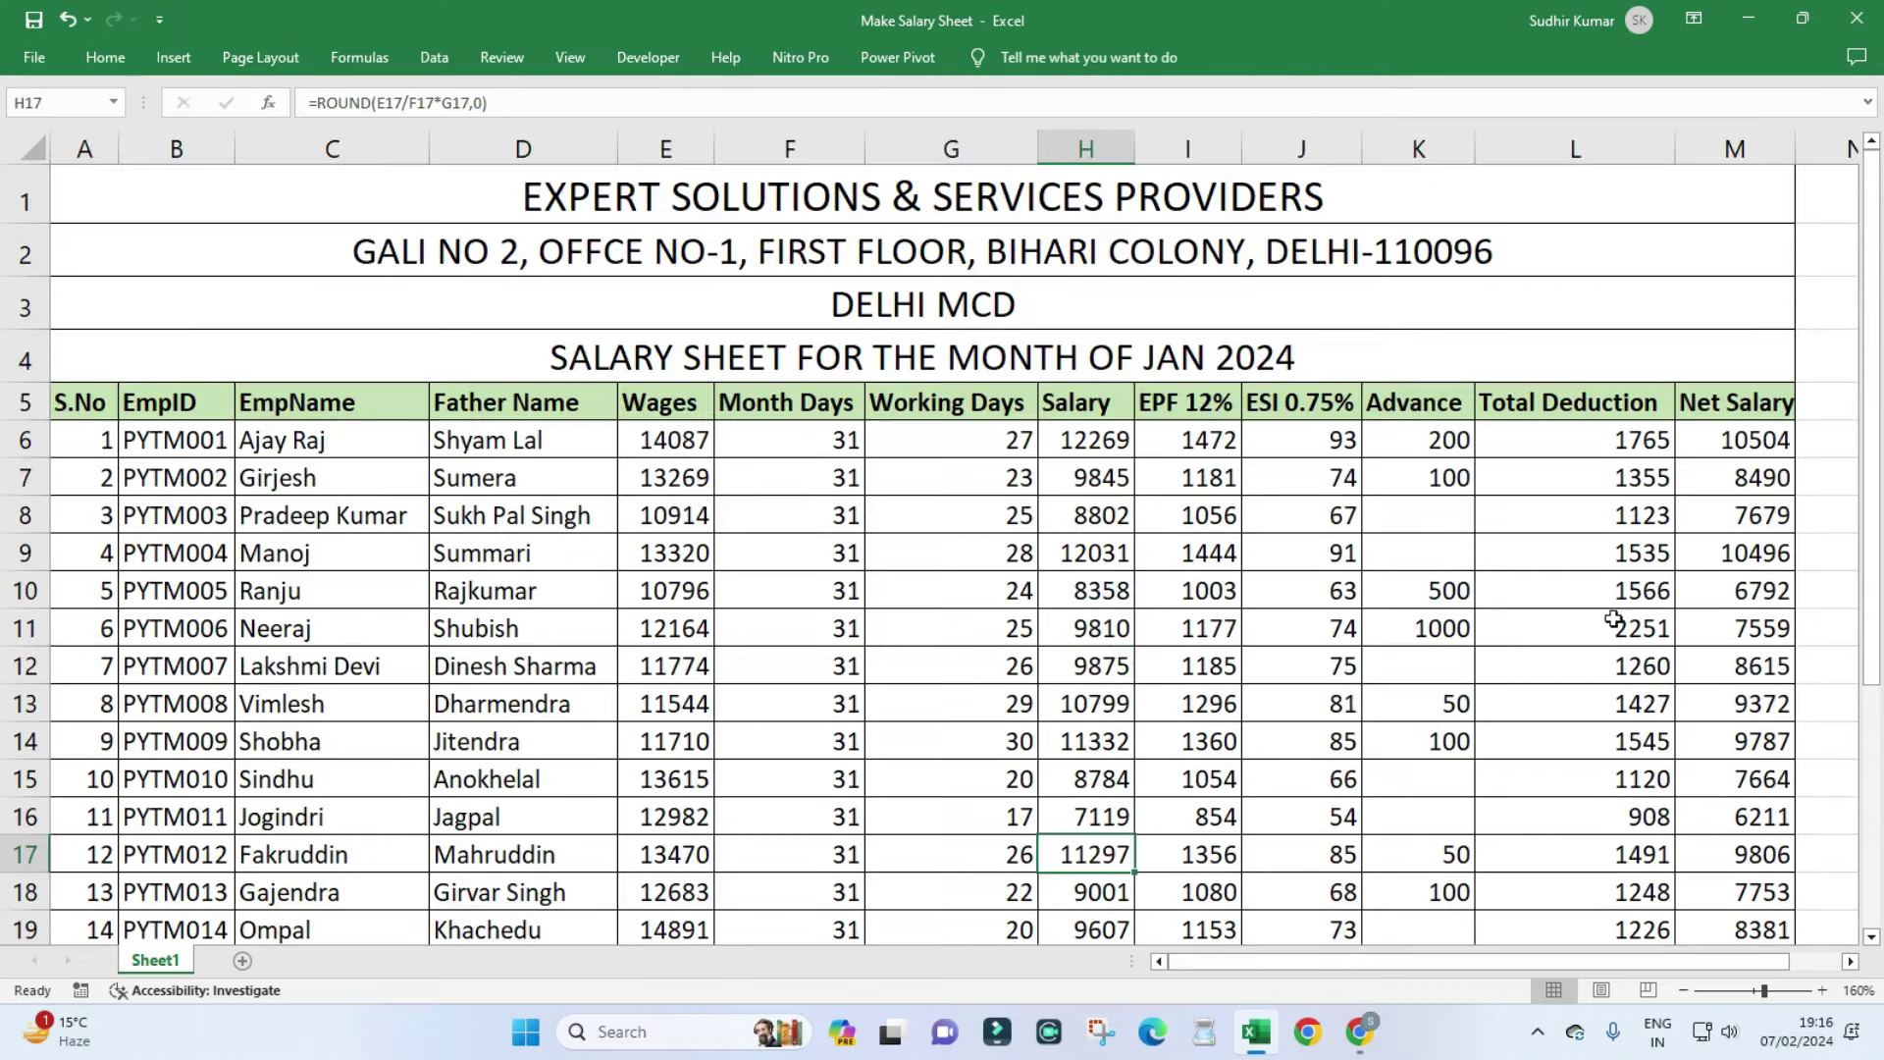
click(1727, 407)
scroll(1724, 535, down, 3)
scroll(1724, 534, up, 3)
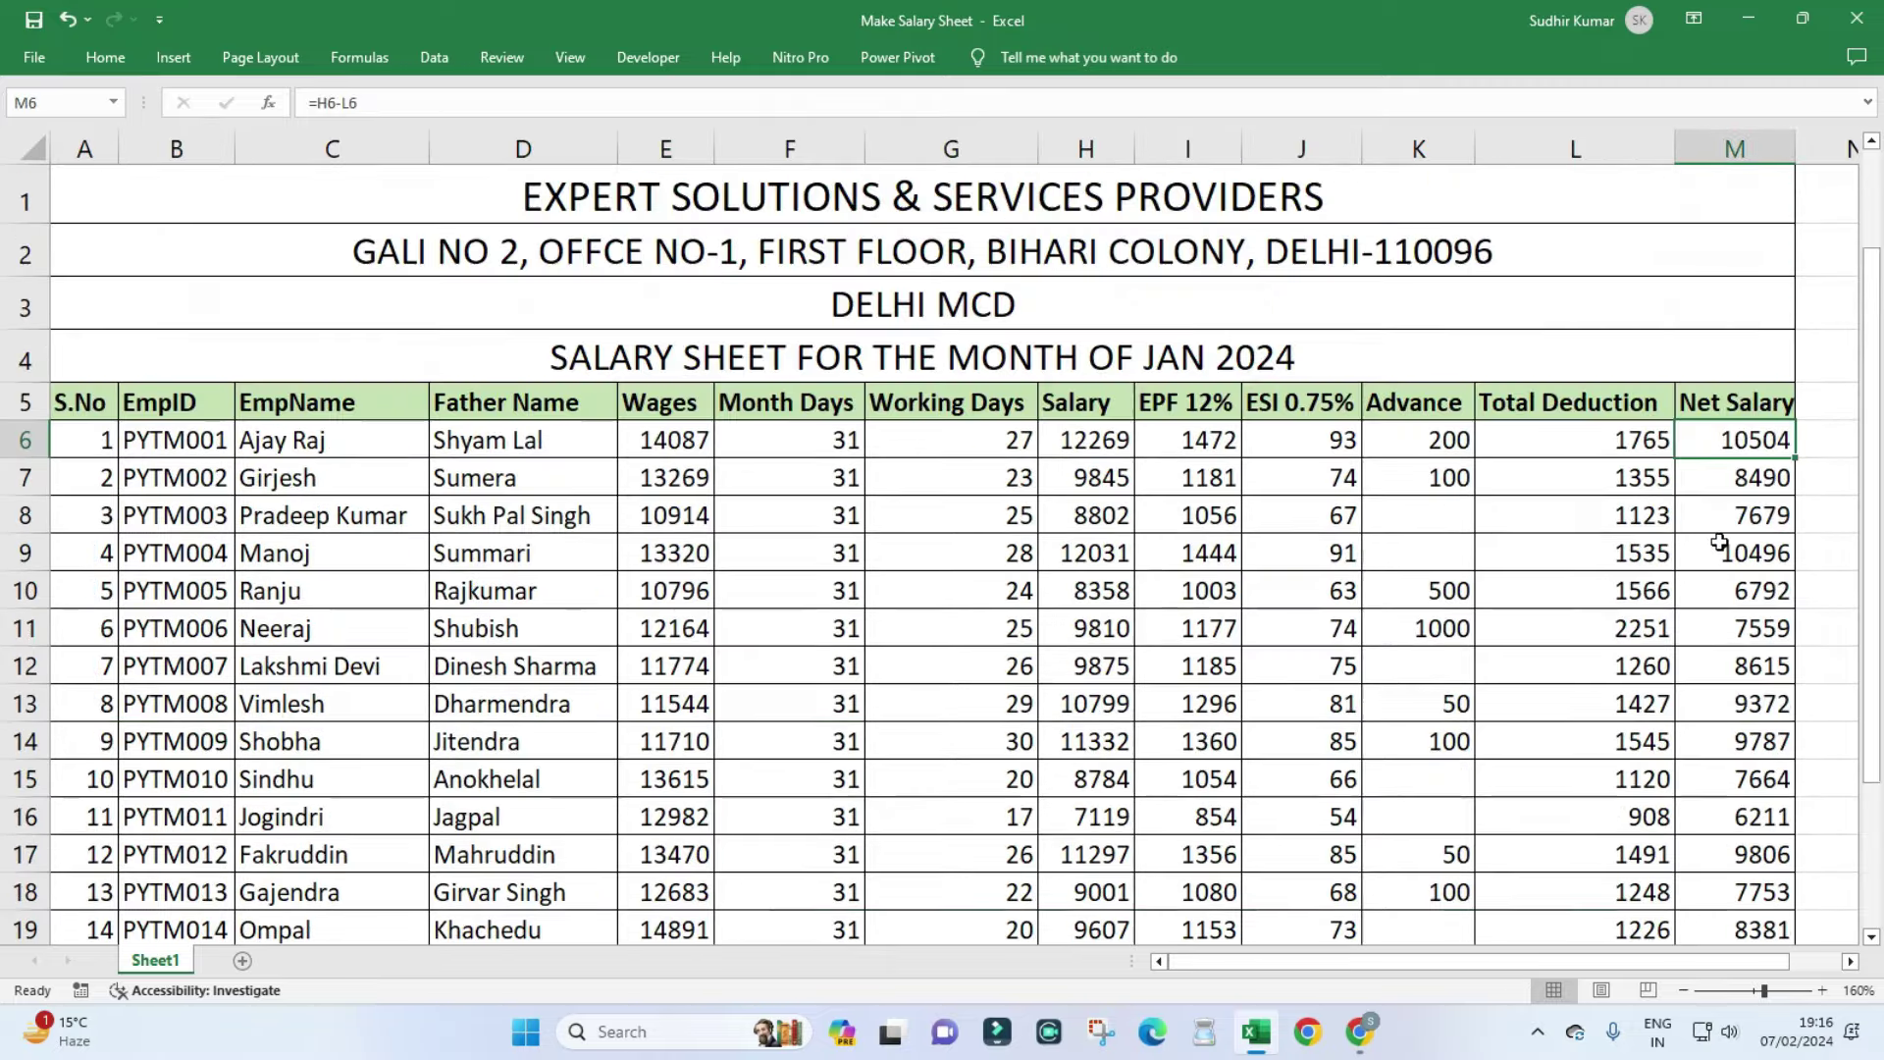
click(702, 520)
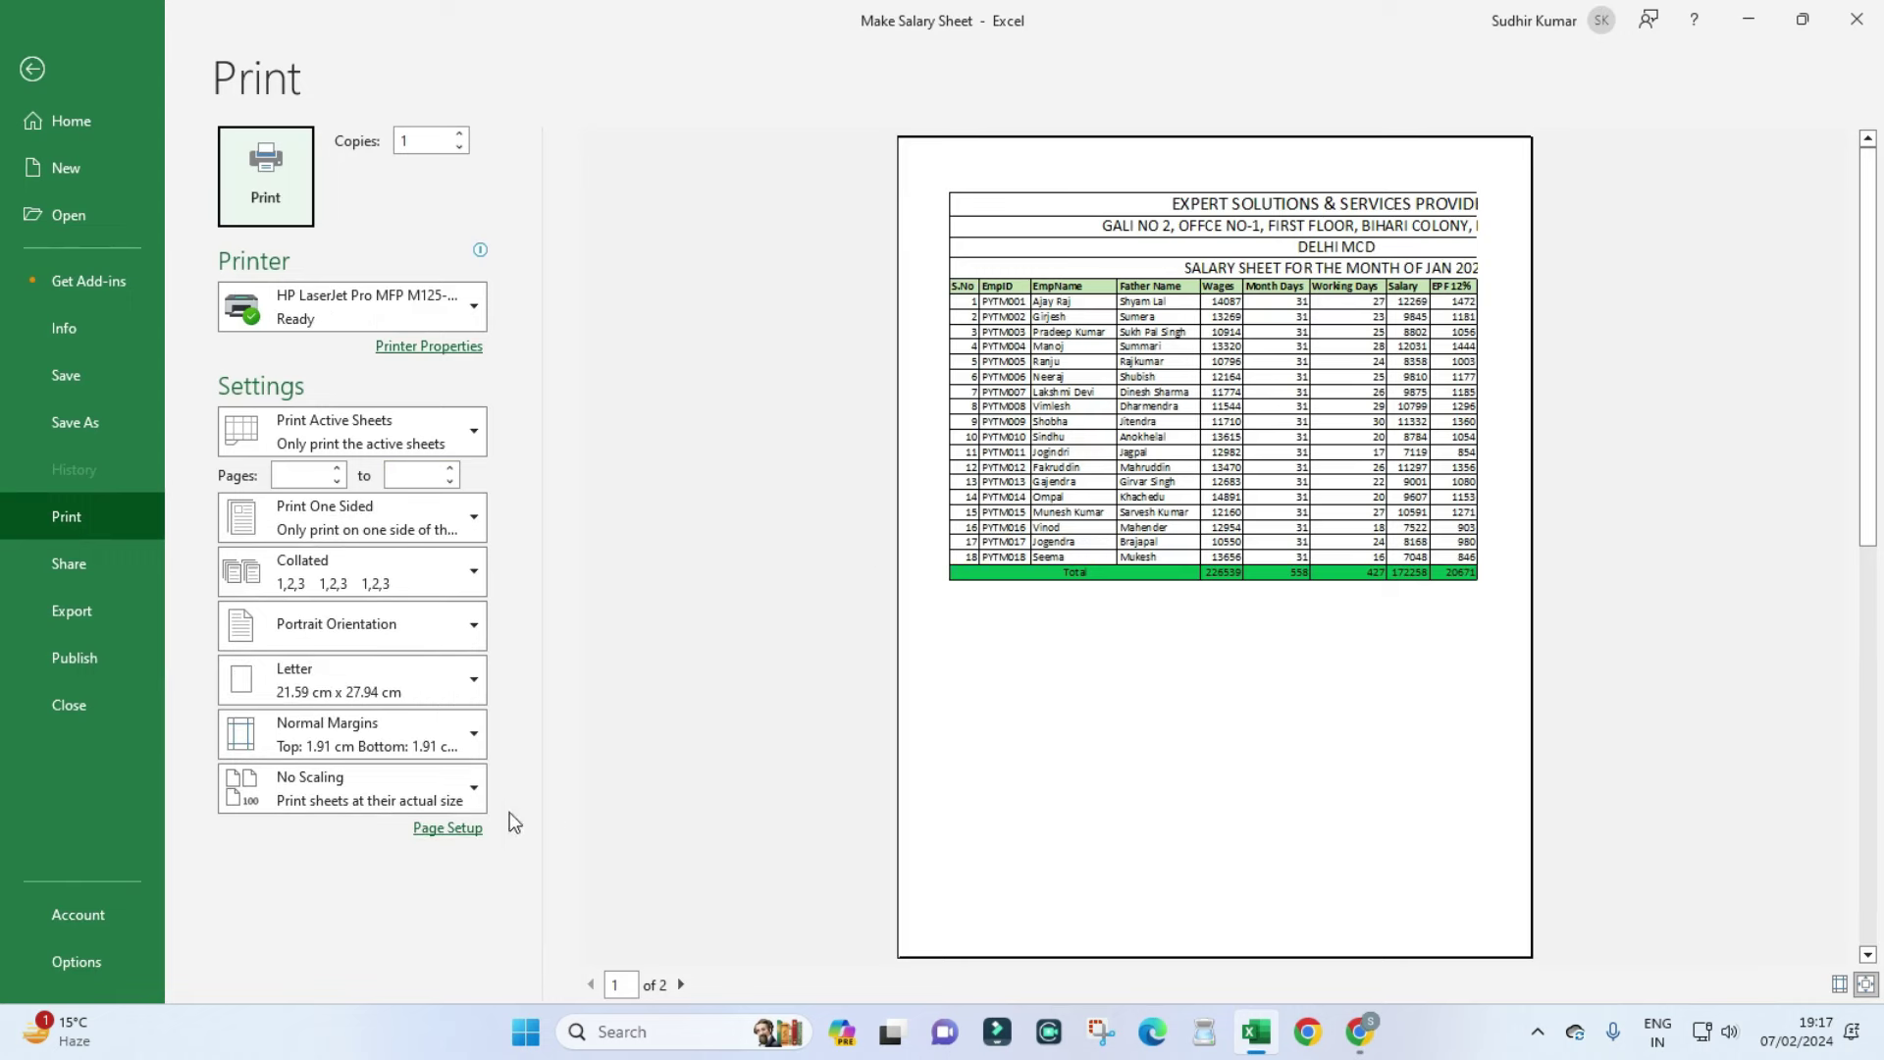
Set the page to Landscape and fit the sheet to 1 page wide by 1 tall.
click(447, 828)
click(1090, 245)
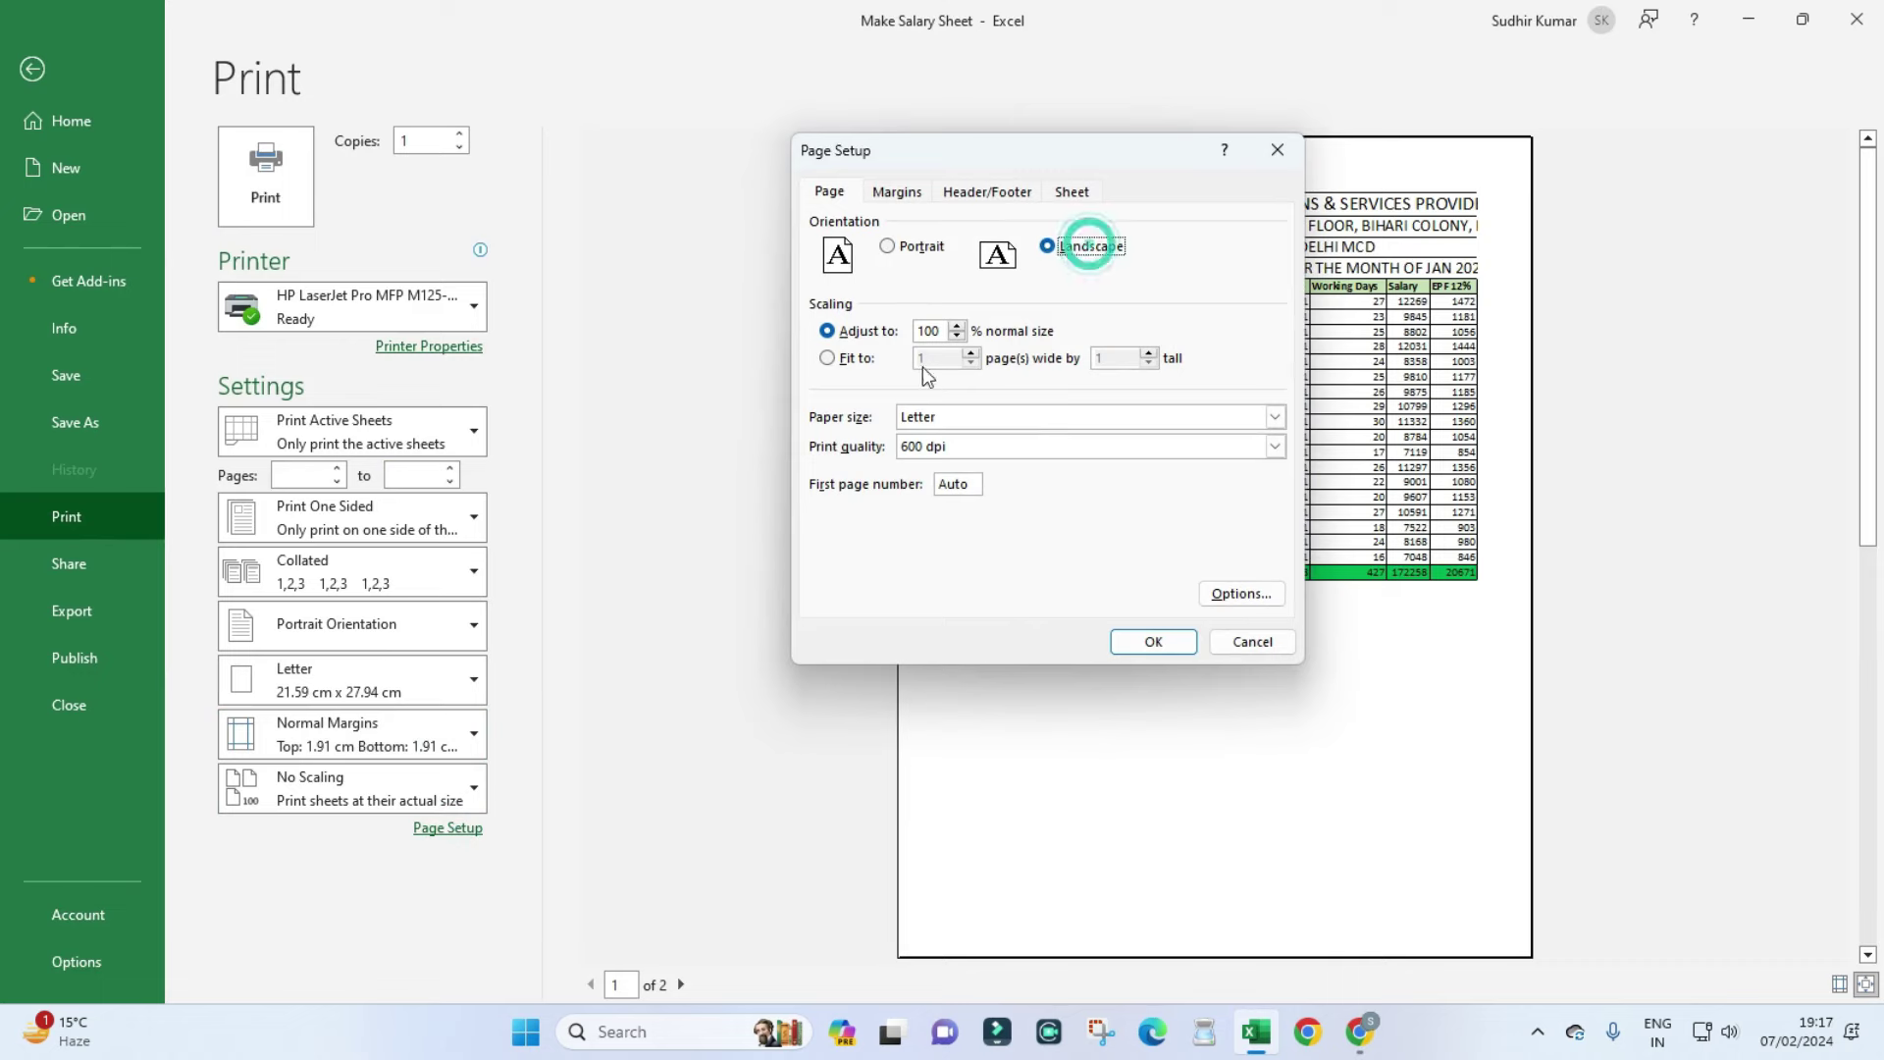
click(828, 357)
click(1140, 647)
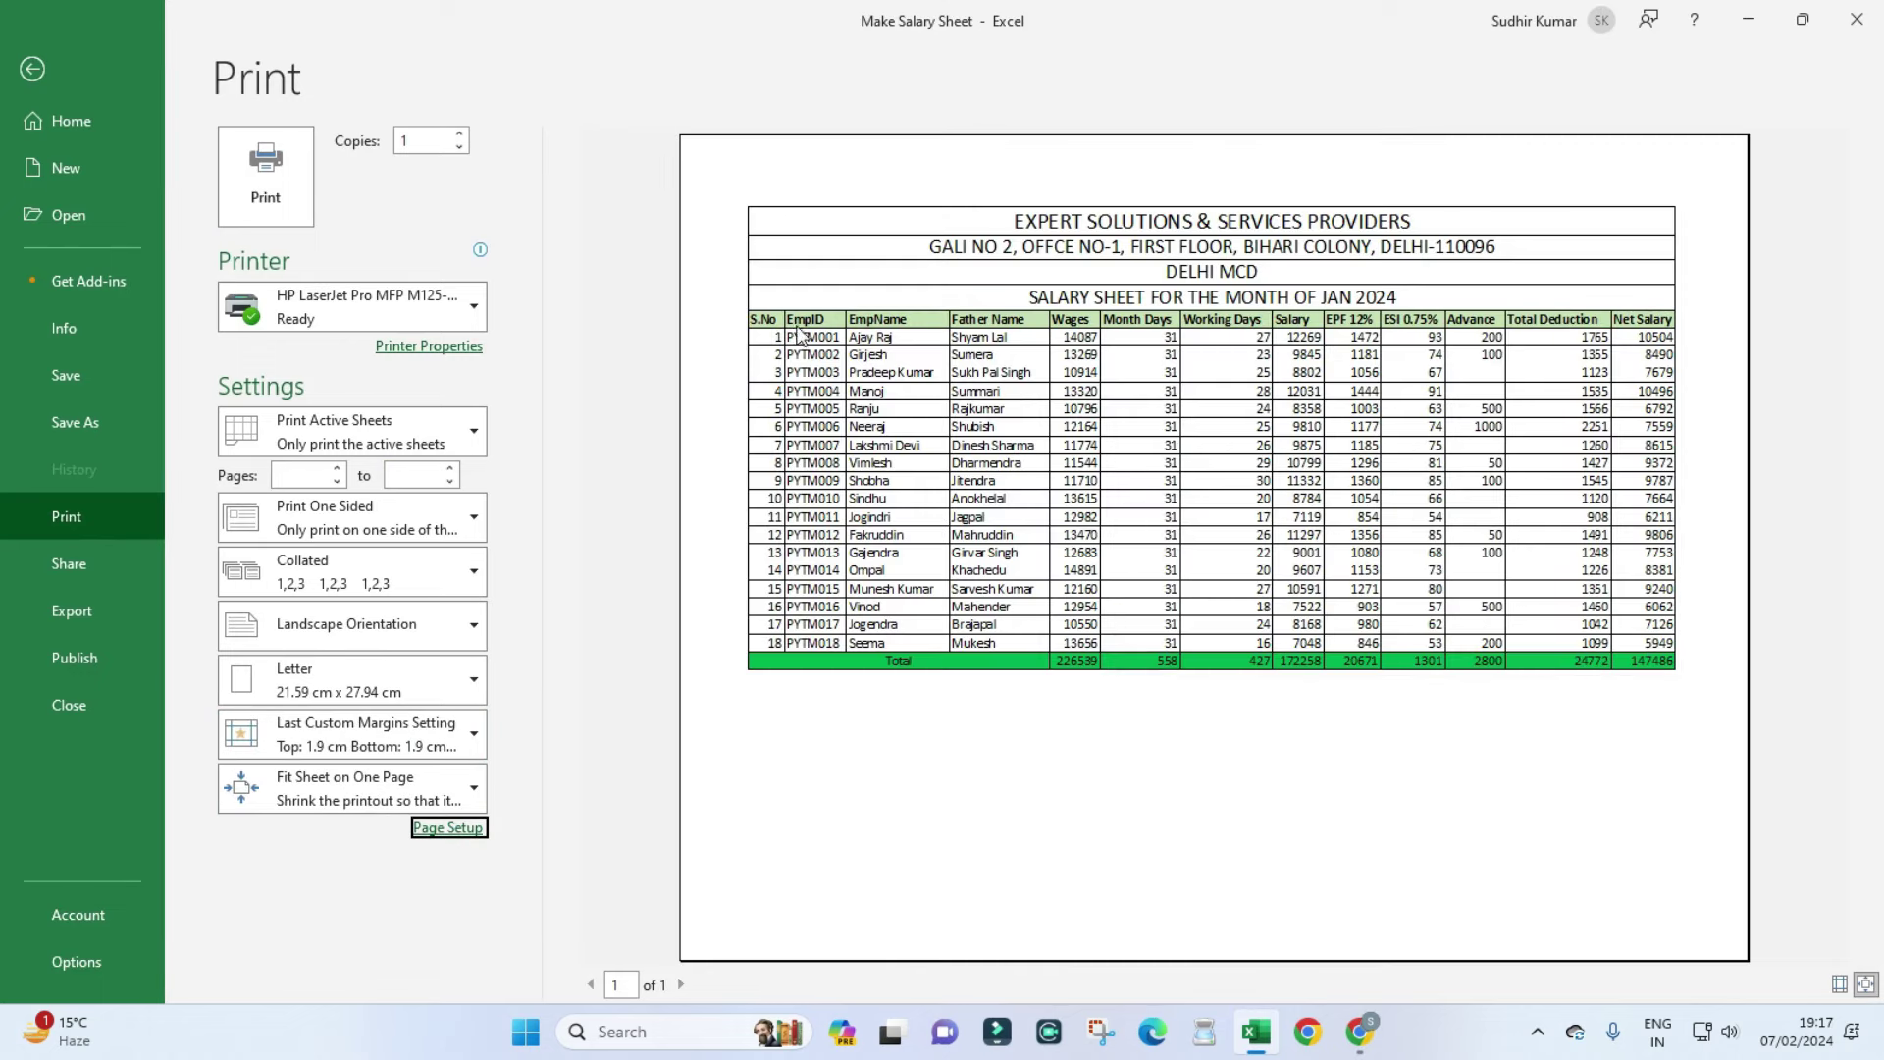
Leave the print preview, scroll the worksheet, and reopen the preview to check the layout.
key(Escape)
scroll(874, 589, down, 1)
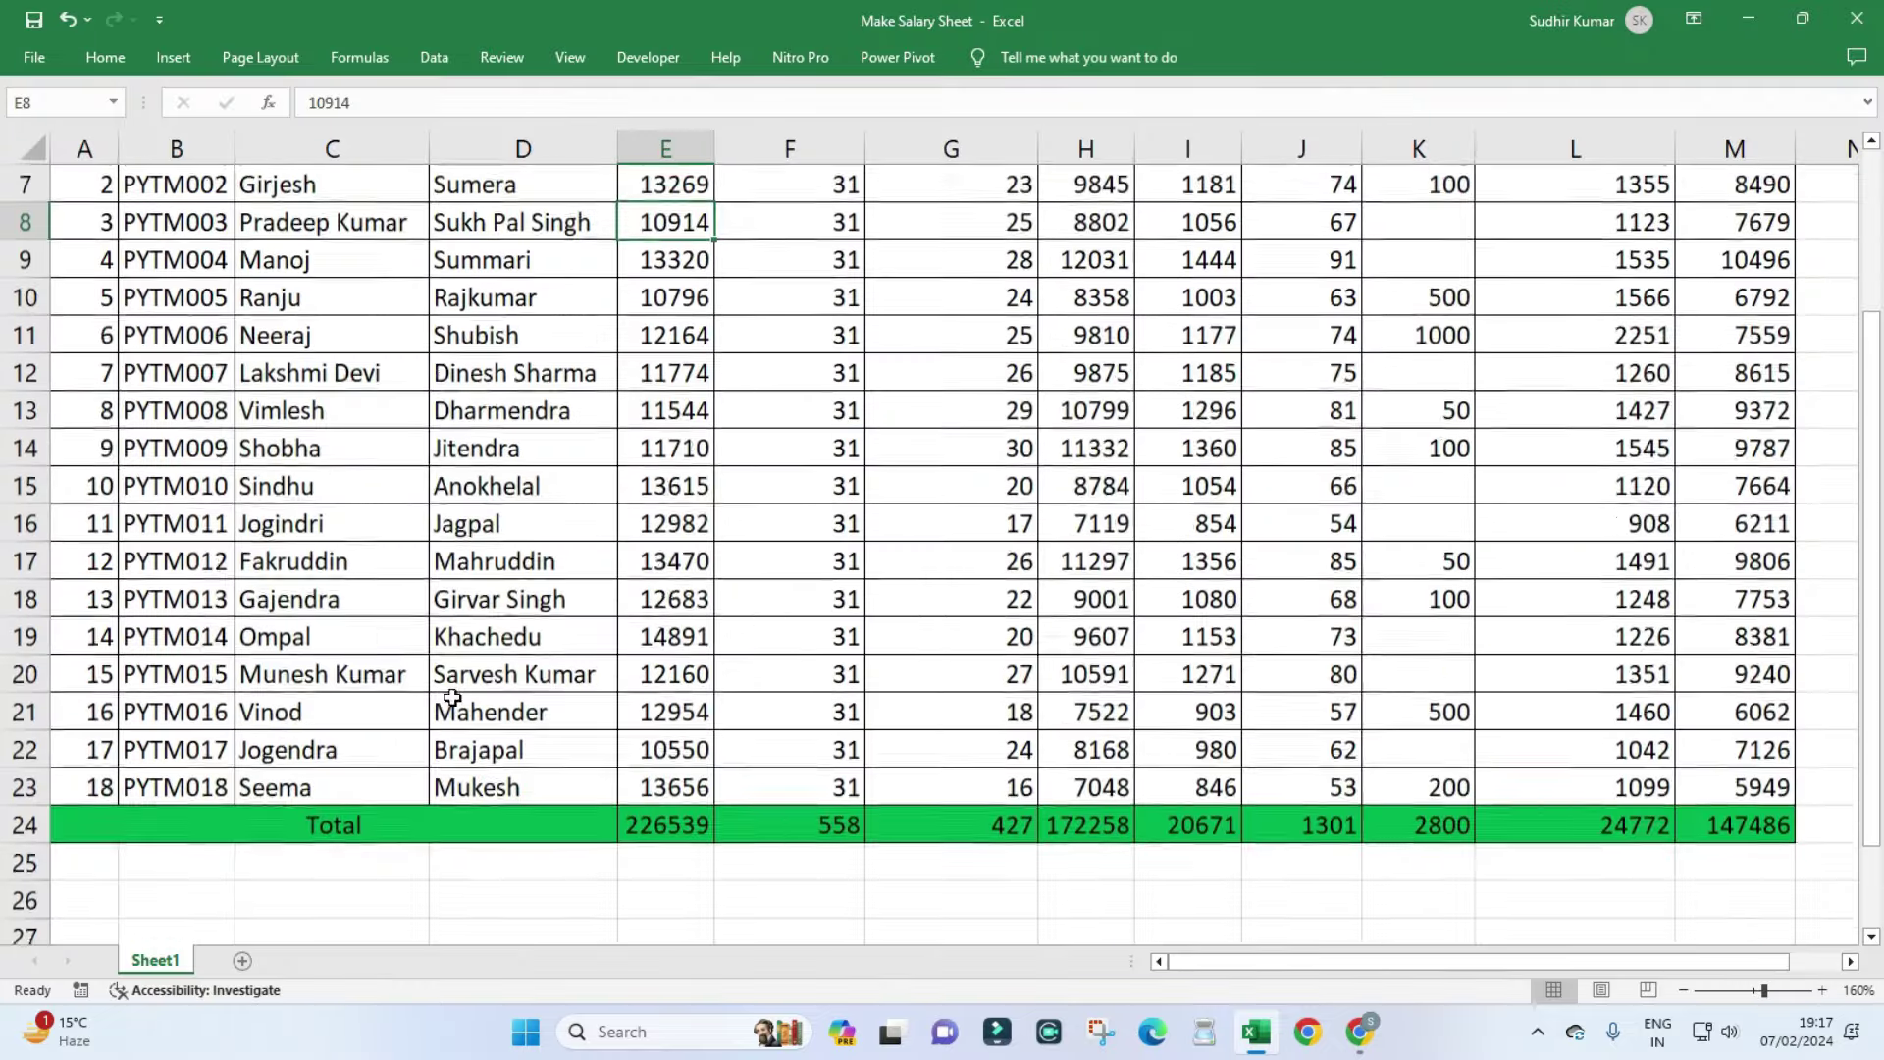
scroll(447, 691, up, 2)
key(ctrl+p)
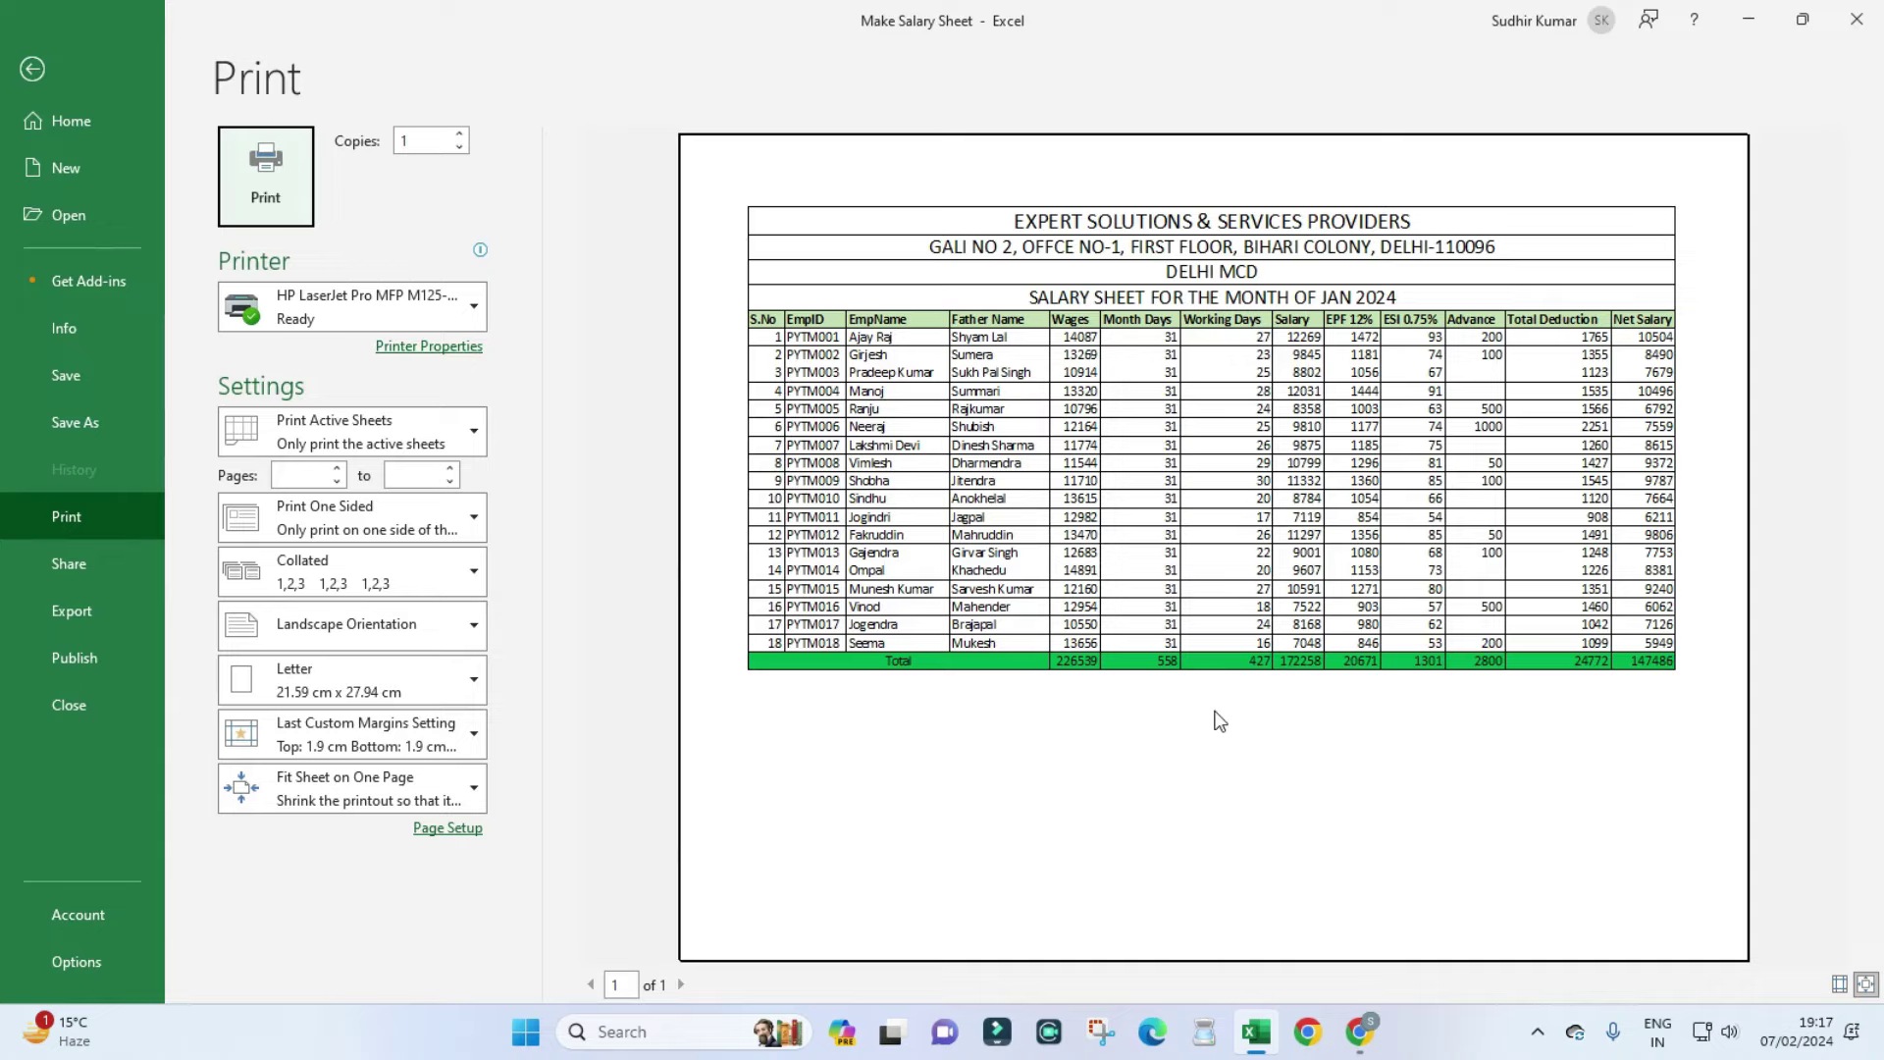
Back on the worksheet, review the EPF formula in I6, working days G6:G15 and the Advance column.
key(Escape)
click(345, 441)
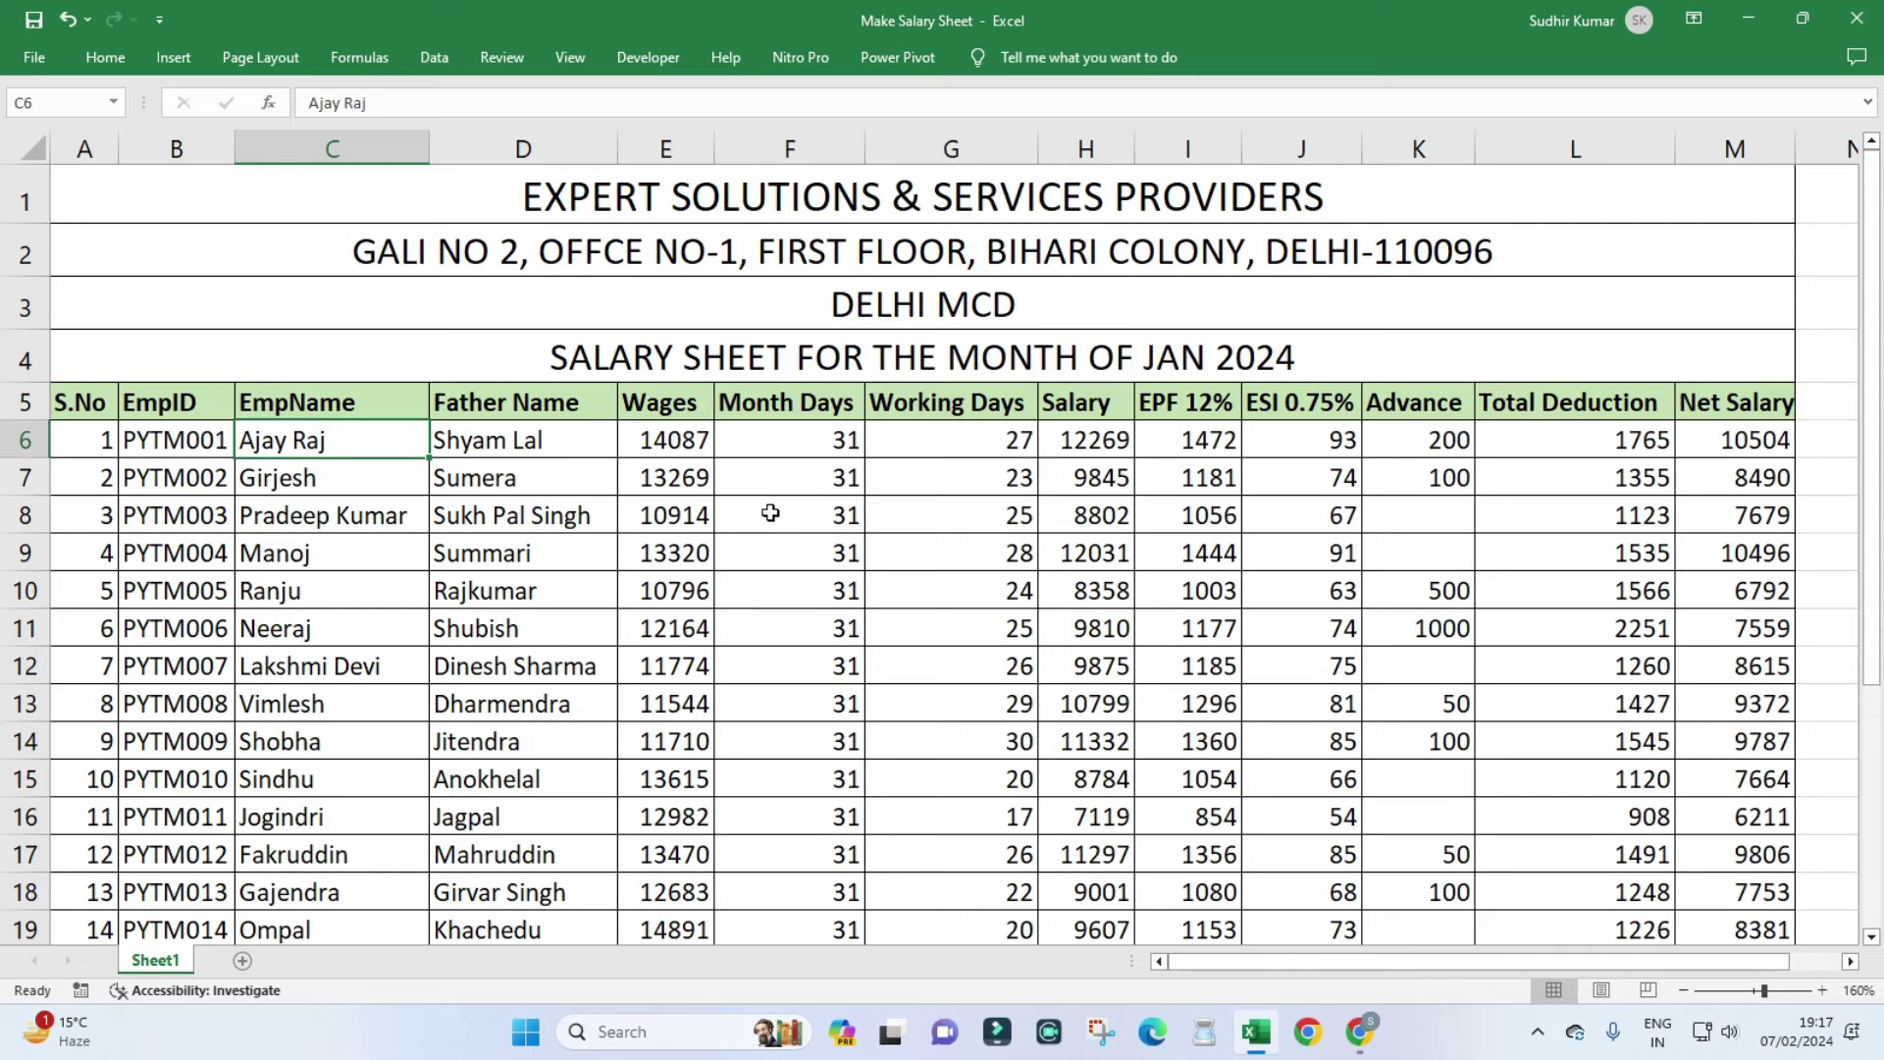
click(1187, 440)
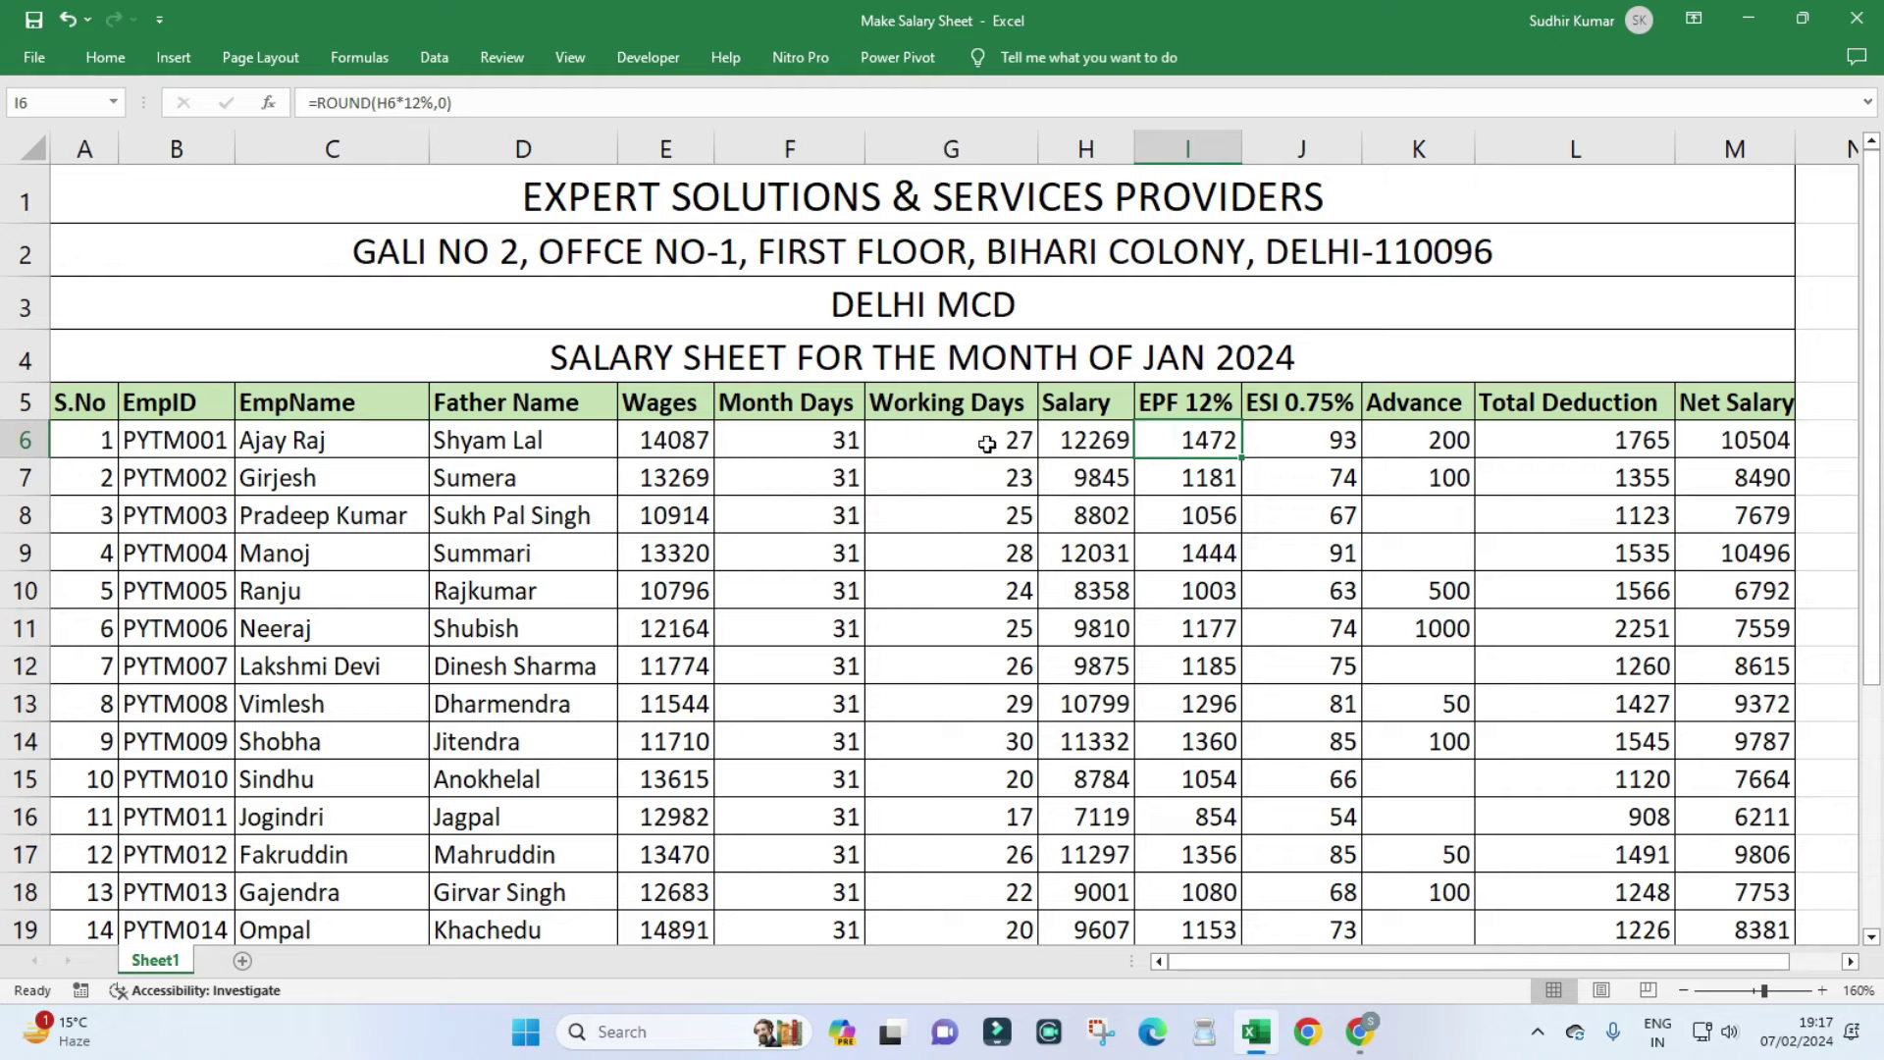
drag(987, 444, 991, 779)
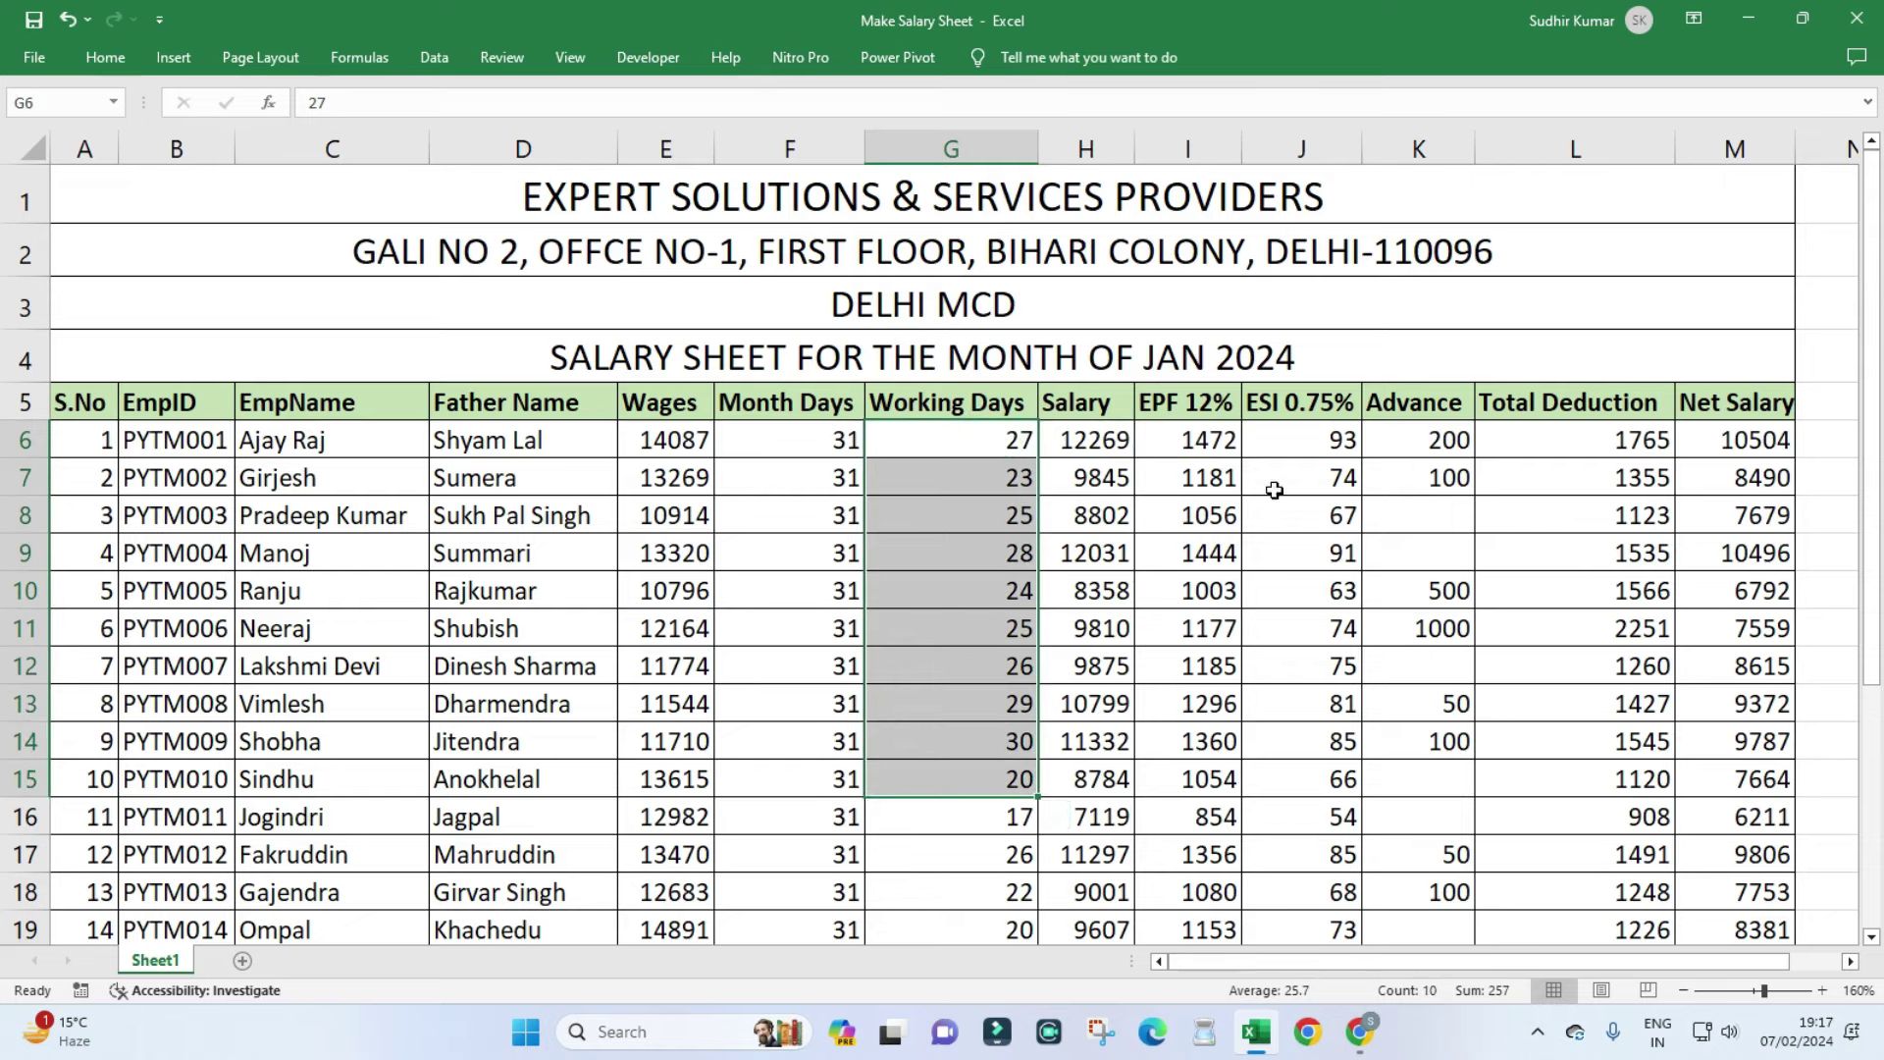
drag(1437, 439, 1437, 863)
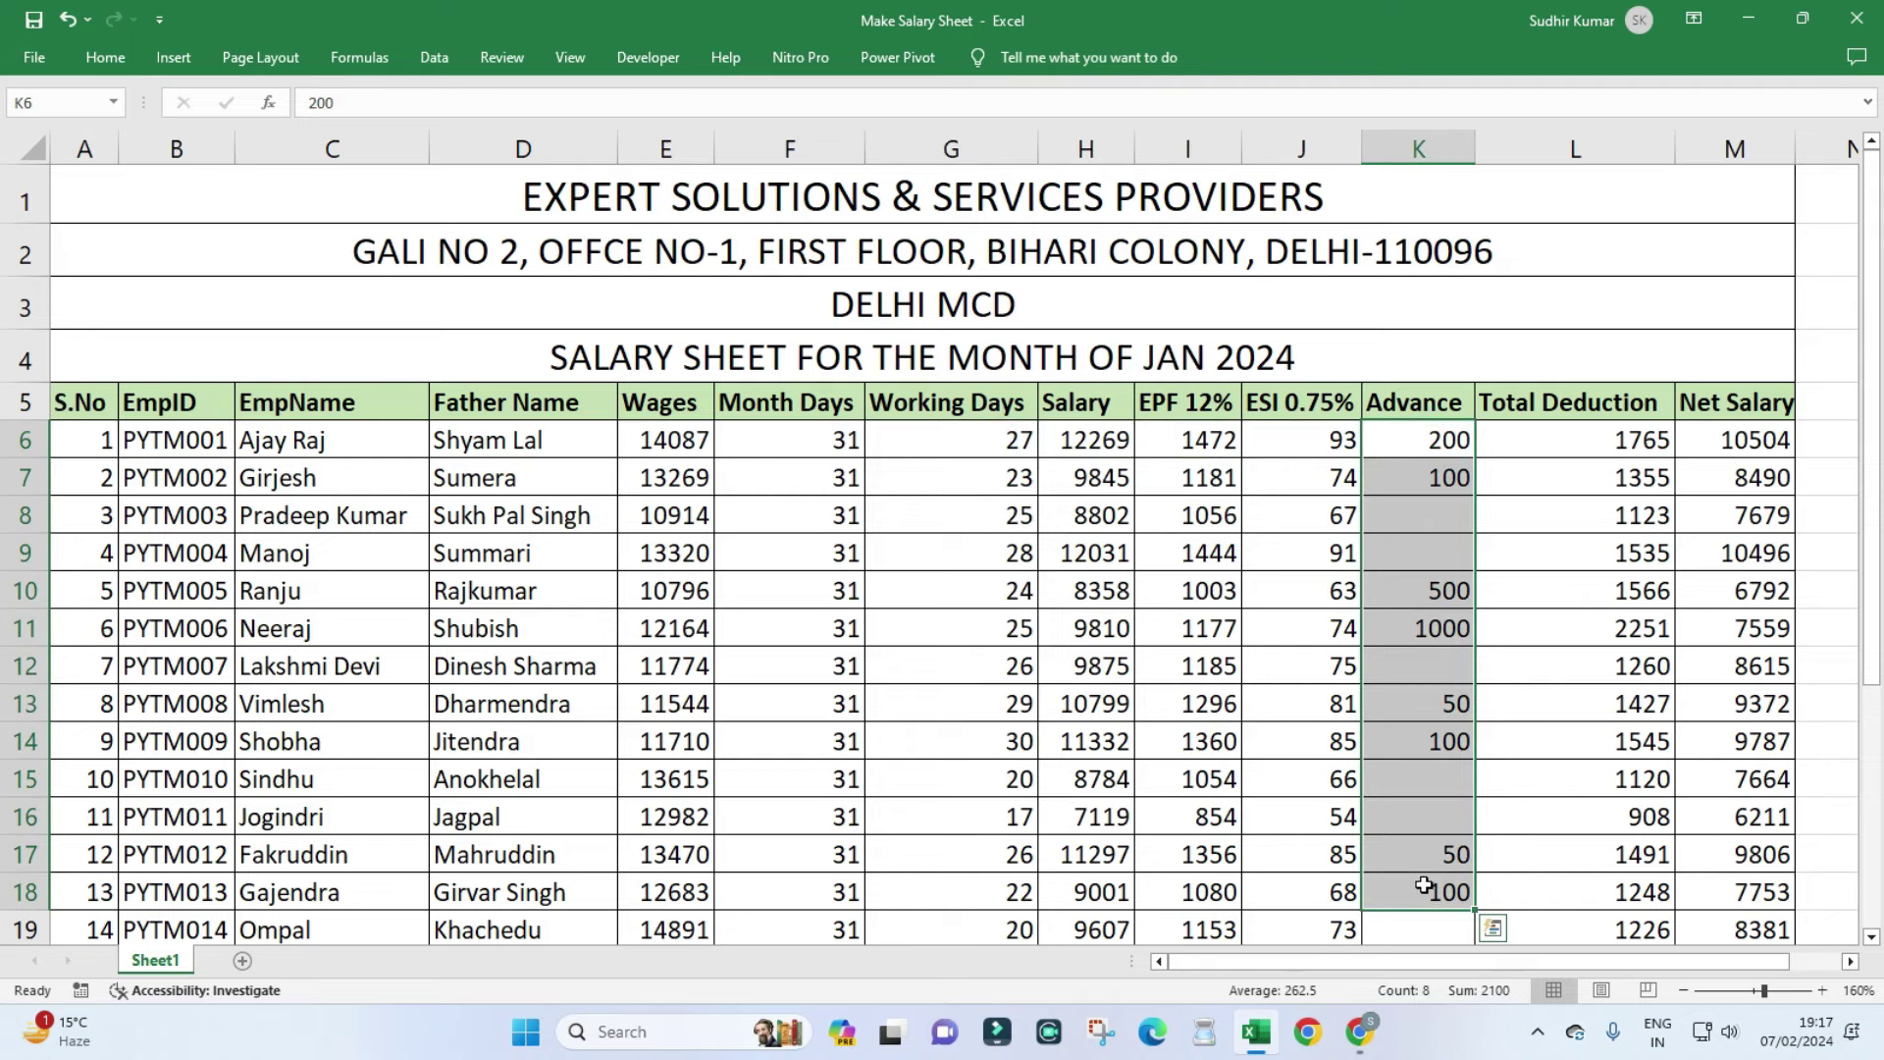
Check the salary formula in H9, the first employee's cells, and select the sheet through row 17.
click(1058, 554)
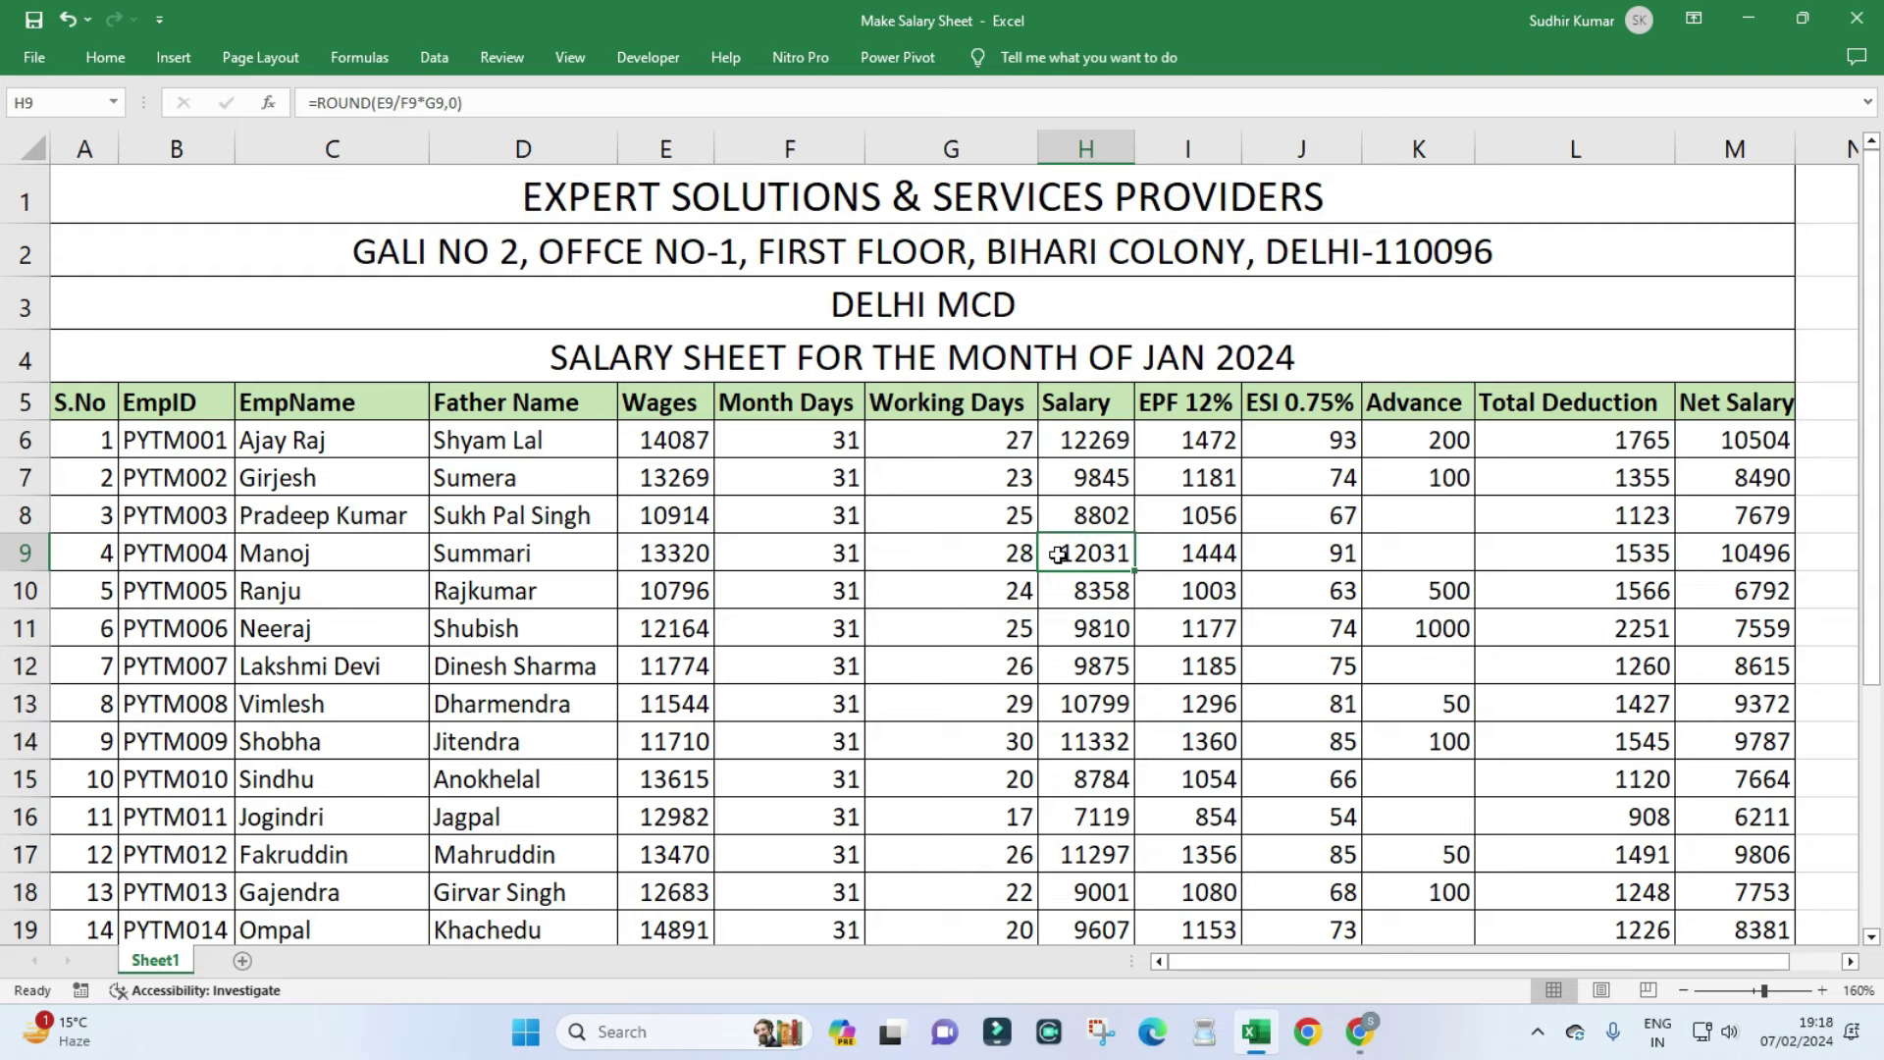
click(201, 434)
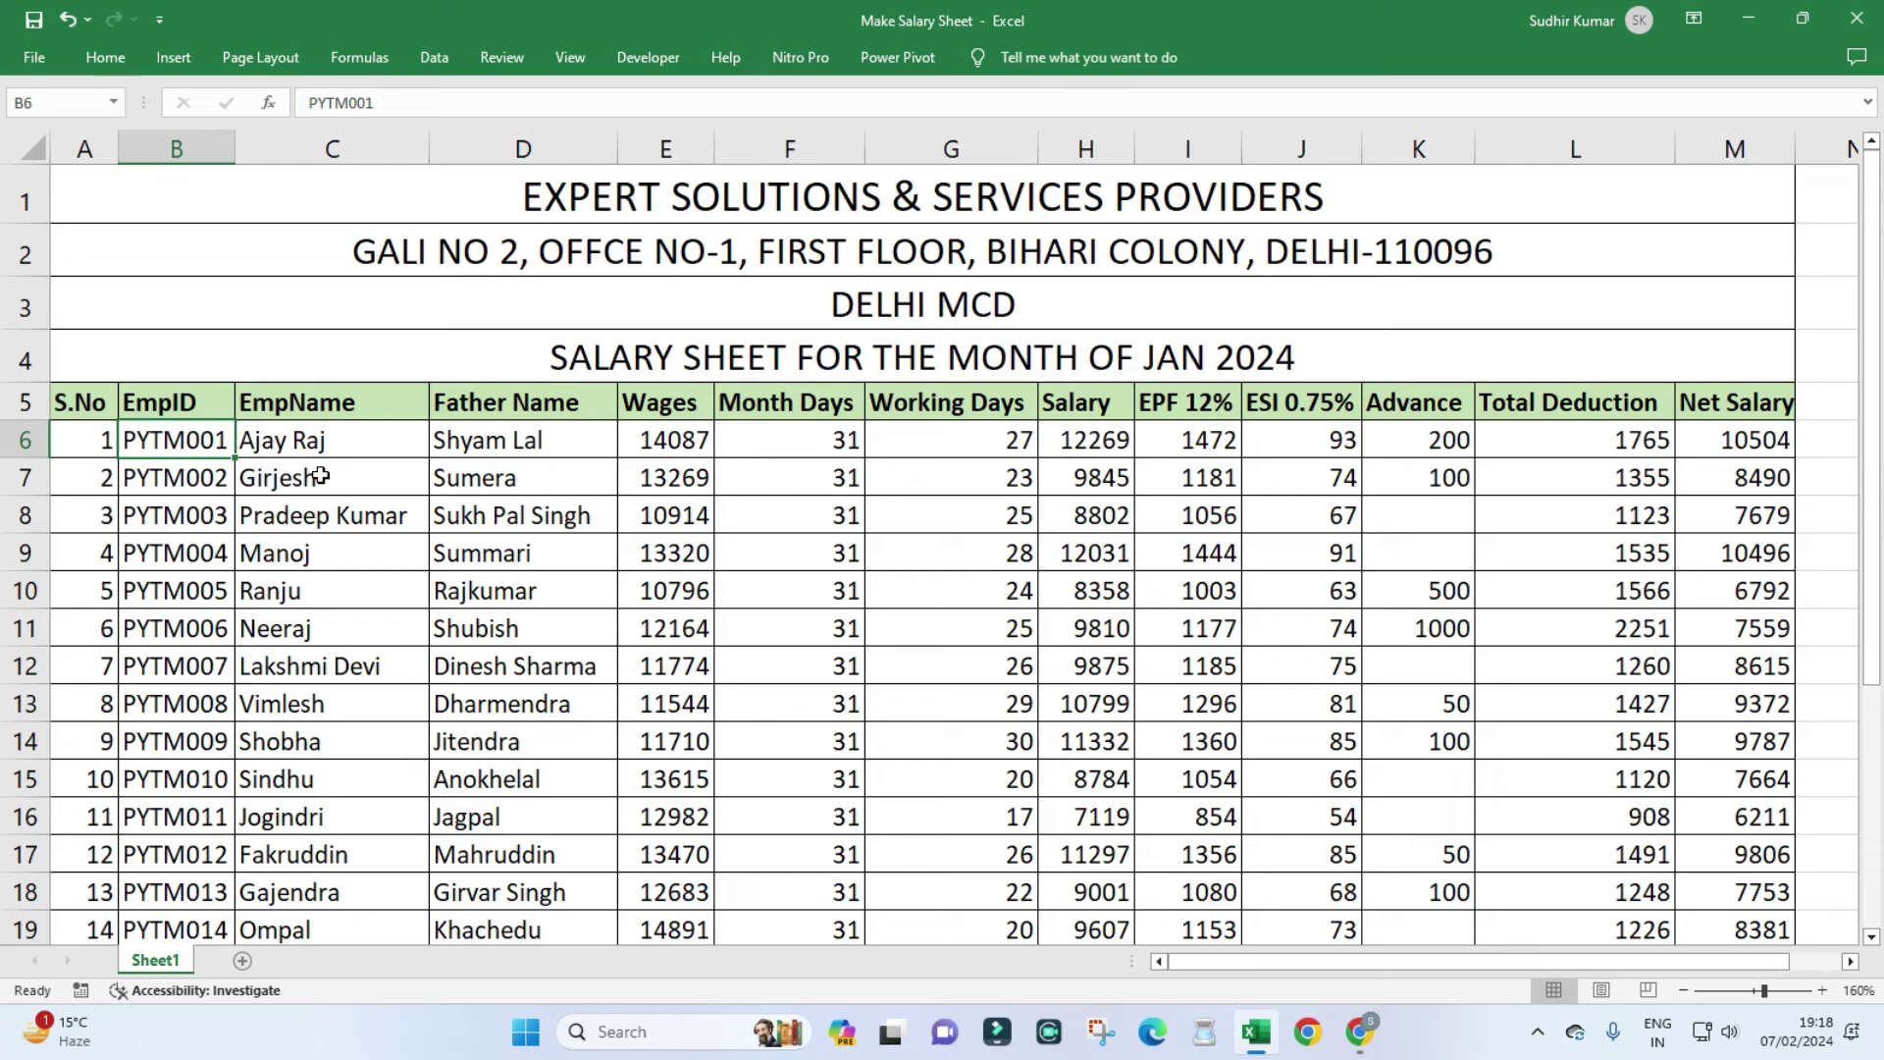
click(363, 444)
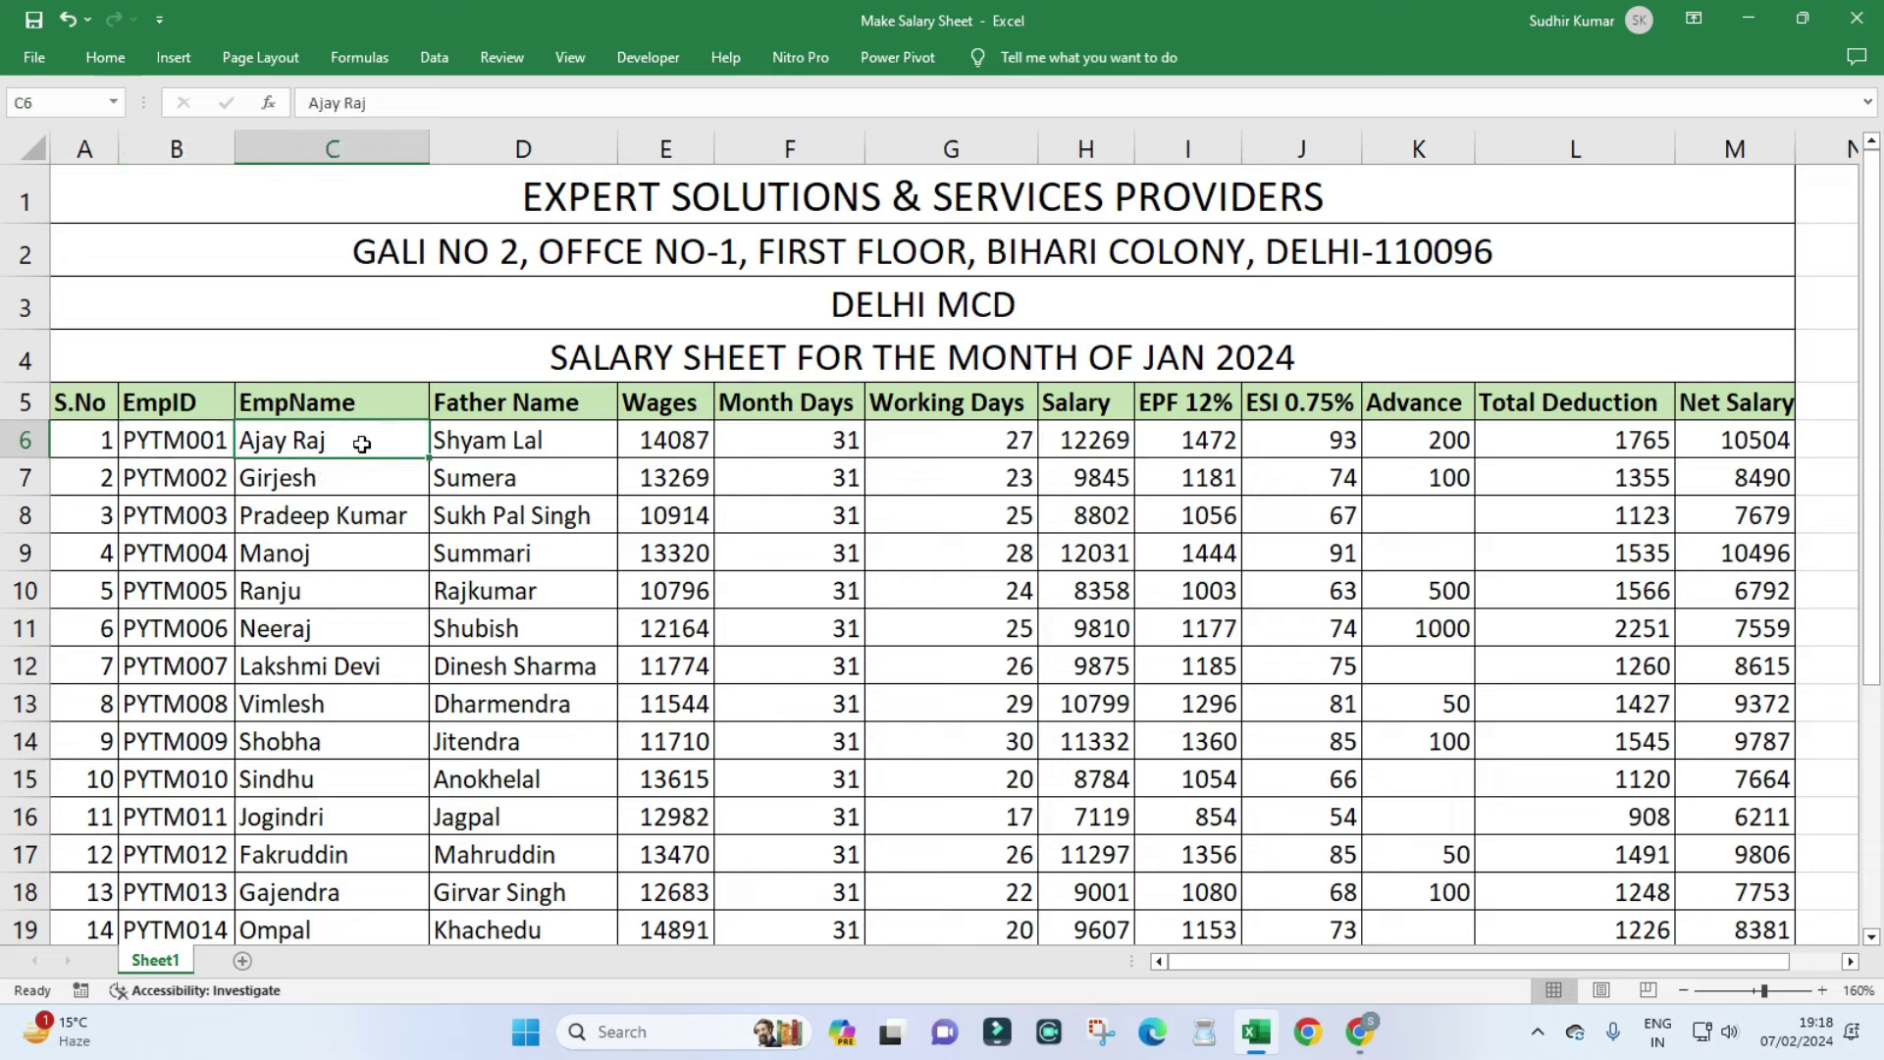
click(580, 454)
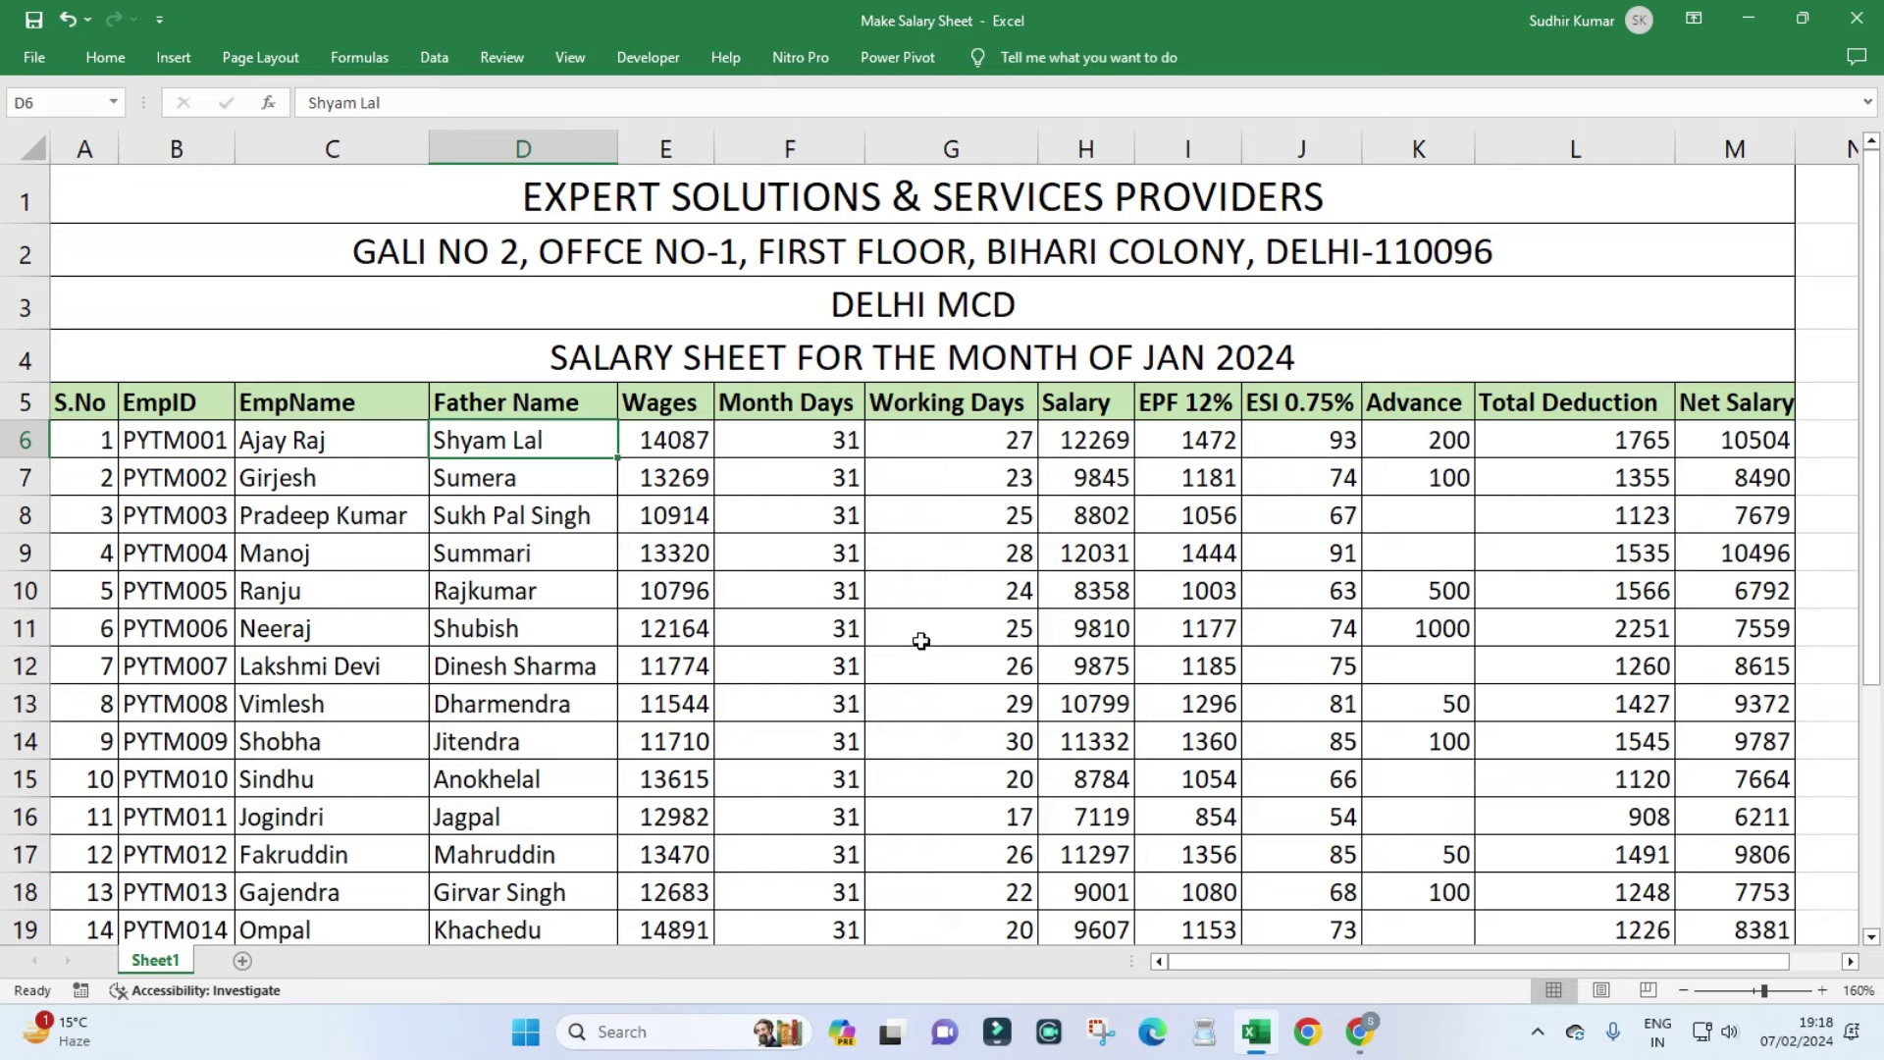
drag(736, 197, 662, 835)
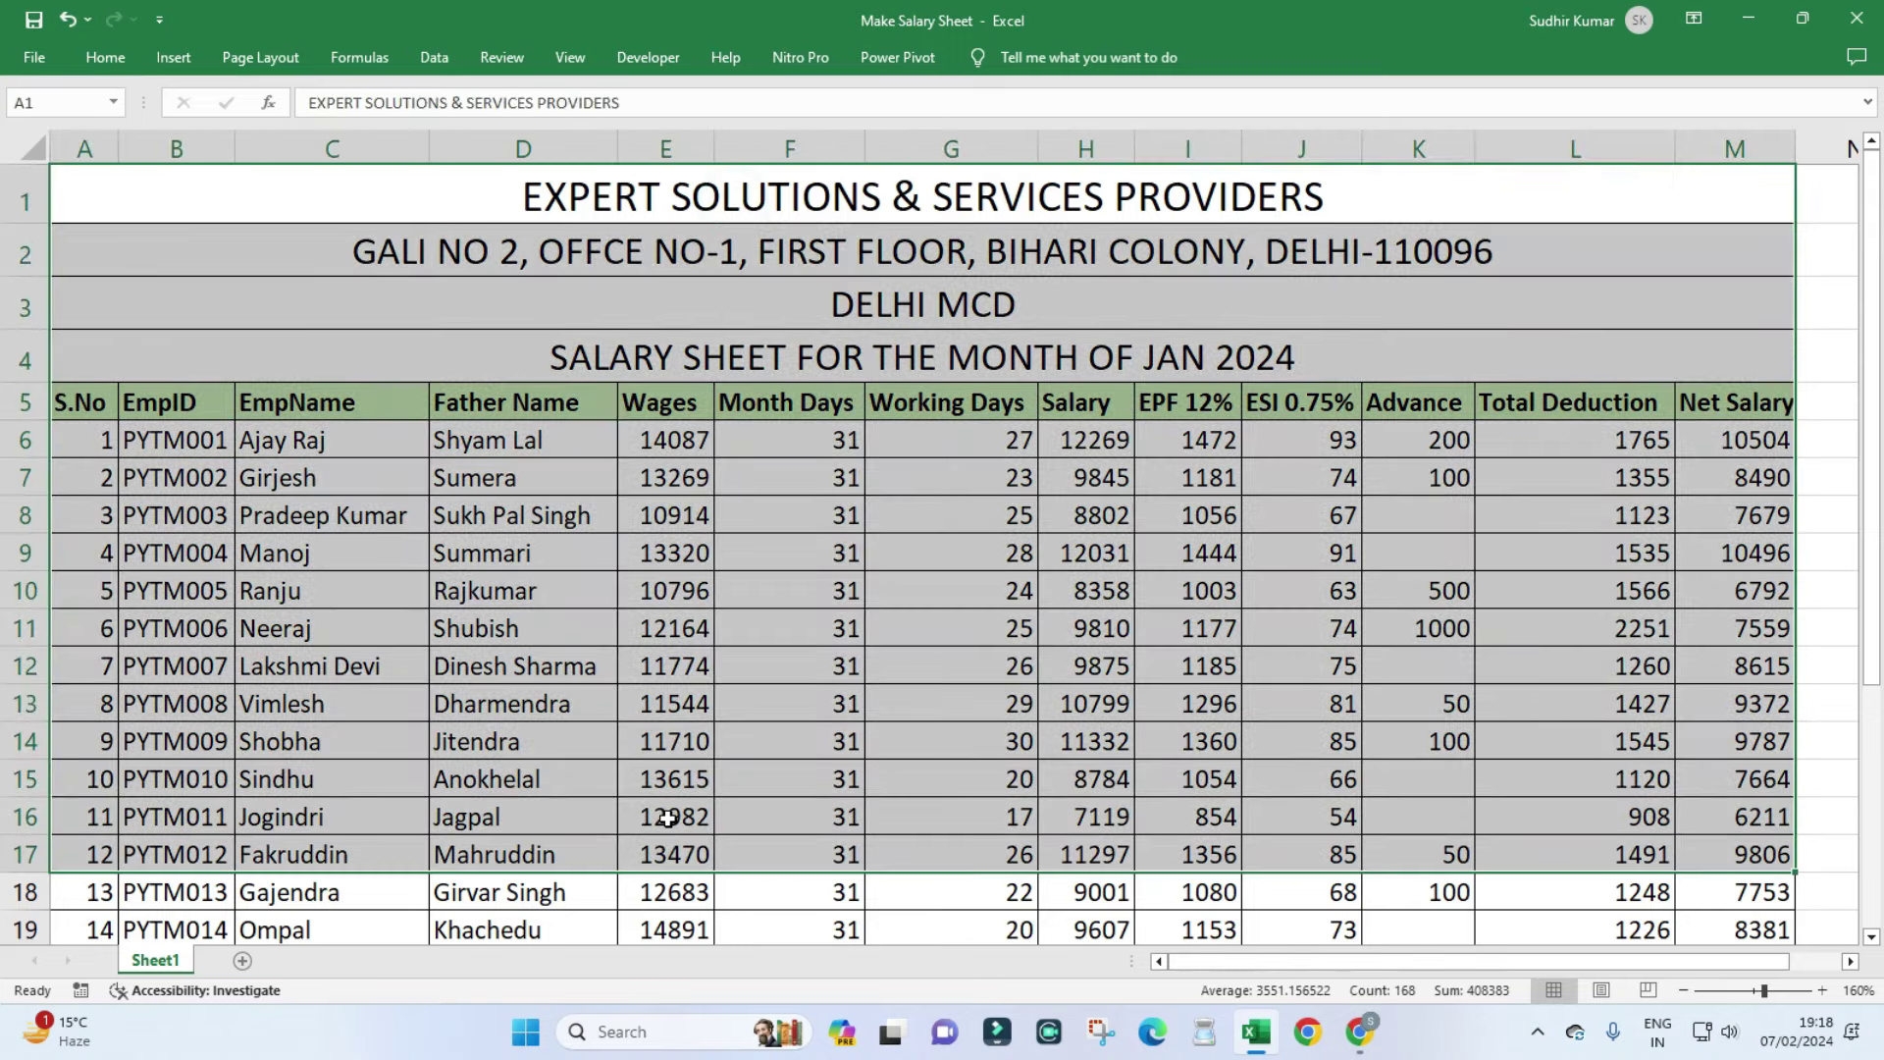